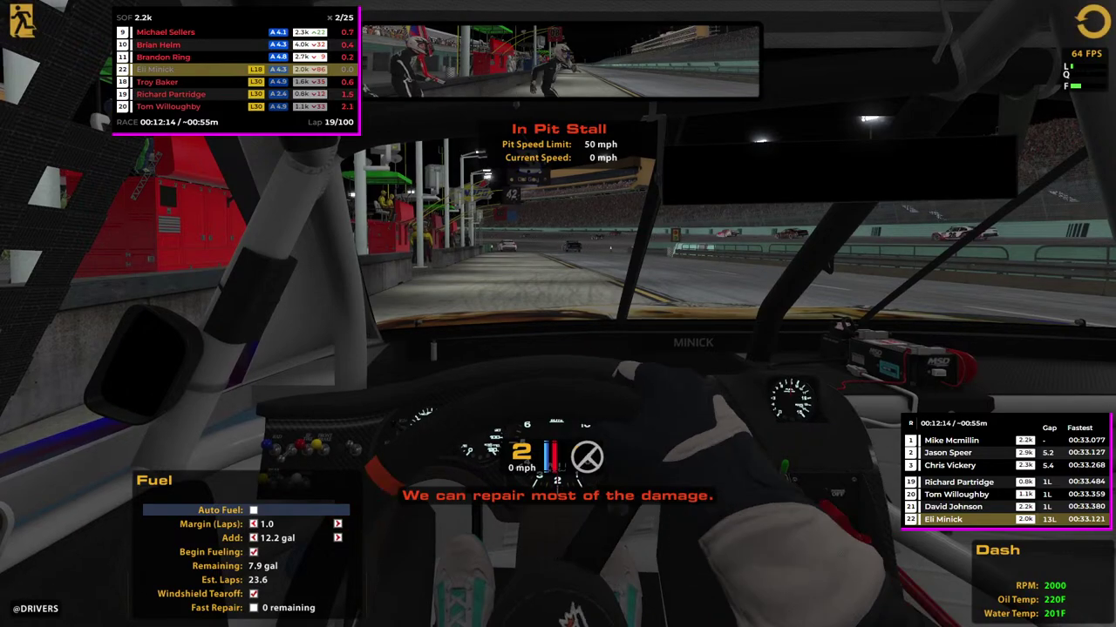
# Step: Leave the cockpit for the session screen and change the replay camera to the Chase view of the parked car
pyautogui.press('Escape')
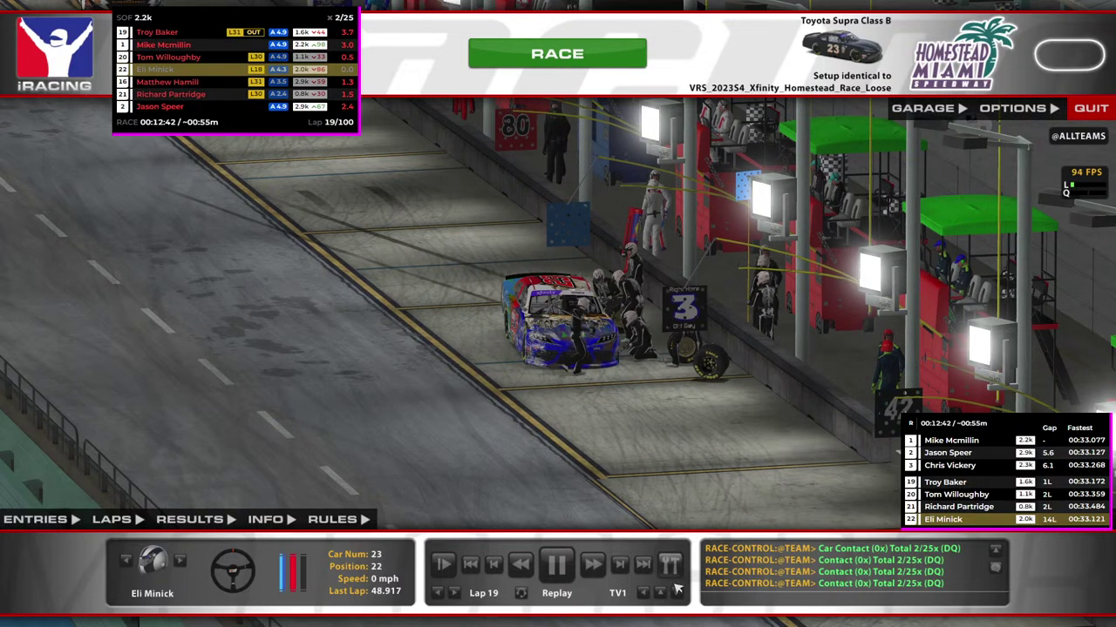
pyautogui.click(643, 592)
pyautogui.click(642, 593)
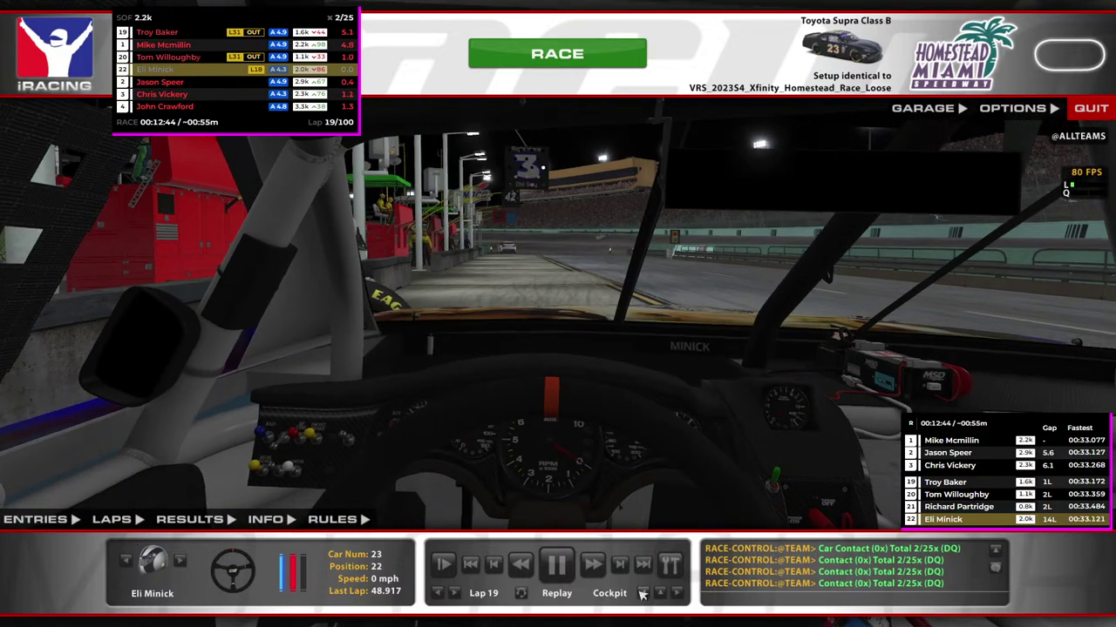
pyautogui.click(643, 593)
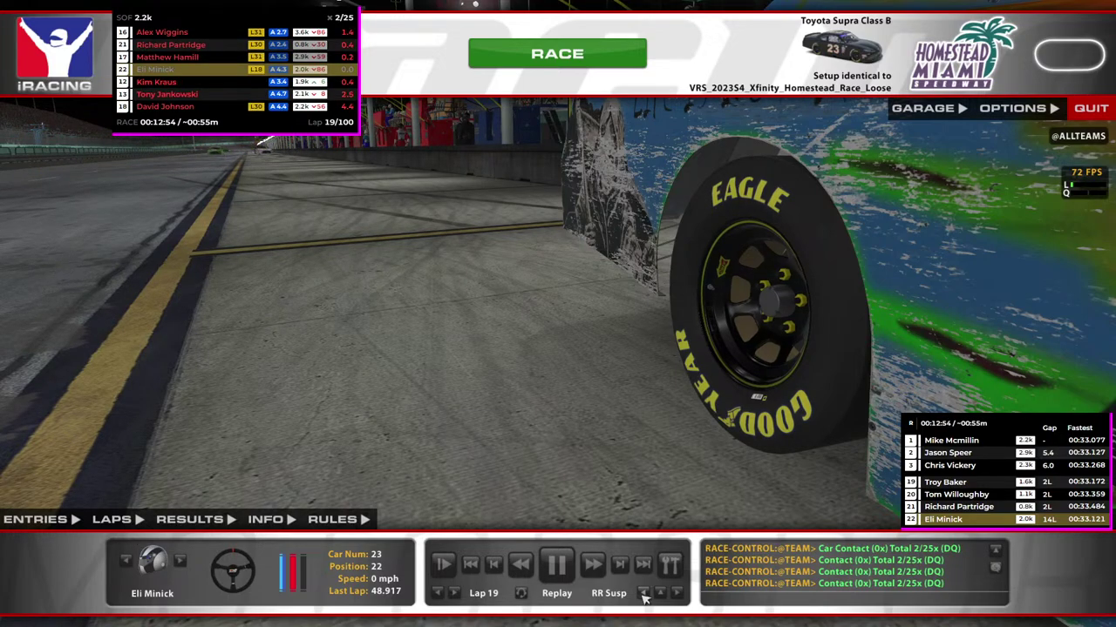
pyautogui.click(643, 594)
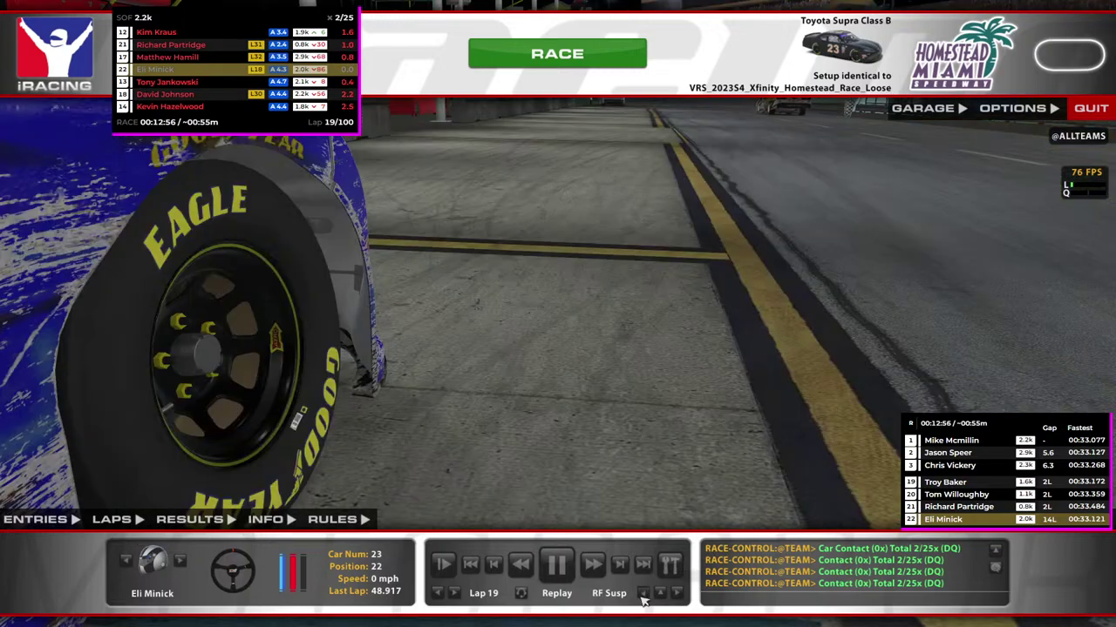
pyautogui.click(643, 593)
pyautogui.click(642, 594)
pyautogui.click(642, 594)
pyautogui.click(643, 593)
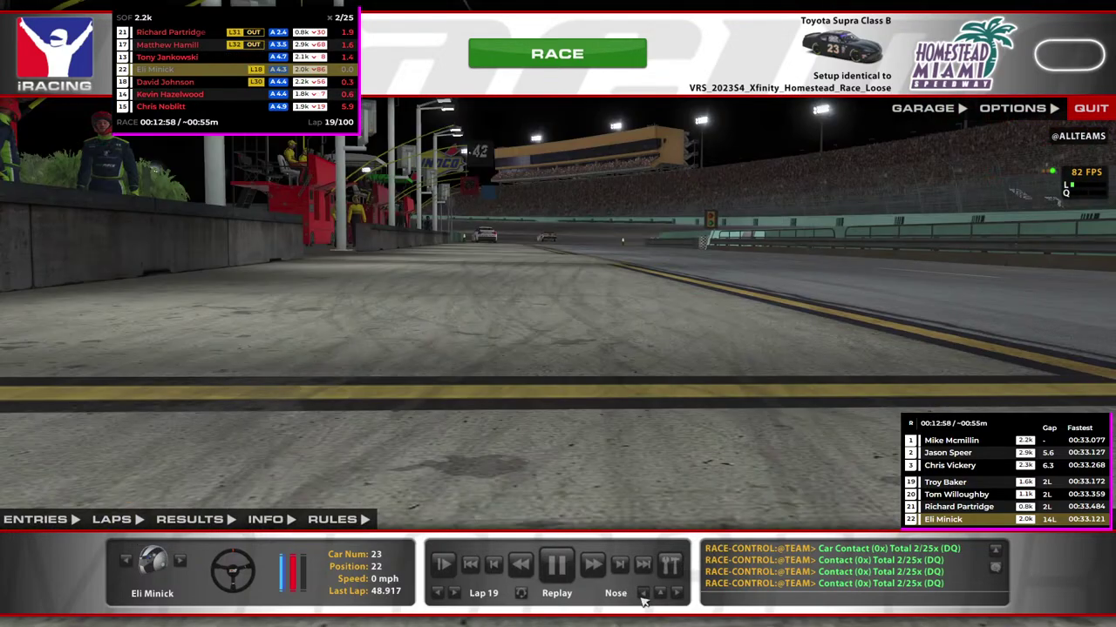
pyautogui.click(642, 593)
pyautogui.click(642, 594)
pyautogui.click(643, 593)
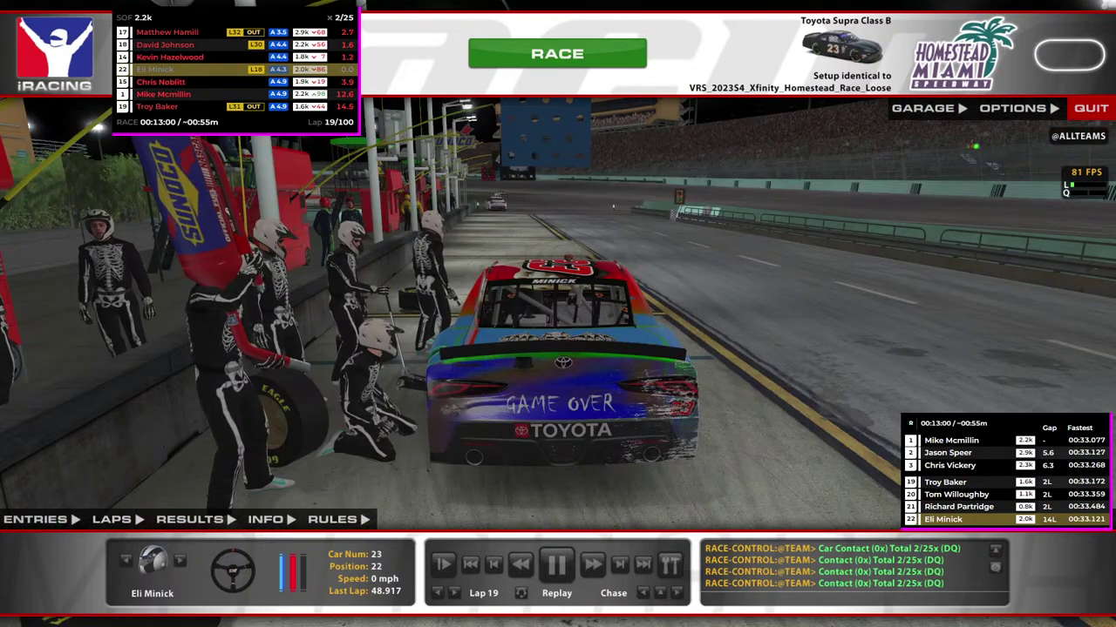
# Step: Quit the Homestead race session, confirm it, and withdraw from the registered session
pyautogui.click(1091, 108)
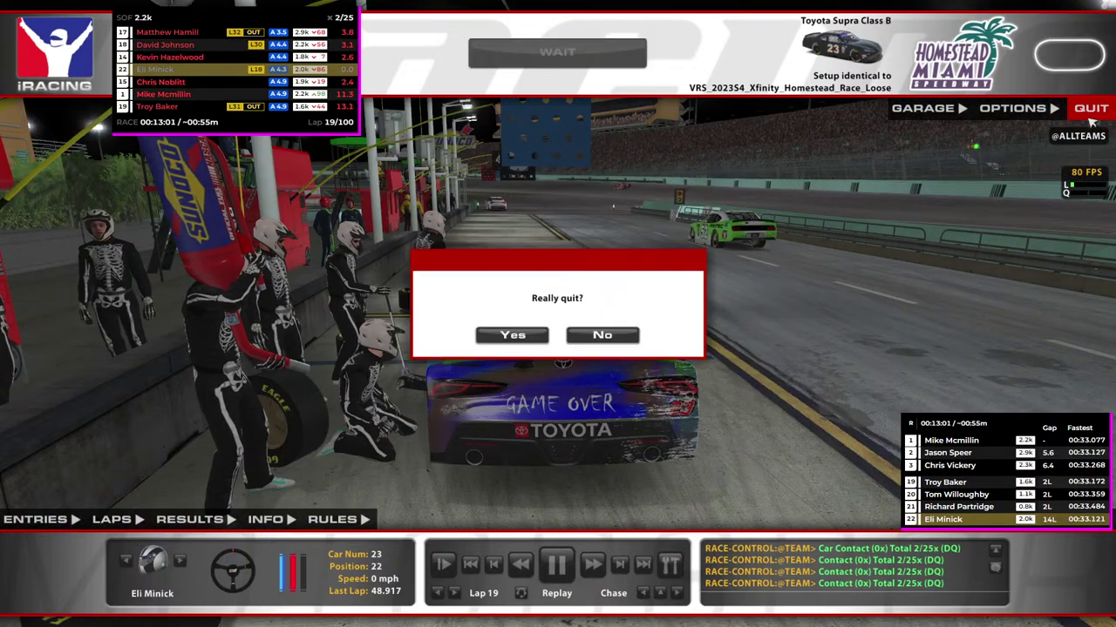
pyautogui.click(527, 337)
pyautogui.click(749, 161)
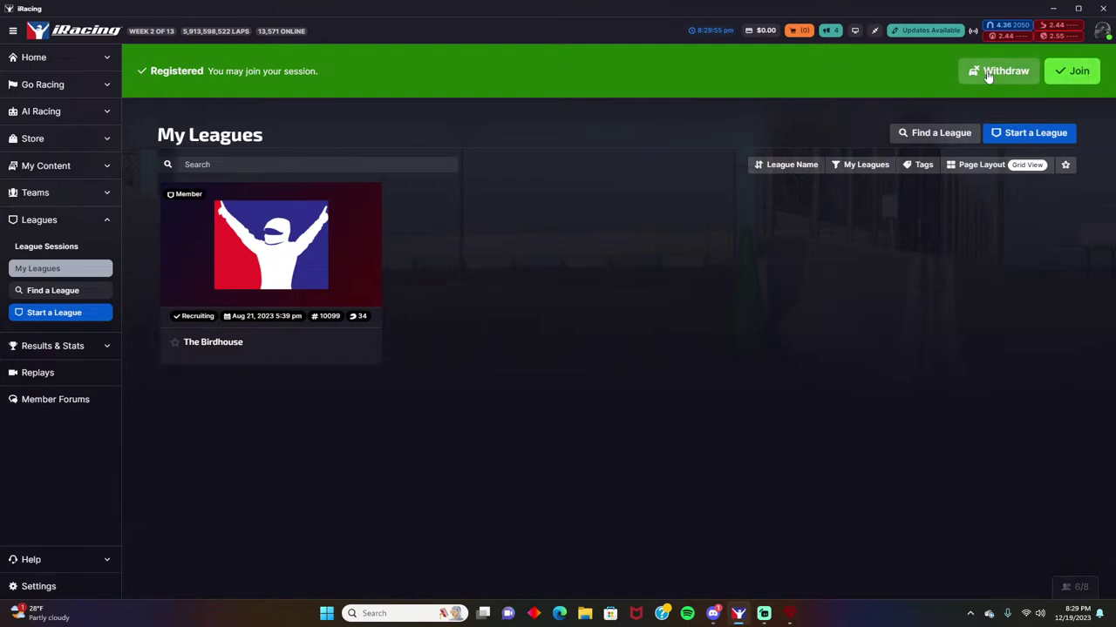
pyautogui.click(998, 71)
pyautogui.click(675, 140)
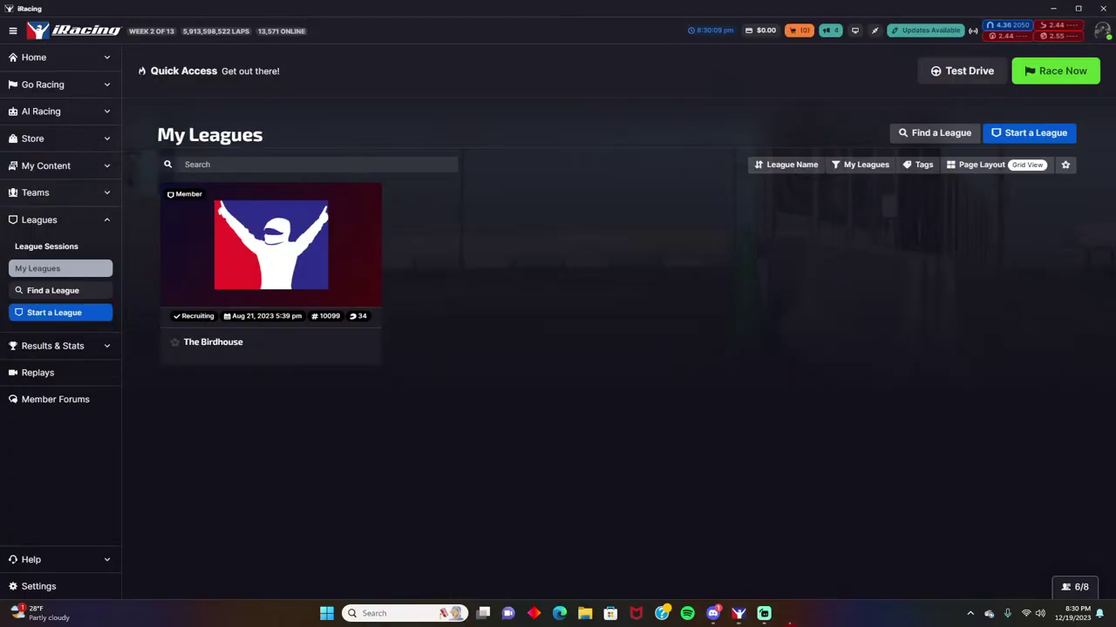
# Step: Switch to the Discord window showing the live-streams channel
pyautogui.moveTo(48, 615)
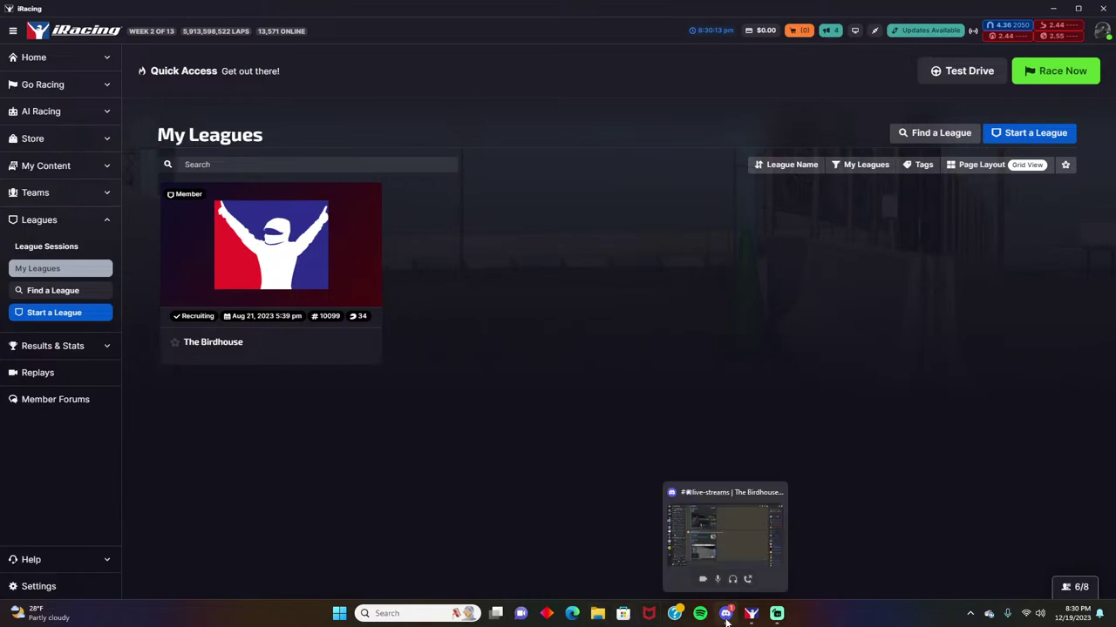
pyautogui.click(735, 522)
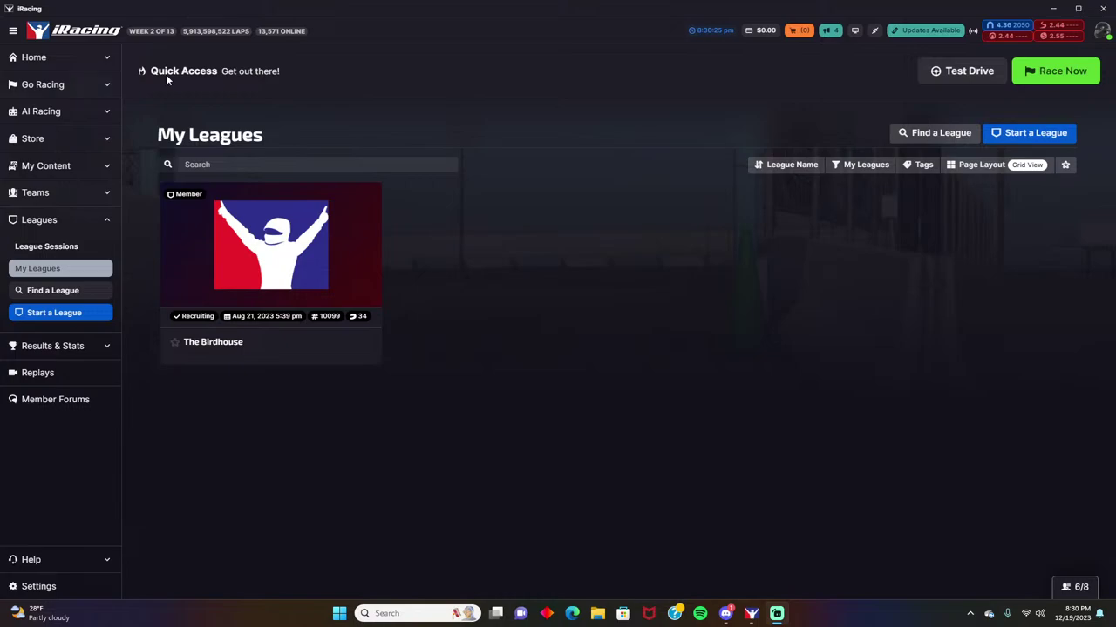
# Step: Open the Go Racing series list and examine the session options of the 70-lap NASCAR Class A series
pyautogui.click(26, 84)
pyautogui.click(66, 117)
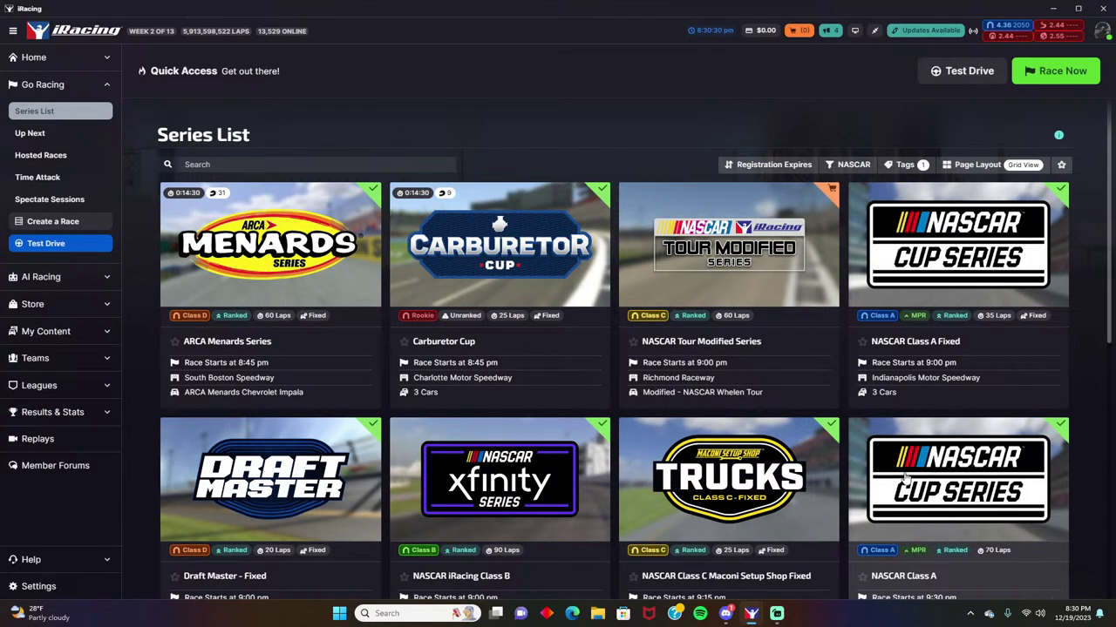
pyautogui.click(898, 475)
pyautogui.click(873, 557)
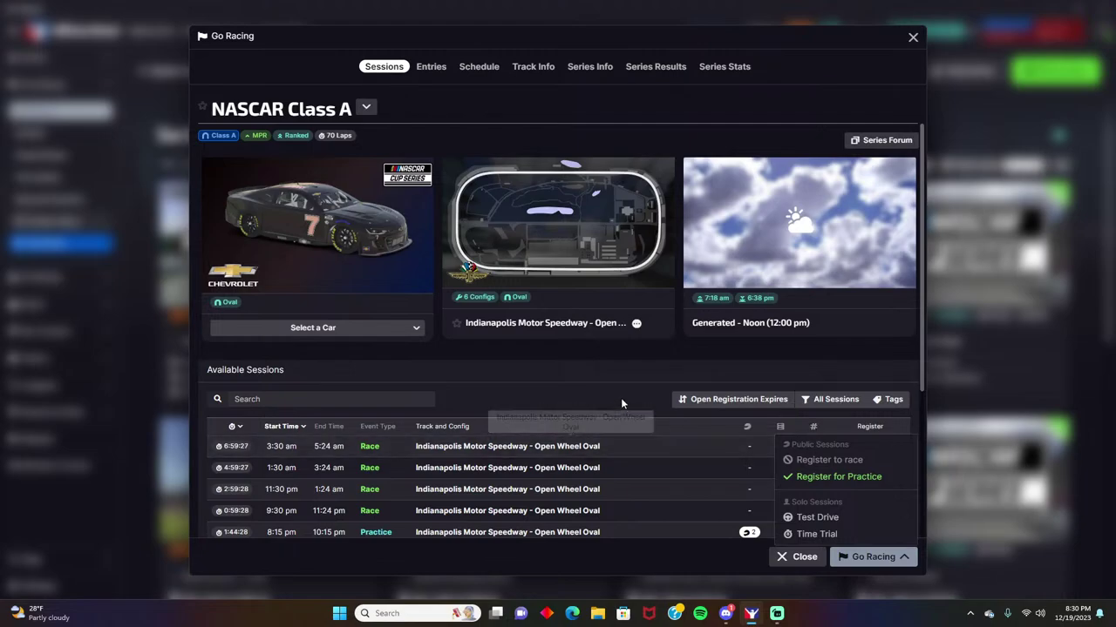
pyautogui.click(622, 401)
pyautogui.click(807, 557)
# Step: Select the NASCAR Cup Series Next Gen Chevrolet Camaro ZL1 for NASCAR Class A Fixed and register for practice
pyautogui.scroll(-3, 675, 435)
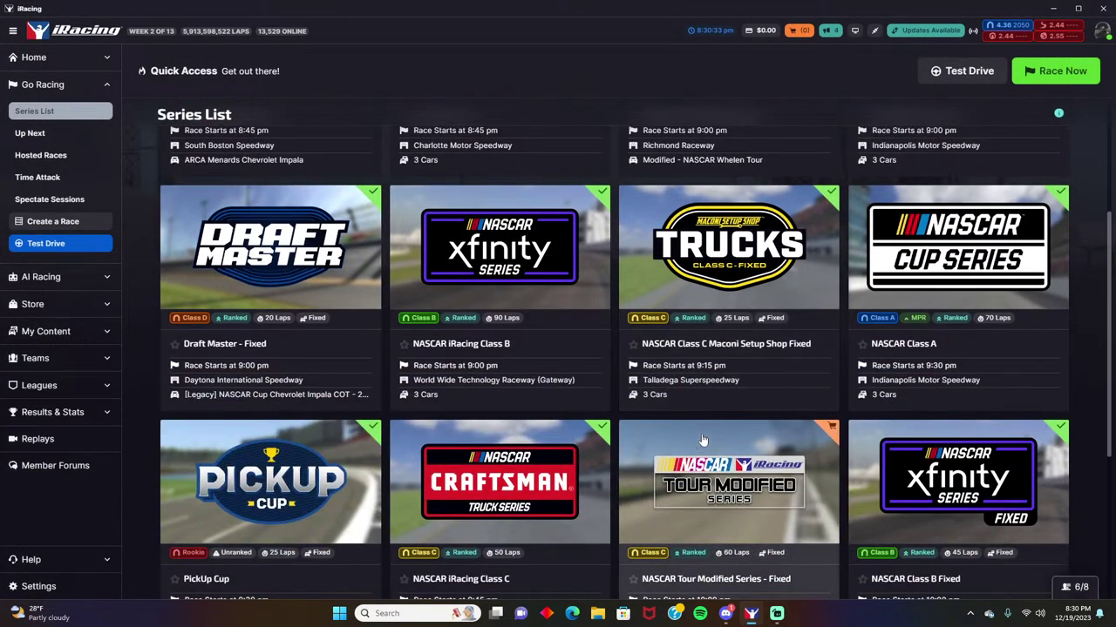
pyautogui.scroll(3, 697, 453)
pyautogui.scroll(-3, 918, 536)
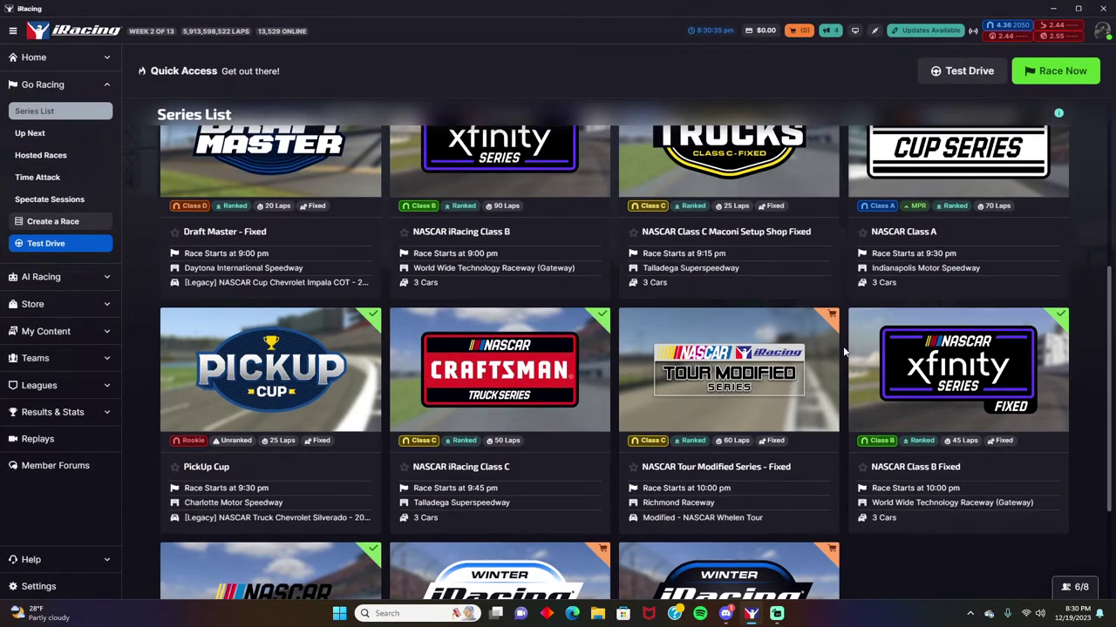
pyautogui.scroll(2, 931, 411)
pyautogui.scroll(2, 931, 412)
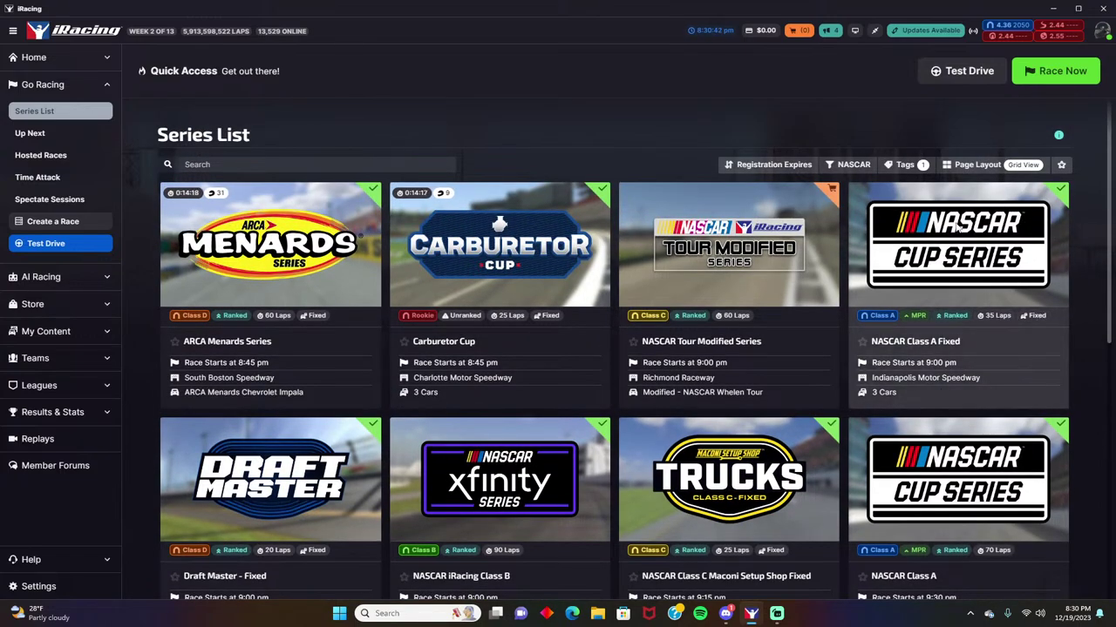
pyautogui.click(956, 226)
pyautogui.click(381, 323)
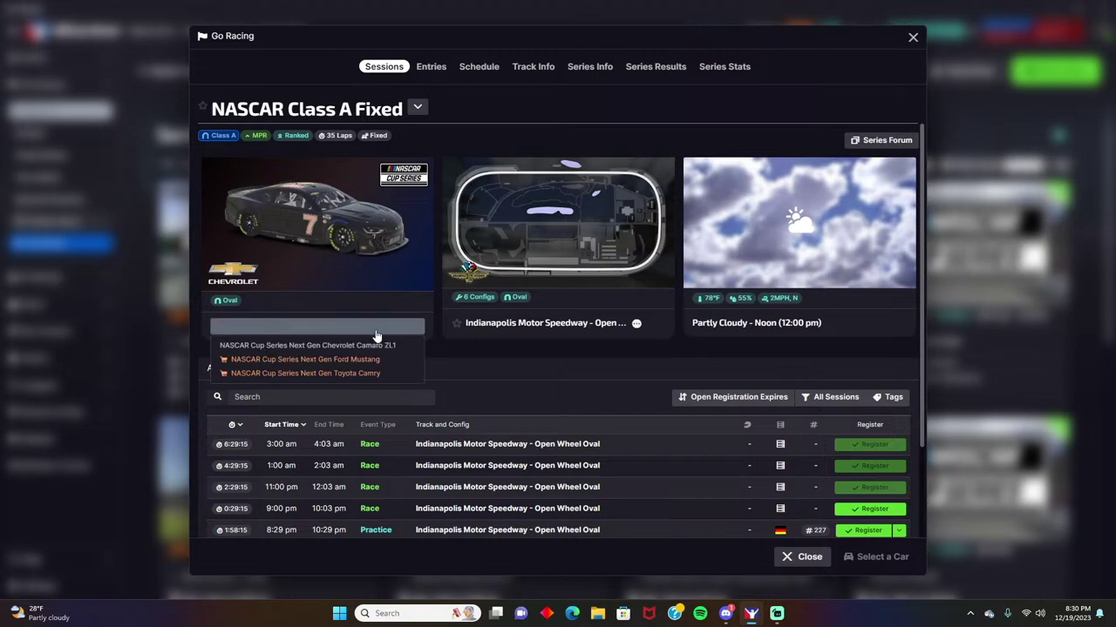
pyautogui.click(377, 347)
pyautogui.click(883, 566)
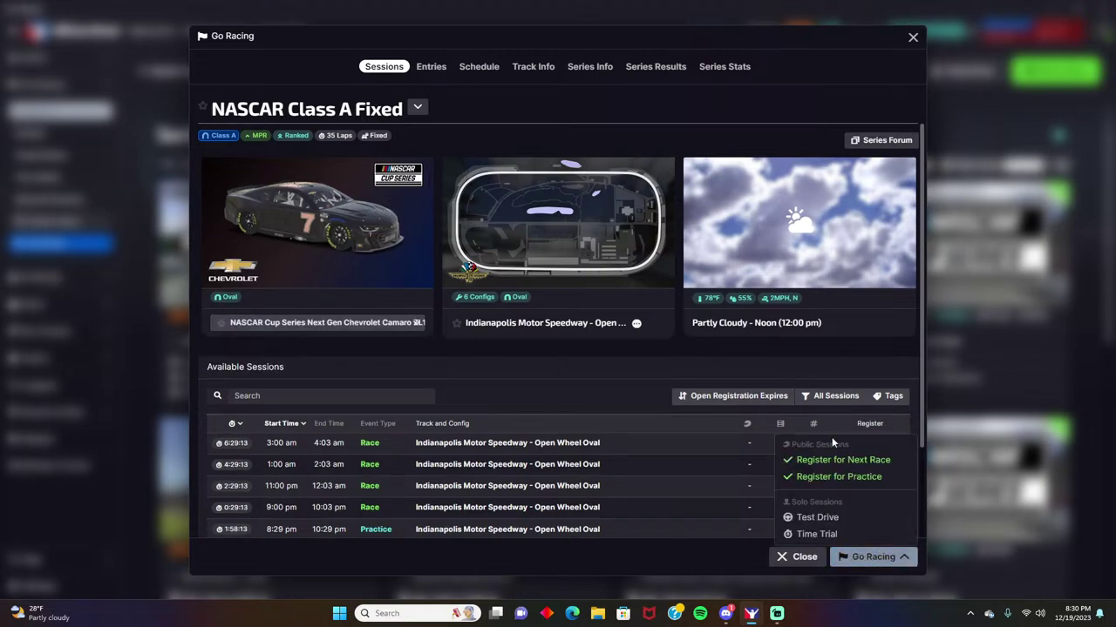
pyautogui.click(810, 391)
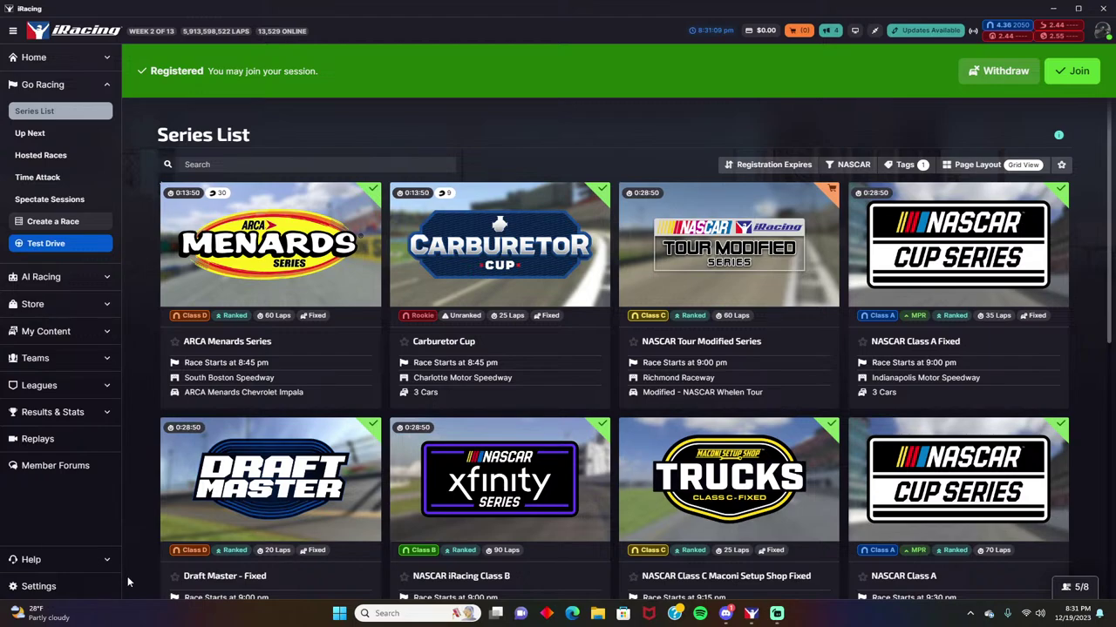
# Step: Join the registered Indianapolis practice session and get into the car
pyautogui.click(1057, 71)
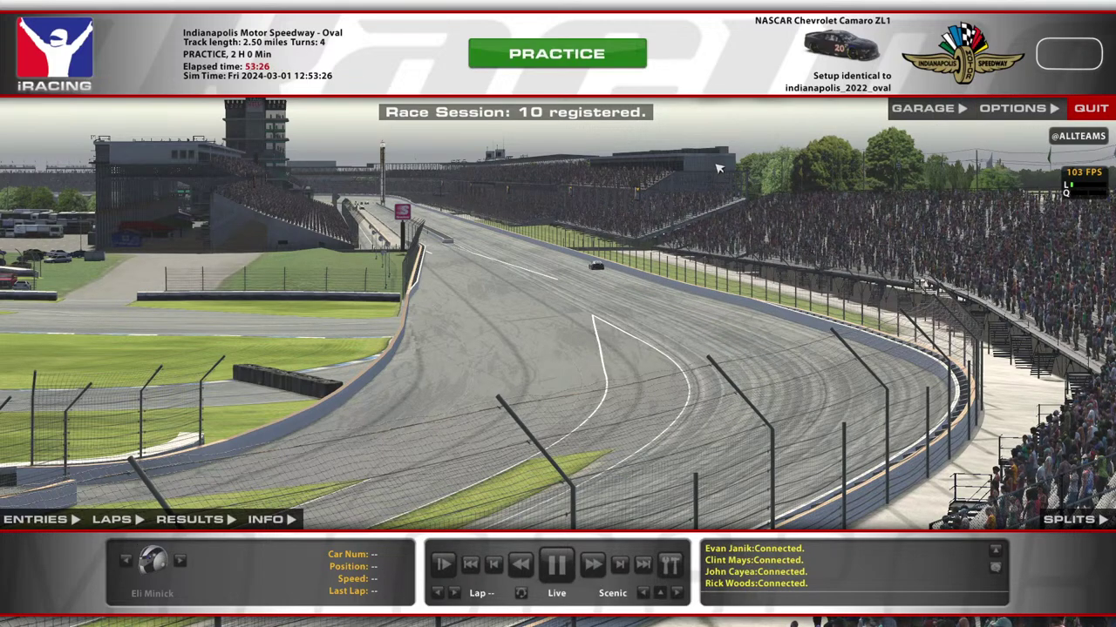
pyautogui.click(595, 41)
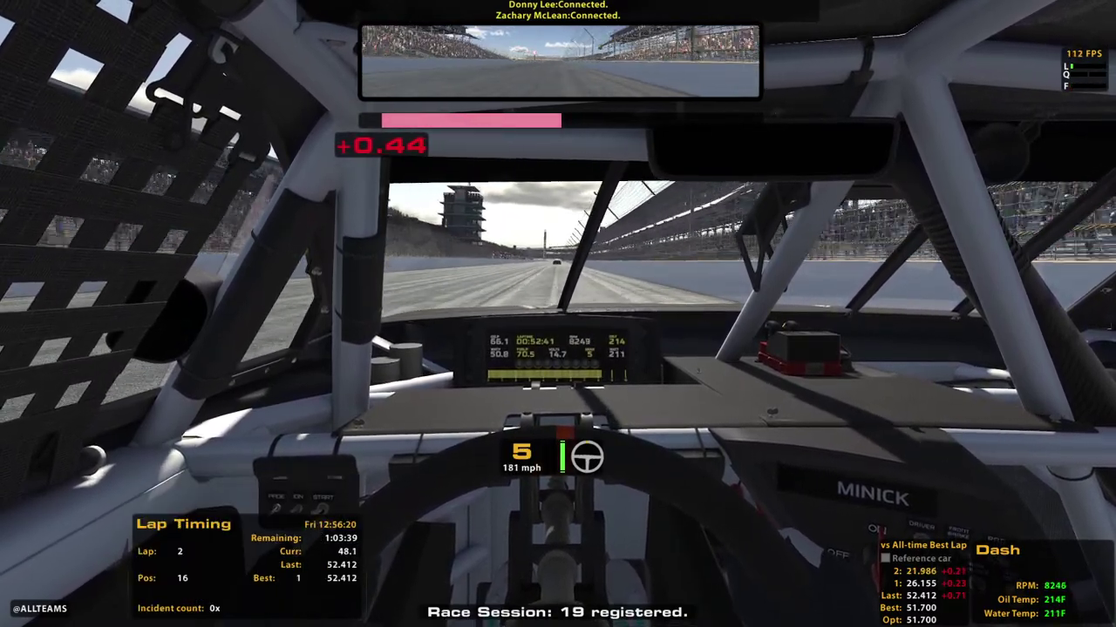
# Step: Switch the in-car information box to Relative and on to Fuel, and narrow the cockpit field of view
pyautogui.press('F3')
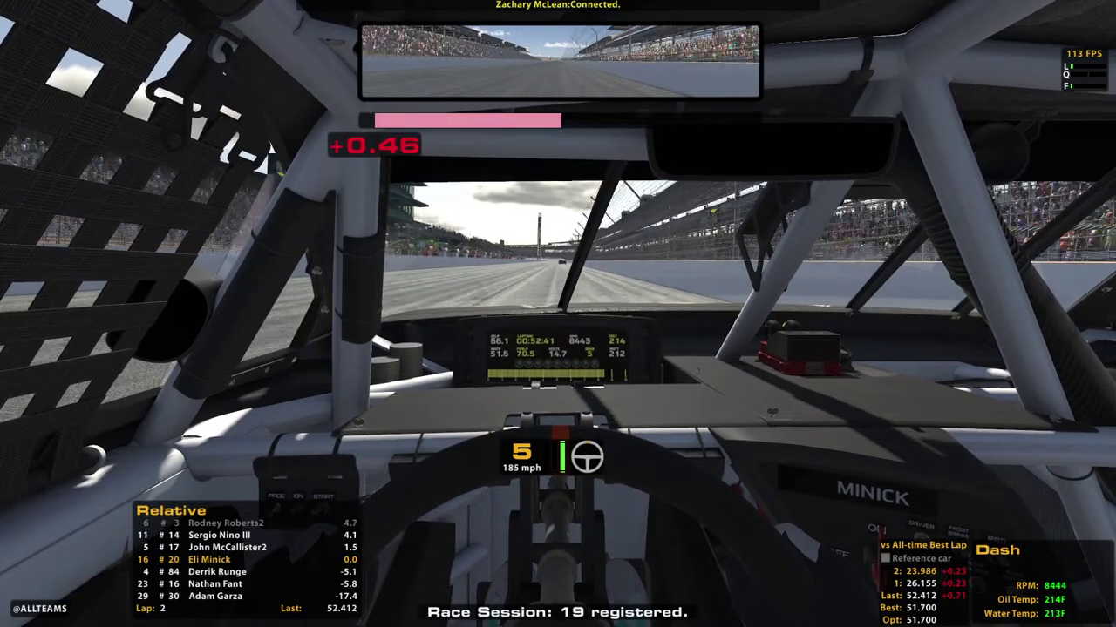
pyautogui.press('F4')
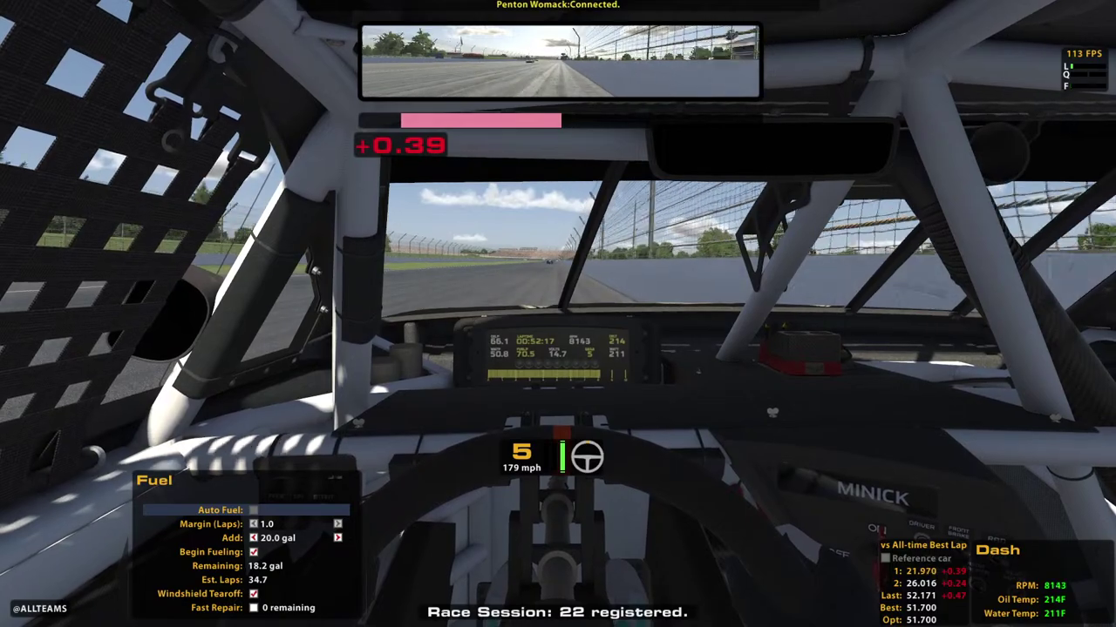
pyautogui.press('[')
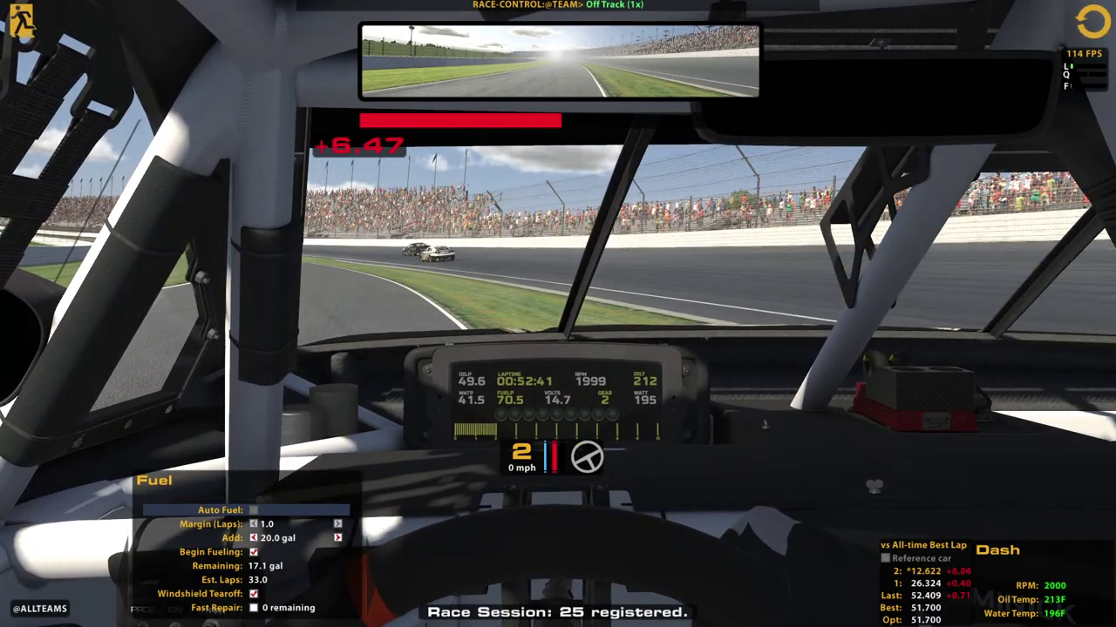
# Step: Get out of the car, quit the Indianapolis practice session, and withdraw from its registration
pyautogui.click(19, 33)
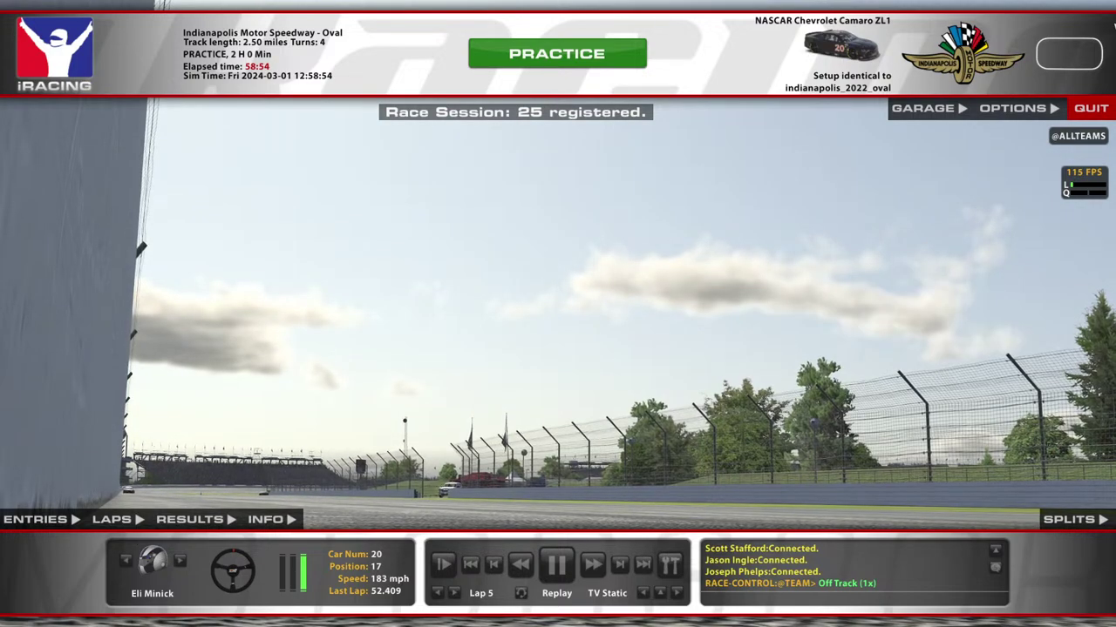
pyautogui.click(1090, 108)
pyautogui.click(523, 334)
pyautogui.click(741, 156)
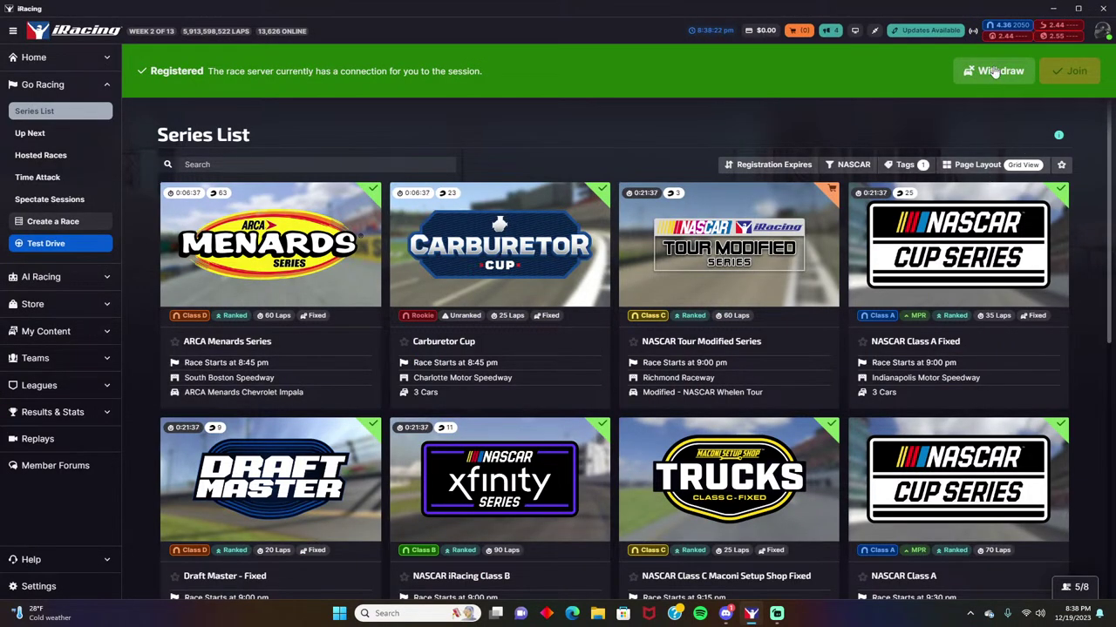
pyautogui.click(994, 73)
pyautogui.click(673, 134)
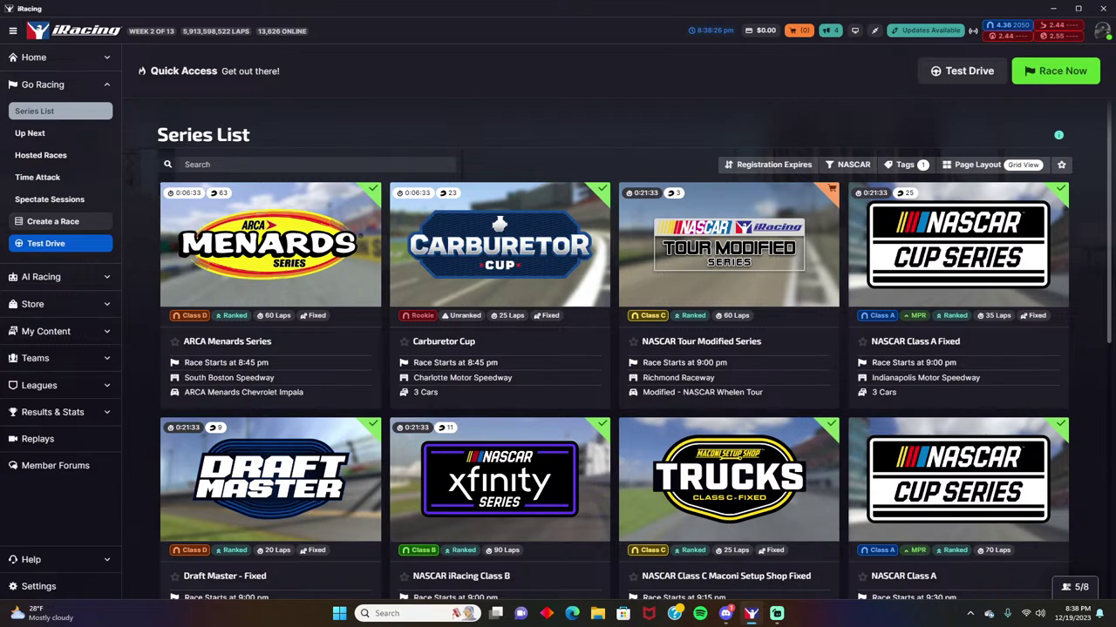
# Step: Minimize iRacing, launch Photoshop v 25.3.1 from Creative Cloud Desktop, and look through its recent files
pyautogui.click(1052, 10)
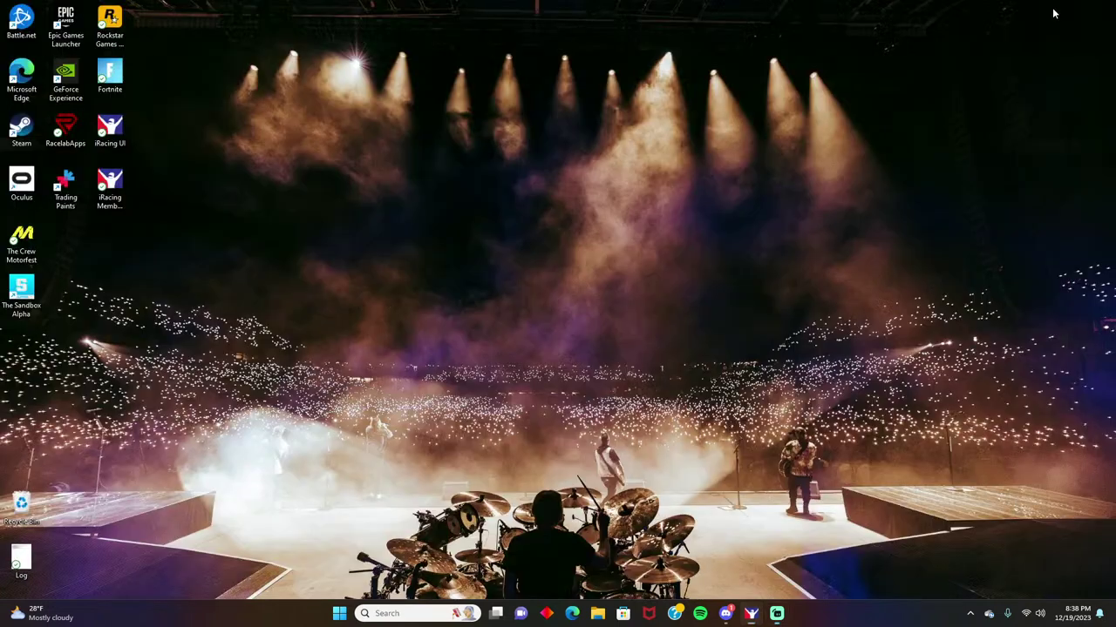
pyautogui.click(389, 614)
pyautogui.click(436, 345)
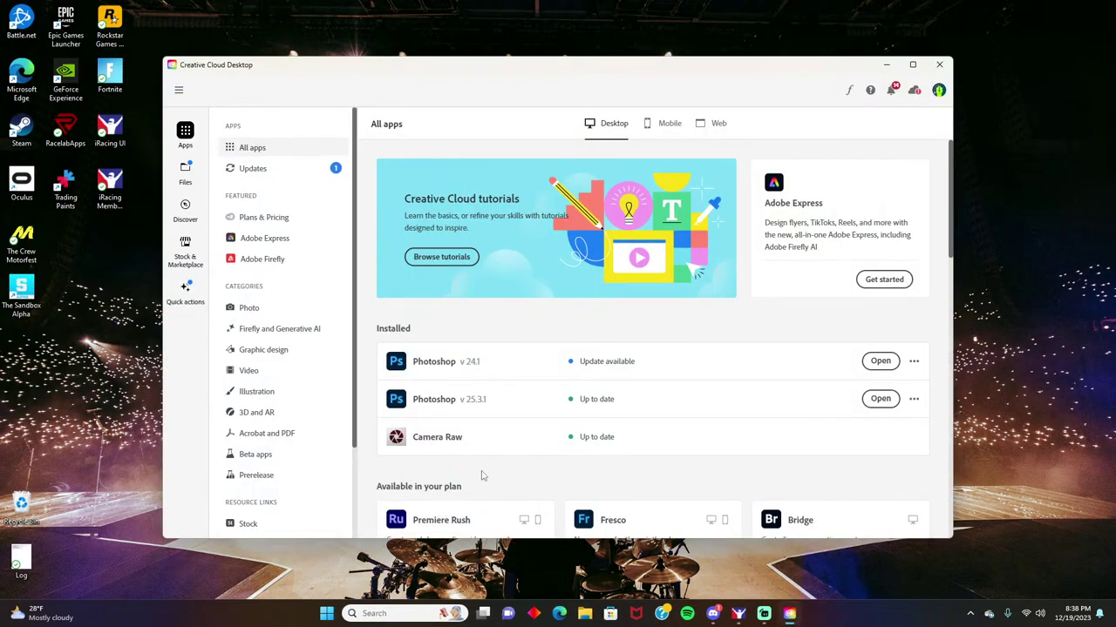
pyautogui.click(871, 402)
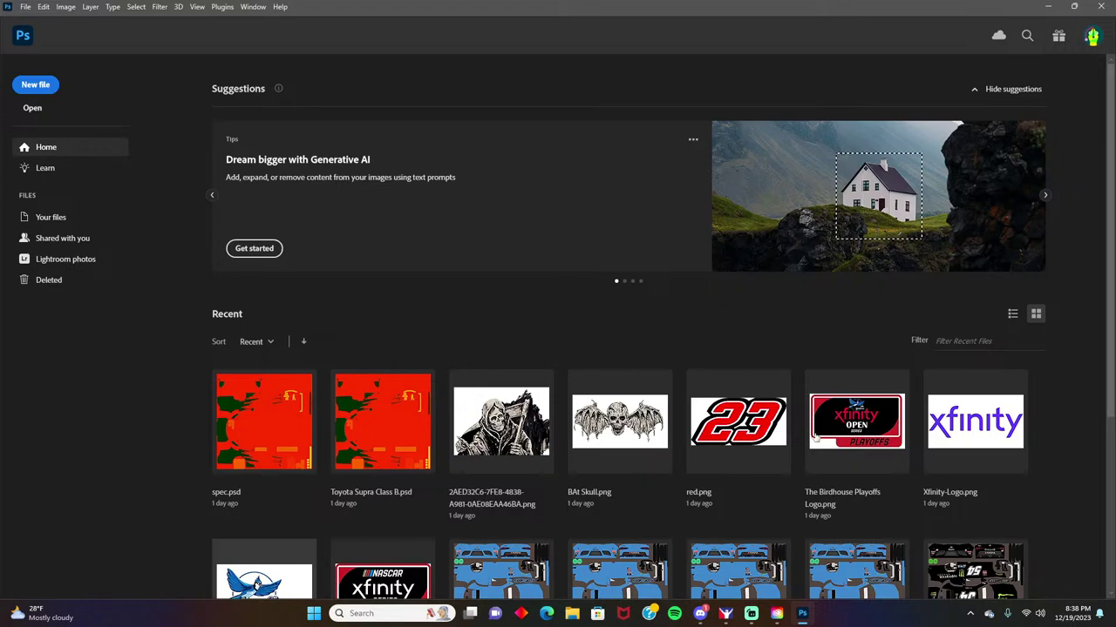
pyautogui.scroll(-2, 814, 437)
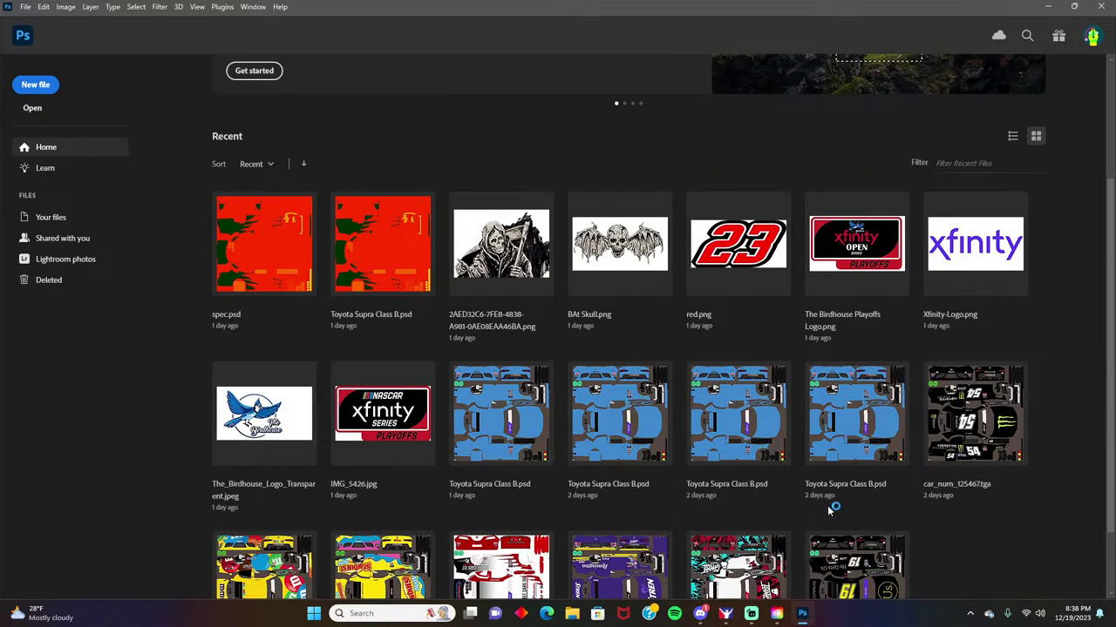
pyautogui.scroll(2, 920, 549)
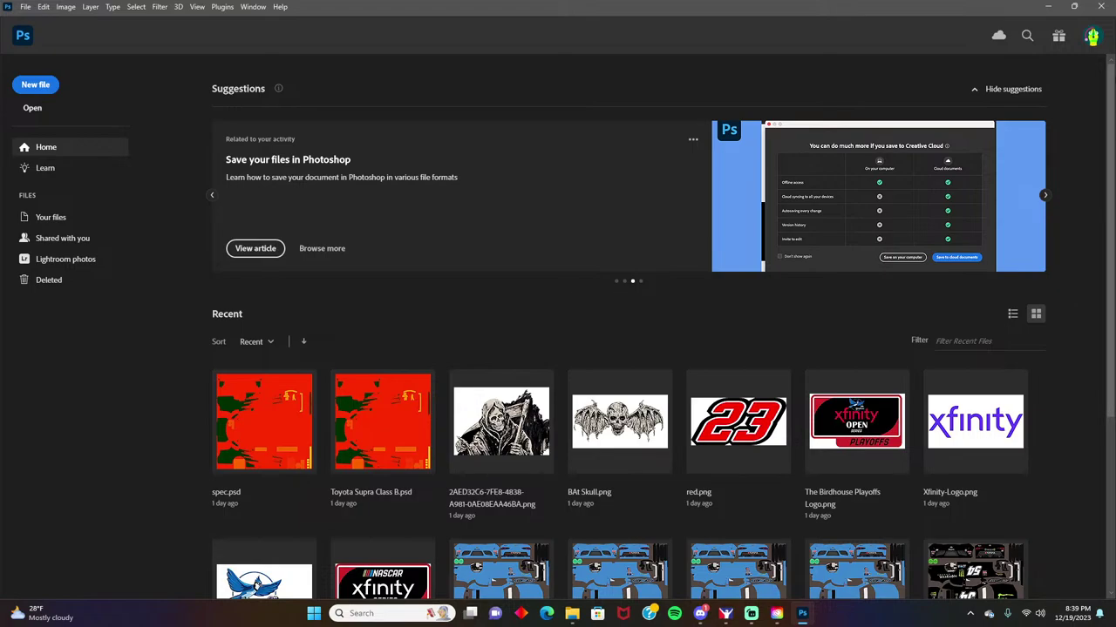
# Step: Minimize Photoshop and Creative Cloud Desktop, and bring up the File Explorer window with the car_spec search in Downloads
pyautogui.click(1048, 6)
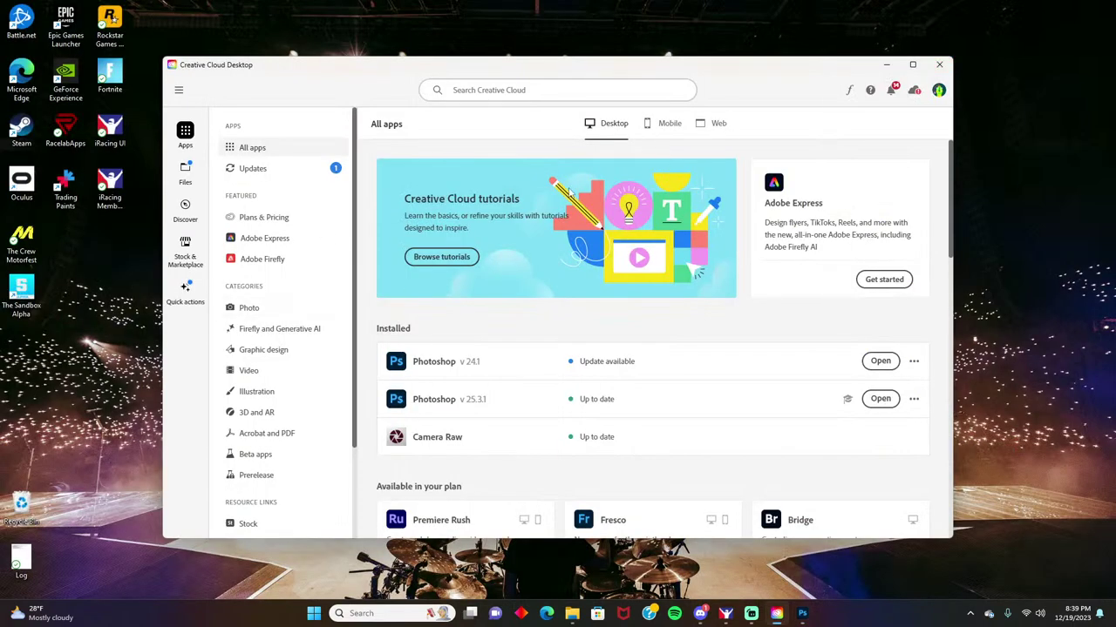
pyautogui.click(887, 64)
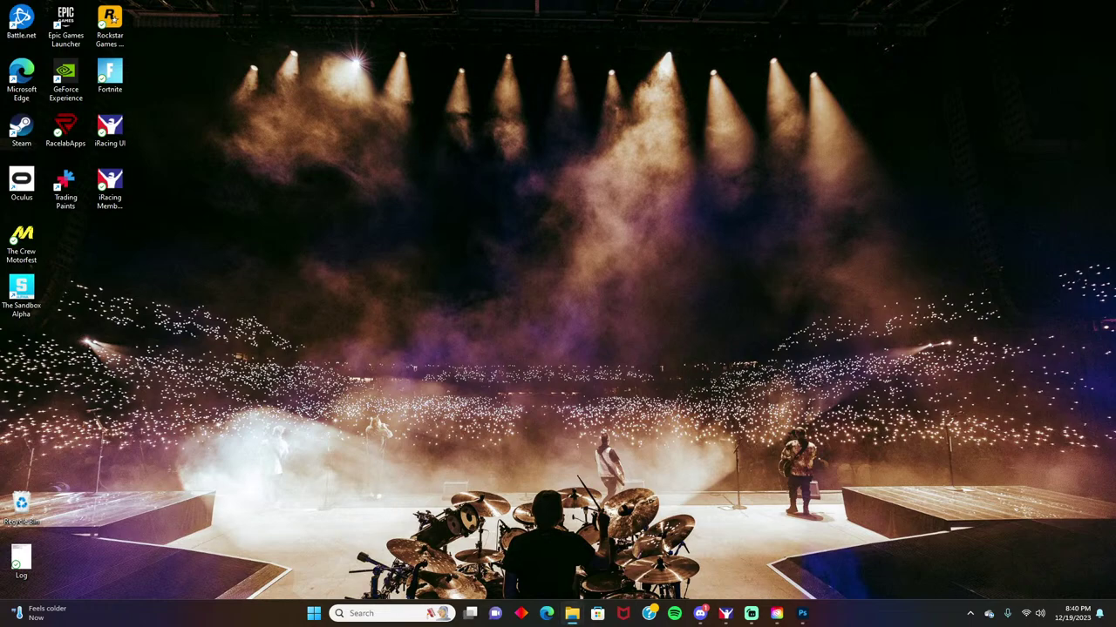
pyautogui.click(572, 614)
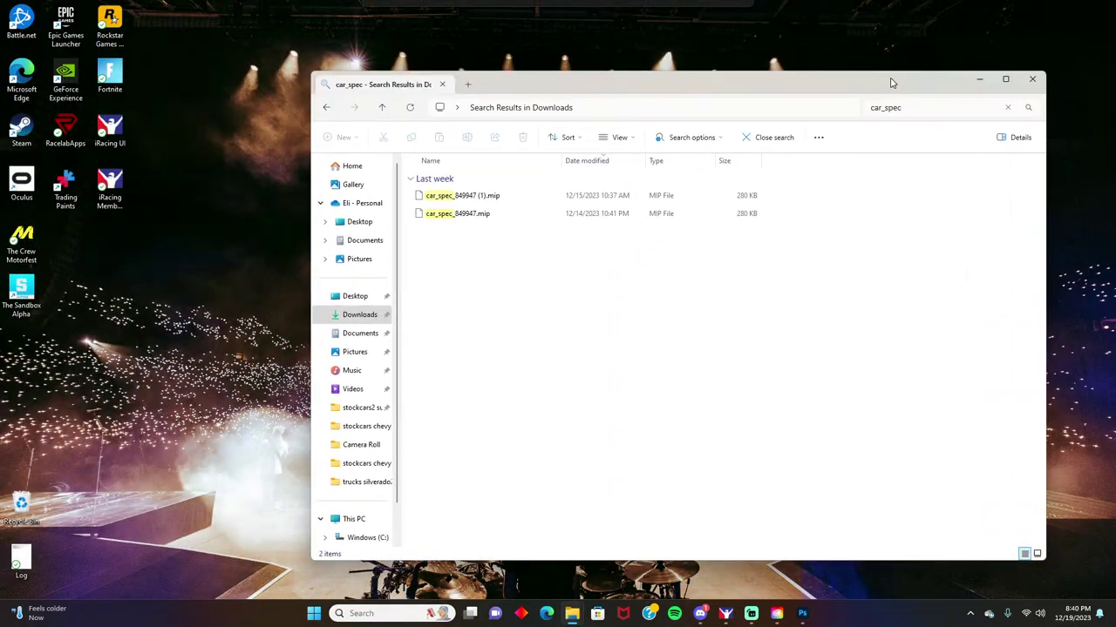
# Step: Browse to the stockcars2 supra2019 folder inside the iRacing paint folder in Documents
pyautogui.click(344, 407)
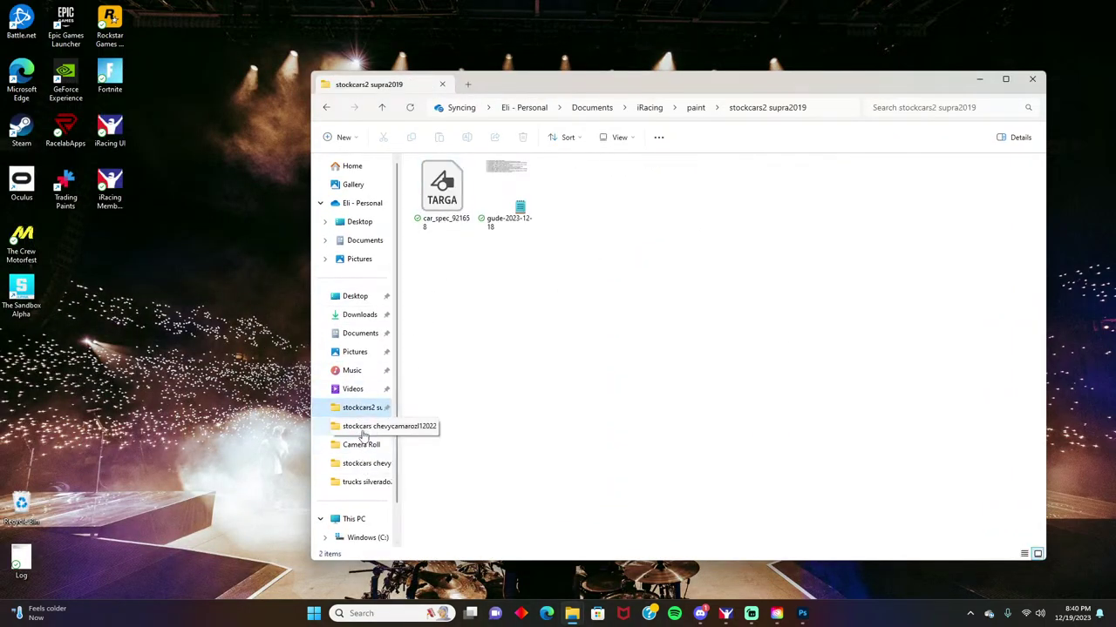
pyautogui.click(361, 334)
pyautogui.click(472, 252)
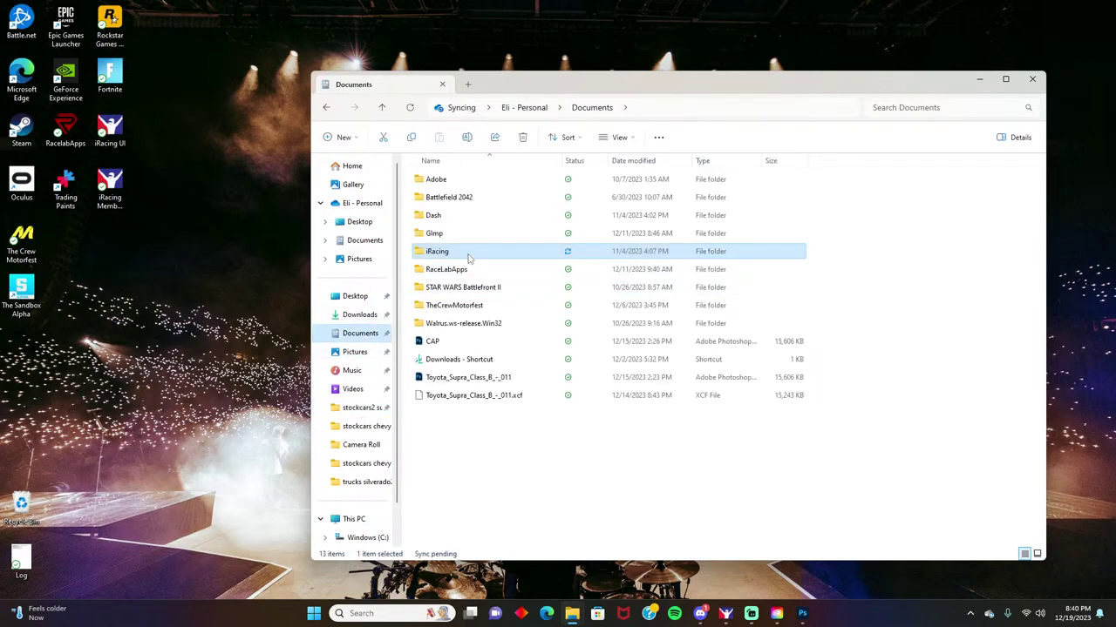
pyautogui.doubleClick(470, 255)
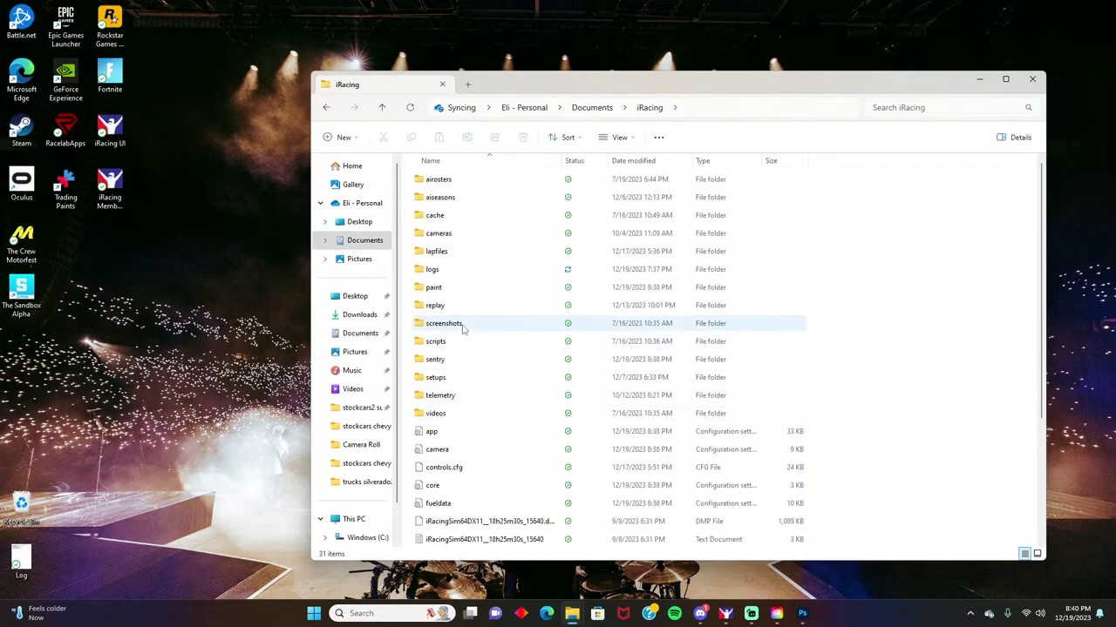
pyautogui.click(459, 290)
pyautogui.doubleClick(458, 291)
pyautogui.scroll(-15, 491, 354)
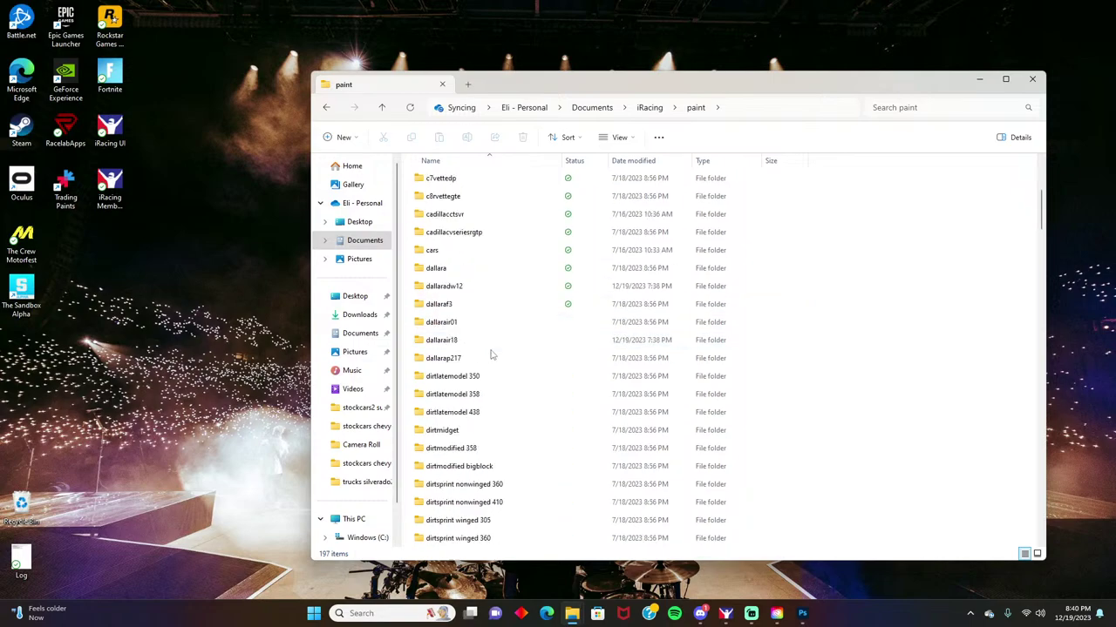
pyautogui.scroll(-20, 508, 377)
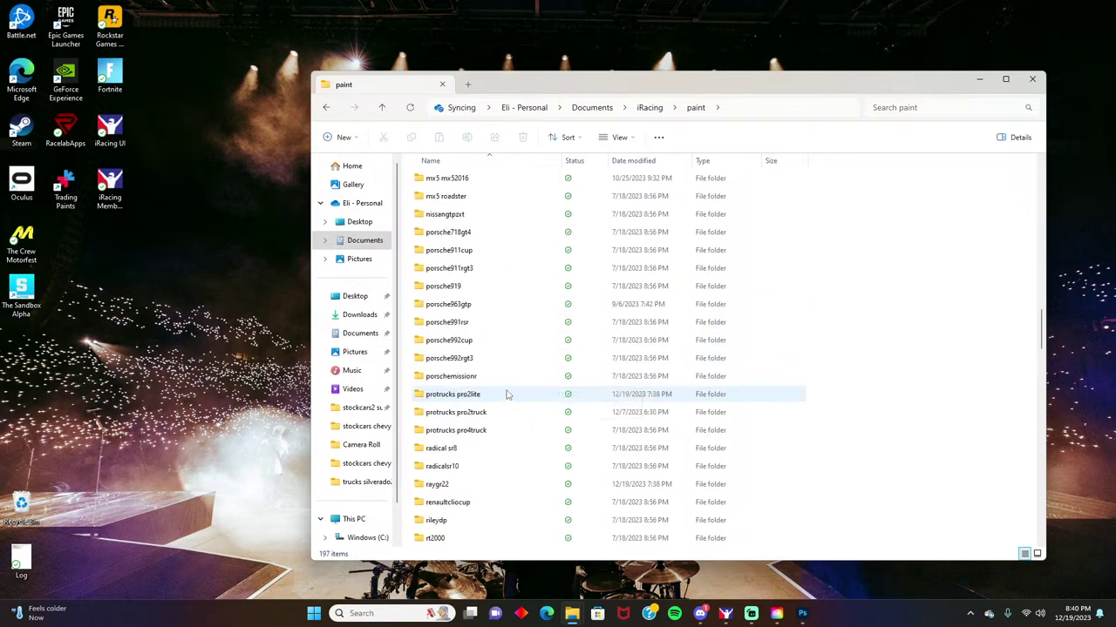
pyautogui.scroll(-4, 502, 417)
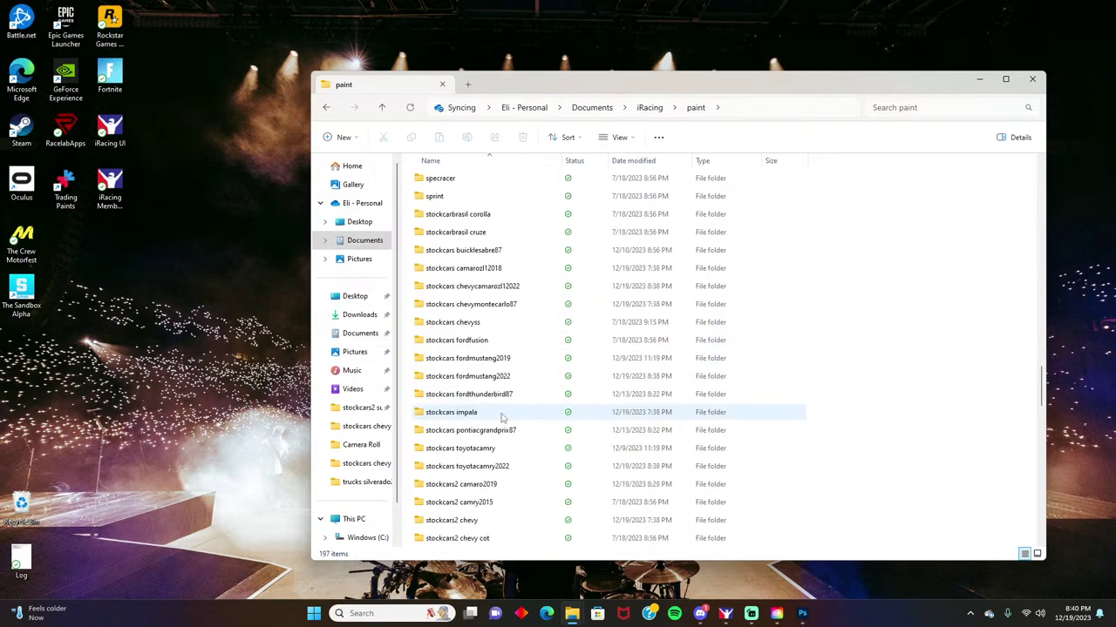
pyautogui.scroll(-2, 498, 520)
pyautogui.doubleClick(493, 520)
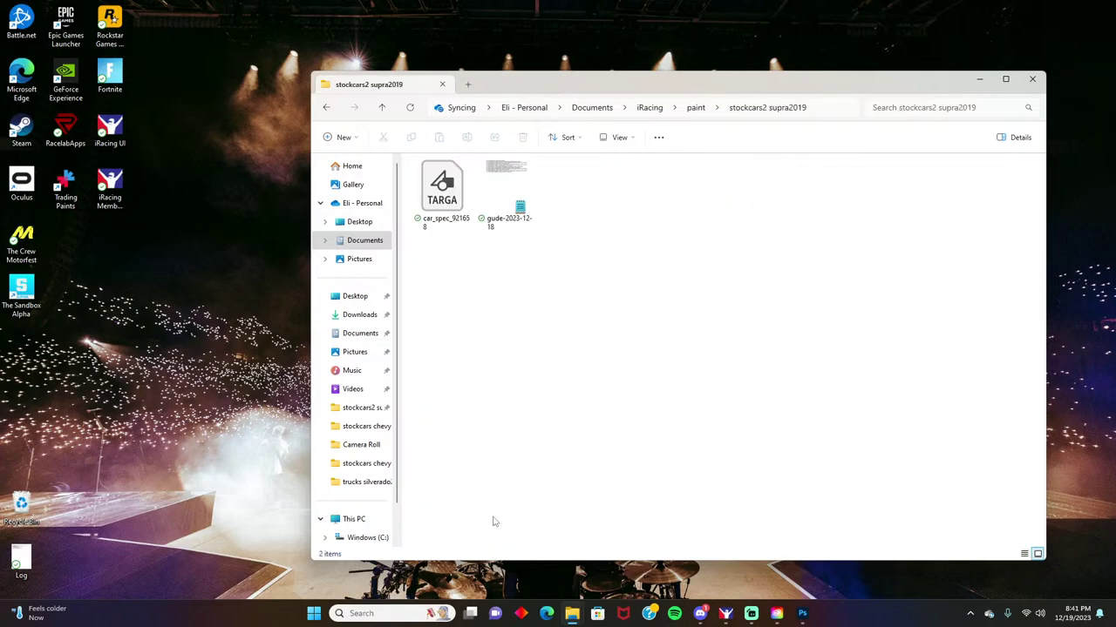
# Step: Open the folder's car_spec TGA in Photoshop, unlock its background layer, and close Photoshop without saving
pyautogui.click(459, 203)
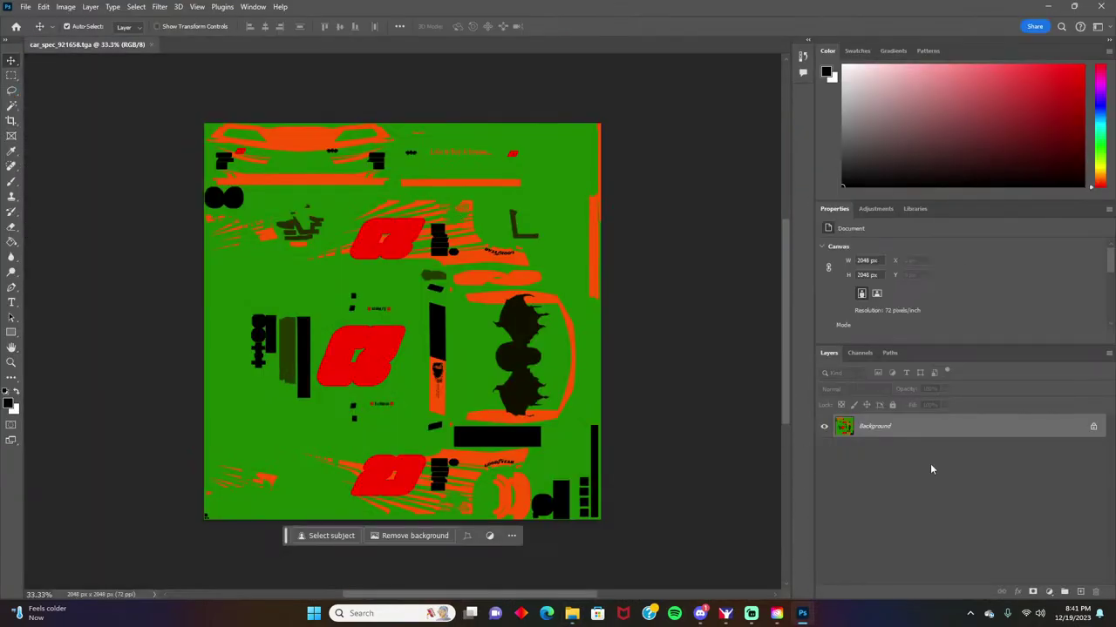
pyautogui.click(1094, 428)
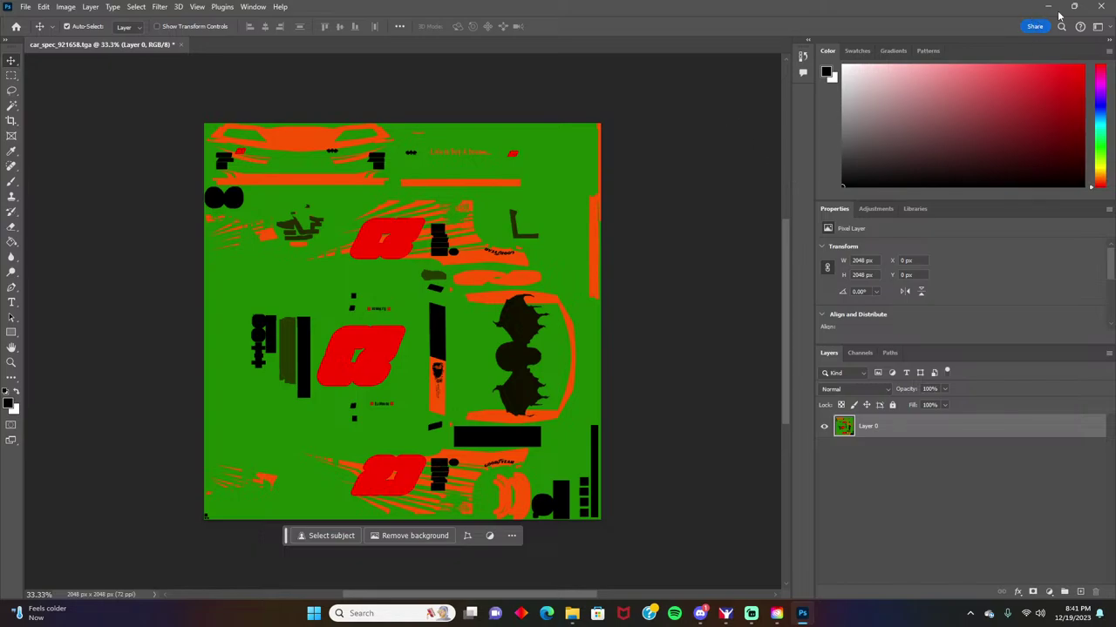
pyautogui.click(1108, 11)
pyautogui.click(553, 227)
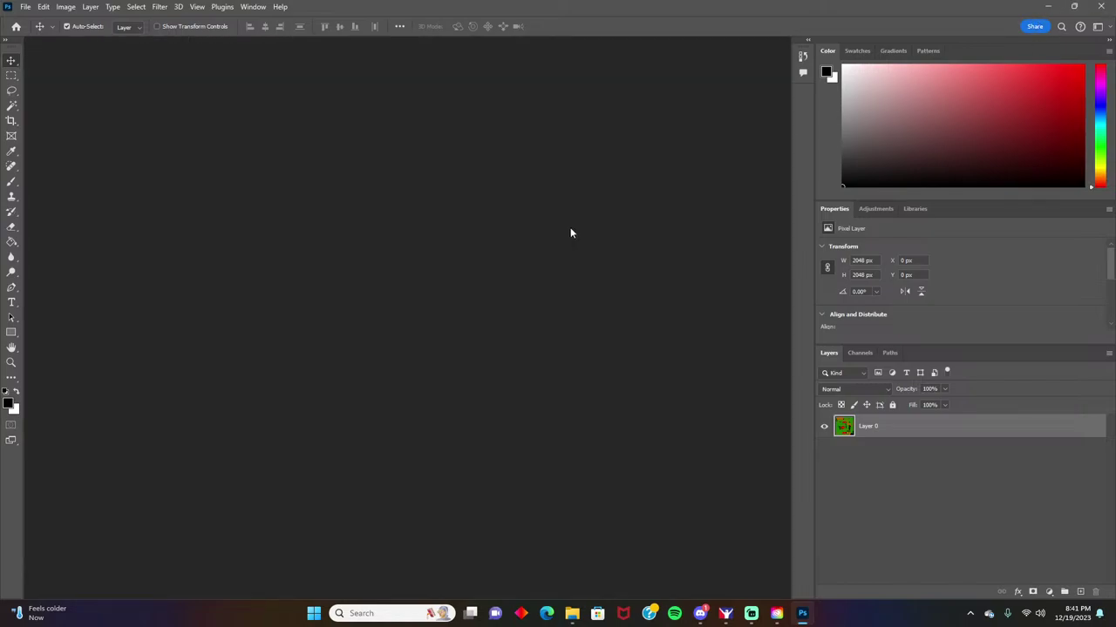
pyautogui.click(978, 81)
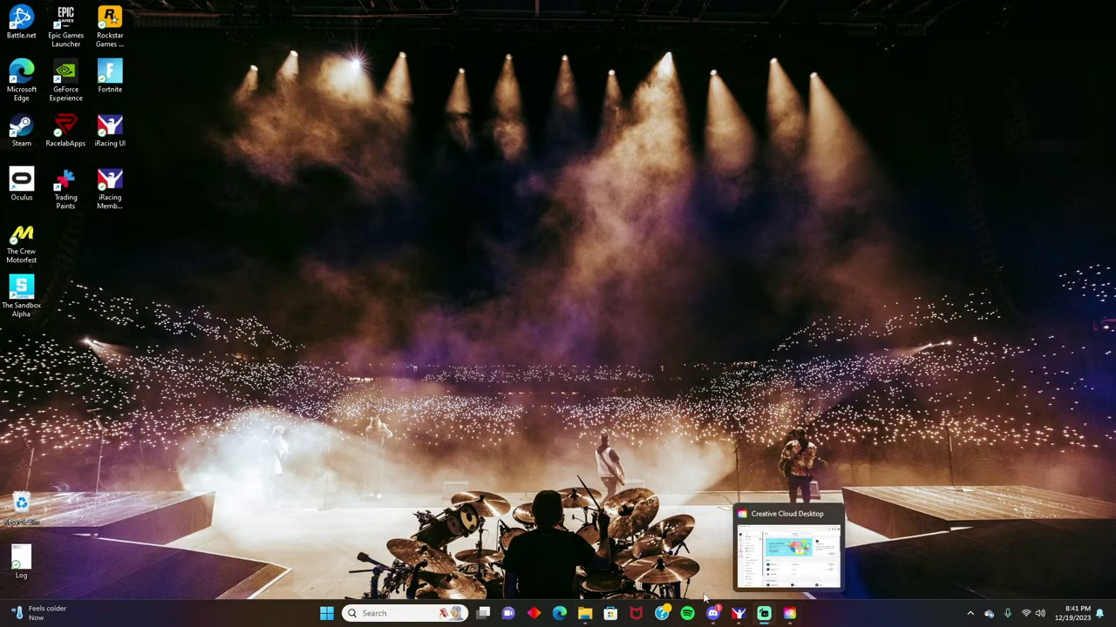
# Step: Switch to Microsoft Edge, load Trading Paints Paint Builder, and open the Hot Clean Paint project
pyautogui.moveTo(587, 615)
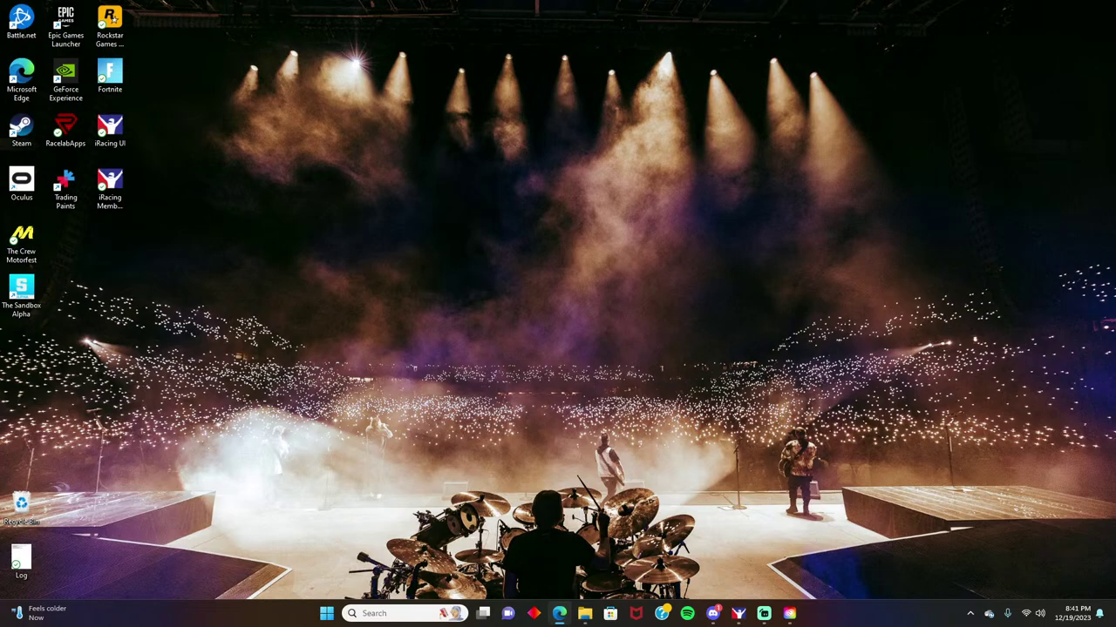
pyautogui.moveTo(628, 225); pyautogui.dragTo(627, 19)
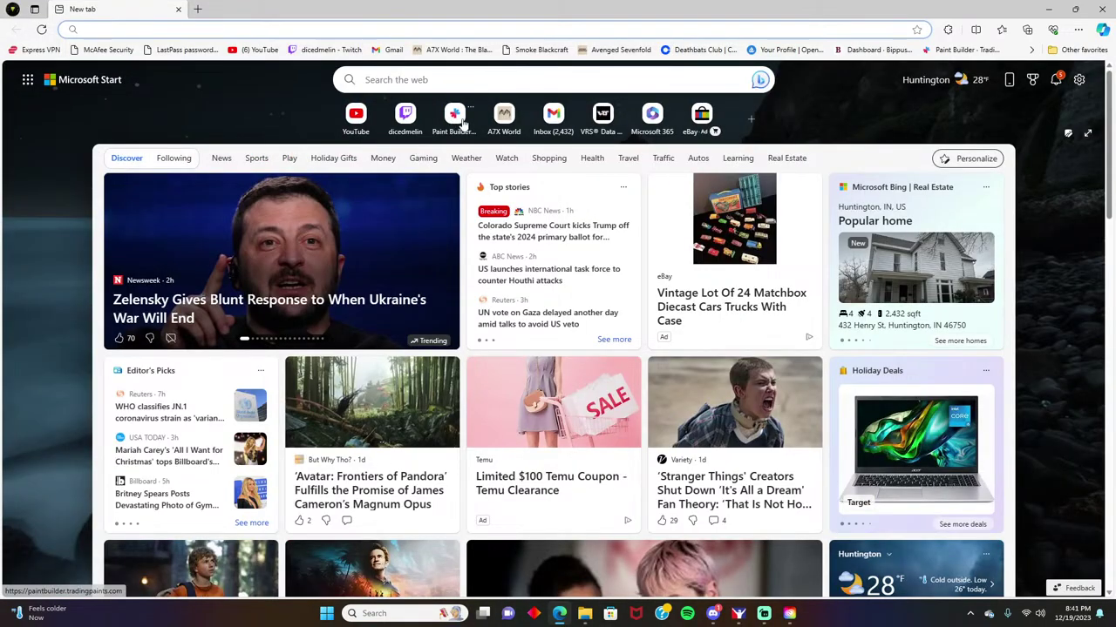
pyautogui.click(455, 120)
pyautogui.click(454, 115)
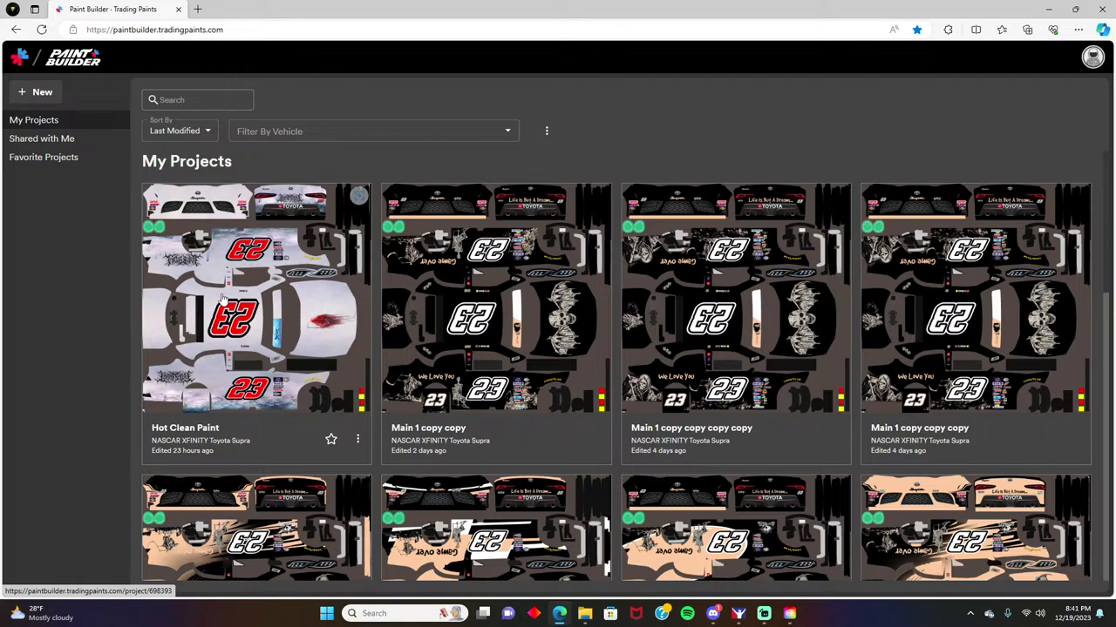
pyautogui.click(222, 297)
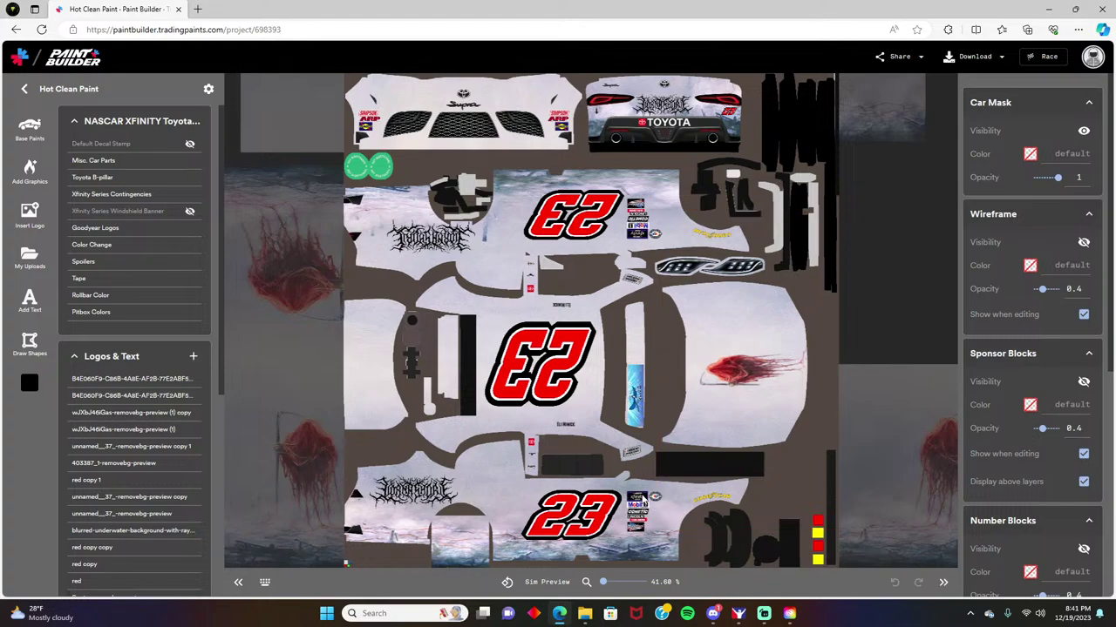
# Step: Race Hot Clean Paint on the NASCAR XFINITY Toyota Supra with custom number 23, and download its Spec Map TGA
pyautogui.click(1042, 56)
pyautogui.click(665, 309)
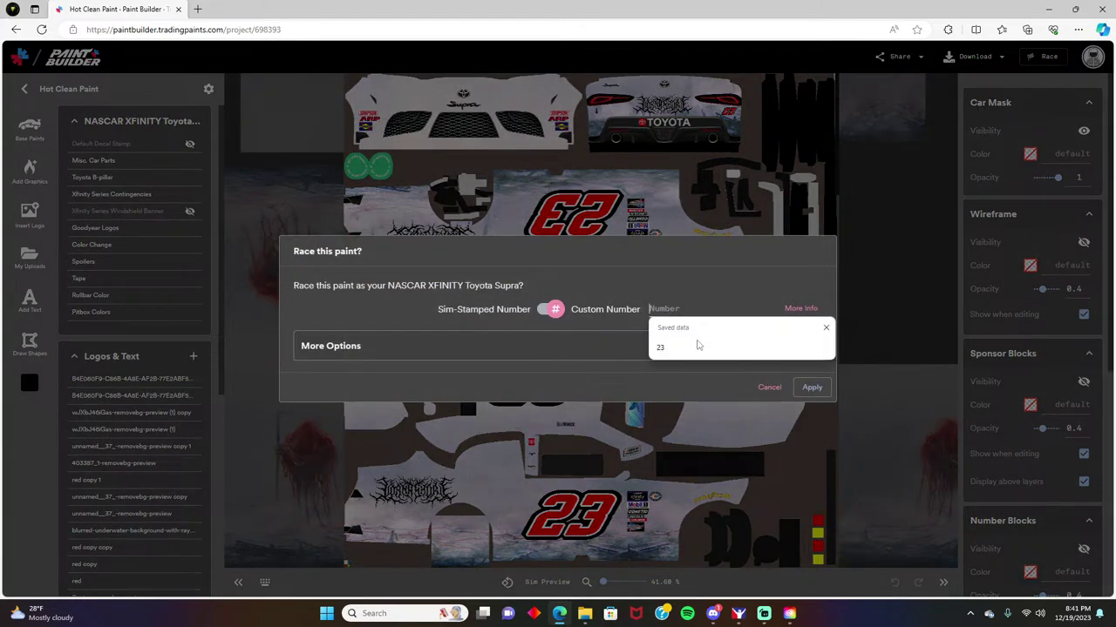
pyautogui.click(697, 345)
pyautogui.click(813, 388)
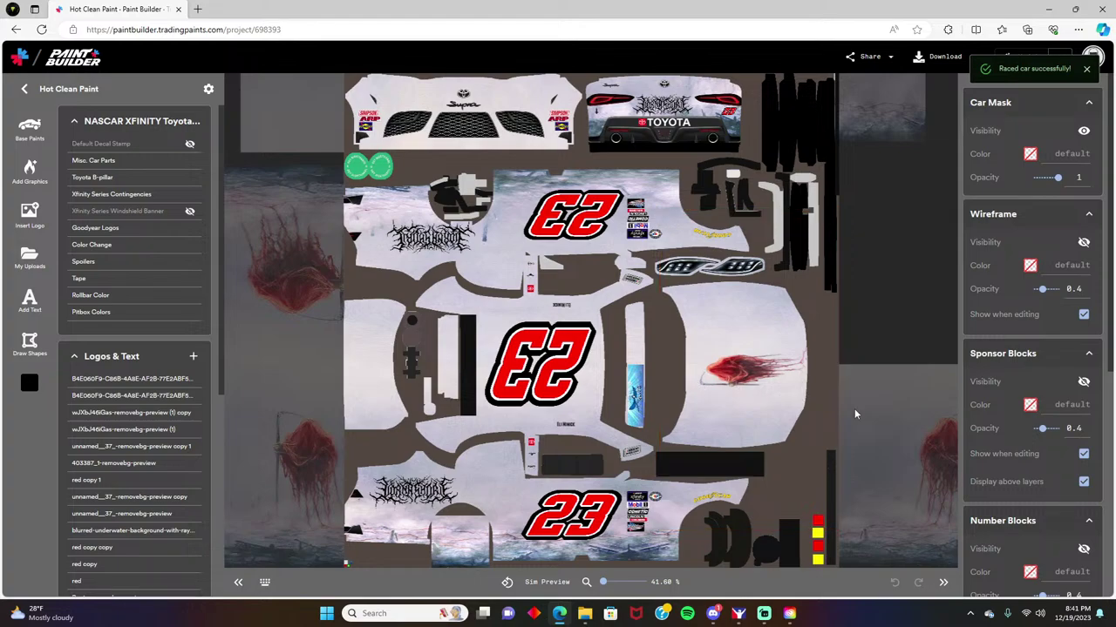
pyautogui.click(945, 56)
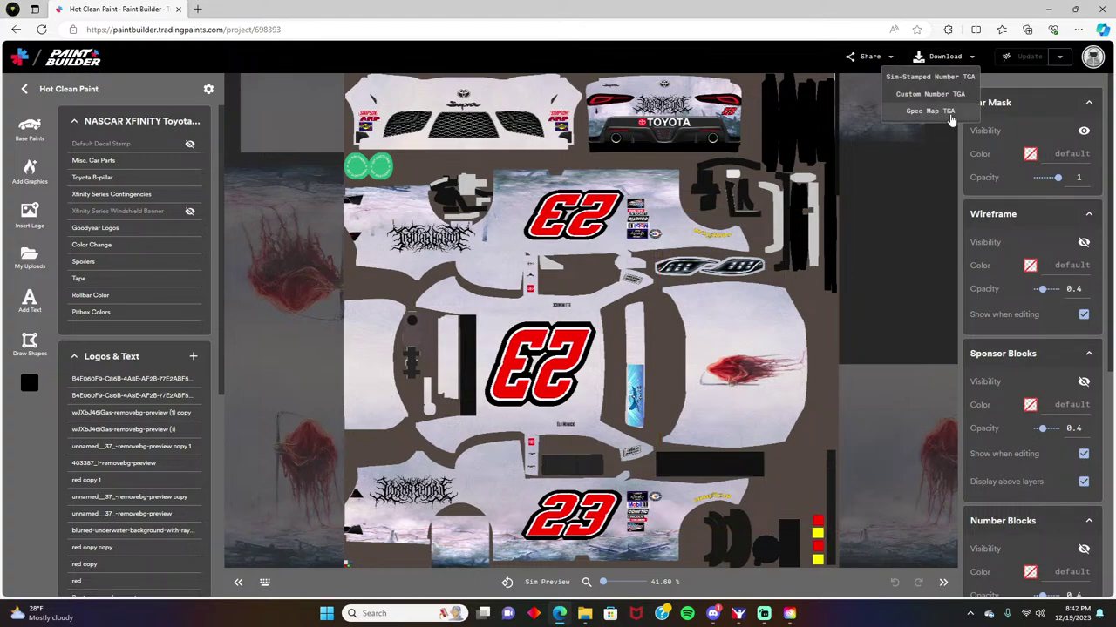
pyautogui.click(931, 112)
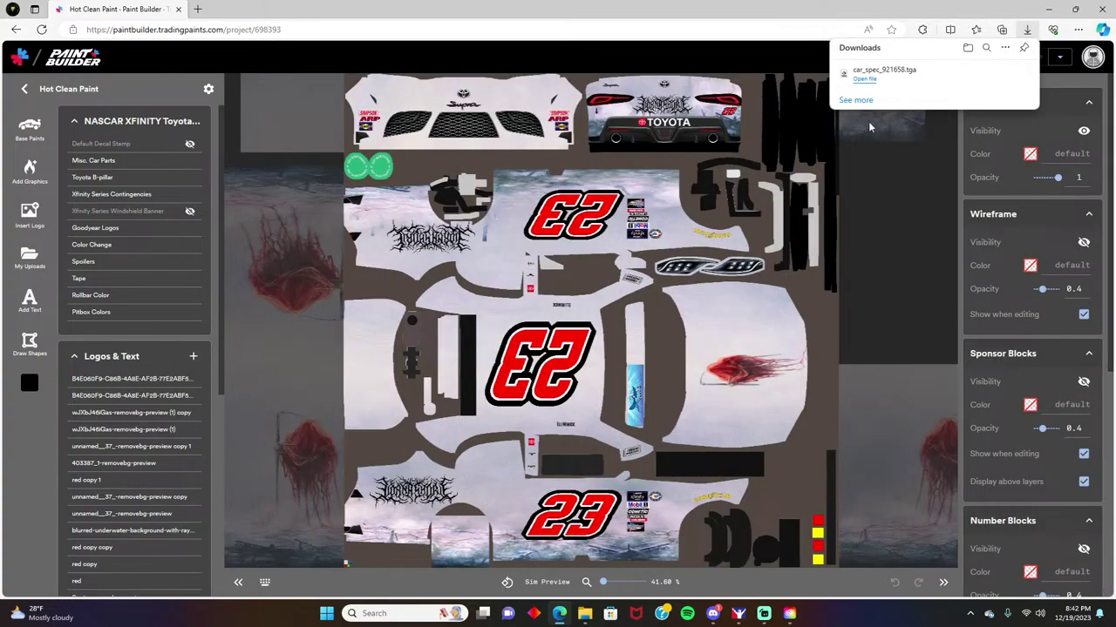
# Step: Switch to iRacing and open the 3D model of the NASCAR XFINITY Toyota Supra from the owned cars
pyautogui.click(738, 614)
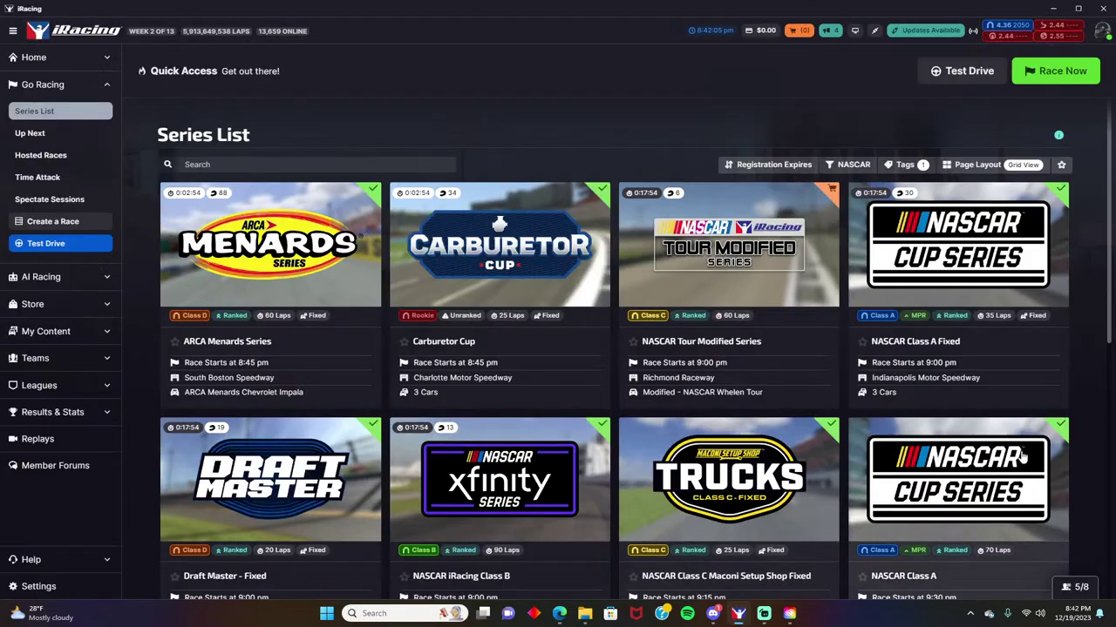
pyautogui.click(44, 331)
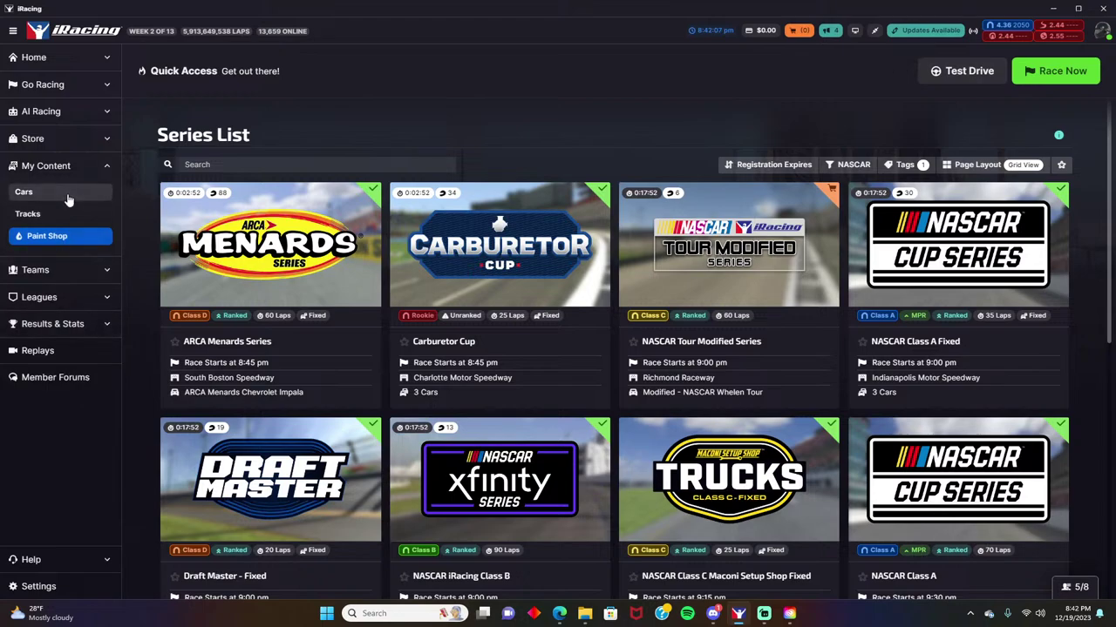
pyautogui.click(68, 198)
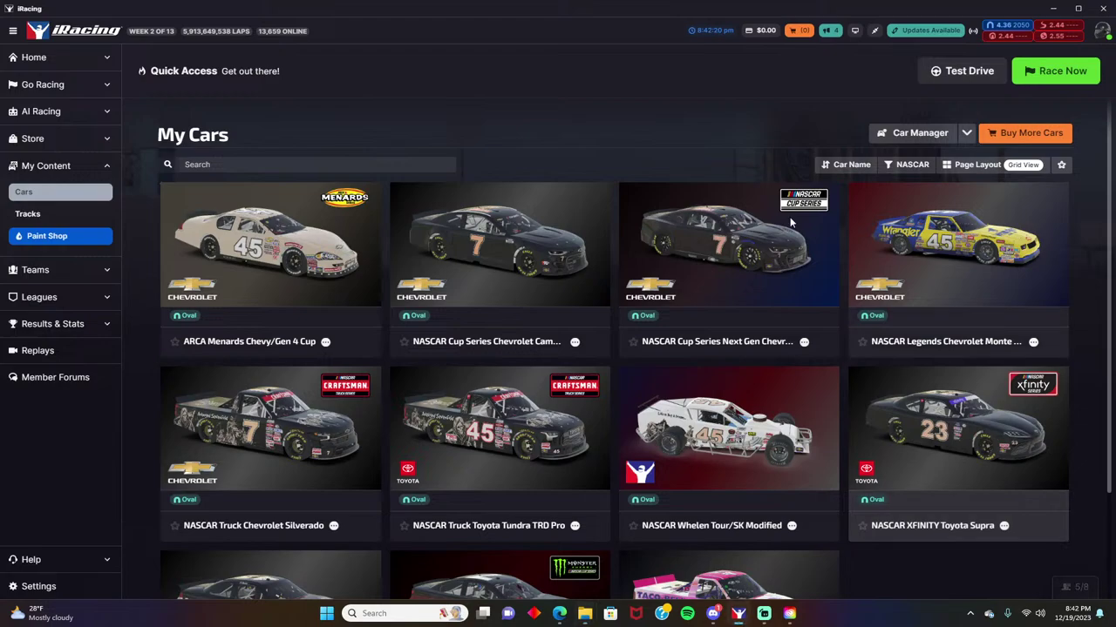
pyautogui.click(948, 431)
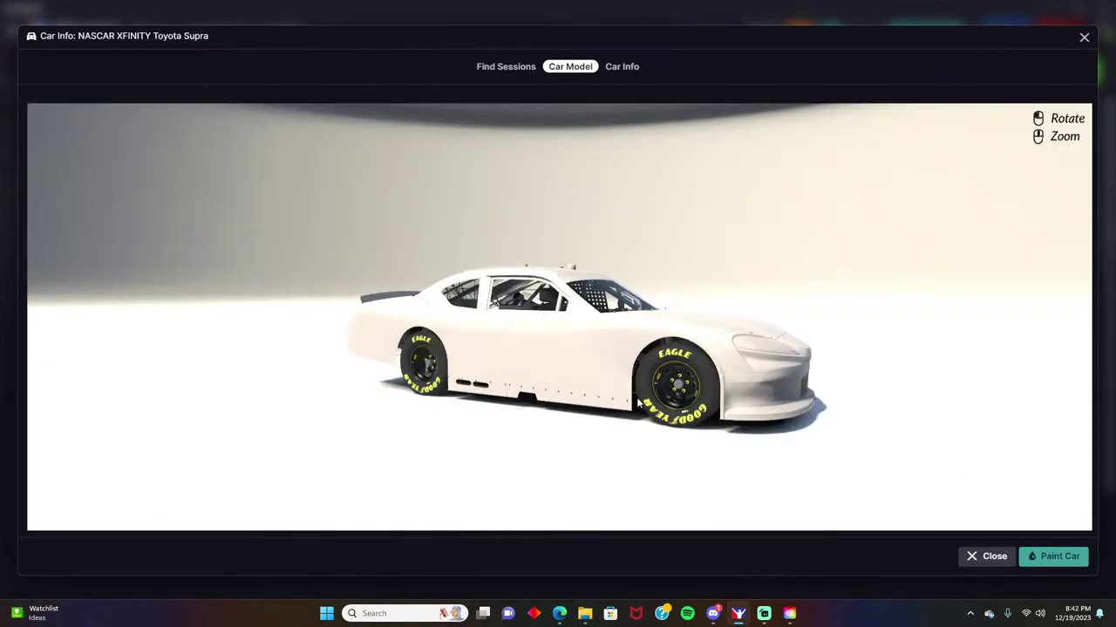
# Step: Examine the paint on the Toyota Supra model from the side and the front, and close the car info
pyautogui.moveTo(576, 385); pyautogui.dragTo(603, 391)
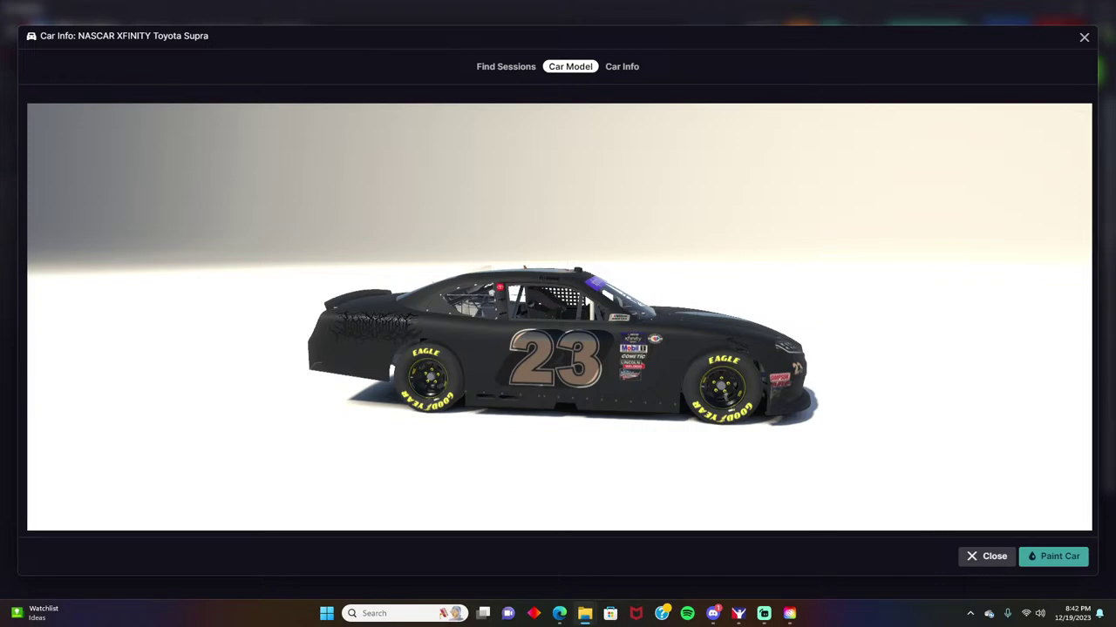
pyautogui.moveTo(670, 406); pyautogui.dragTo(645, 389)
pyautogui.moveTo(161, 388); pyautogui.dragTo(601, 449)
pyautogui.moveTo(568, 397)
pyautogui.mouseDown()
pyautogui.moveTo(635, 393)
pyautogui.moveTo(581, 399)
pyautogui.mouseUp()
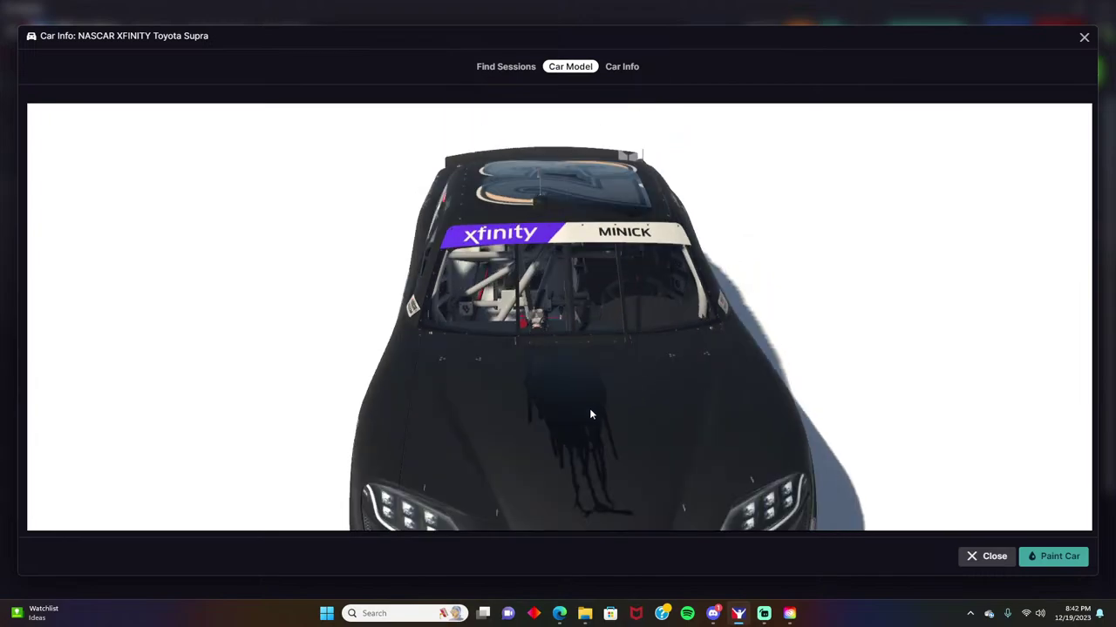
pyautogui.click(986, 563)
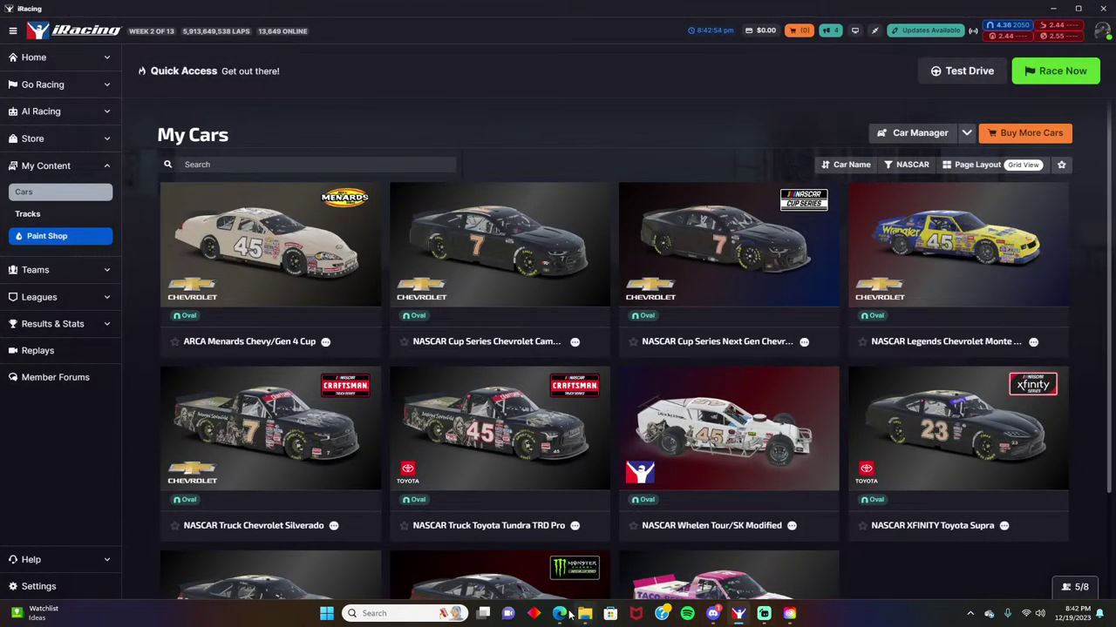
# Step: Minimize iRacing and Microsoft Edge, and launch Photoshop from Creative Cloud Desktop
pyautogui.moveTo(565, 610)
pyautogui.moveTo(615, 577)
pyautogui.click(1053, 8)
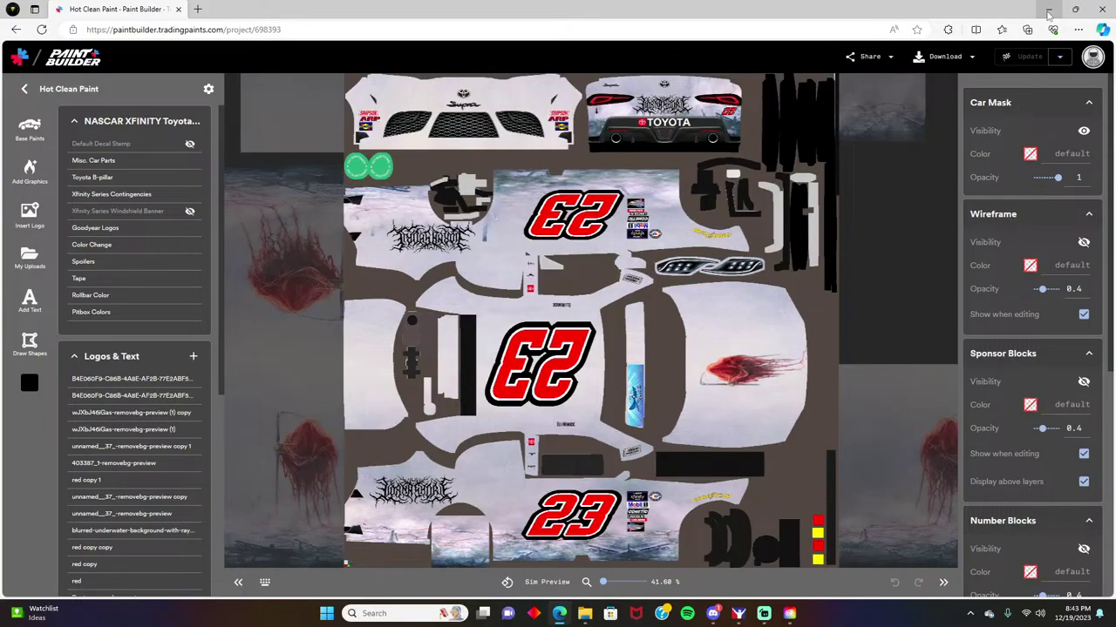
pyautogui.click(1050, 11)
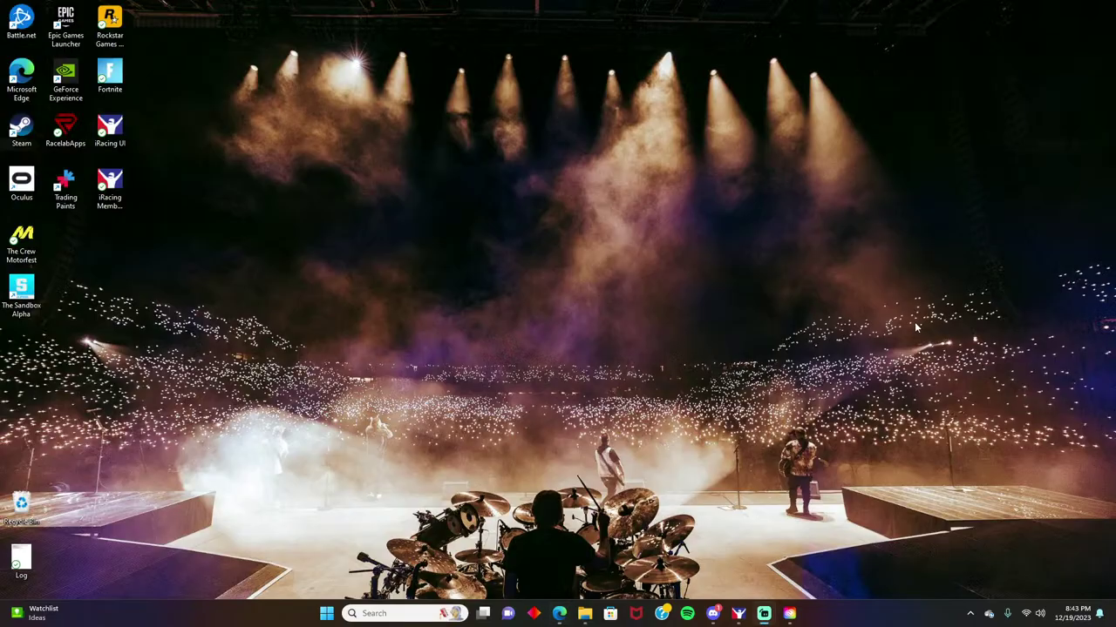
pyautogui.click(789, 613)
pyautogui.click(880, 399)
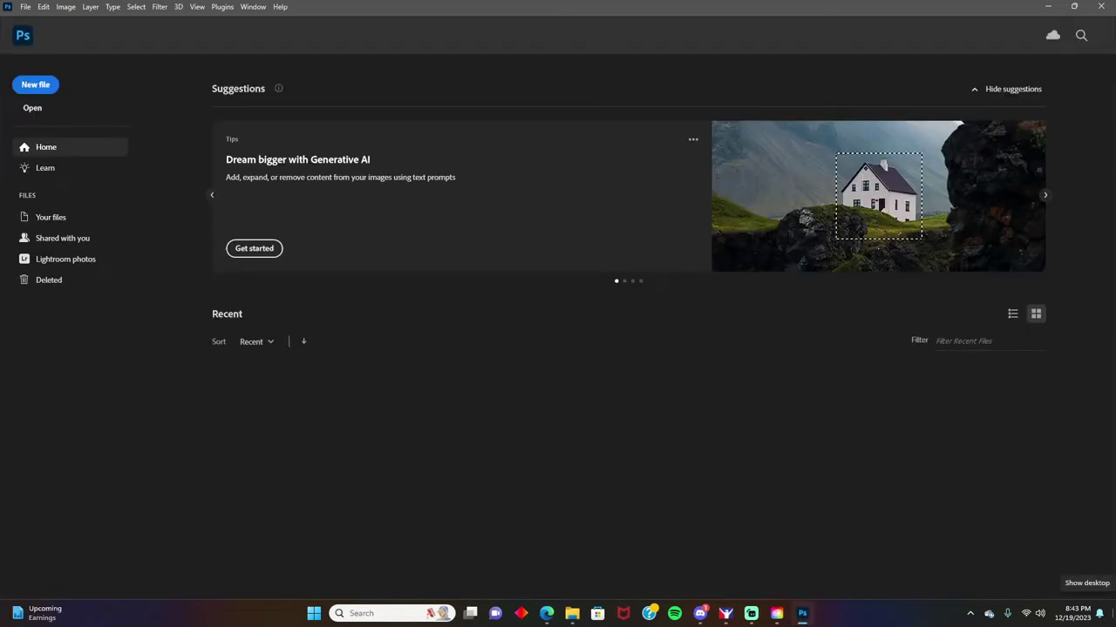
# Step: Open the Copy version of the car_spec TGA from the stockcars2 supra2019 folder in Photoshop
pyautogui.click(32, 108)
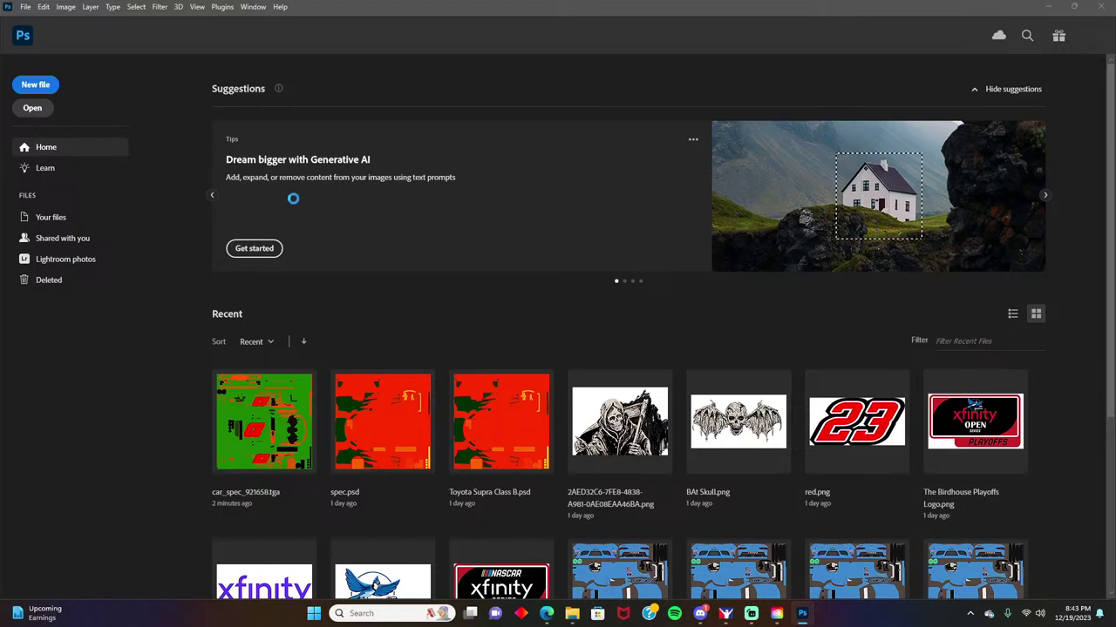
pyautogui.click(66, 282)
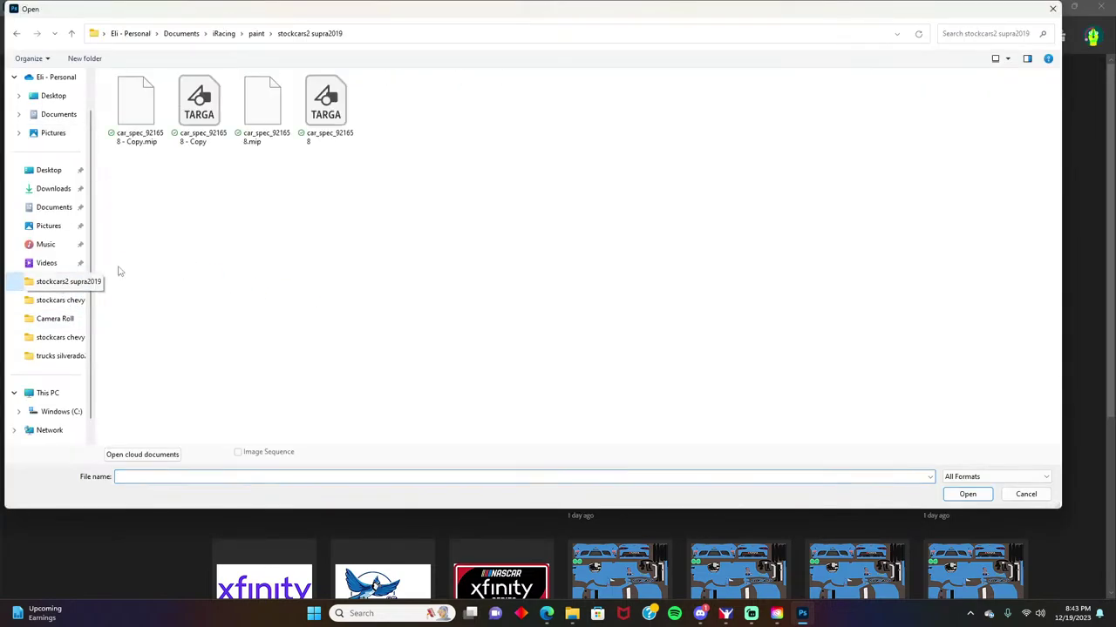
pyautogui.click(325, 111)
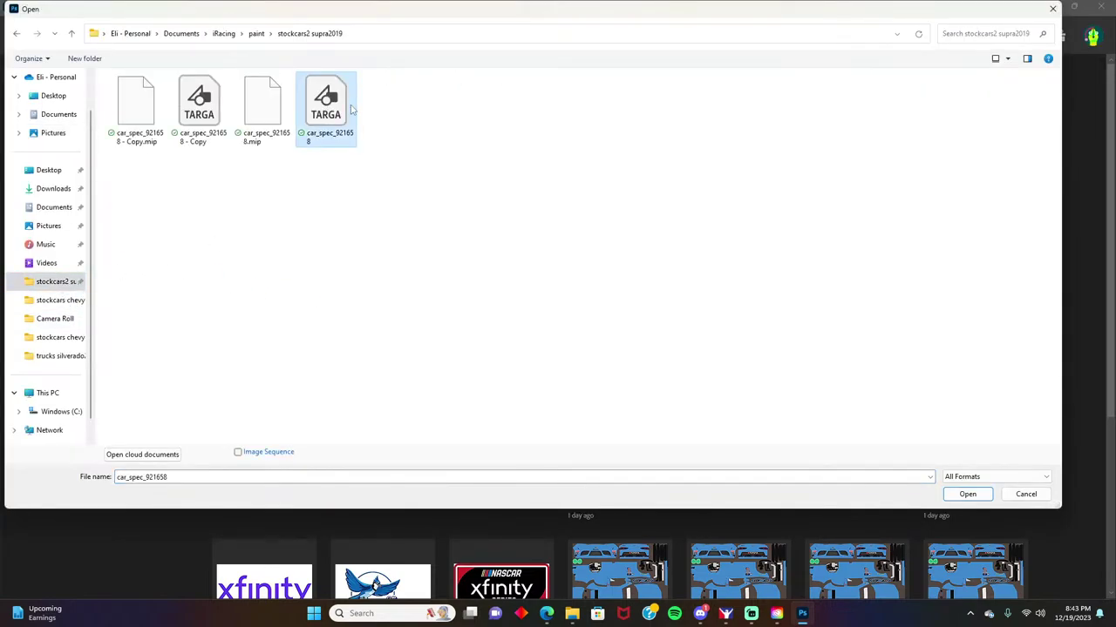
pyautogui.click(206, 112)
pyautogui.click(954, 495)
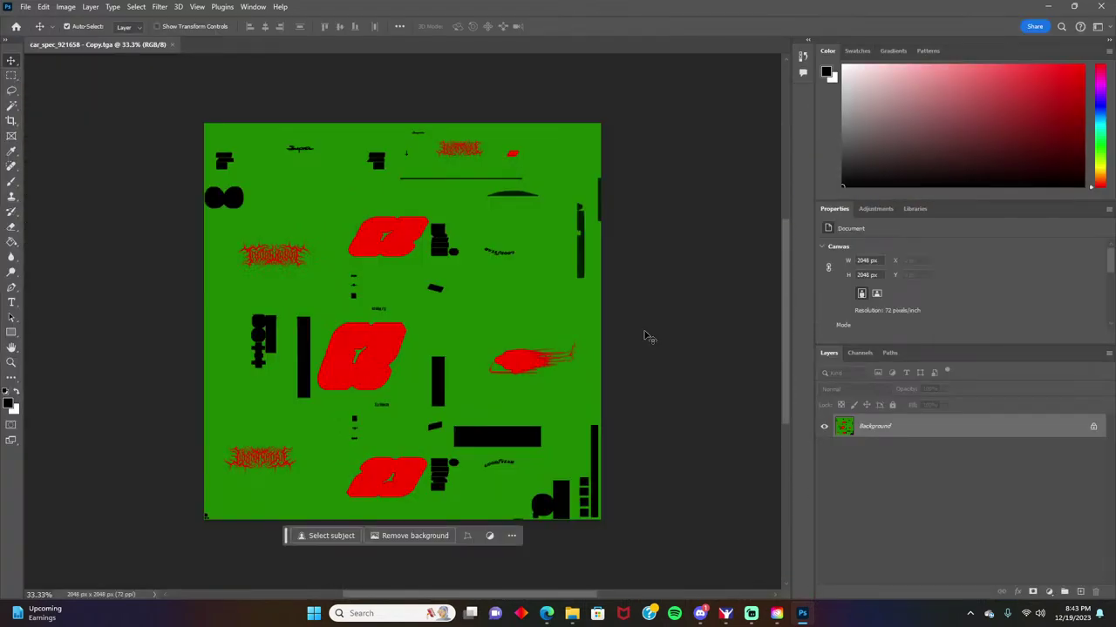
# Step: Unlock the spec map's background layer and check it by toggling its visibility off and on
pyautogui.click(1092, 428)
pyautogui.click(824, 427)
pyautogui.click(825, 427)
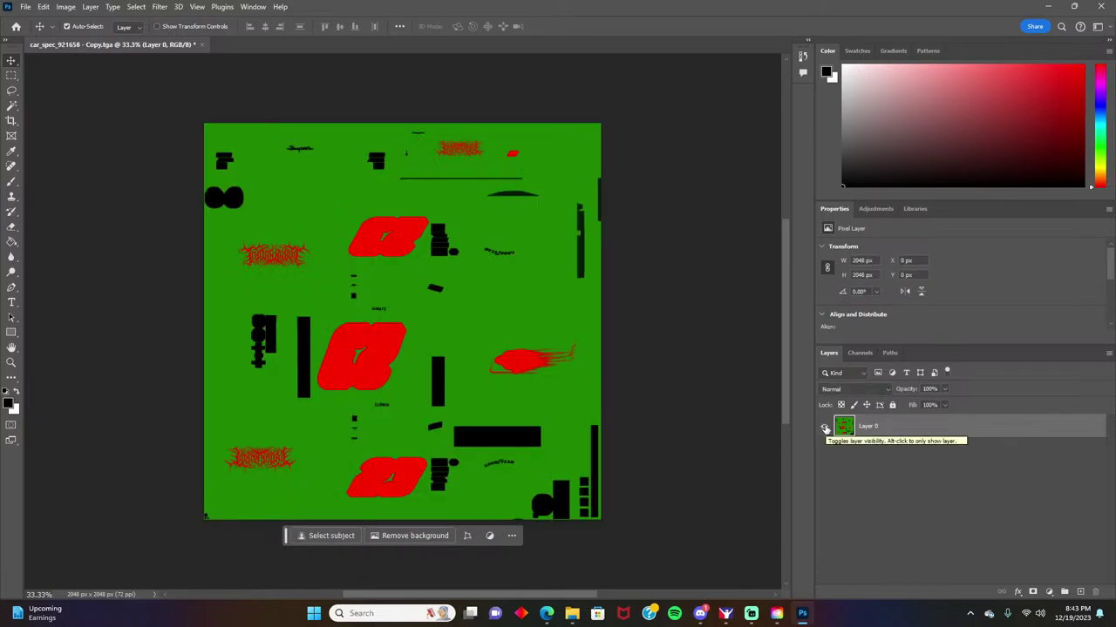
pyautogui.click(824, 428)
pyautogui.click(824, 428)
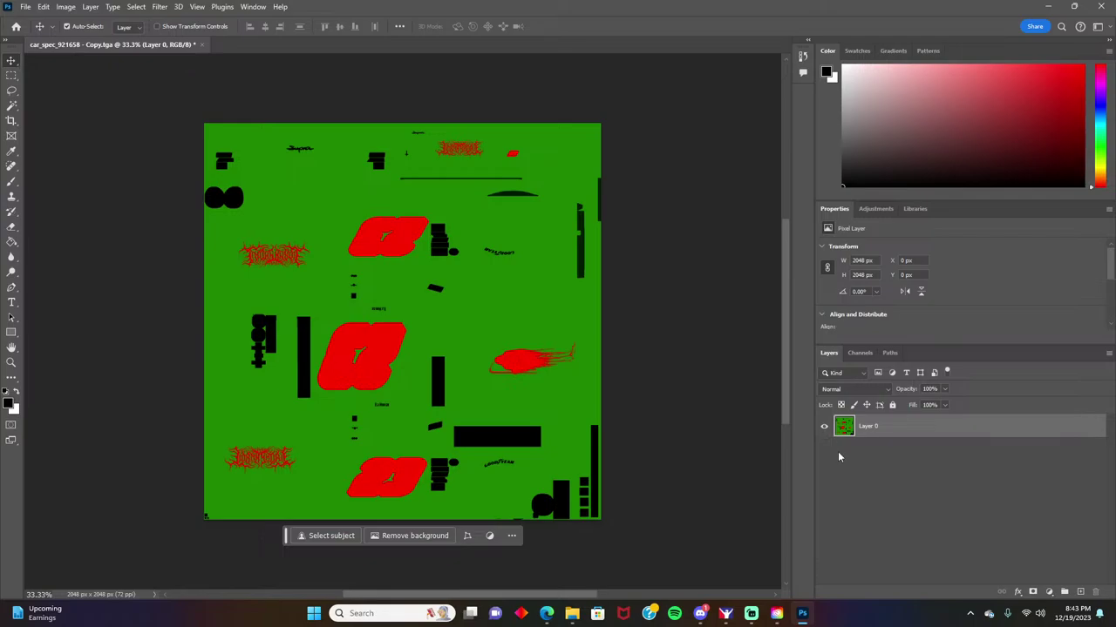
# Step: Switch to Paint Builder in Microsoft Edge and examine the Hot Clean Paint project's download and sharing options, leaving the sharing settings unchanged
pyautogui.click(1041, 10)
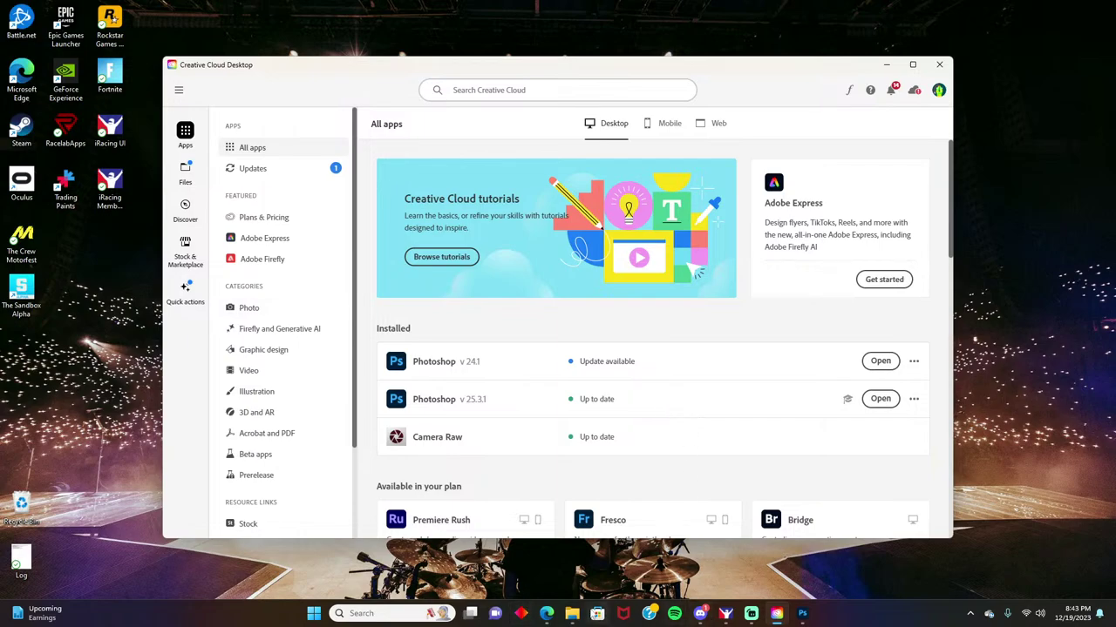
pyautogui.click(549, 615)
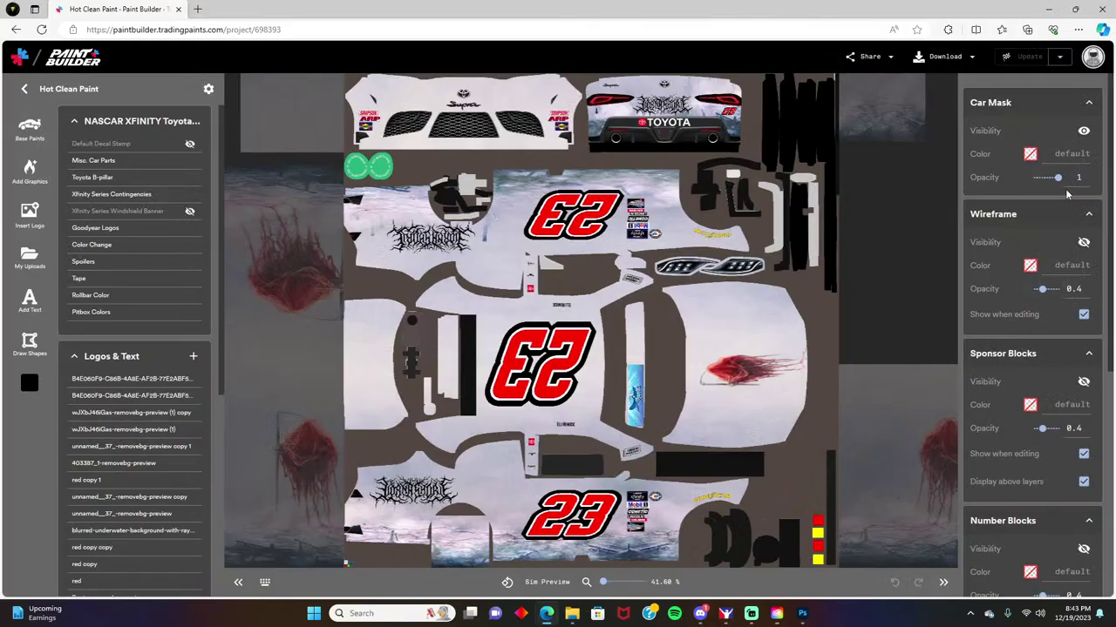
pyautogui.click(971, 57)
pyautogui.click(972, 60)
pyautogui.click(942, 59)
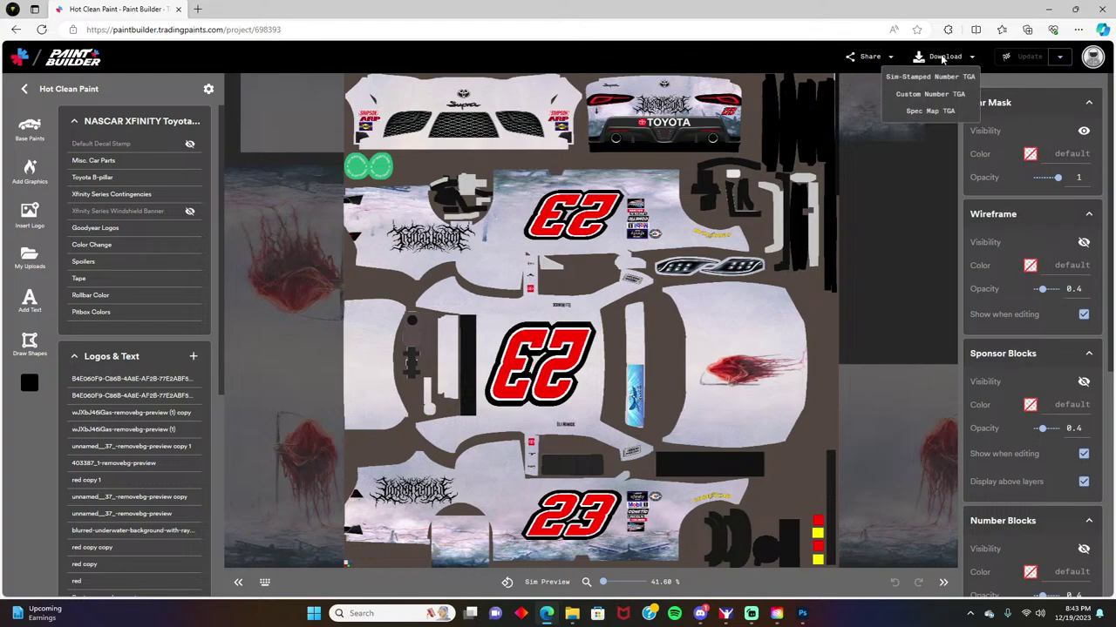
pyautogui.click(889, 55)
pyautogui.click(872, 80)
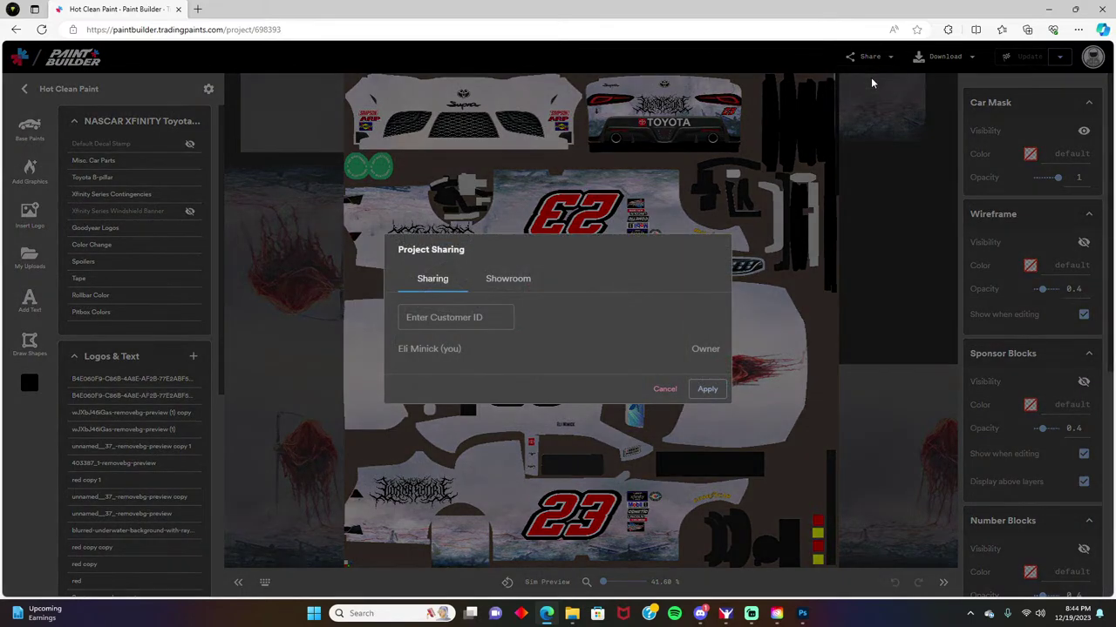
pyautogui.click(659, 394)
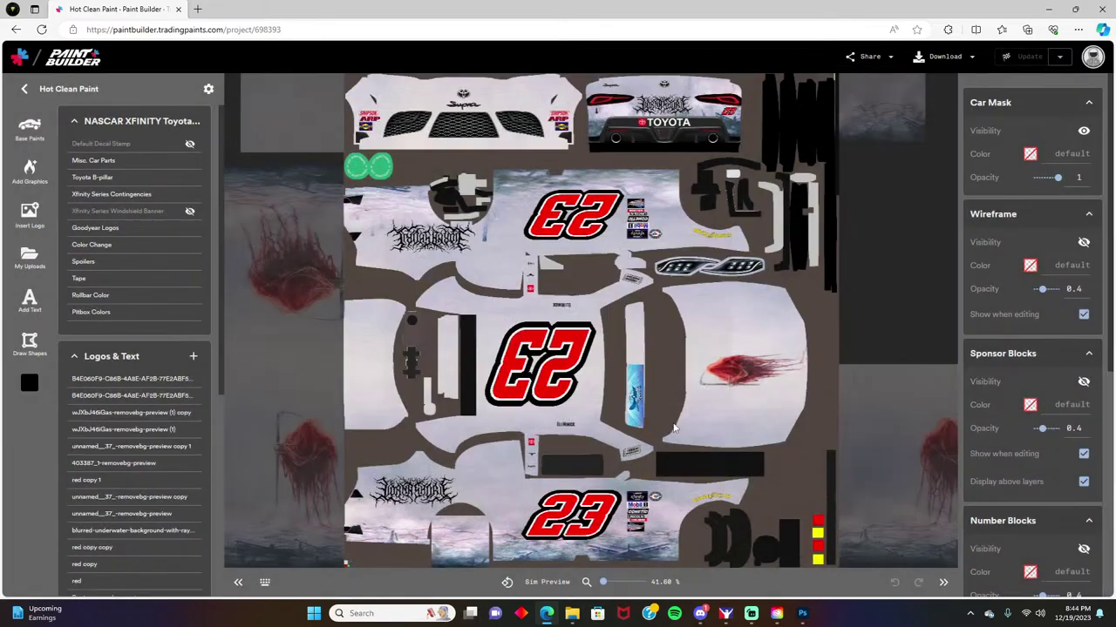
# Step: Return to the My Projects list and check the options available for the Hot Clean Paint project
pyautogui.click(199, 90)
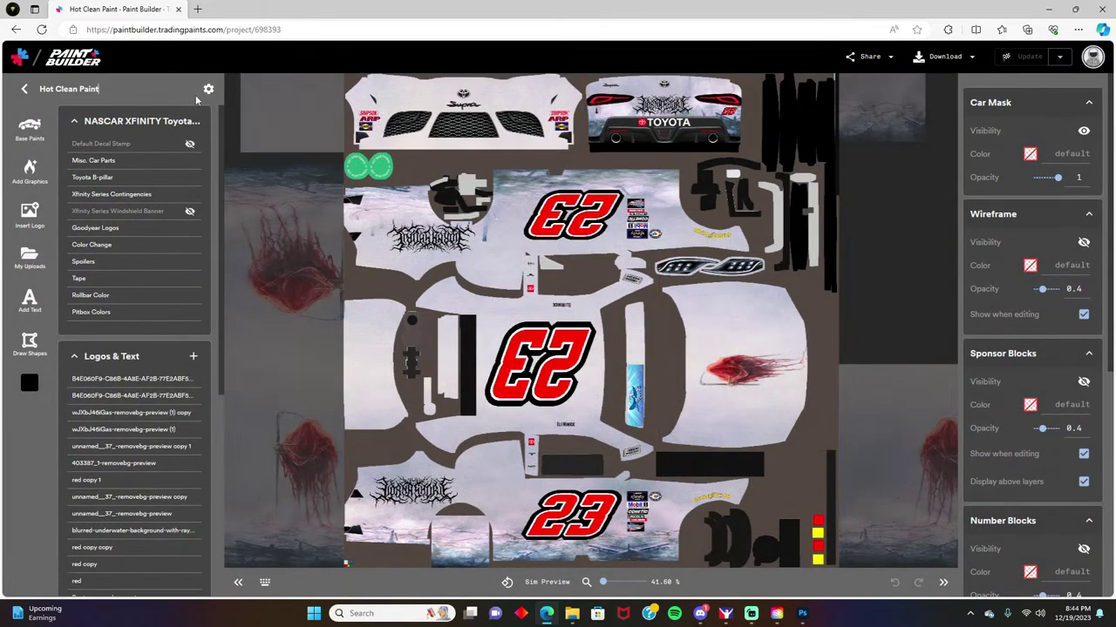
pyautogui.click(24, 89)
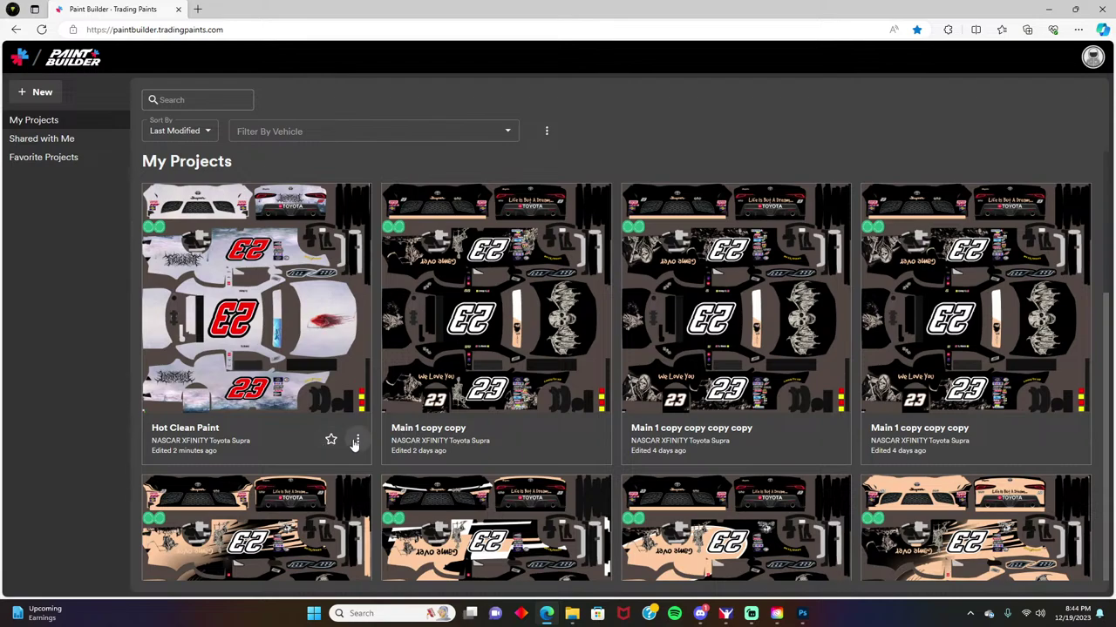
pyautogui.click(355, 442)
pyautogui.click(260, 297)
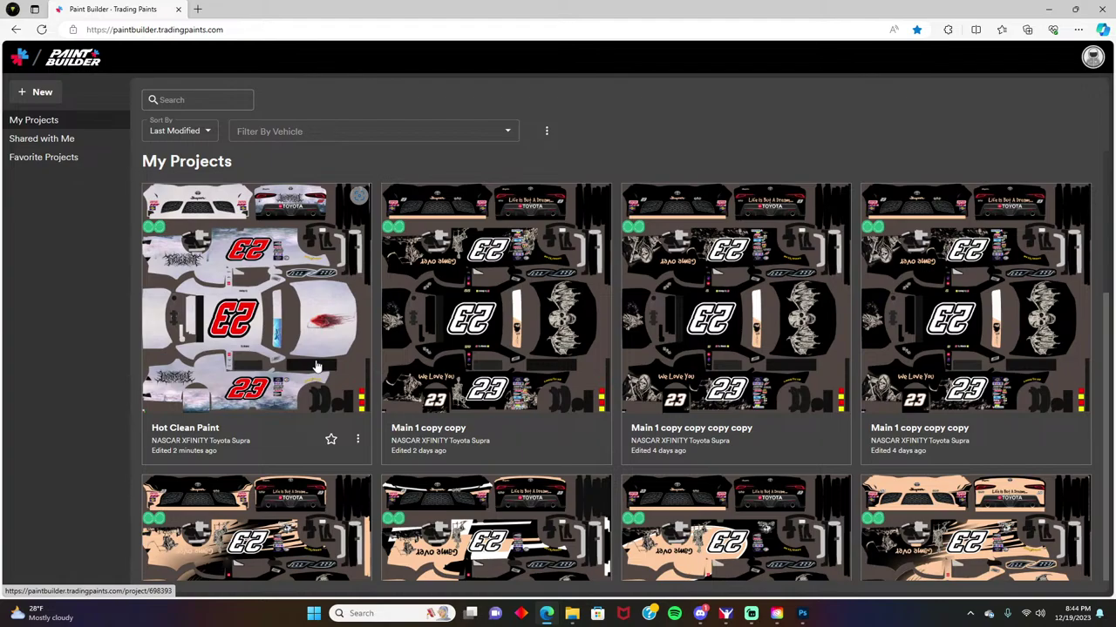
# Step: Switch to Photoshop, close the Copy version of the car_spec TGA without saving, and exit Photoshop
pyautogui.moveTo(802, 614)
pyautogui.click(806, 570)
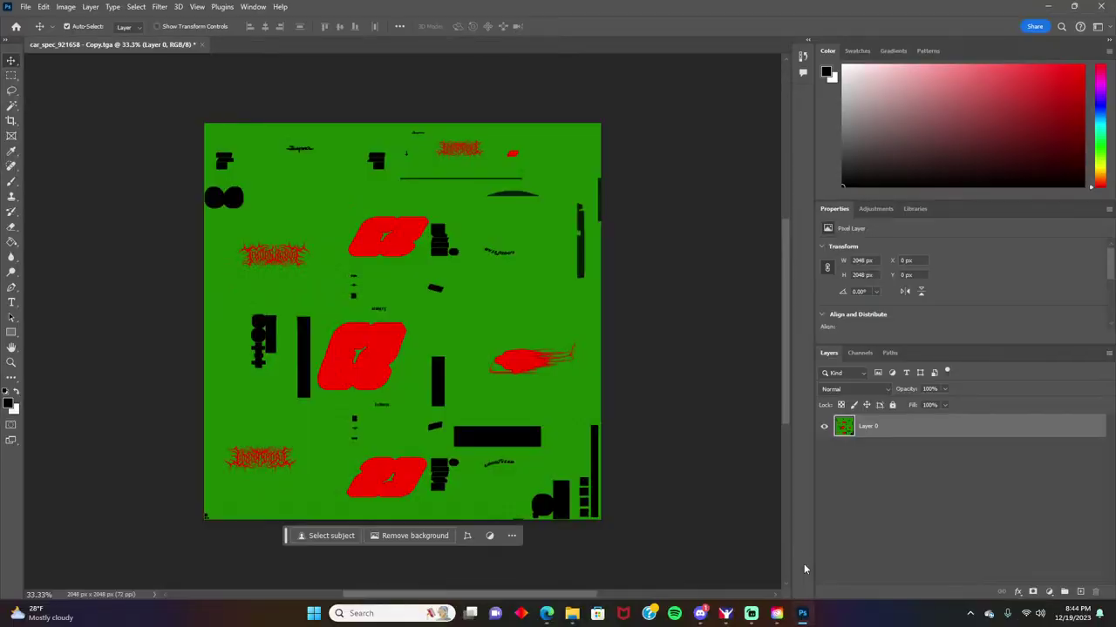
pyautogui.click(824, 426)
pyautogui.click(825, 426)
pyautogui.click(197, 44)
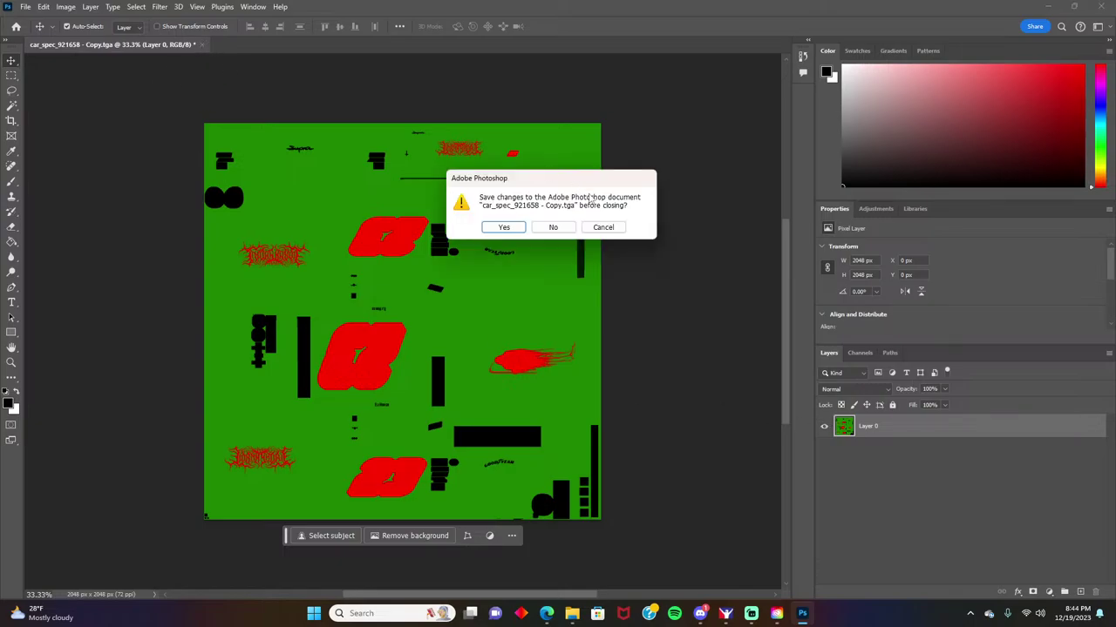
pyautogui.click(554, 228)
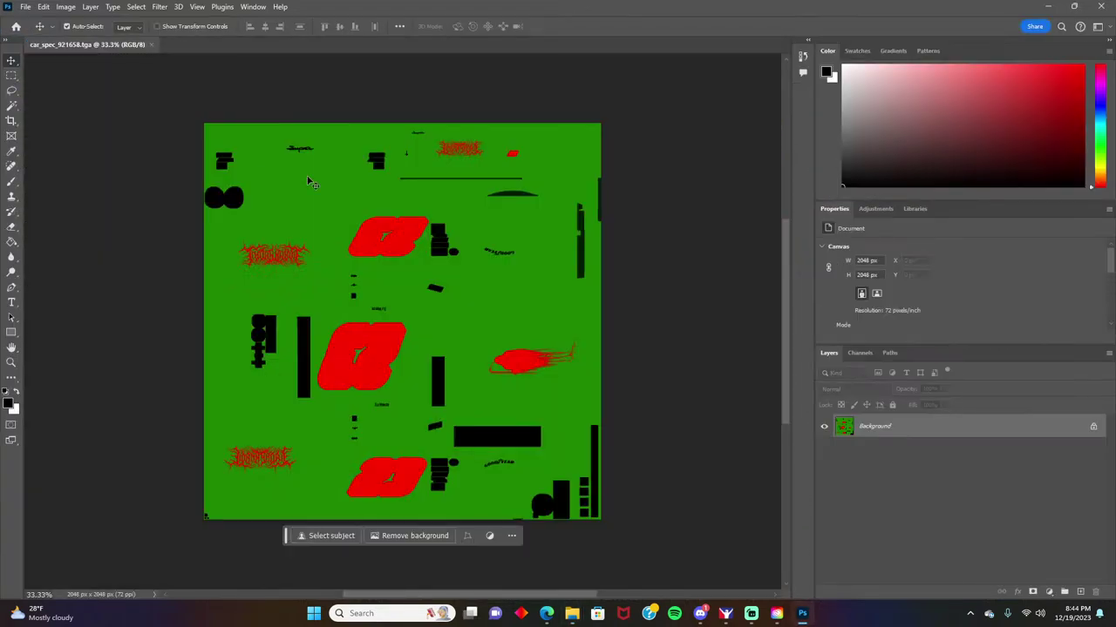
pyautogui.click(1100, 6)
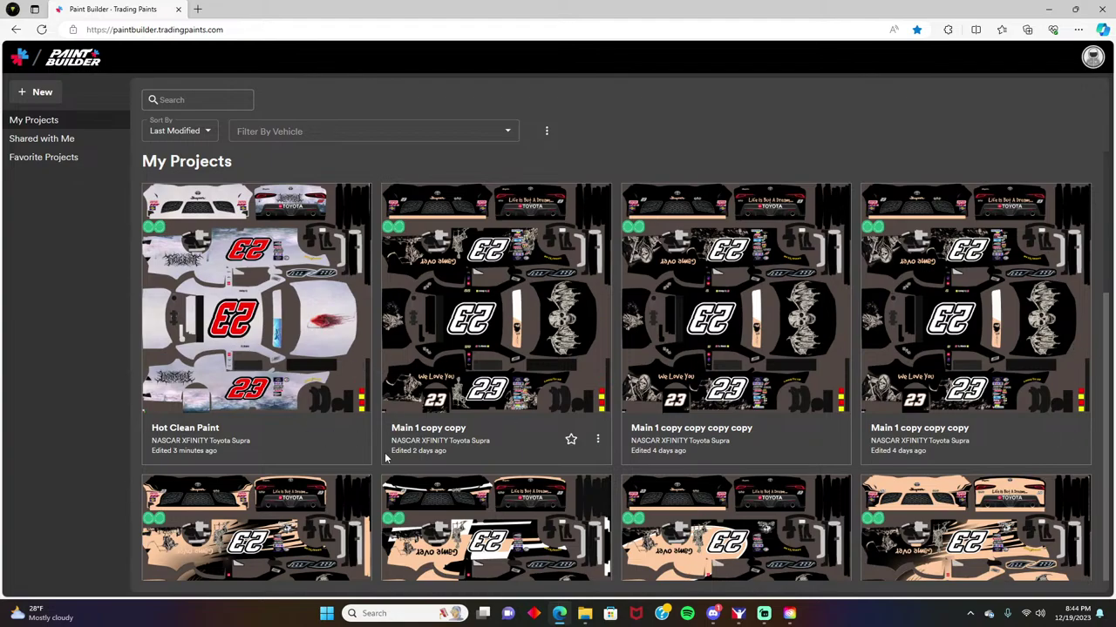
# Step: Open the Hot Clean Paint project in Paint Builder and download its Spec Map TGA
pyautogui.scroll(-5, 419, 393)
pyautogui.scroll(5, 418, 348)
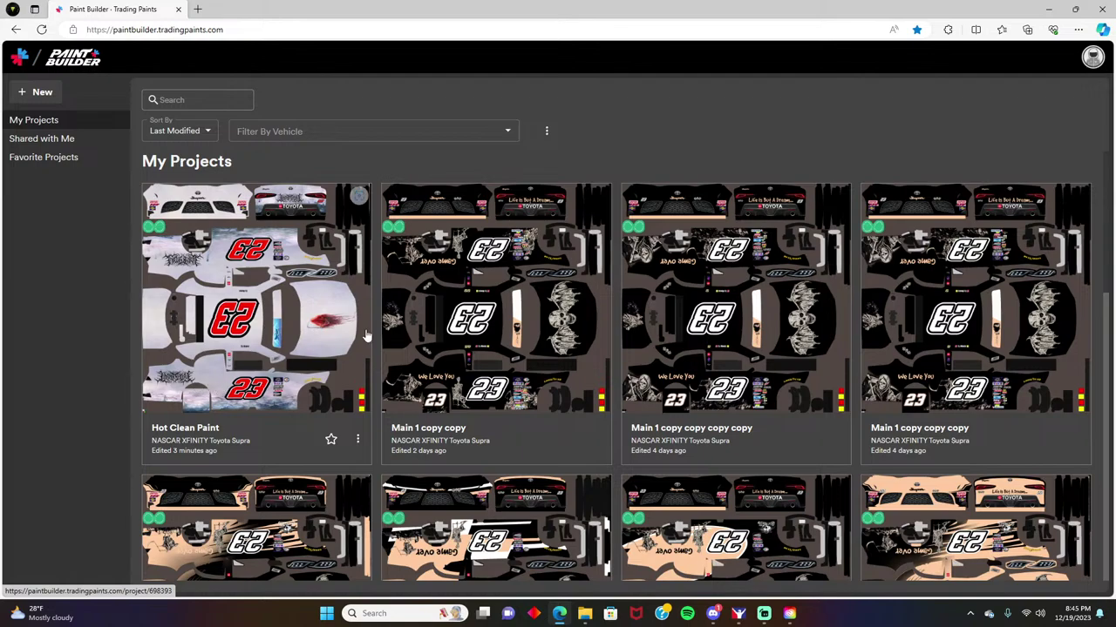
pyautogui.click(268, 352)
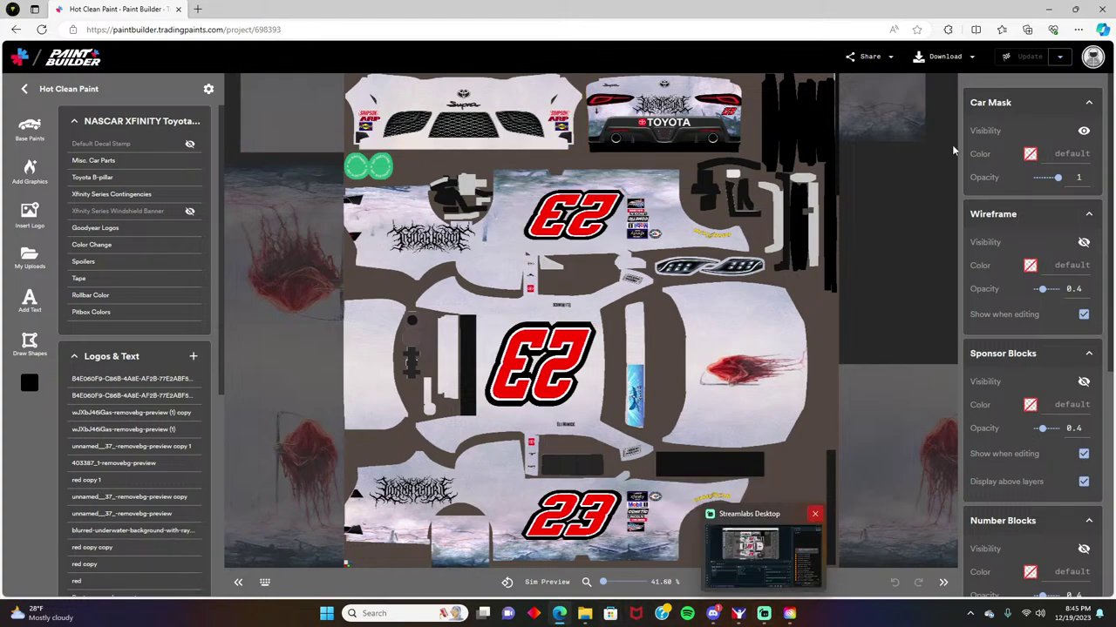
pyautogui.click(971, 61)
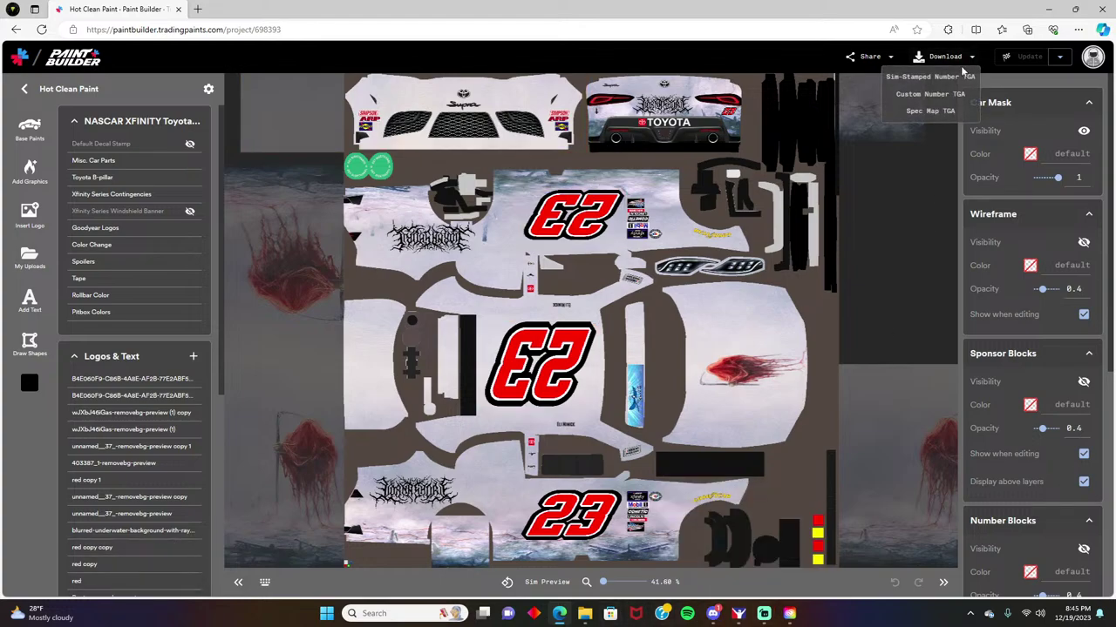
pyautogui.click(925, 120)
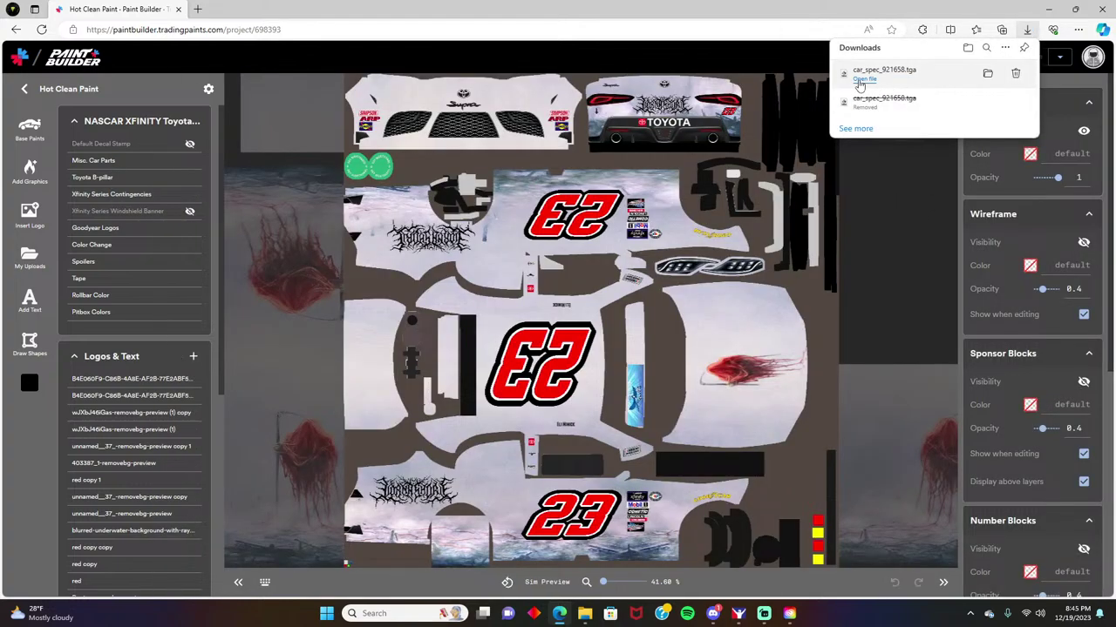
pyautogui.click(863, 79)
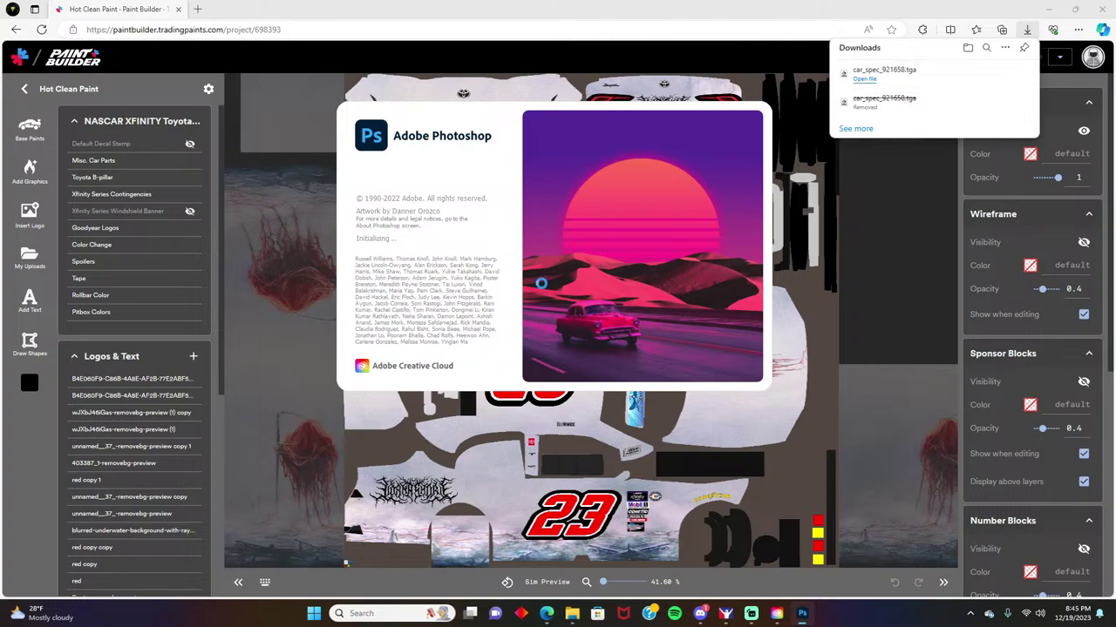
pyautogui.moveTo(776, 614)
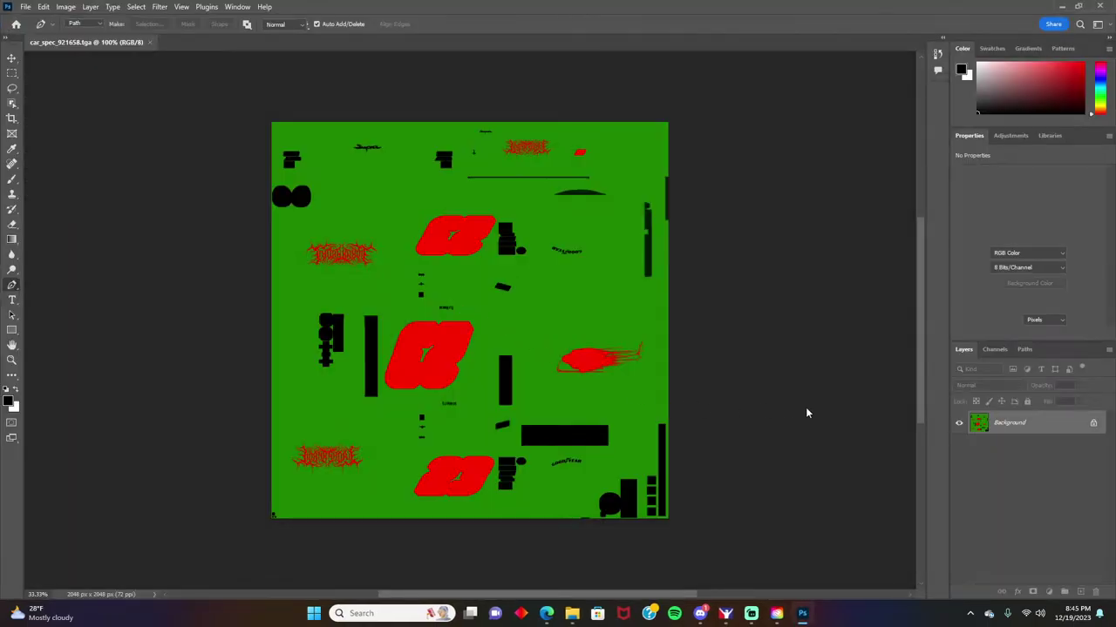
pyautogui.click(1101, 8)
pyautogui.click(1101, 7)
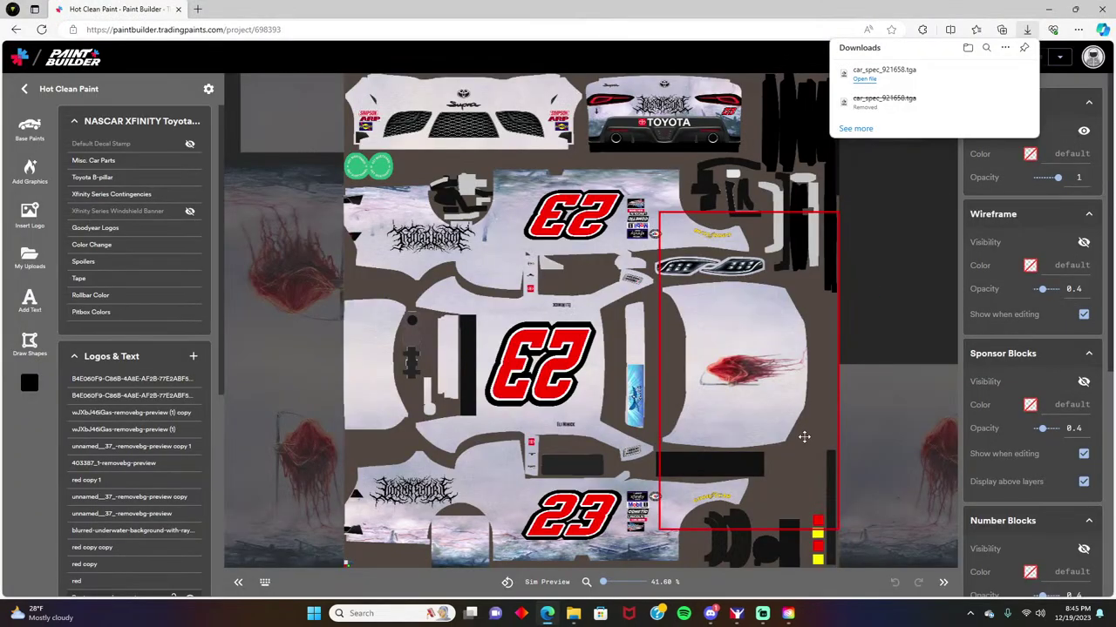
# Step: Restart Creative Cloud Desktop and launch Photoshop v 25.3.1 from the installed apps
pyautogui.click(788, 613)
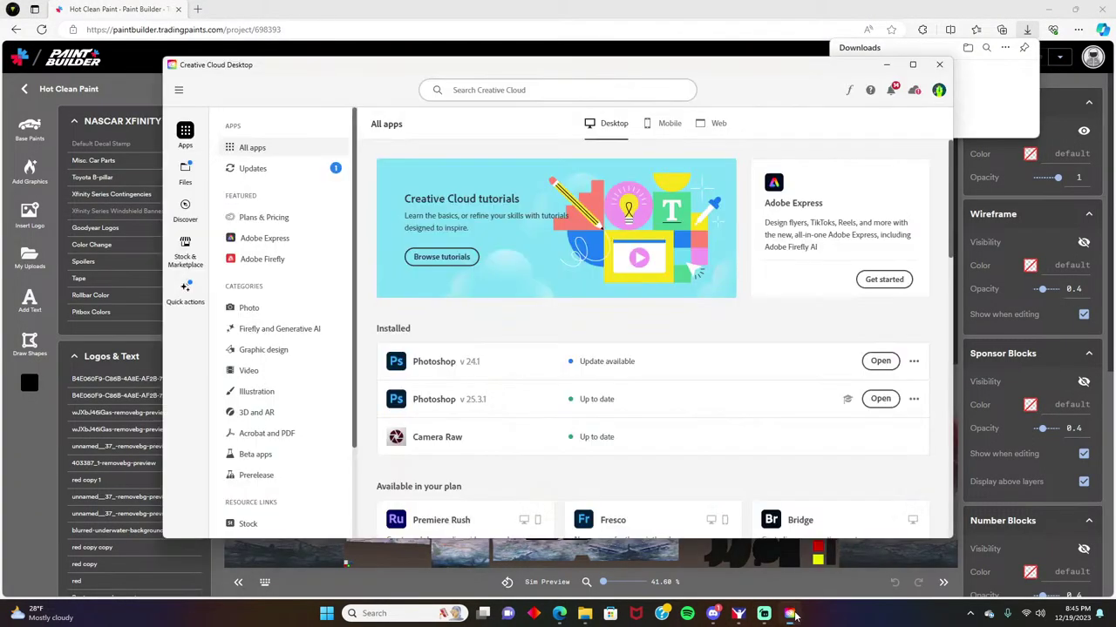
pyautogui.click(876, 403)
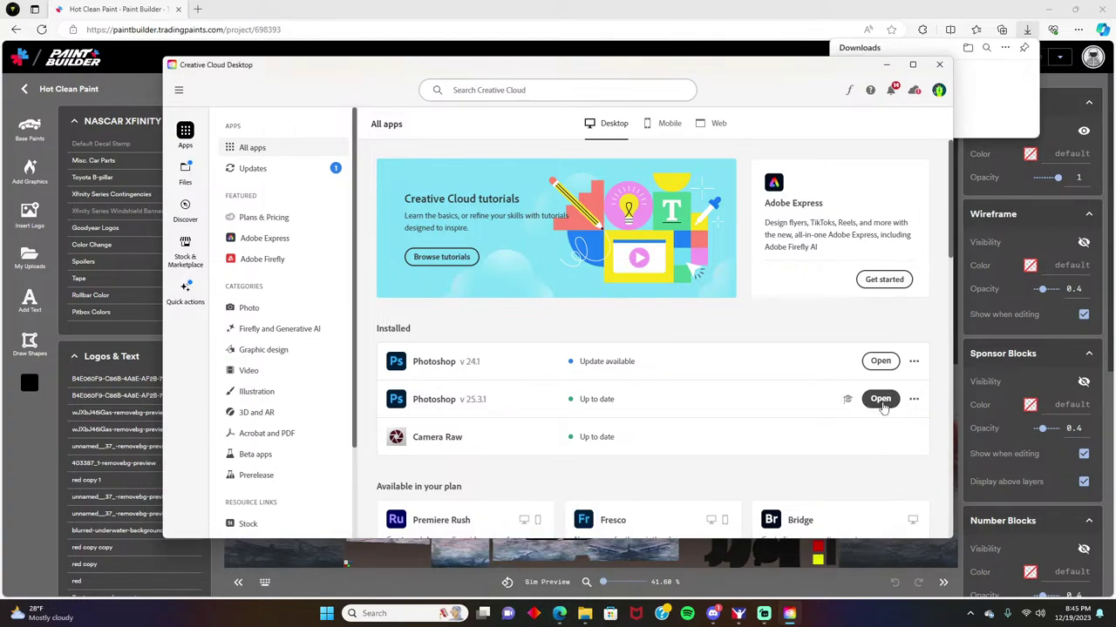
pyautogui.click(939, 65)
pyautogui.click(359, 615)
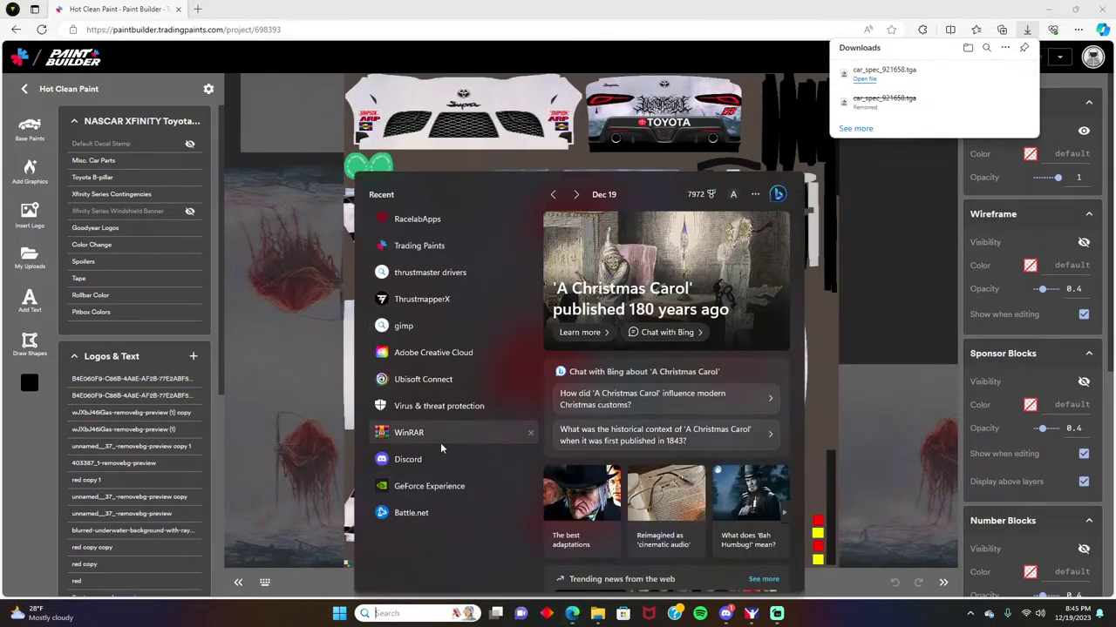
pyautogui.click(433, 352)
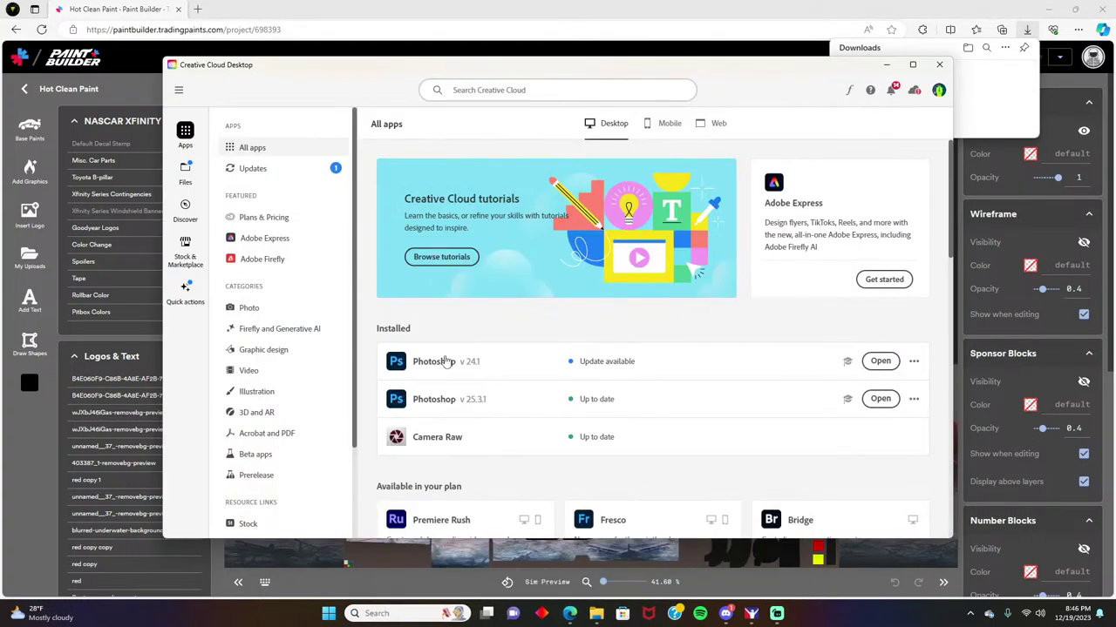
pyautogui.click(878, 400)
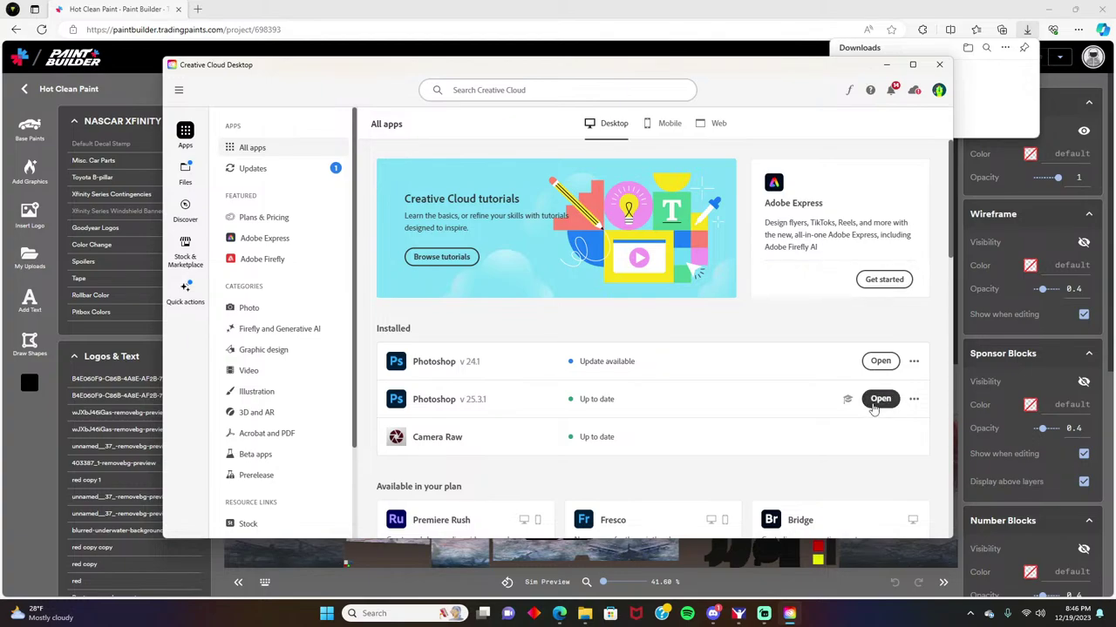
pyautogui.click(913, 398)
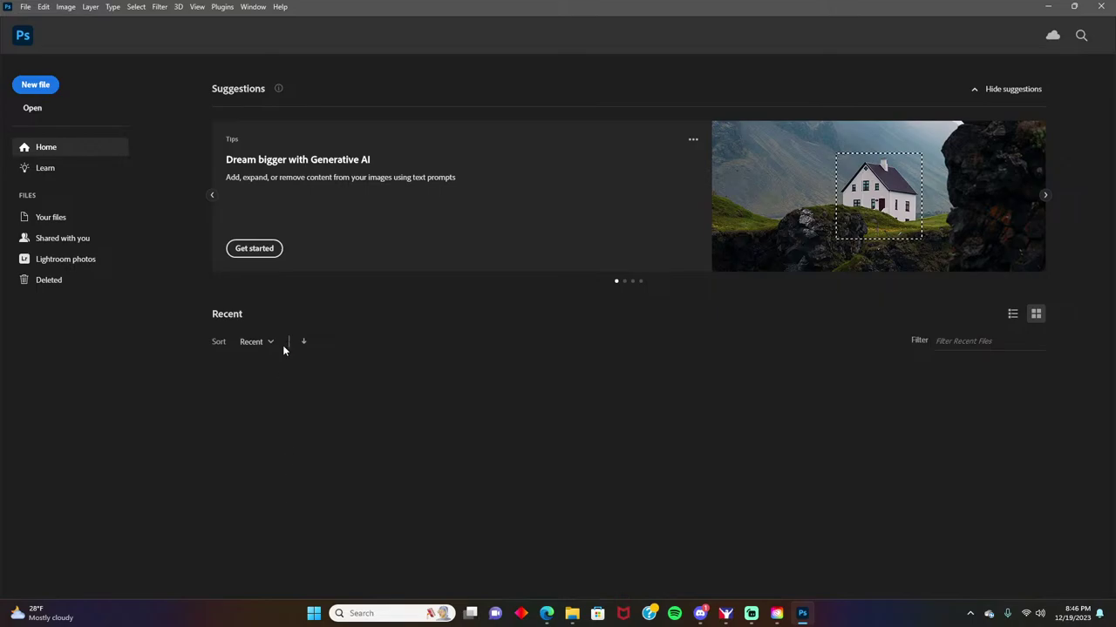
# Step: Try to open the car_spec TGA and its Copy version from Photoshop's recent files
pyautogui.click(251, 418)
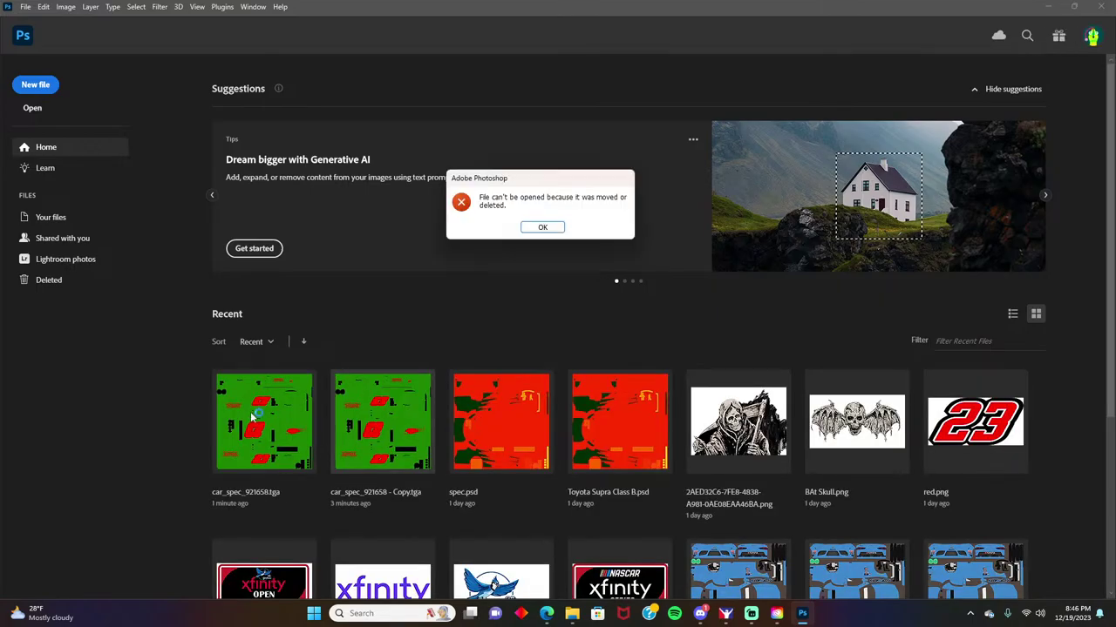
pyautogui.click(536, 230)
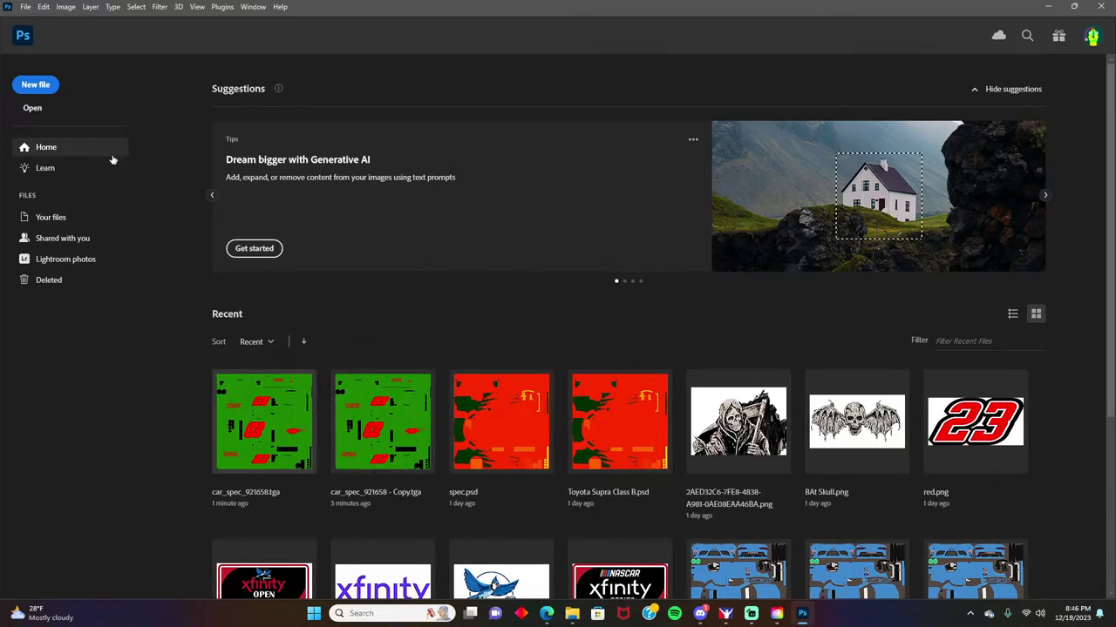
pyautogui.click(272, 420)
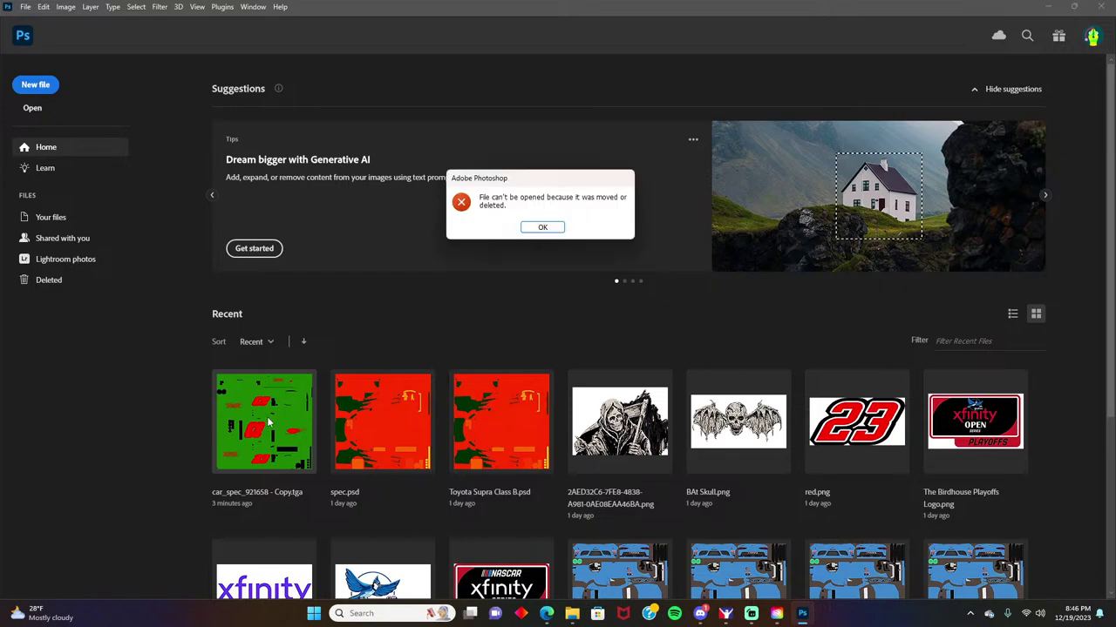
pyautogui.click(548, 228)
# Step: Open the downloaded car_spec TGA from the Downloads folder in Photoshop
pyautogui.moveTo(572, 614)
pyautogui.click(31, 108)
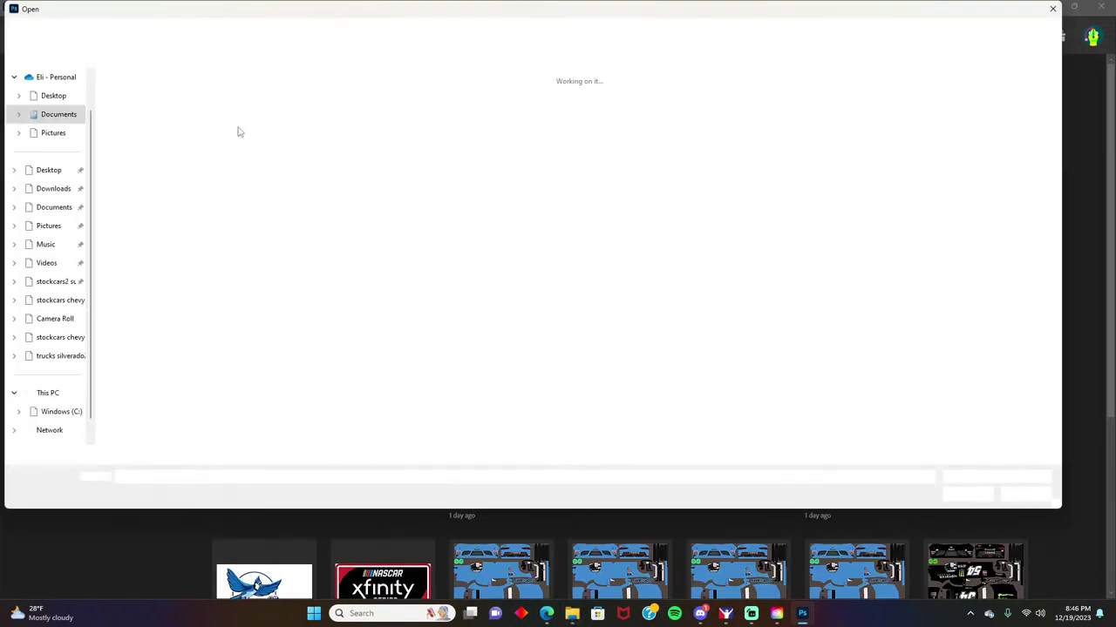
pyautogui.click(55, 188)
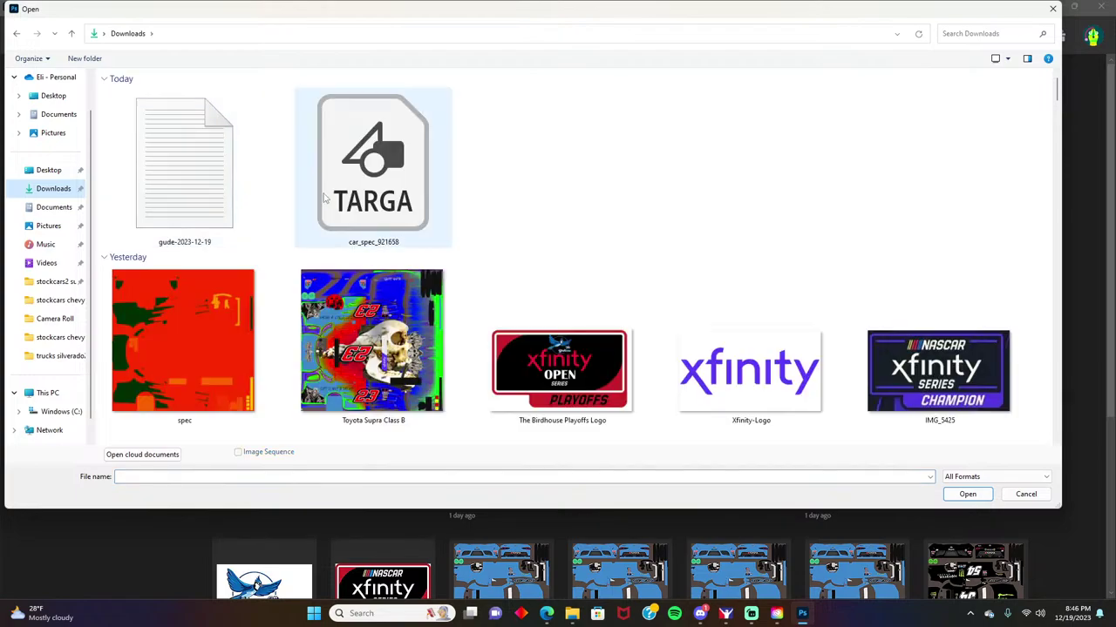
pyautogui.click(370, 194)
pyautogui.click(968, 494)
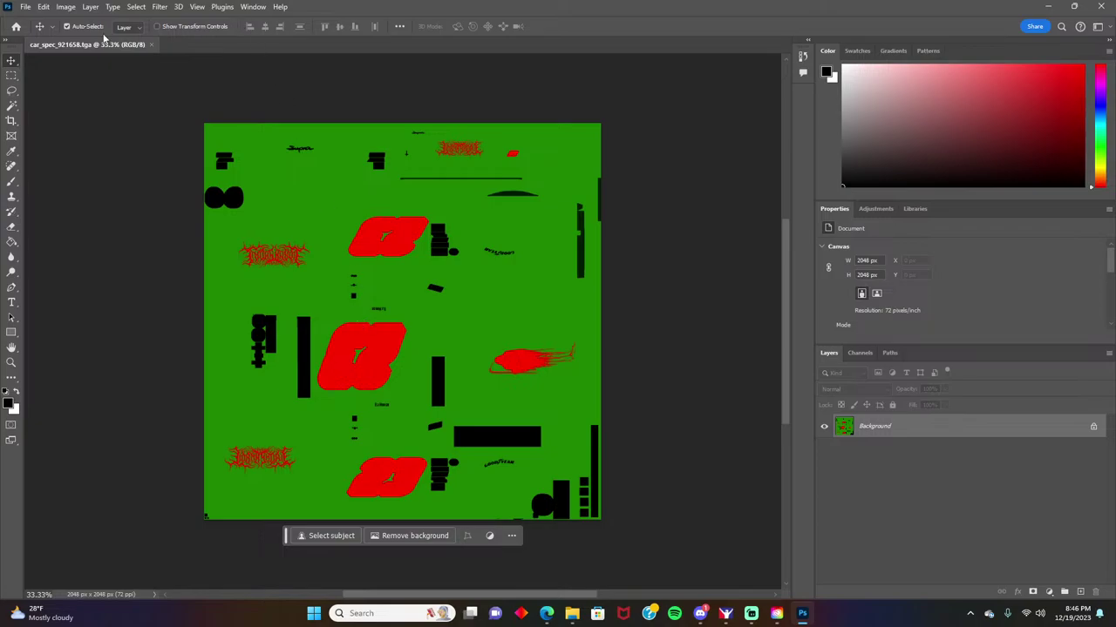
# Step: Open the Toyota Supra Class B PSD template in Photoshop alongside the car_spec TGA
pyautogui.click(26, 7)
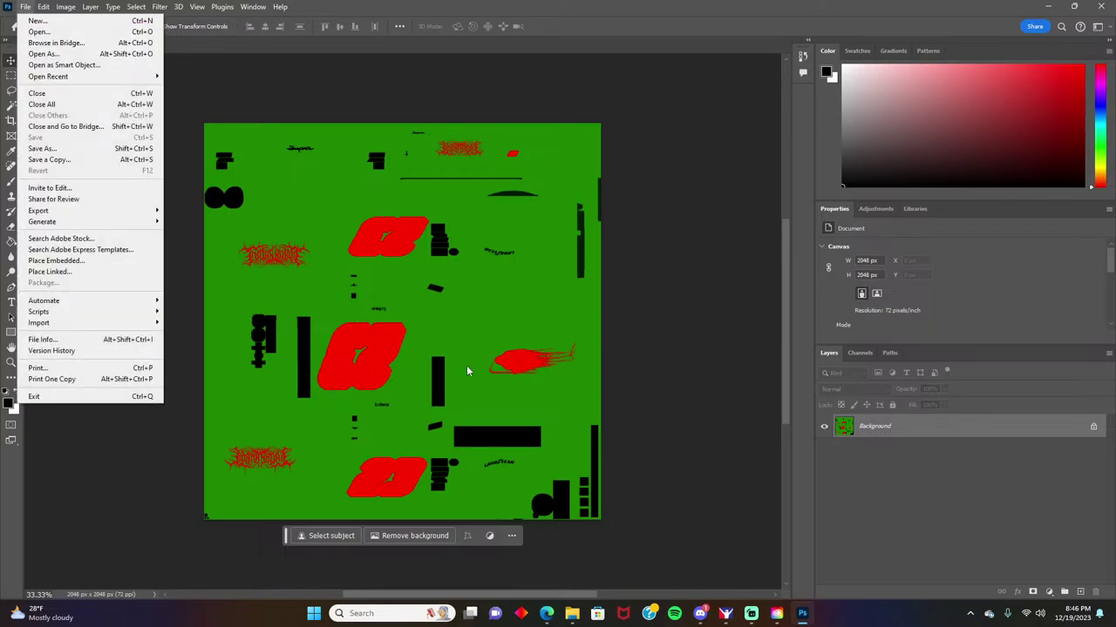
pyautogui.click(216, 82)
pyautogui.click(572, 614)
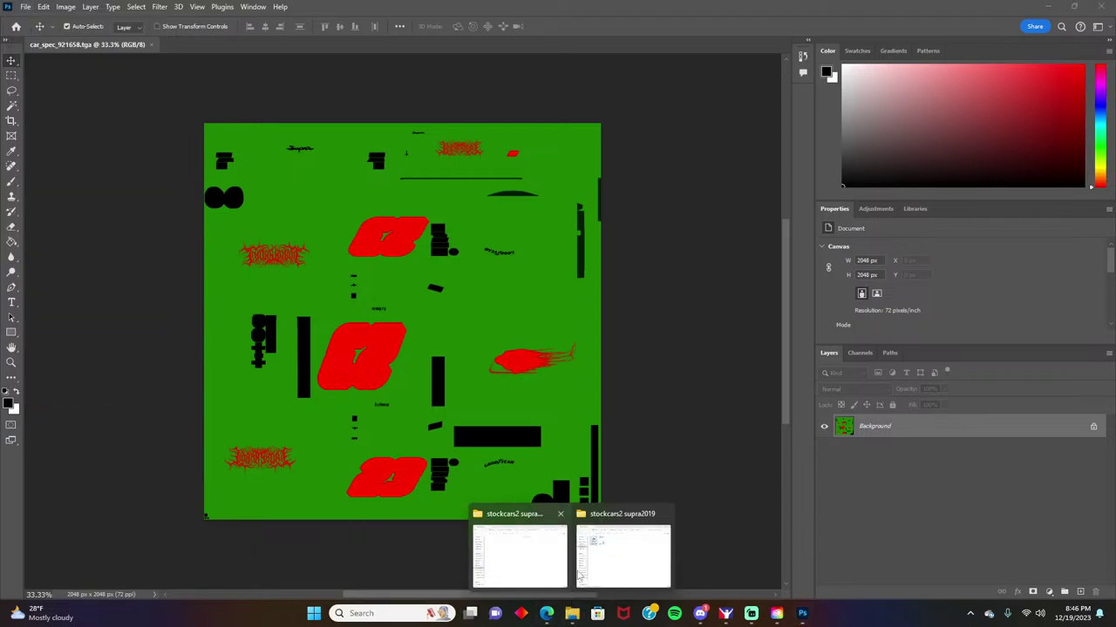
pyautogui.click(528, 553)
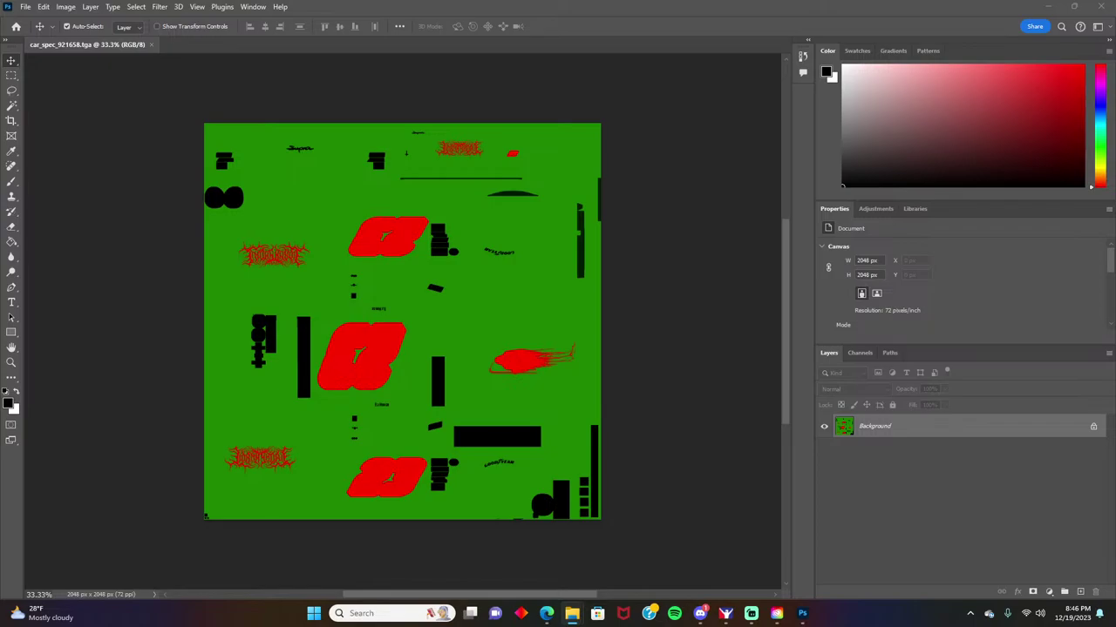
pyautogui.hotkey('alt', 'Tab')
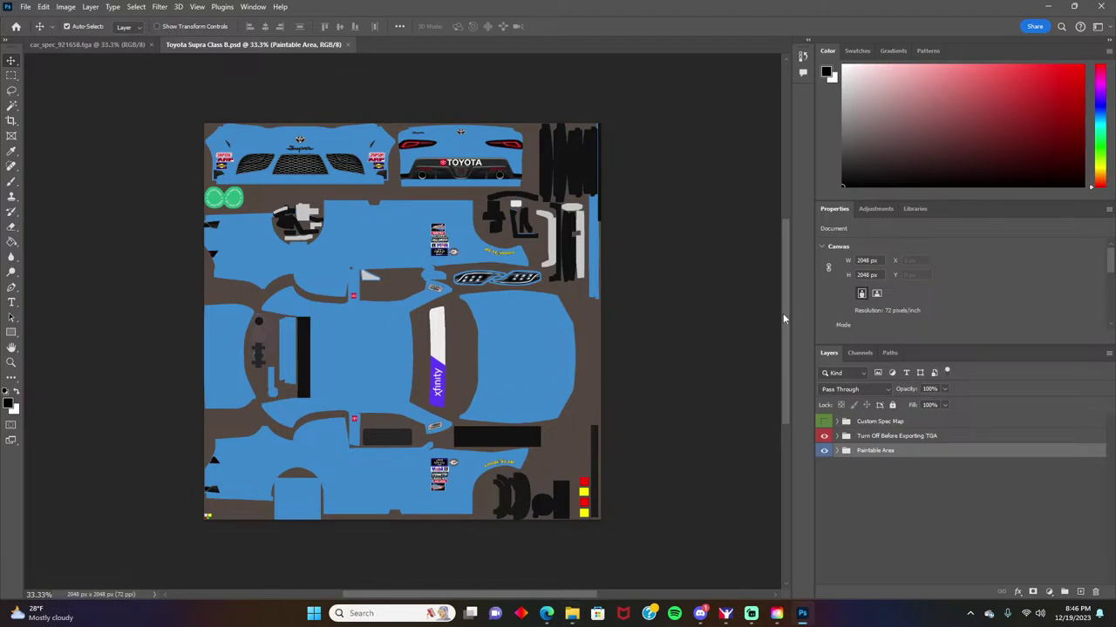
# Step: Unlock the car_spec background layer and try to carry it into the Toyota Supra Class B template
pyautogui.click(139, 44)
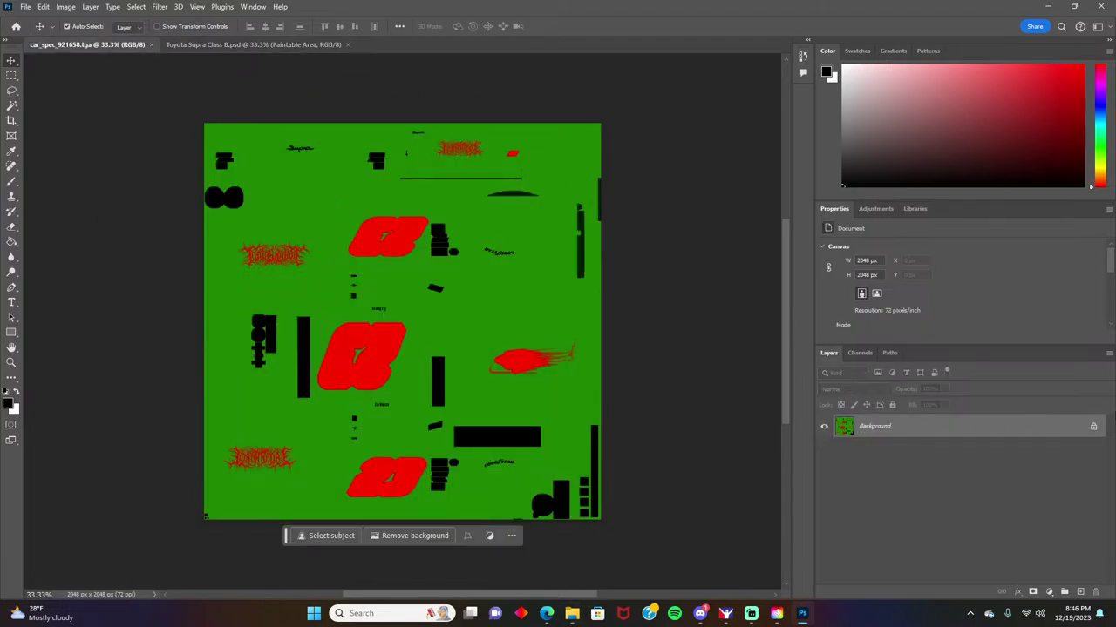
pyautogui.click(1094, 425)
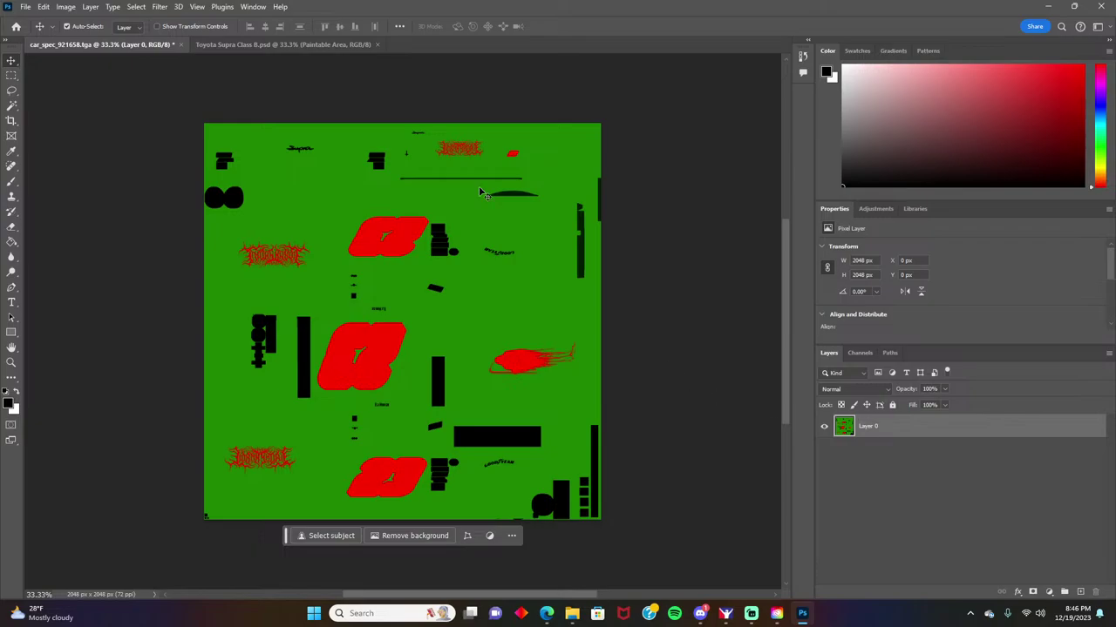
pyautogui.moveTo(404, 353); pyautogui.dragTo(256, 47)
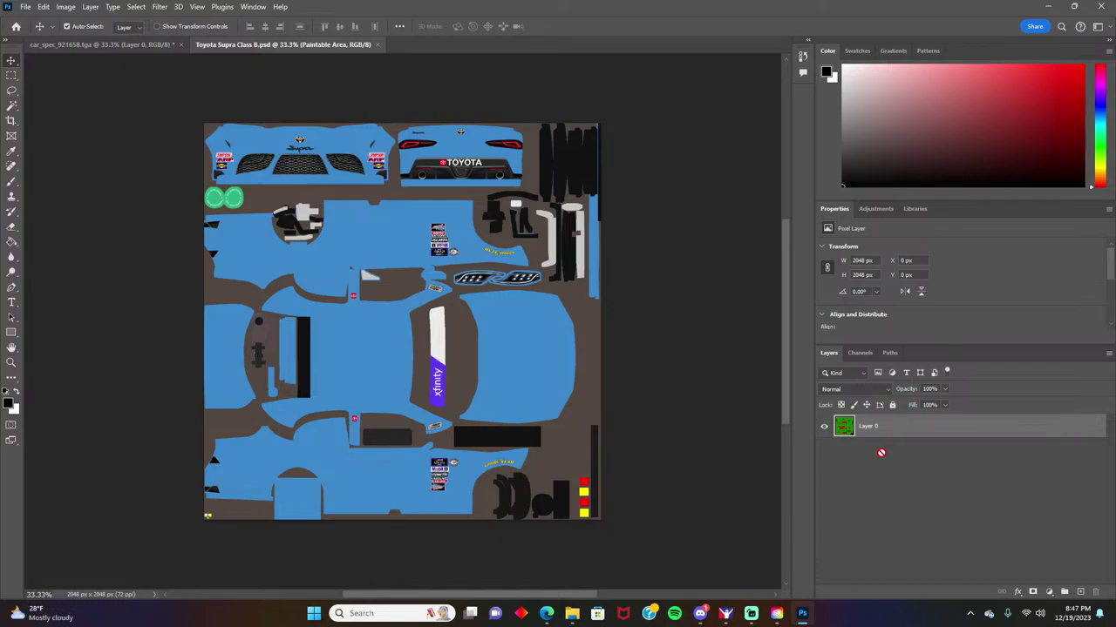
pyautogui.moveTo(895, 437); pyautogui.dragTo(900, 446)
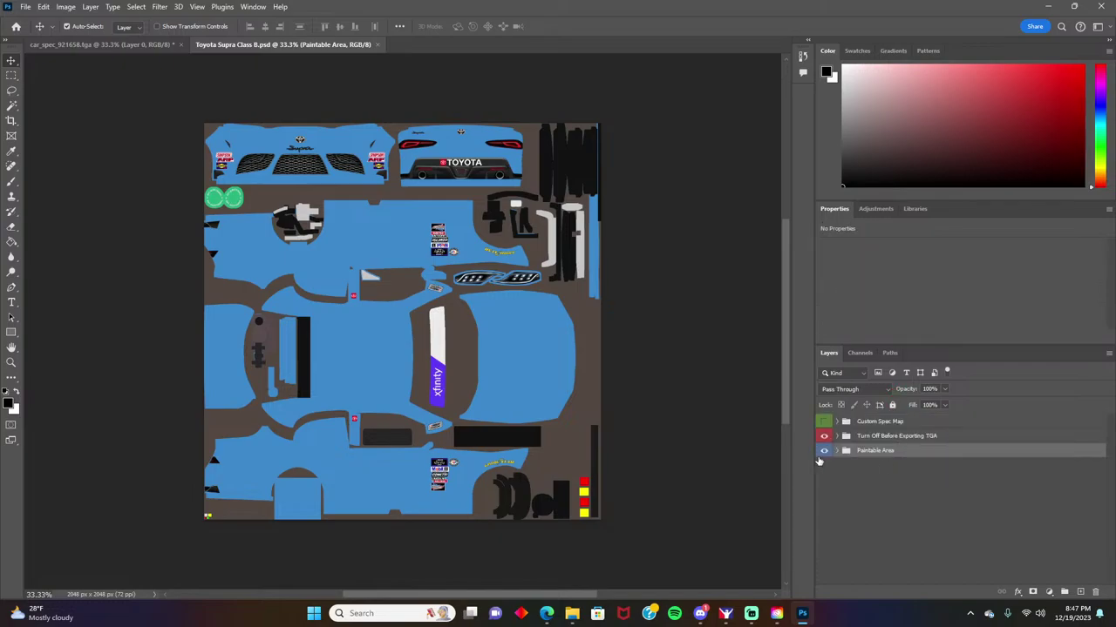
# Step: Expand the template's Paintable Area group and try again to transfer the spec map layer from the car_spec document
pyautogui.click(836, 451)
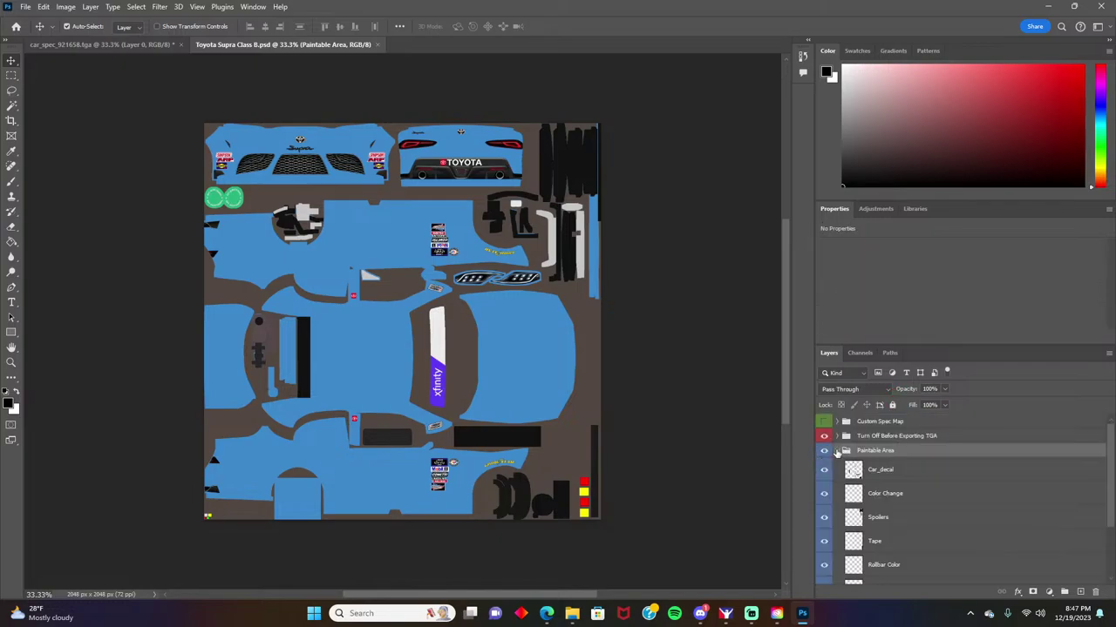
pyautogui.click(109, 46)
pyautogui.moveTo(361, 384)
pyautogui.mouseDown()
pyautogui.moveTo(371, 399)
pyautogui.moveTo(371, 137)
pyautogui.moveTo(282, 44)
pyautogui.mouseUp()
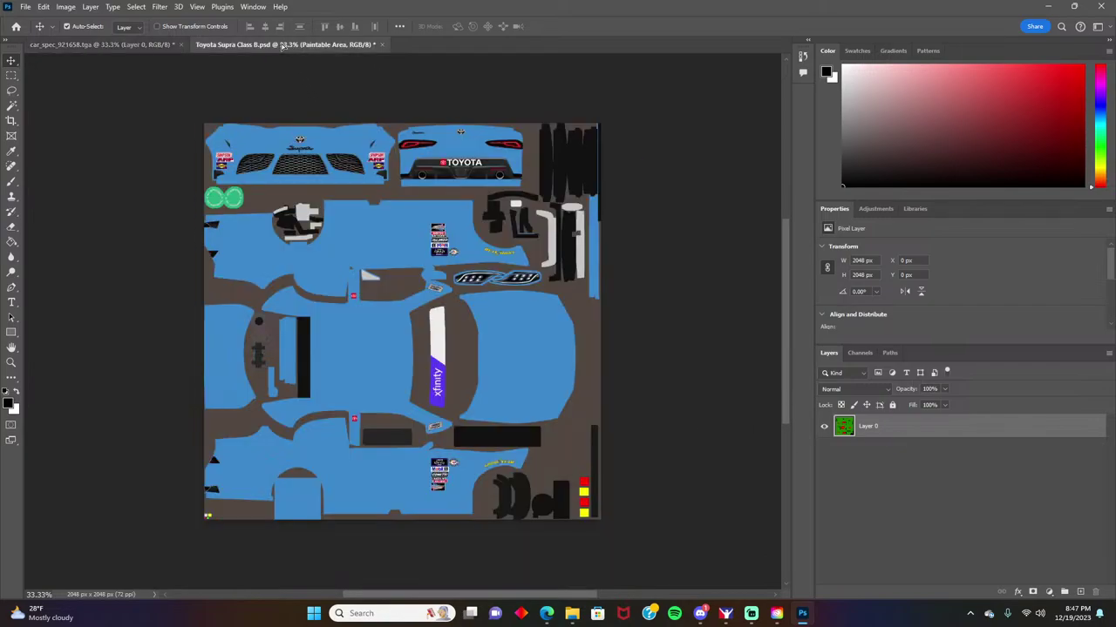
pyautogui.moveTo(893, 442); pyautogui.dragTo(843, 434)
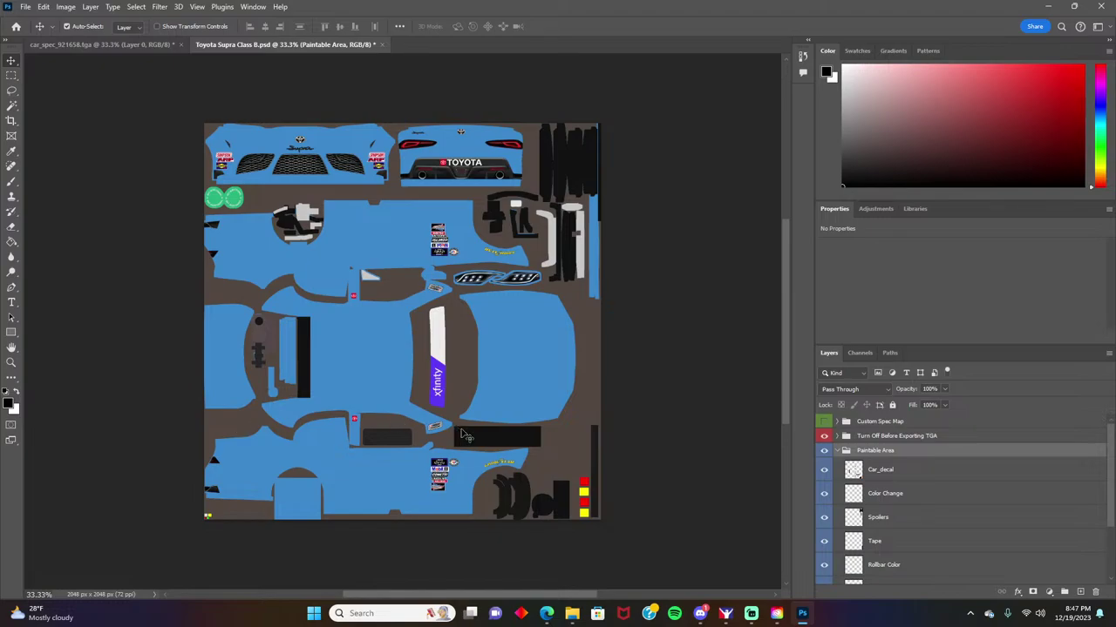
# Step: Open The Birdhouse Playoffs Logo image from the Downloads folder as a separate document
pyautogui.scroll(5, 466, 436)
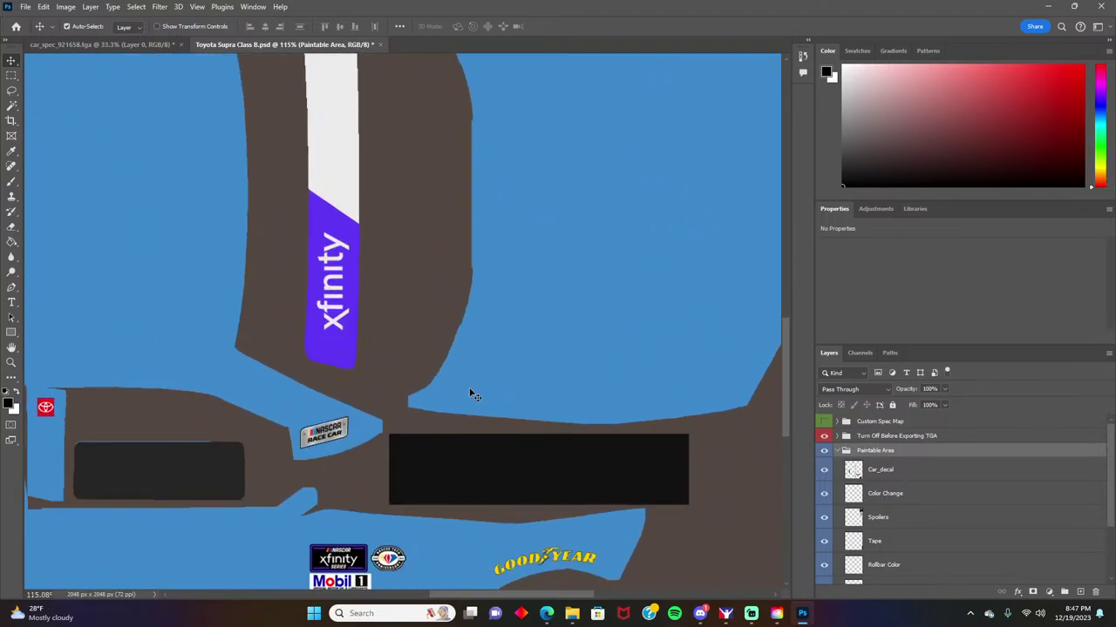
pyautogui.scroll(2, 470, 394)
pyautogui.scroll(-3, 450, 395)
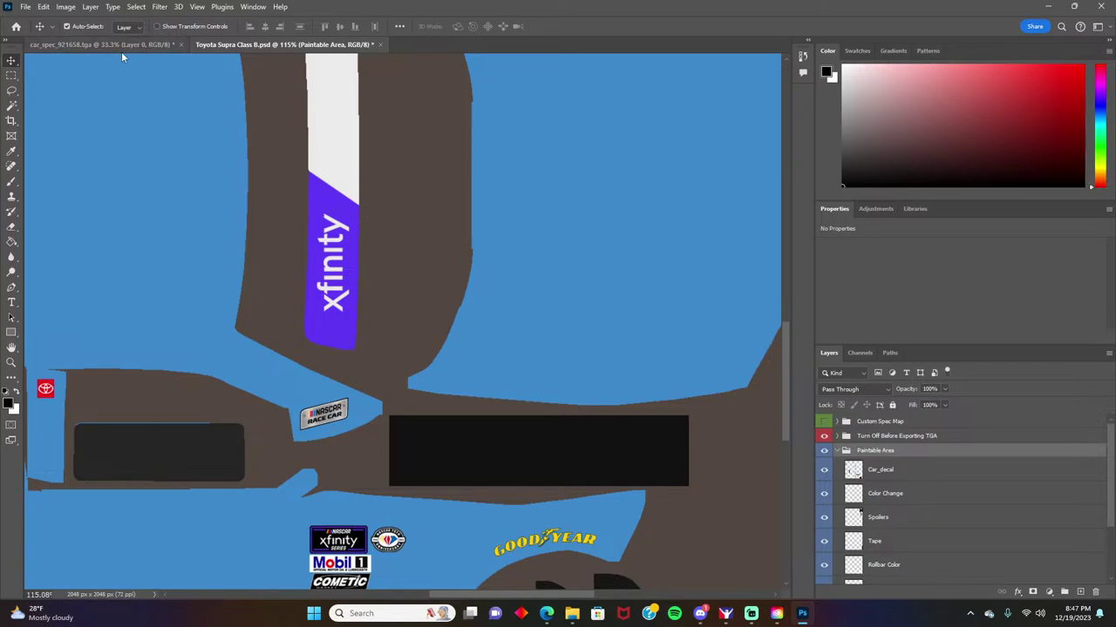
pyautogui.click(25, 6)
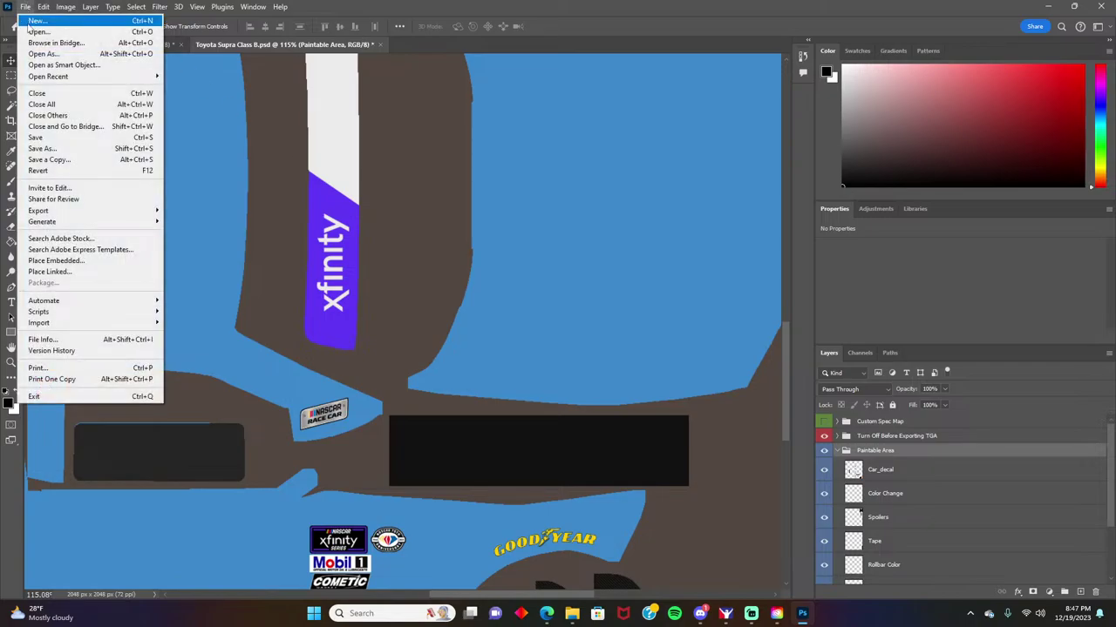
pyautogui.click(38, 31)
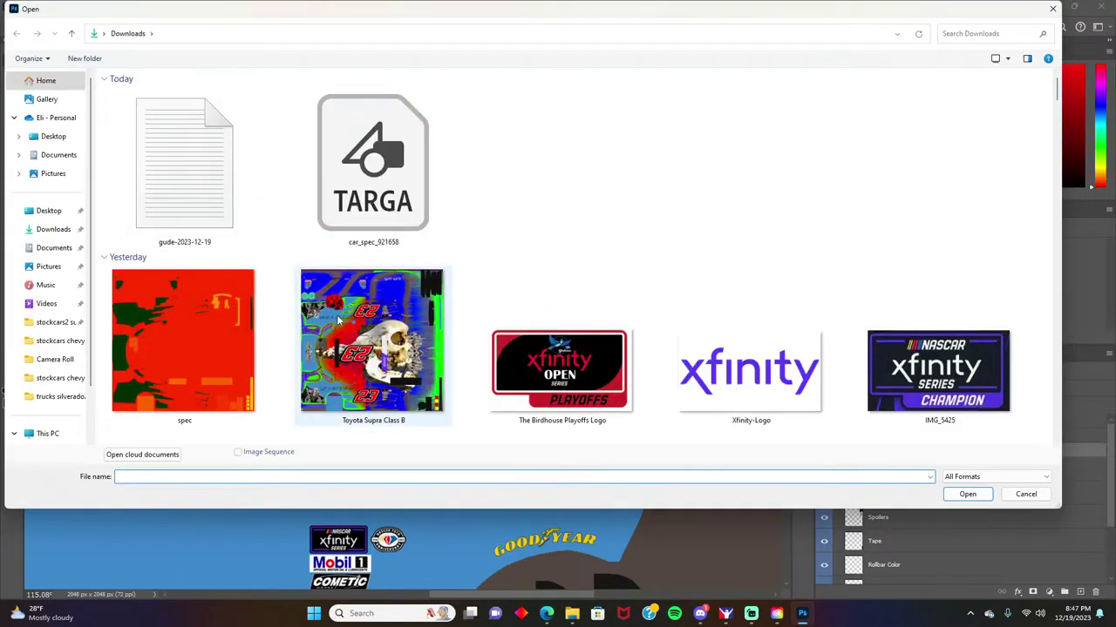
pyautogui.click(561, 349)
pyautogui.click(968, 494)
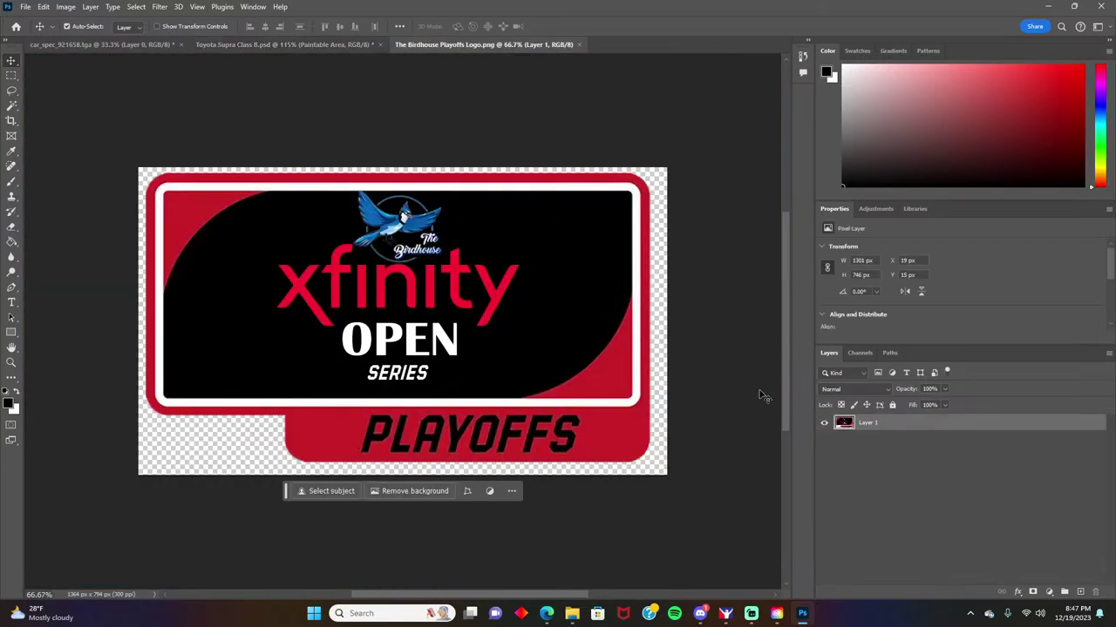
# Step: Close the car_spec TGA document without saving its changes
pyautogui.click(25, 6)
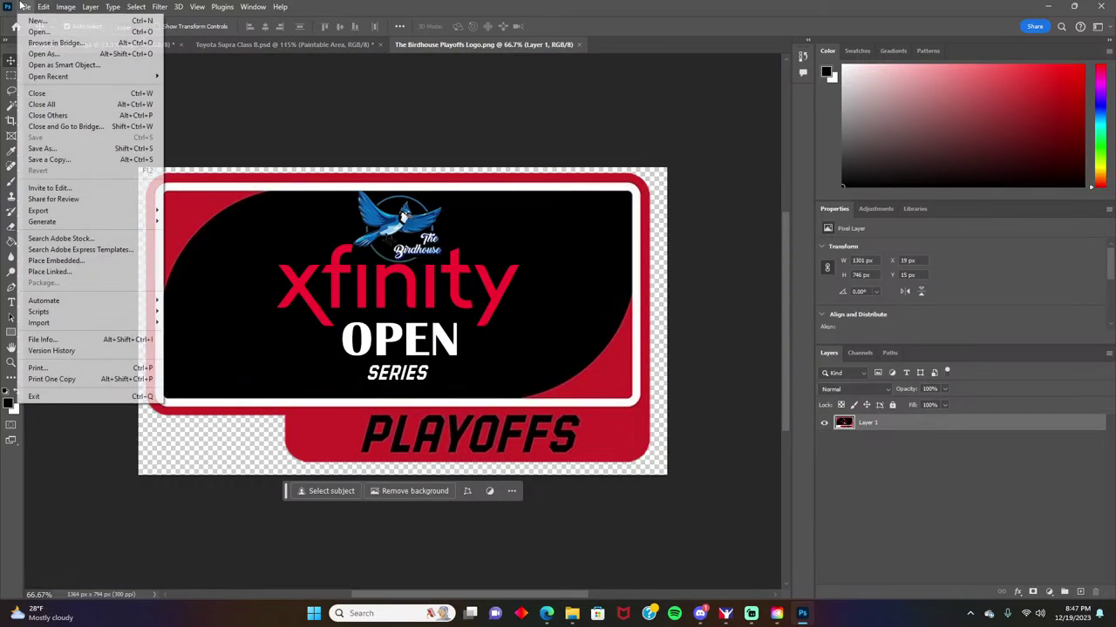
pyautogui.click(247, 117)
pyautogui.click(227, 45)
pyautogui.click(127, 47)
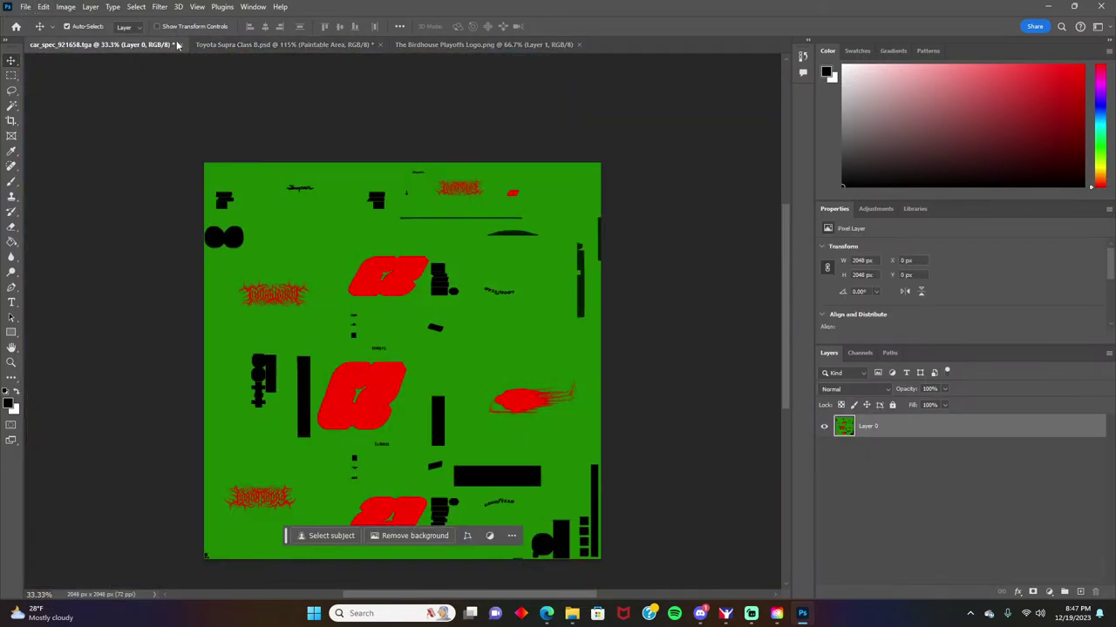
pyautogui.click(179, 44)
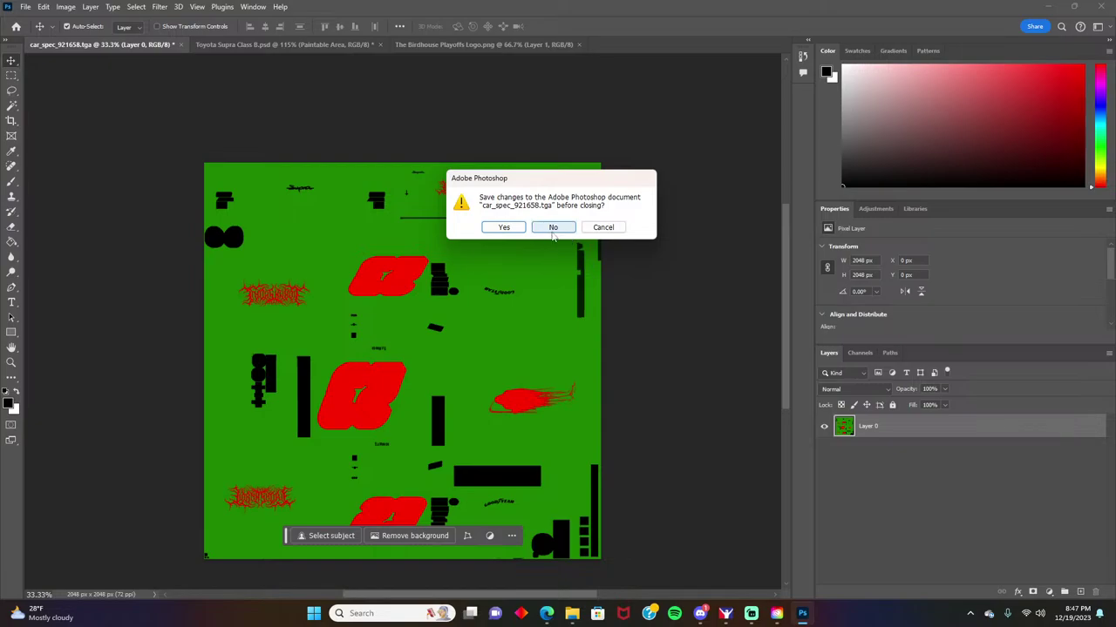
pyautogui.click(554, 228)
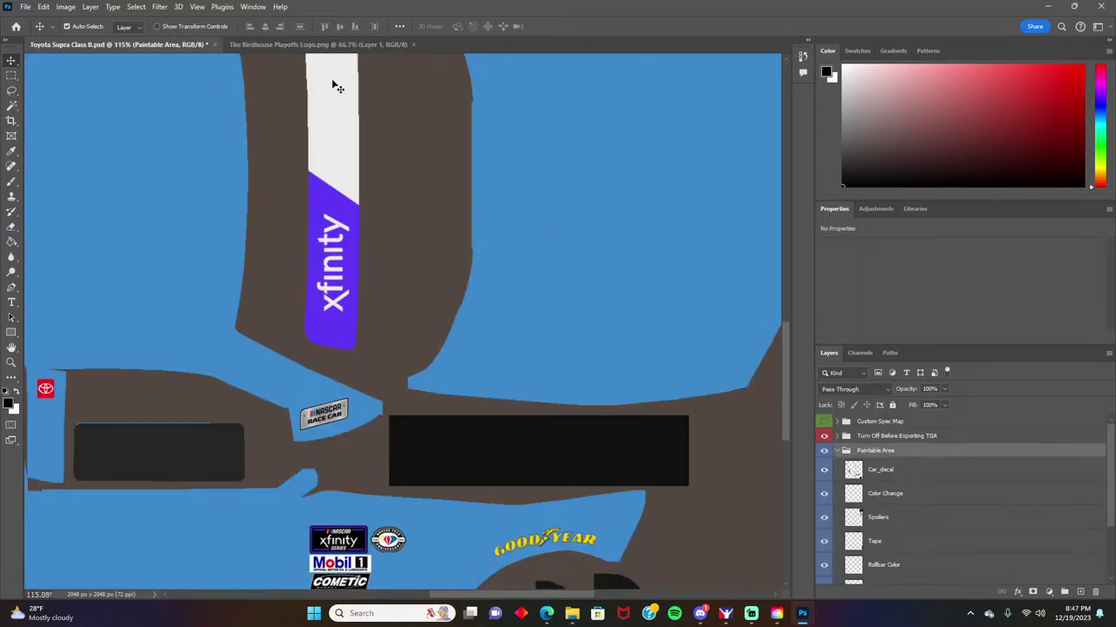
# Step: Expand the Car Patterns group inside the template's Paintable Area and make the group visible
pyautogui.scroll(-3, 468, 346)
pyautogui.scroll(2, 450, 344)
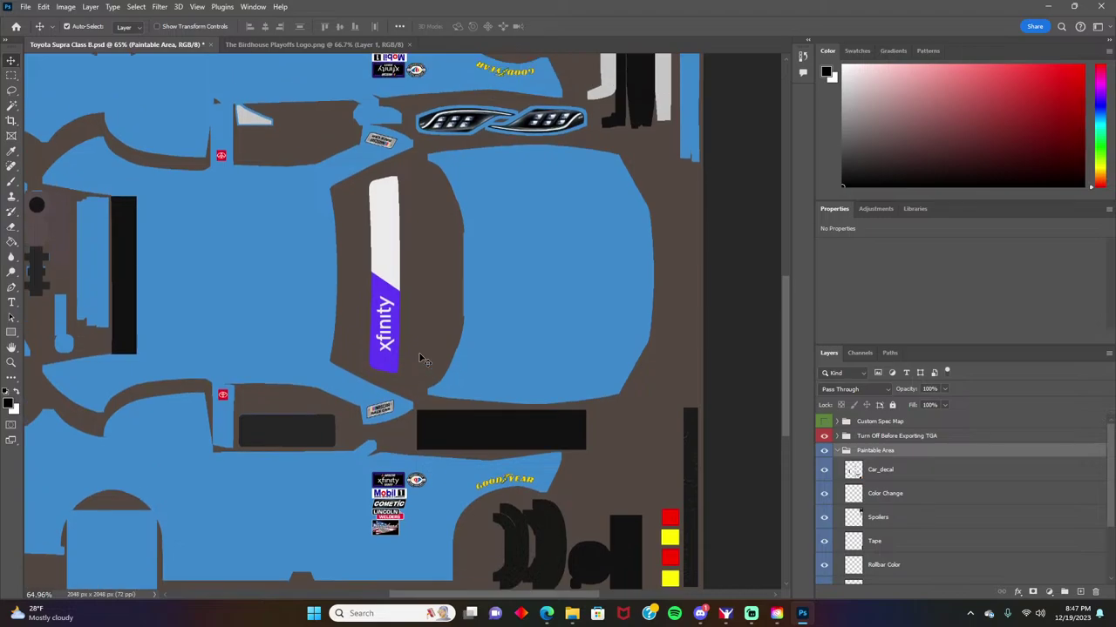
pyautogui.scroll(1, 388, 358)
pyautogui.scroll(-2, 342, 357)
pyautogui.scroll(2, 341, 356)
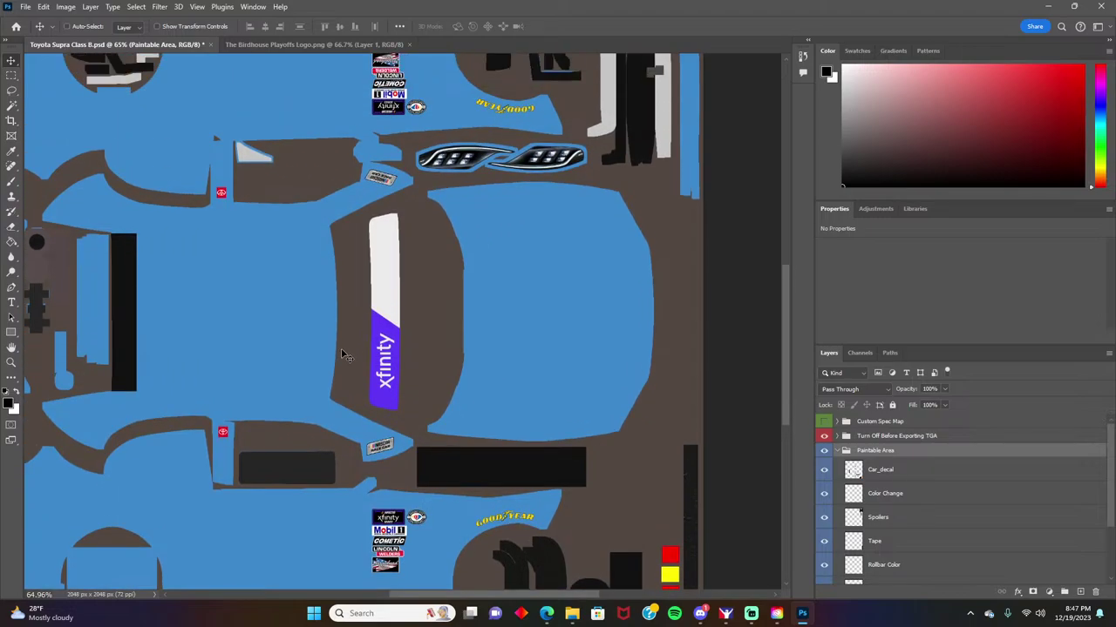
pyautogui.hscroll(-2, 341, 352)
pyautogui.hscroll(-2, 341, 349)
pyautogui.hscroll(1, 346, 341)
pyautogui.hscroll(-2, 347, 347)
pyautogui.scroll(-2, 946, 459)
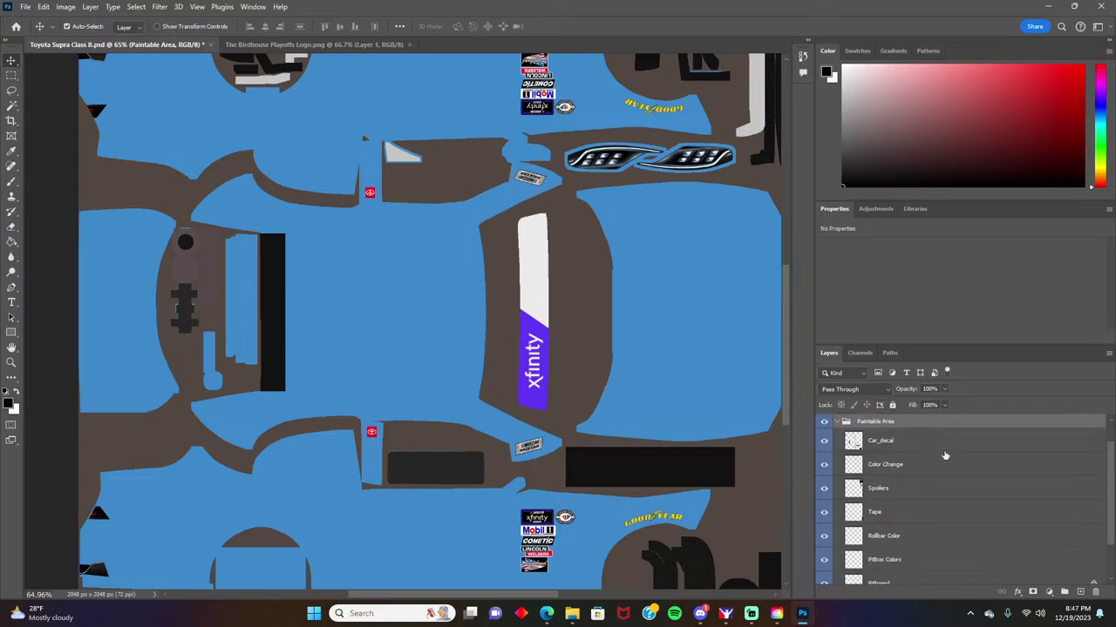
pyautogui.scroll(-1, 841, 497)
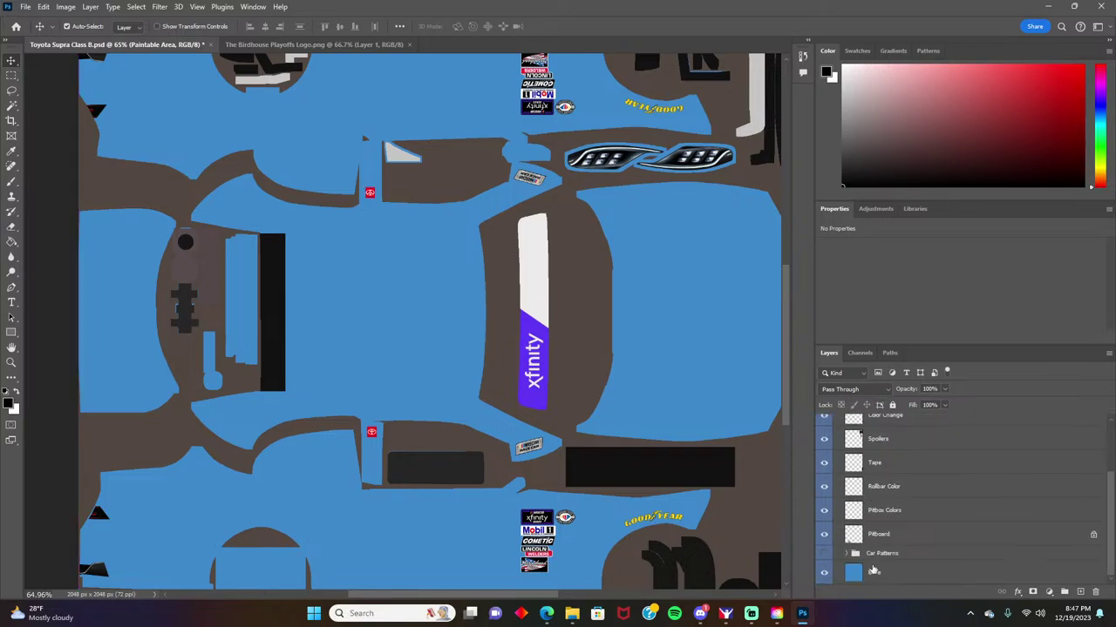
pyautogui.click(905, 556)
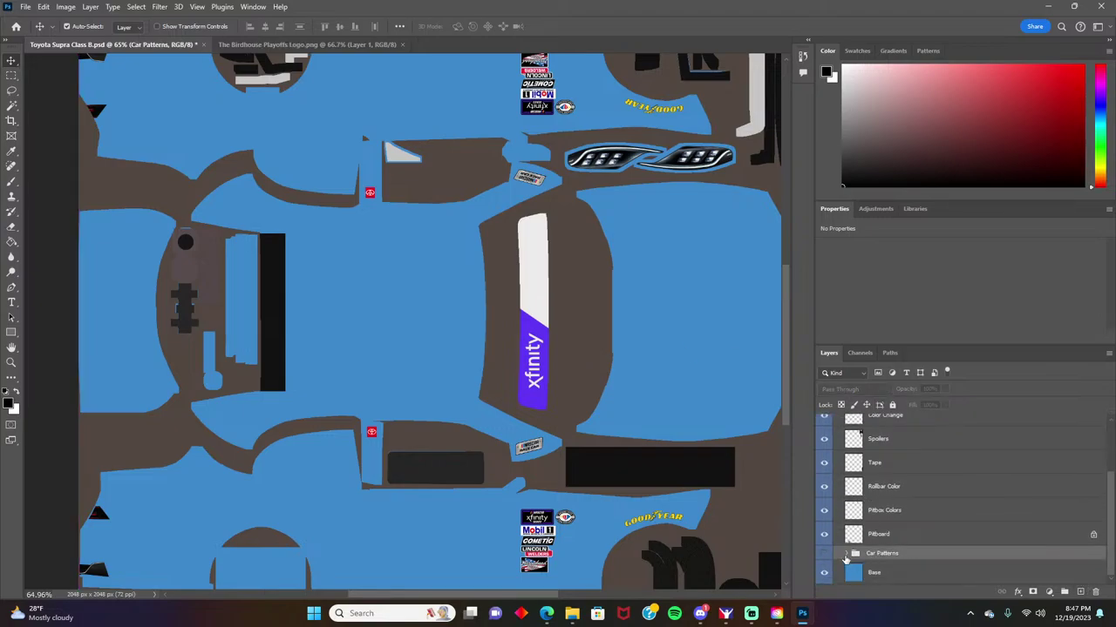
pyautogui.click(845, 554)
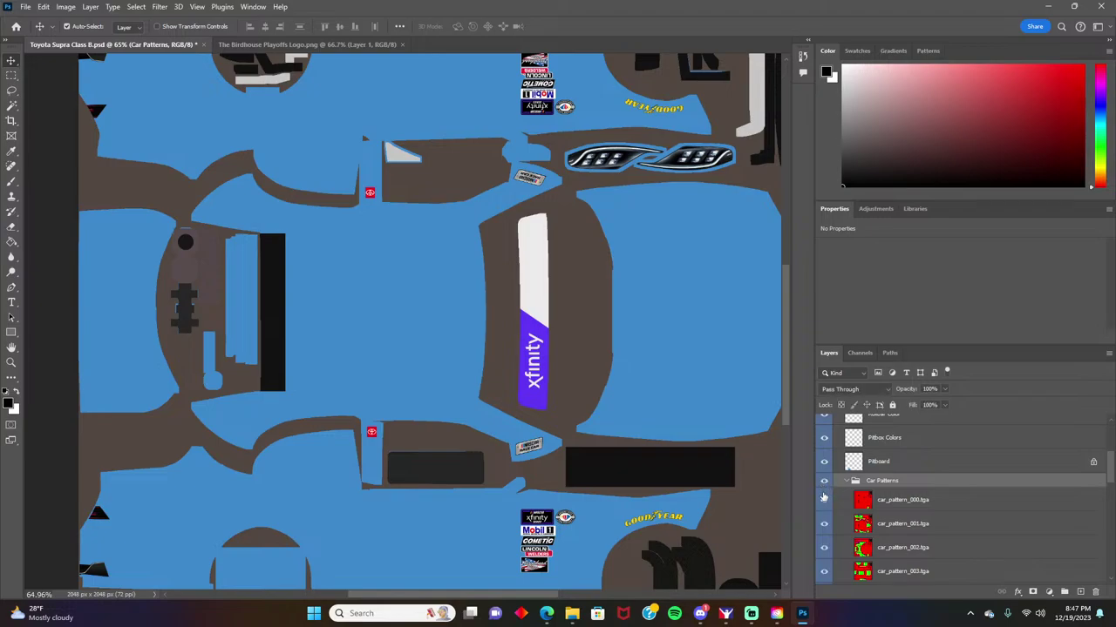
# Step: Hide the pattern layers car_pattern_000 through car_pattern_002 in the Car Patterns group
pyautogui.click(825, 501)
pyautogui.click(825, 501)
pyautogui.click(825, 501)
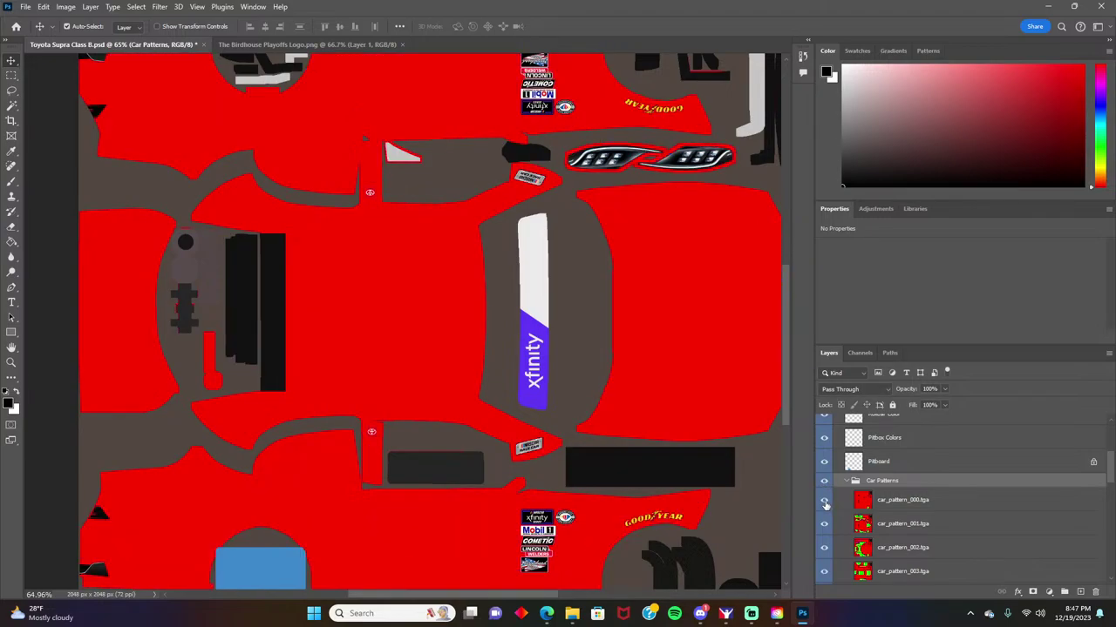
pyautogui.scroll(-2, 823, 461)
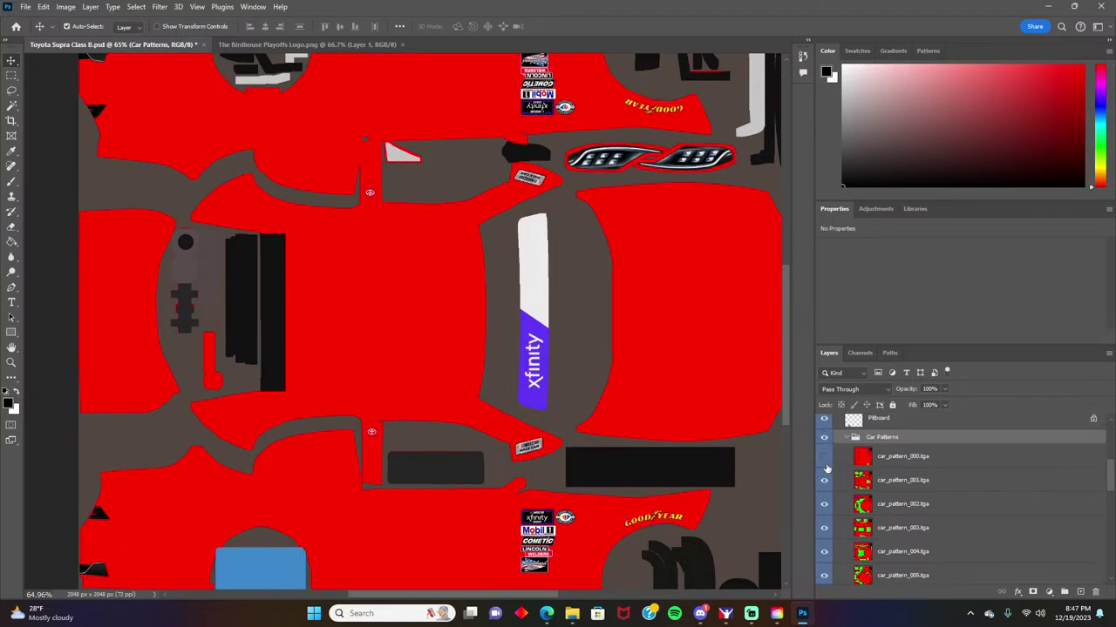
pyautogui.click(824, 480)
pyautogui.click(824, 504)
pyautogui.scroll(-2, 826, 510)
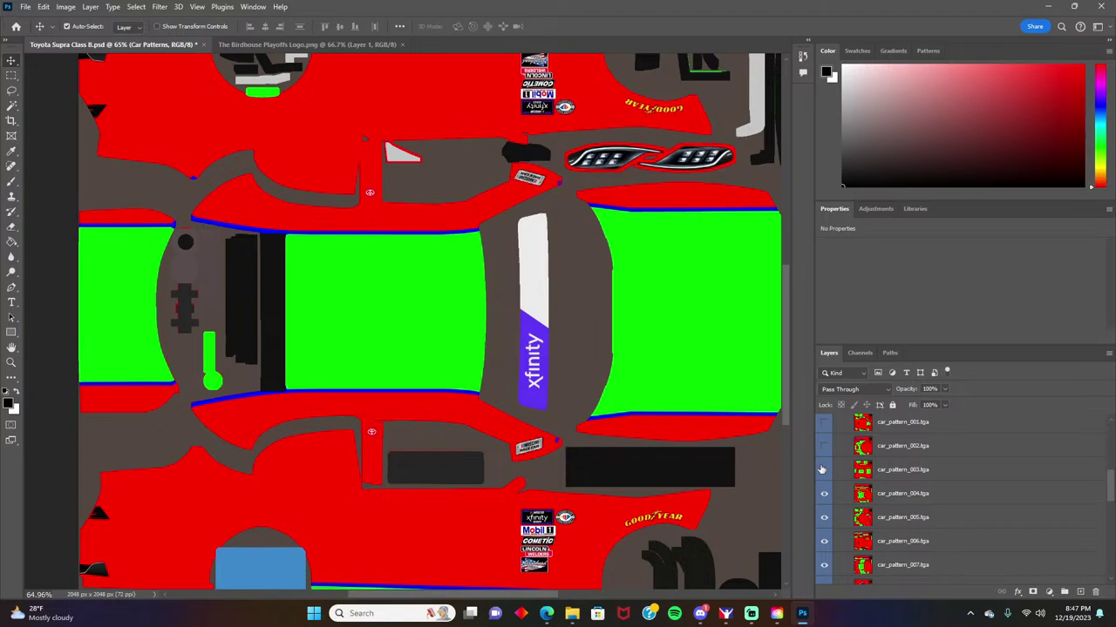
# Step: Hide the pattern layers car_pattern_003 through car_pattern_007
pyautogui.click(824, 470)
pyautogui.click(824, 494)
pyautogui.click(825, 520)
pyautogui.scroll(1, 826, 540)
pyautogui.click(826, 555)
pyautogui.scroll(-4, 829, 470)
pyautogui.click(822, 435)
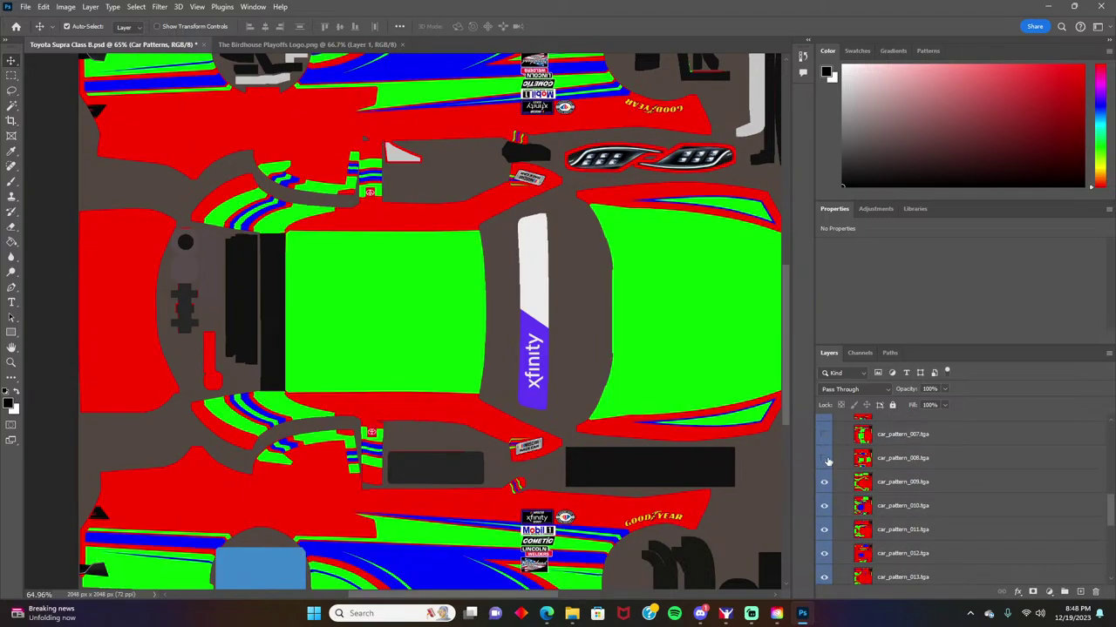
# Step: Hide the pattern layers car_pattern_008 through car_pattern_013
pyautogui.click(824, 458)
pyautogui.click(824, 482)
pyautogui.click(825, 507)
pyautogui.scroll(-3, 834, 488)
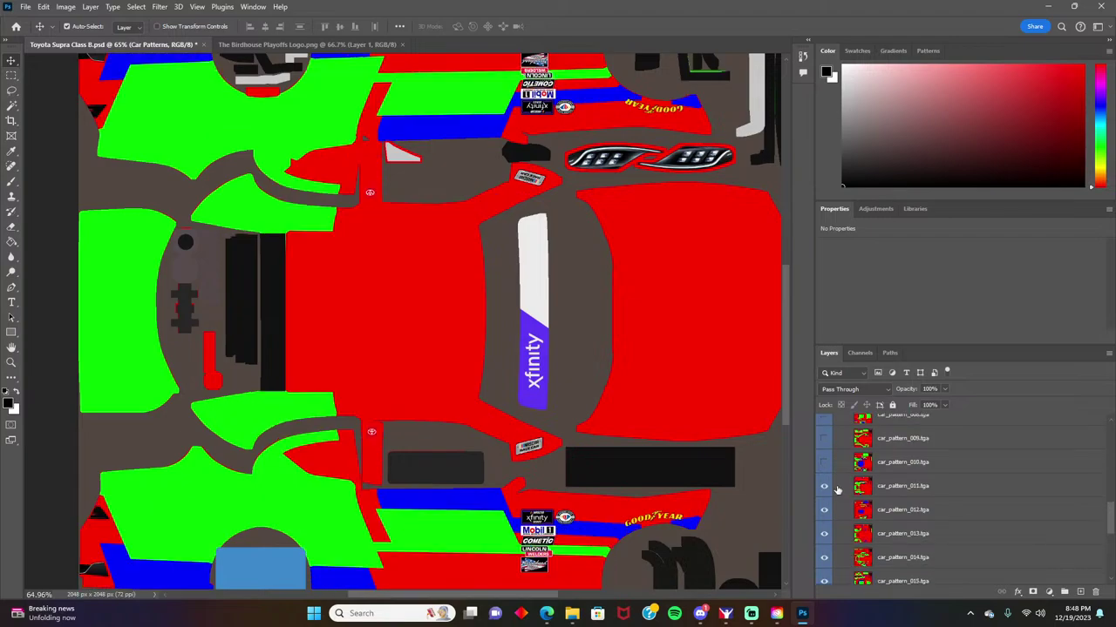
pyautogui.scroll(-1, 317, 515)
pyautogui.scroll(-1, 824, 457)
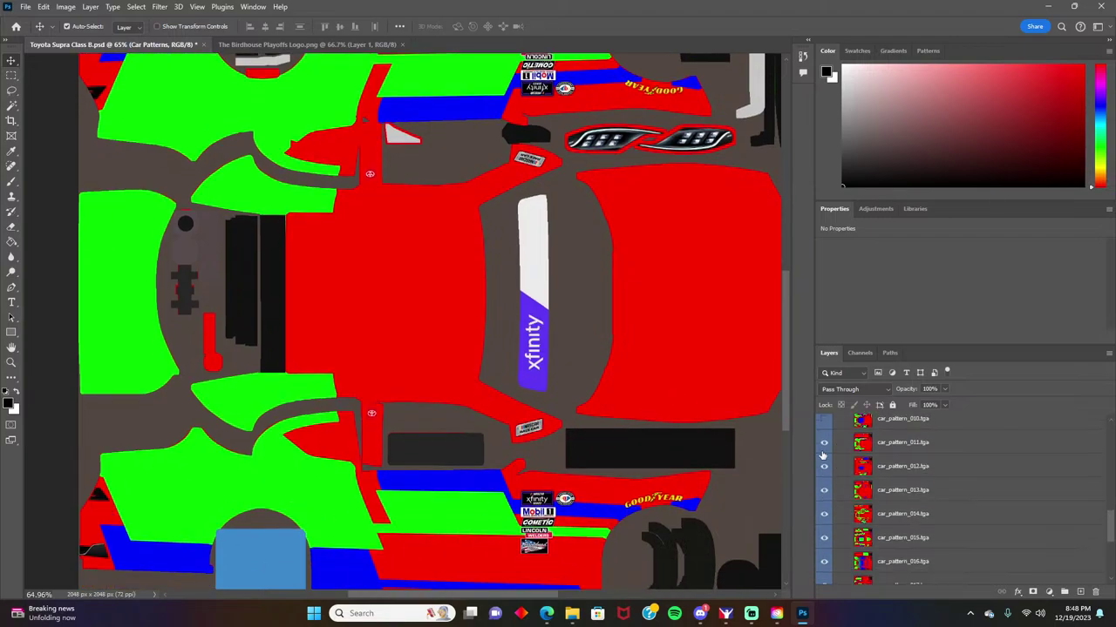
pyautogui.click(824, 446)
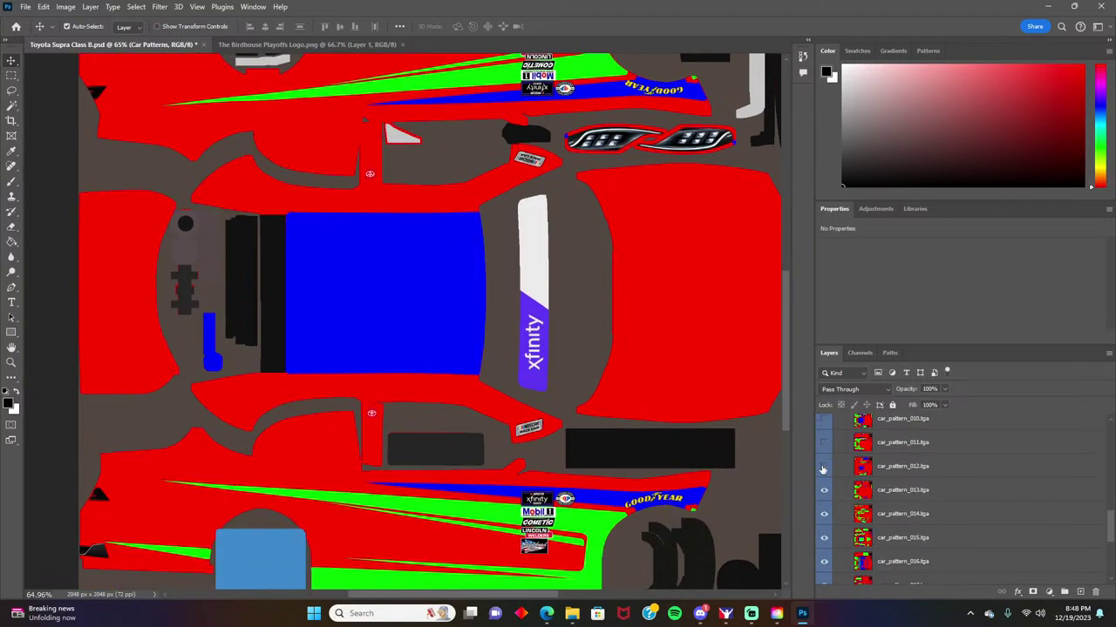
pyautogui.click(822, 468)
pyautogui.scroll(-1, 814, 470)
pyautogui.click(825, 475)
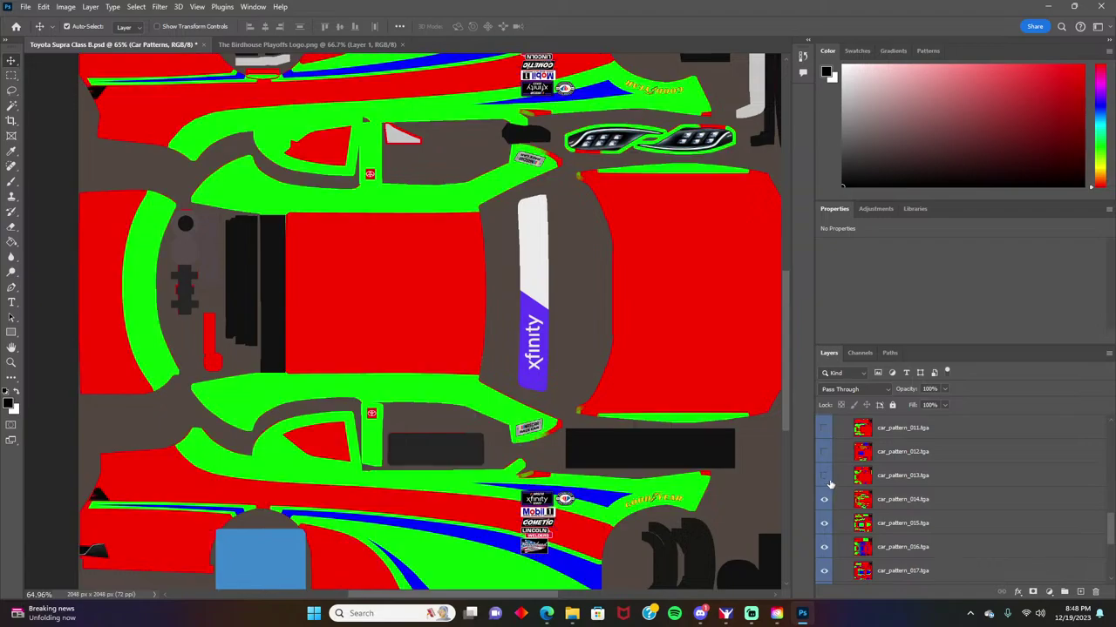
# Step: Hide the pattern layers car_pattern_014 through car_pattern_016
pyautogui.scroll(-2, 828, 481)
pyautogui.scroll(-1, 827, 487)
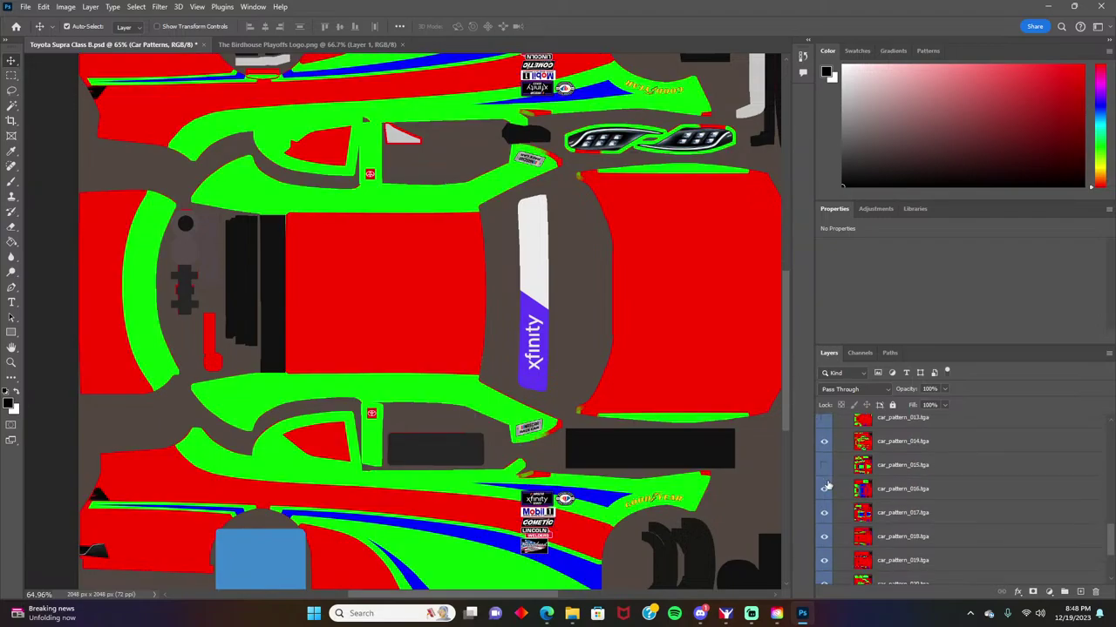
pyautogui.click(824, 444)
pyautogui.click(824, 490)
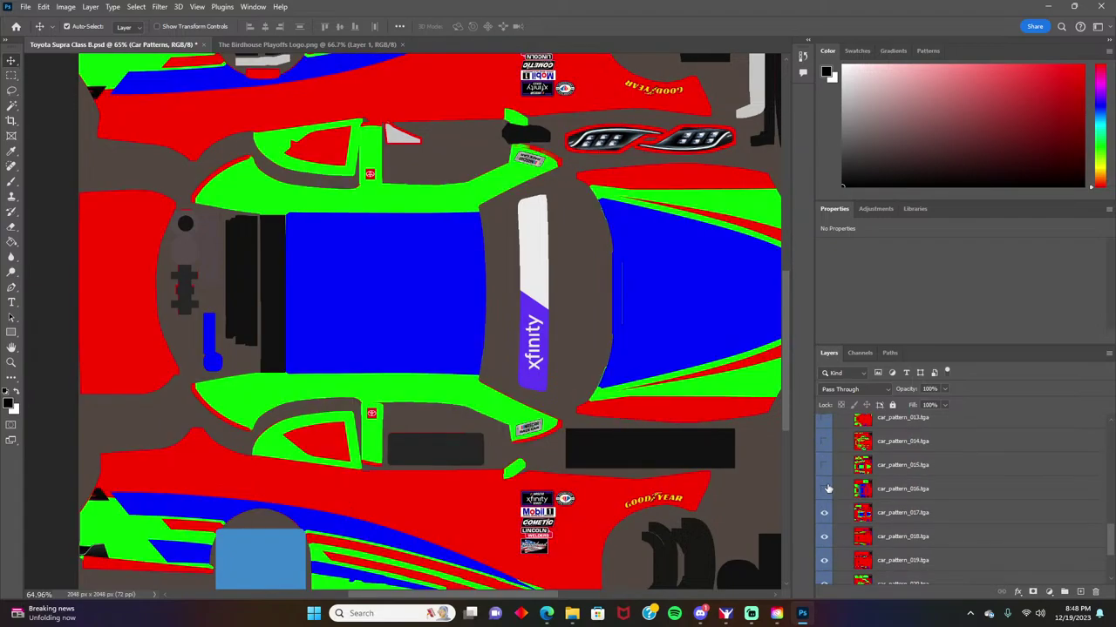
# Step: Hide the remaining pattern layers, car_pattern_017 through car_pattern_023, leaving only the Base layer beneath the decals
pyautogui.scroll(-4, 825, 484)
pyautogui.click(824, 455)
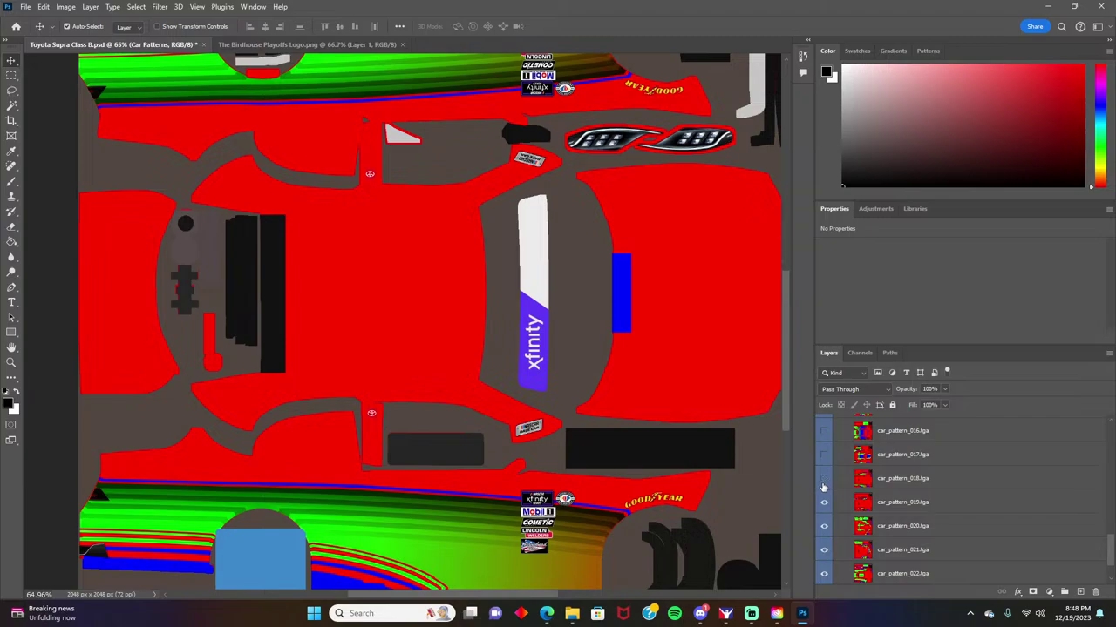
pyautogui.click(824, 503)
pyautogui.click(823, 550)
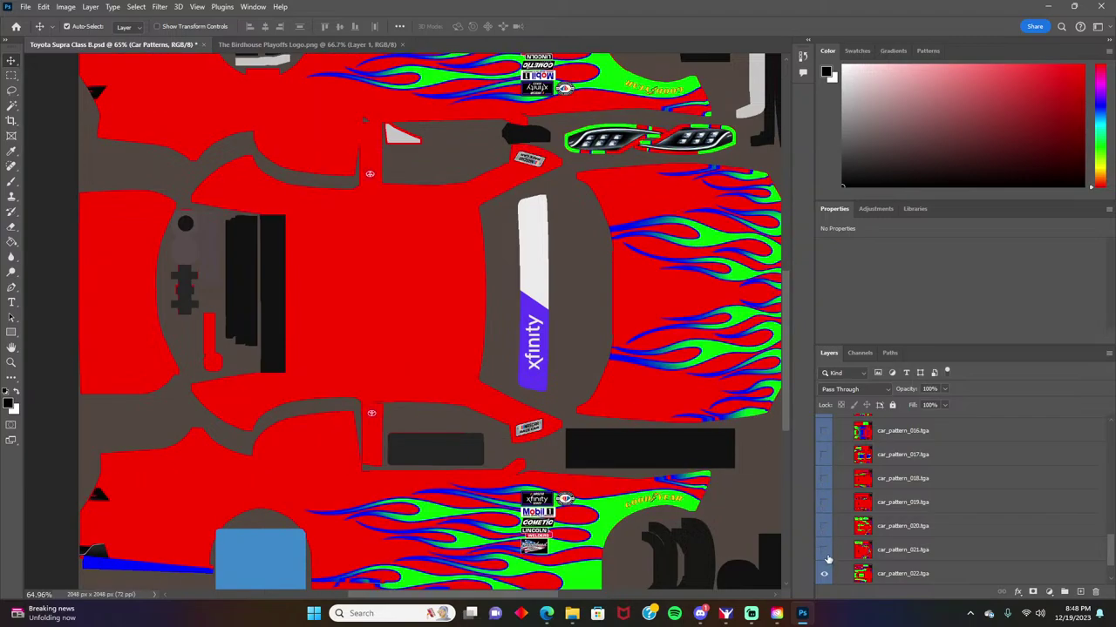
pyautogui.scroll(-3, 828, 528)
pyautogui.click(824, 526)
pyautogui.click(823, 549)
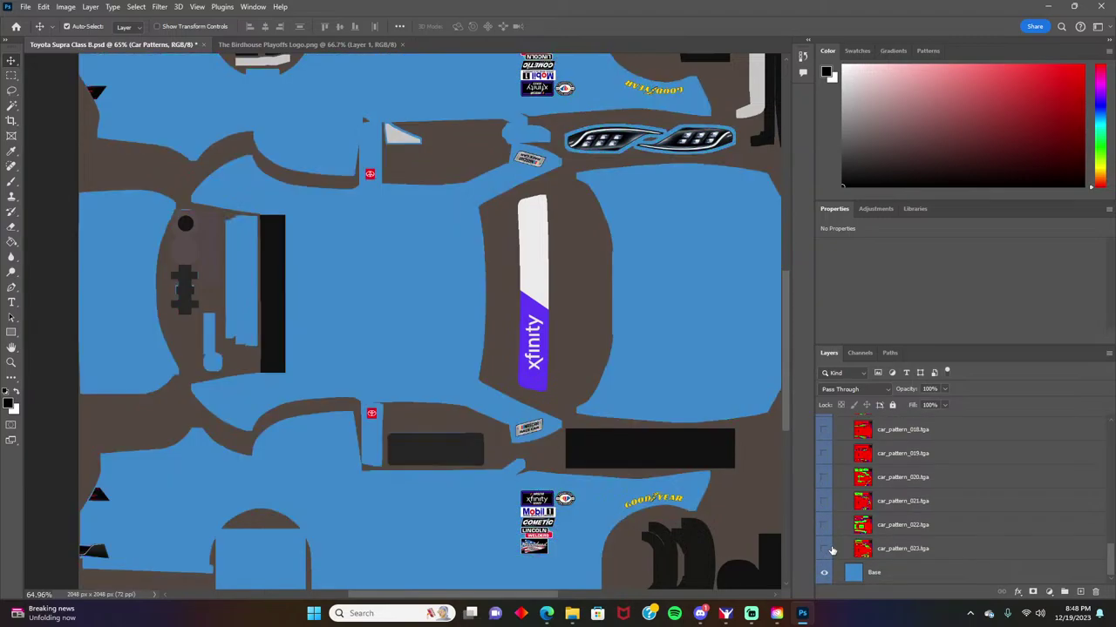
# Step: Turn on the visibility of the car_pattern_014 layer, keeping car_pattern_013 hidden
pyautogui.scroll(4, 885, 539)
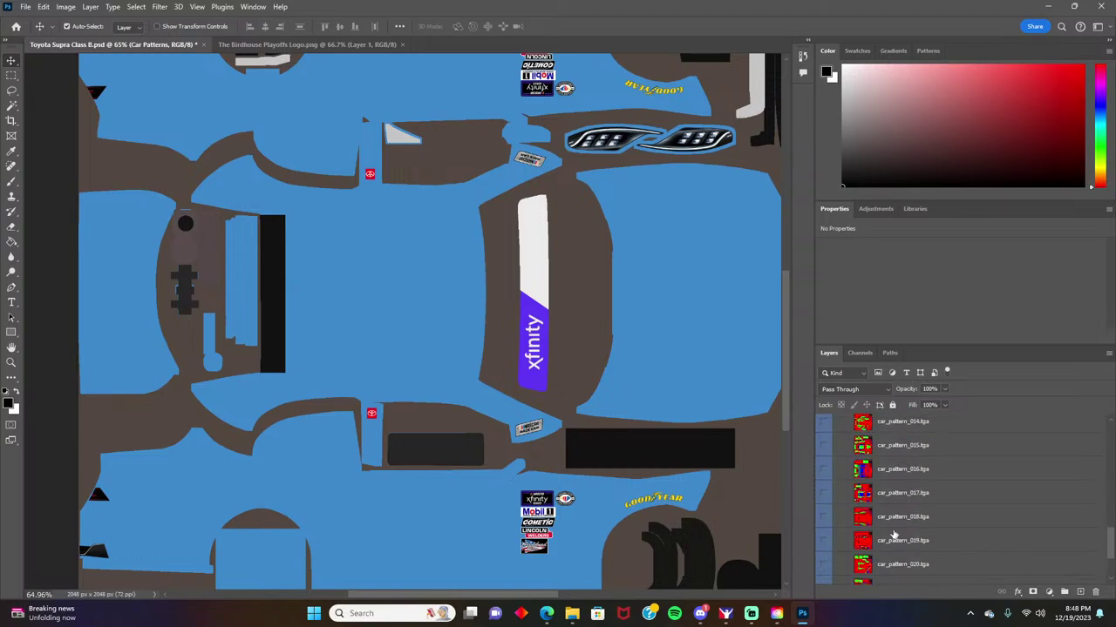
pyautogui.click(823, 486)
pyautogui.click(824, 486)
pyautogui.click(823, 509)
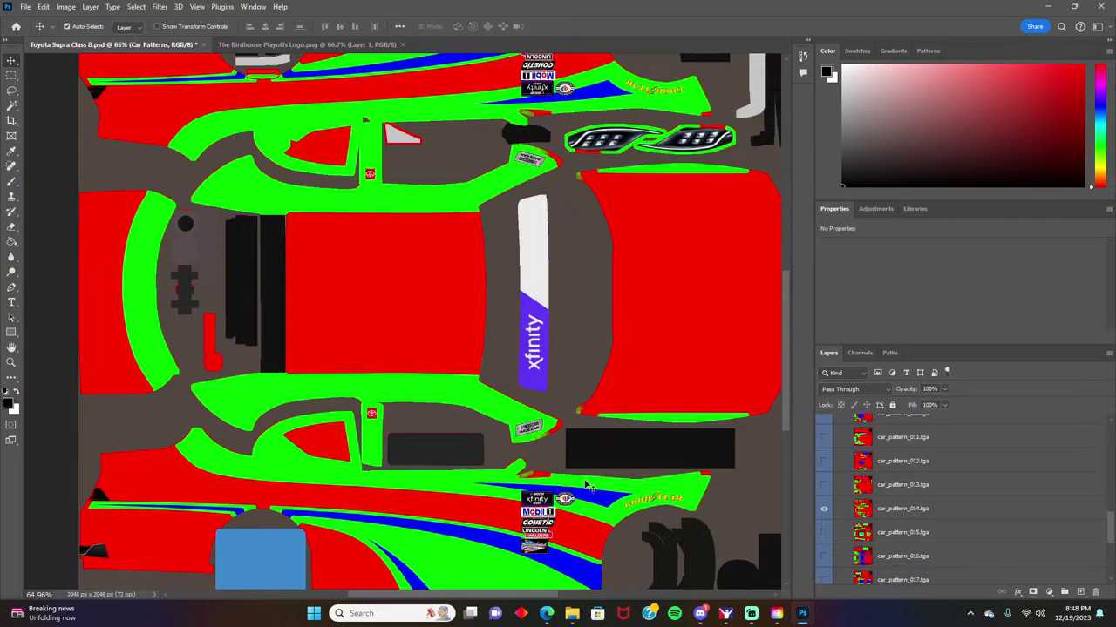
# Step: Examine how the car_pattern_014 design is laid out across the sides, hood, roof and bumpers of the car template
pyautogui.scroll(3, 591, 453)
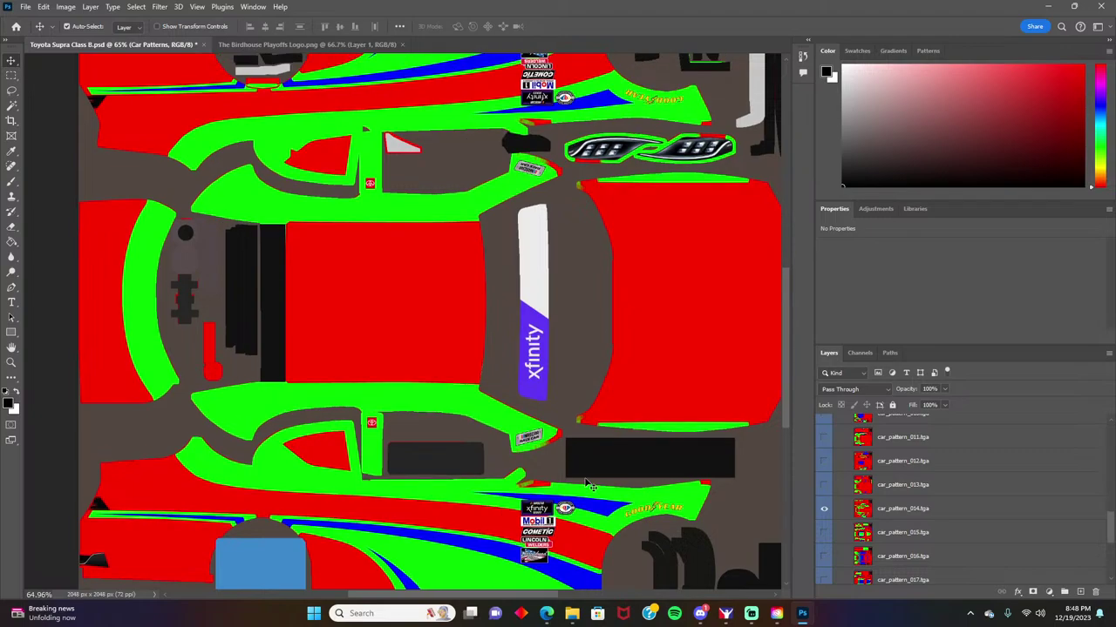
pyautogui.scroll(-4, 596, 380)
pyautogui.hscroll(4, 591, 361)
pyautogui.scroll(-4, 592, 362)
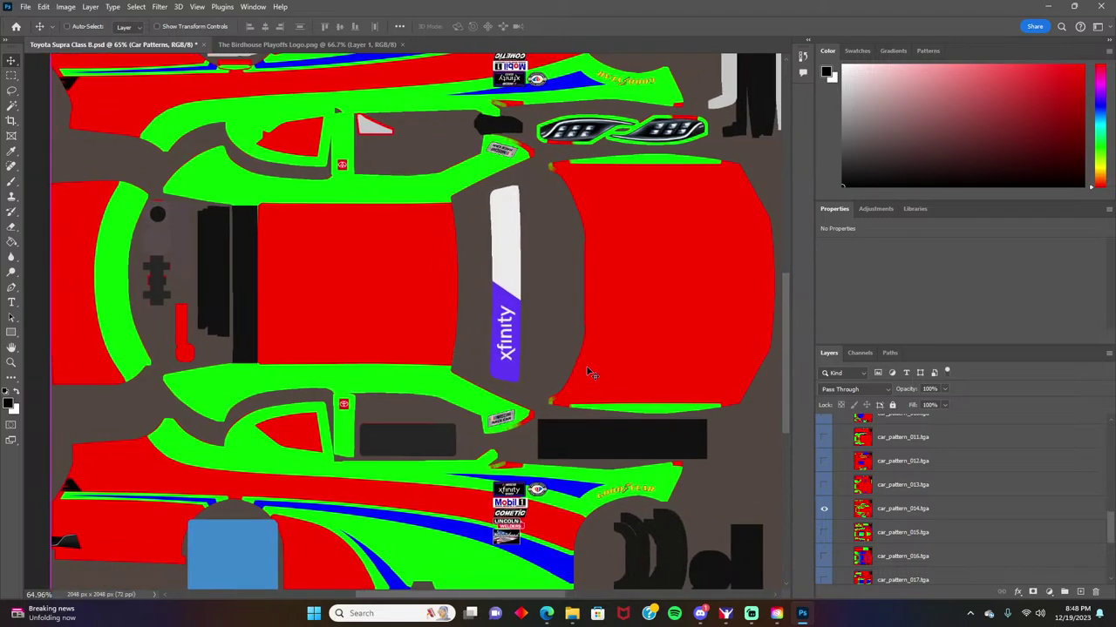
pyautogui.scroll(1, 584, 373)
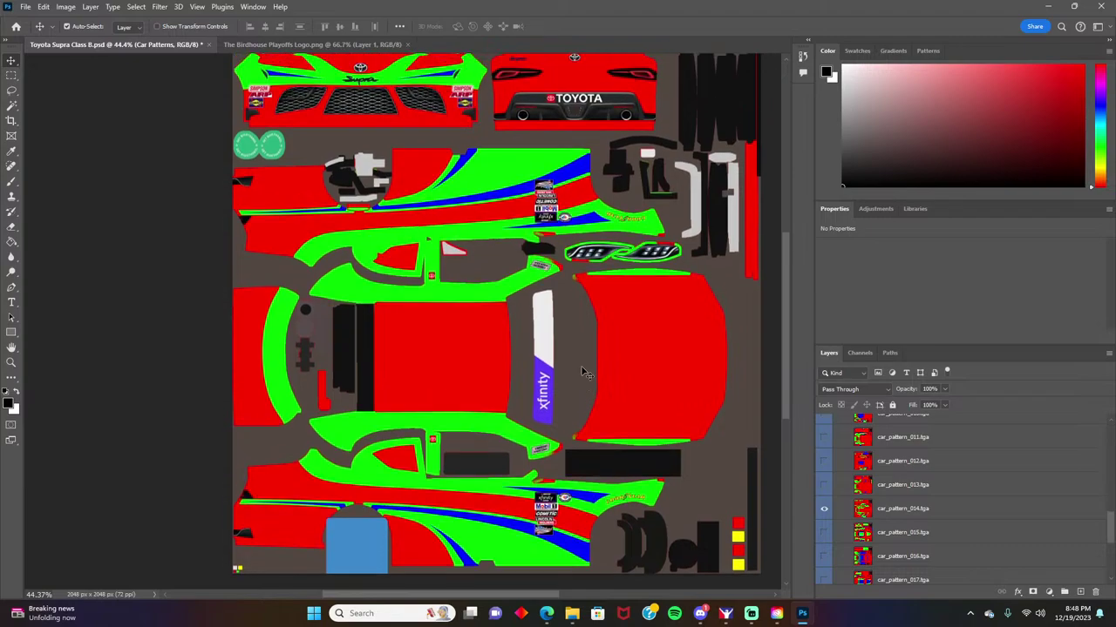
pyautogui.scroll(3, 581, 355)
pyautogui.scroll(-4, 578, 350)
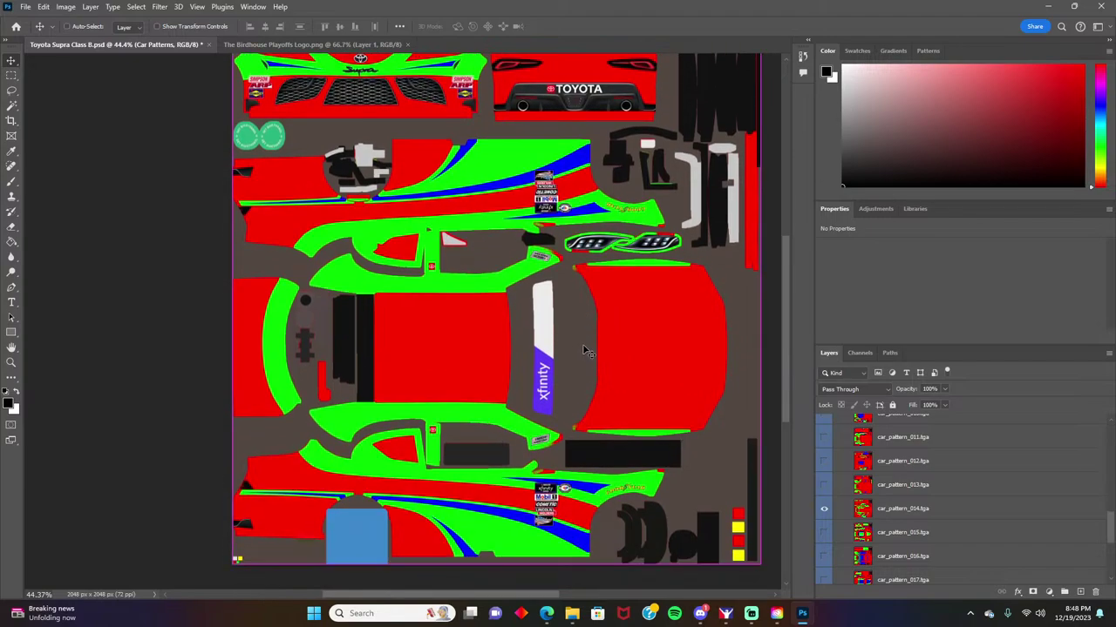
pyautogui.hscroll(-2, 585, 351)
pyautogui.hscroll(3, 588, 348)
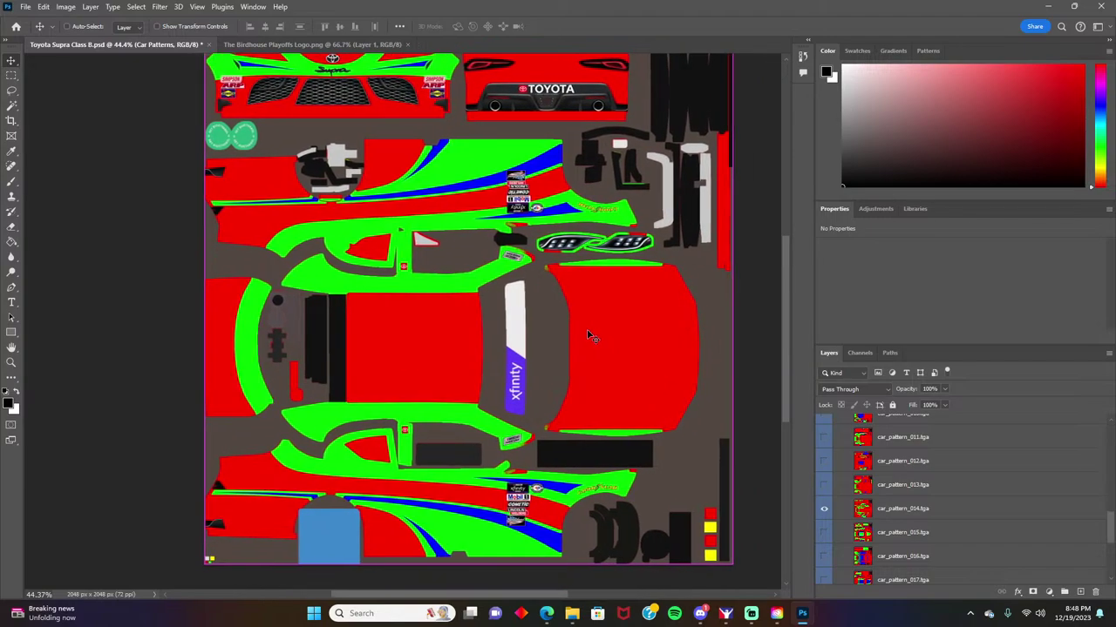
# Step: Select the car_pattern_014 layer in the Car Patterns group and magic-wand the large green area on the lower car side
pyautogui.scroll(6, 900, 471)
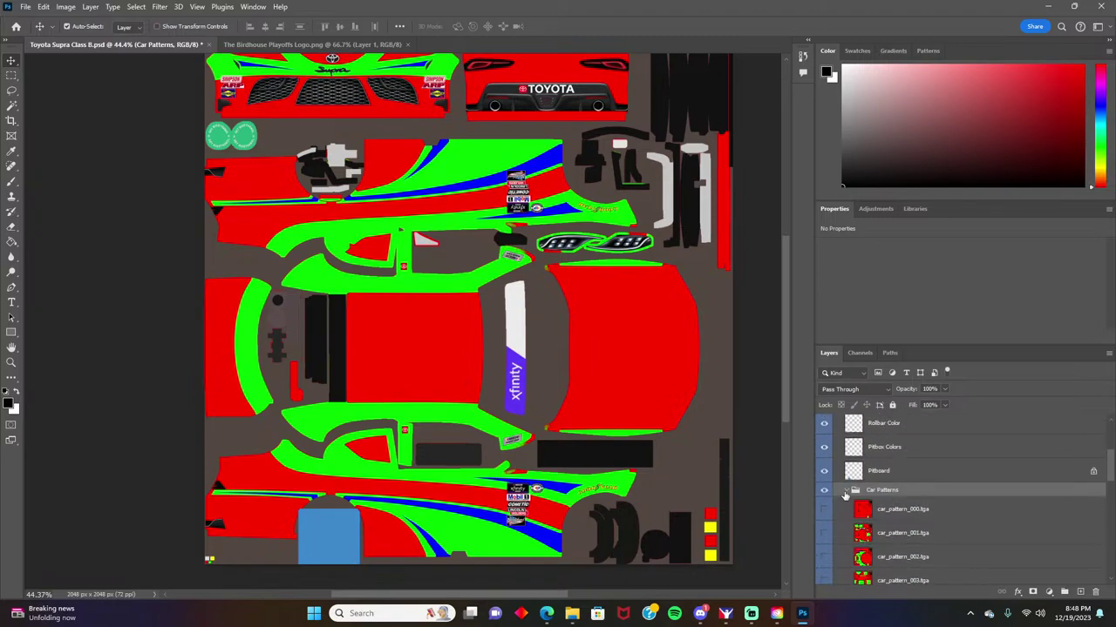
pyautogui.click(846, 491)
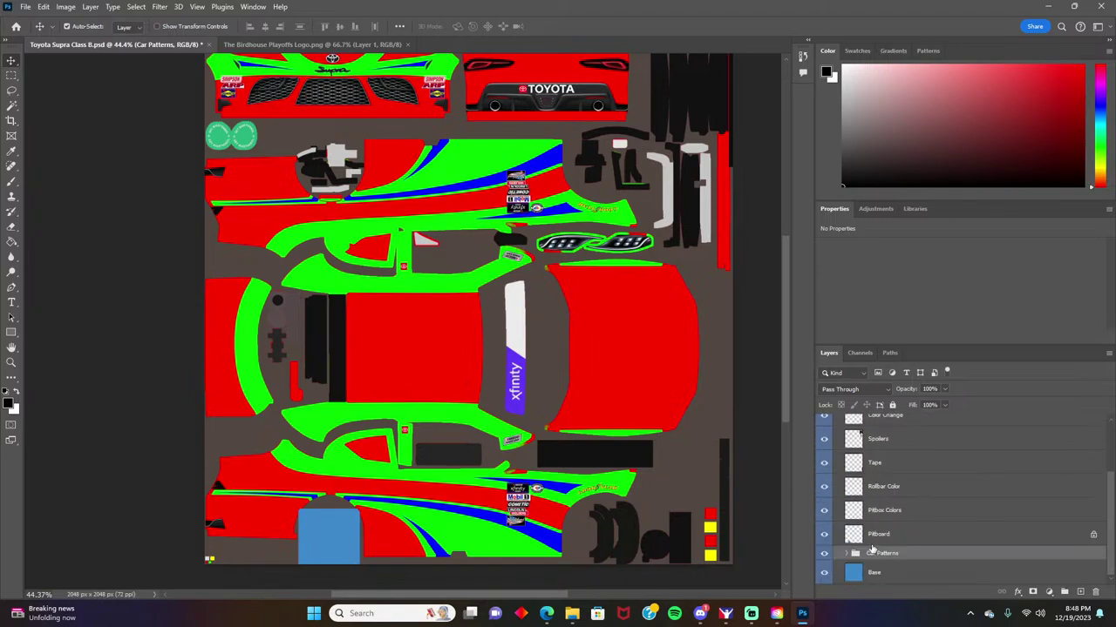
pyautogui.click(843, 556)
pyautogui.scroll(-5, 880, 523)
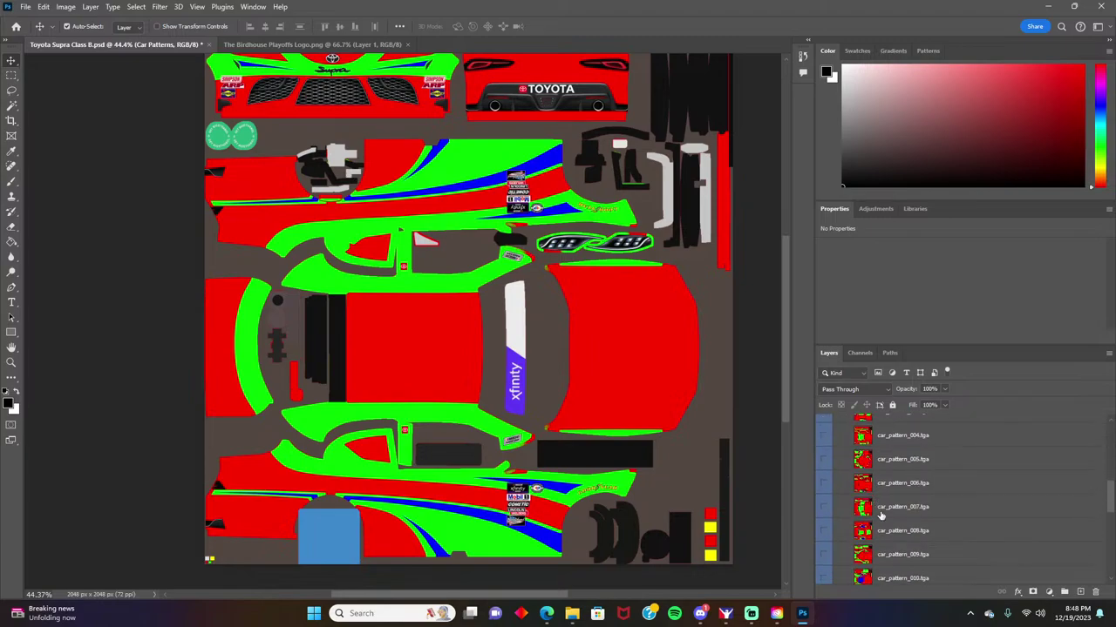
pyautogui.scroll(-1, 889, 515)
pyautogui.click(957, 513)
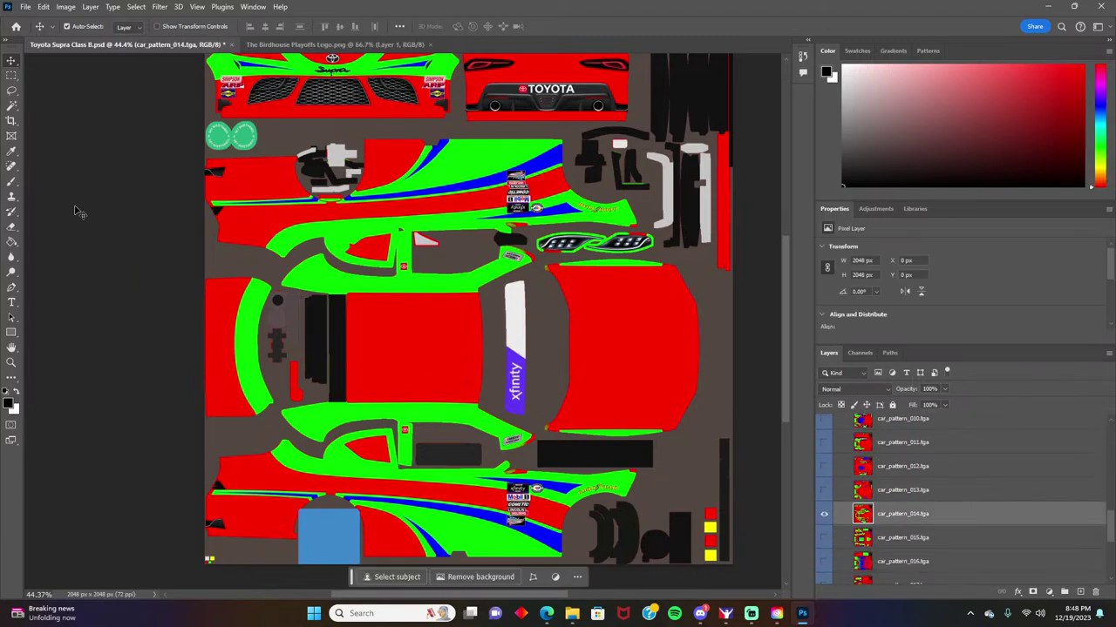
pyautogui.click(14, 107)
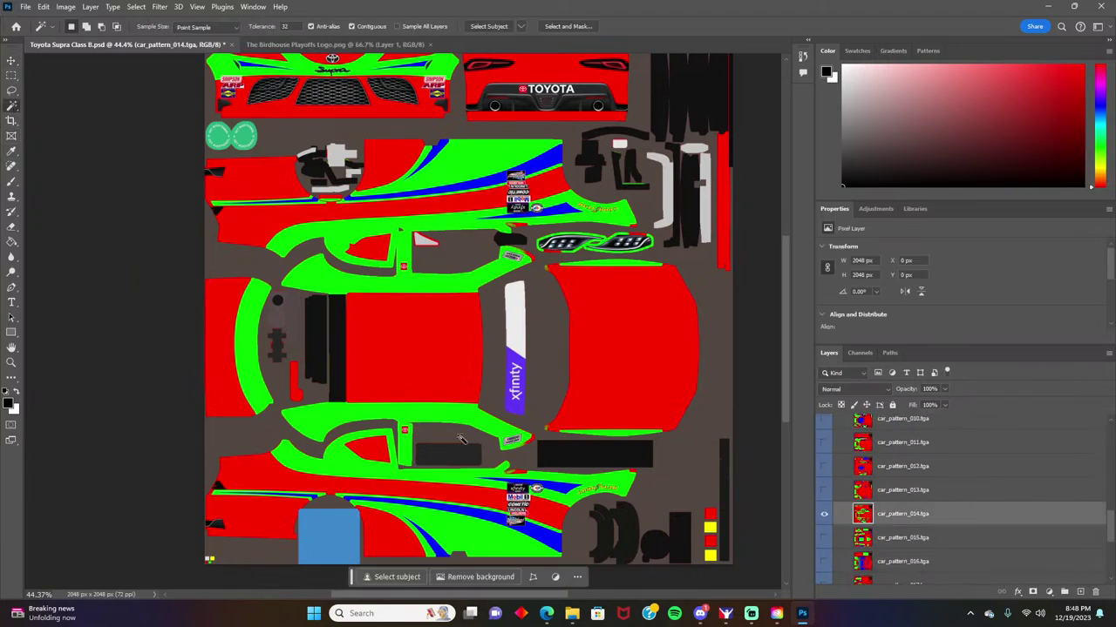
pyautogui.click(466, 535)
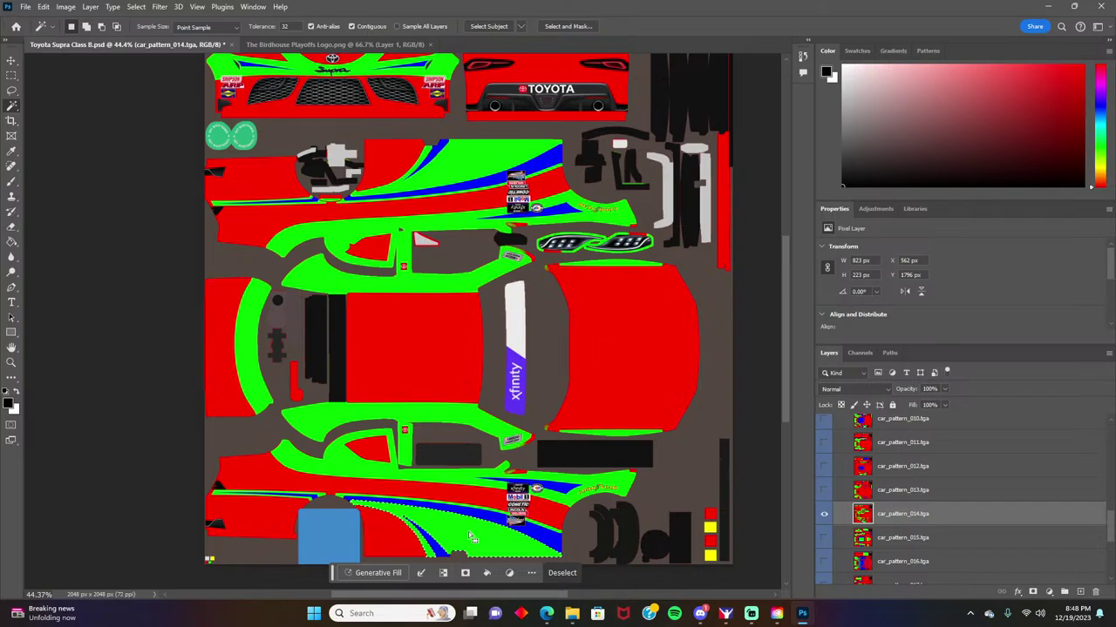
pyautogui.click(487, 573)
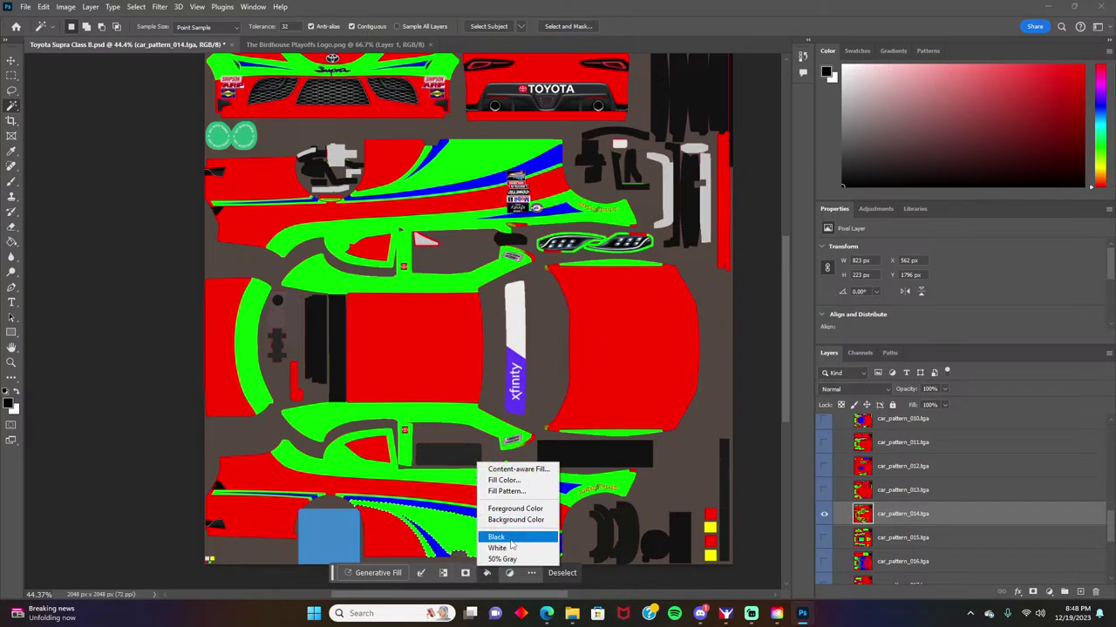
pyautogui.click(504, 481)
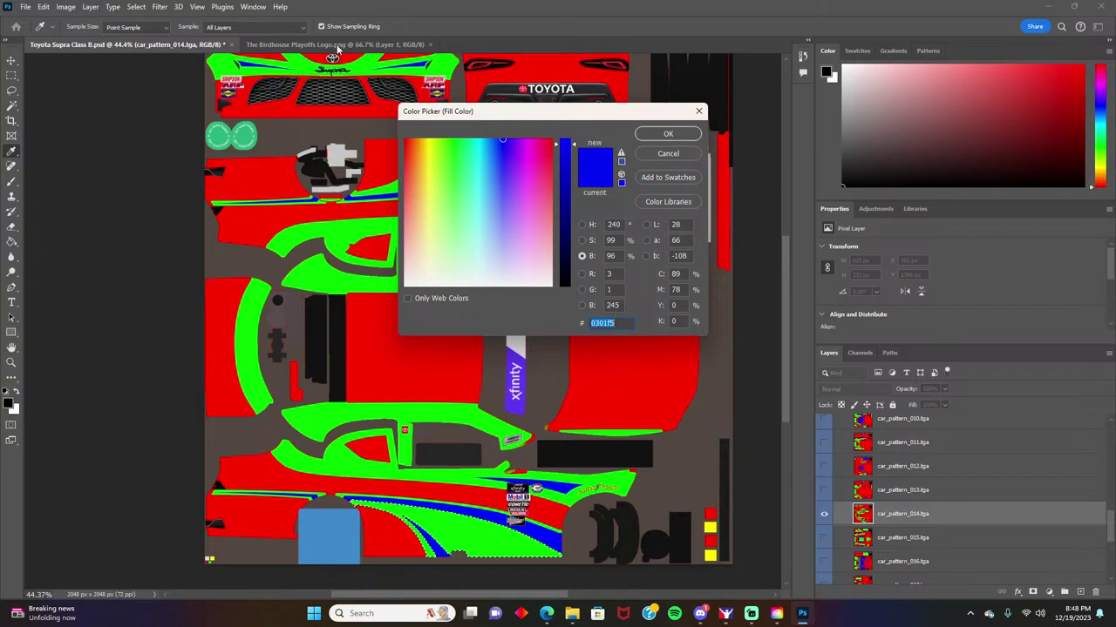
pyautogui.click(698, 111)
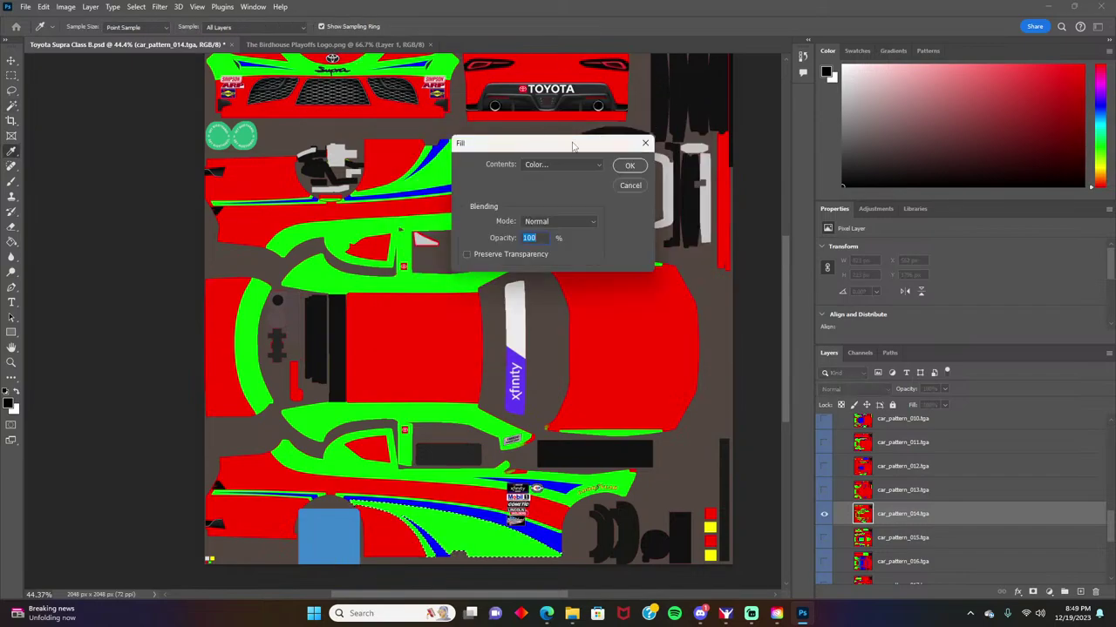
pyautogui.click(645, 144)
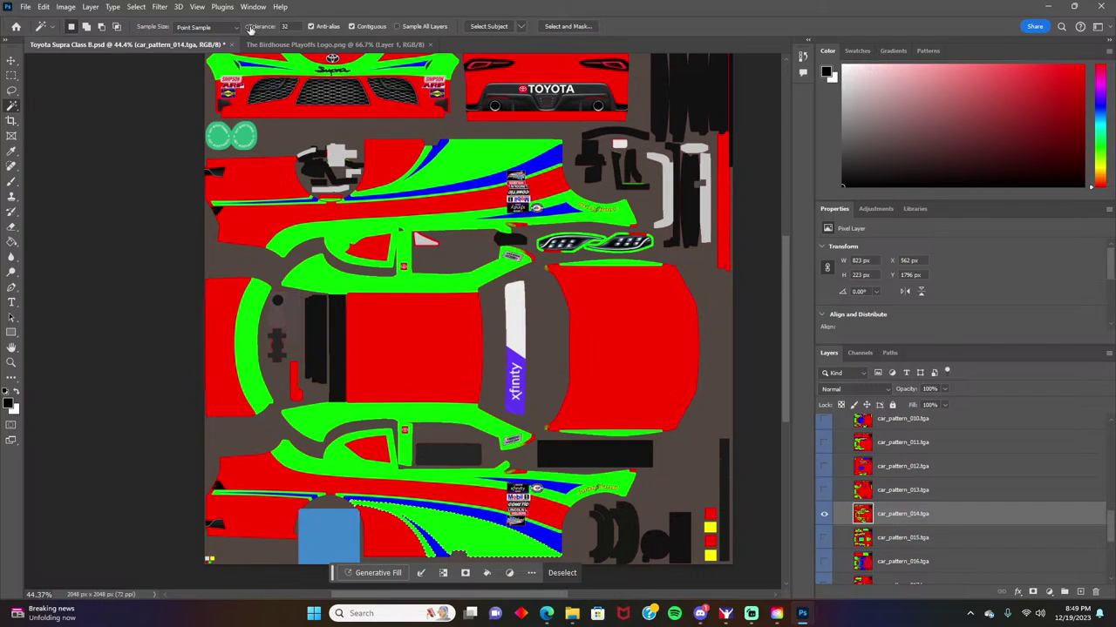
# Step: Open the existing paint image Toyota_Supra_Class_B_-_011-xcf from the Downloads folder
pyautogui.click(25, 7)
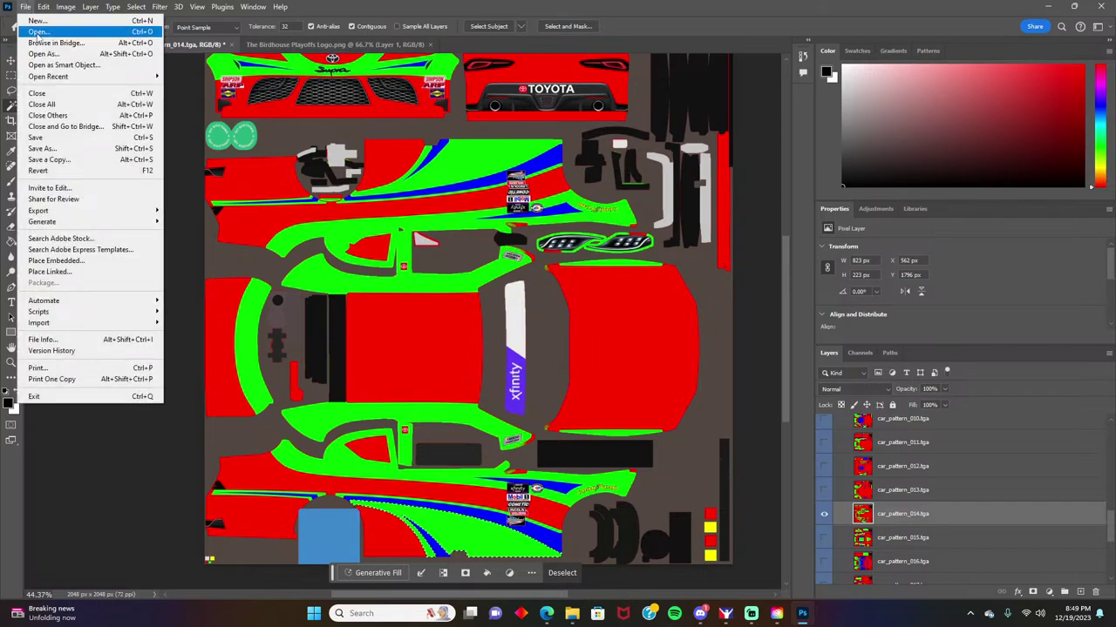
pyautogui.click(36, 33)
pyautogui.scroll(-5, 645, 228)
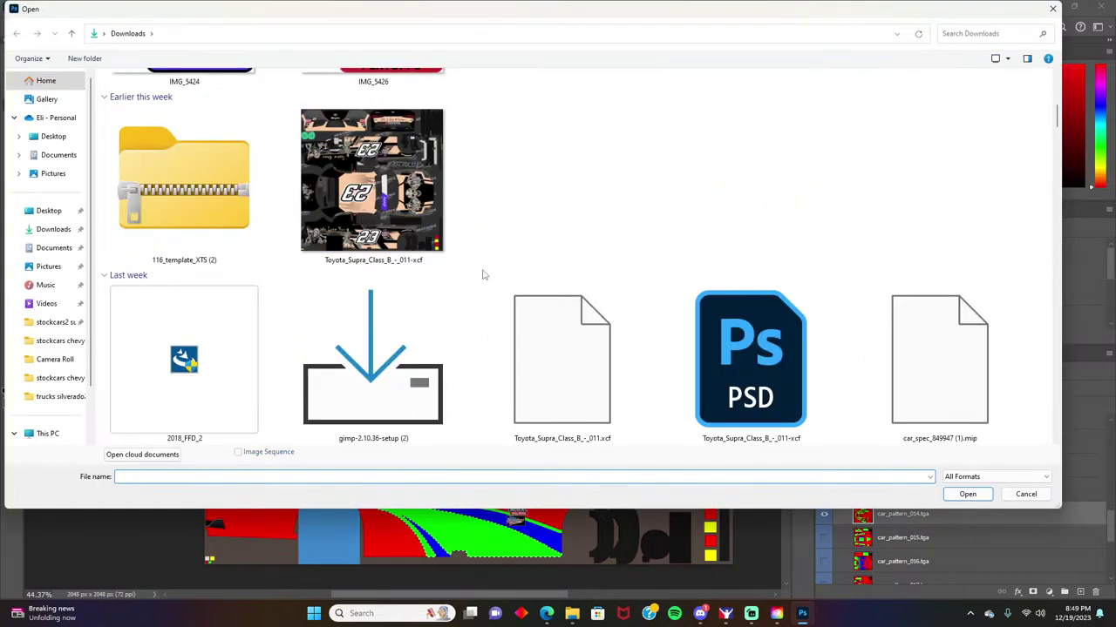
pyautogui.click(401, 184)
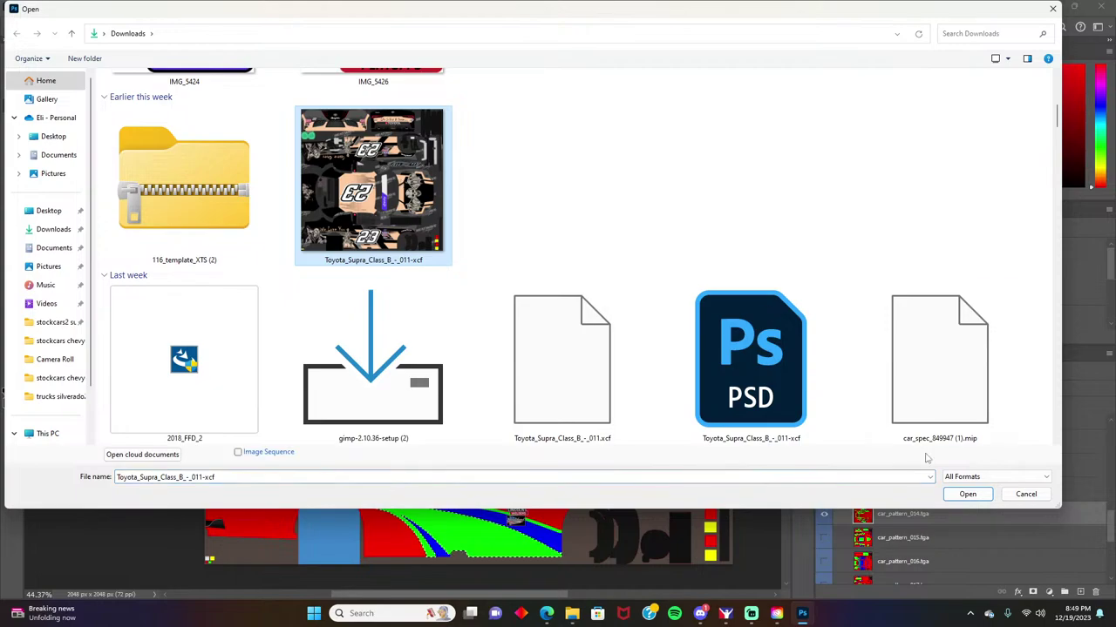
pyautogui.click(962, 494)
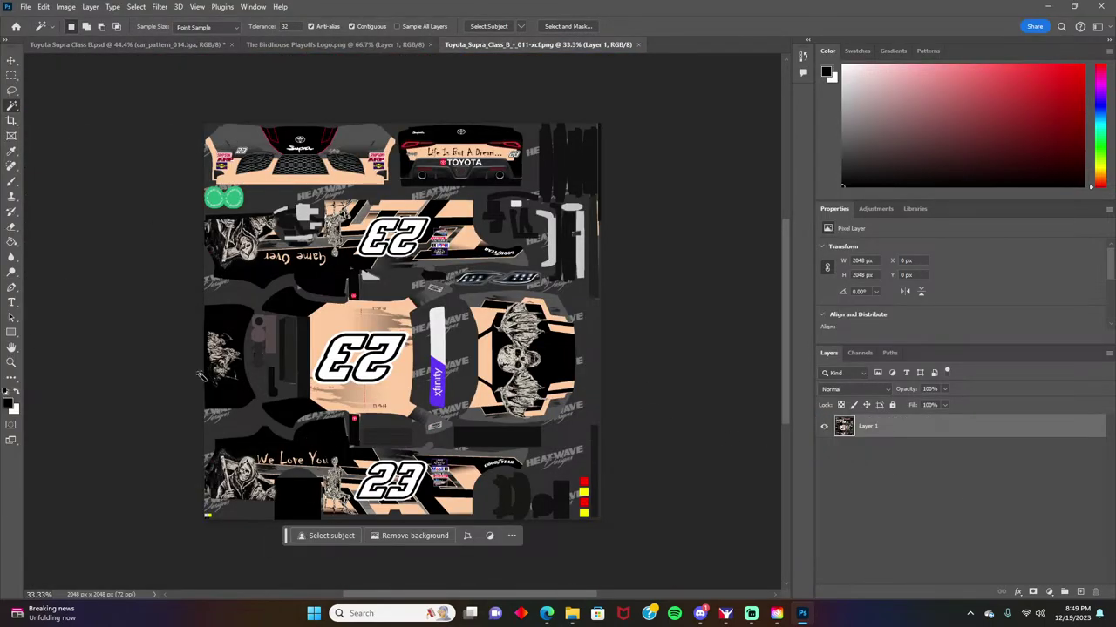
pyautogui.click(202, 46)
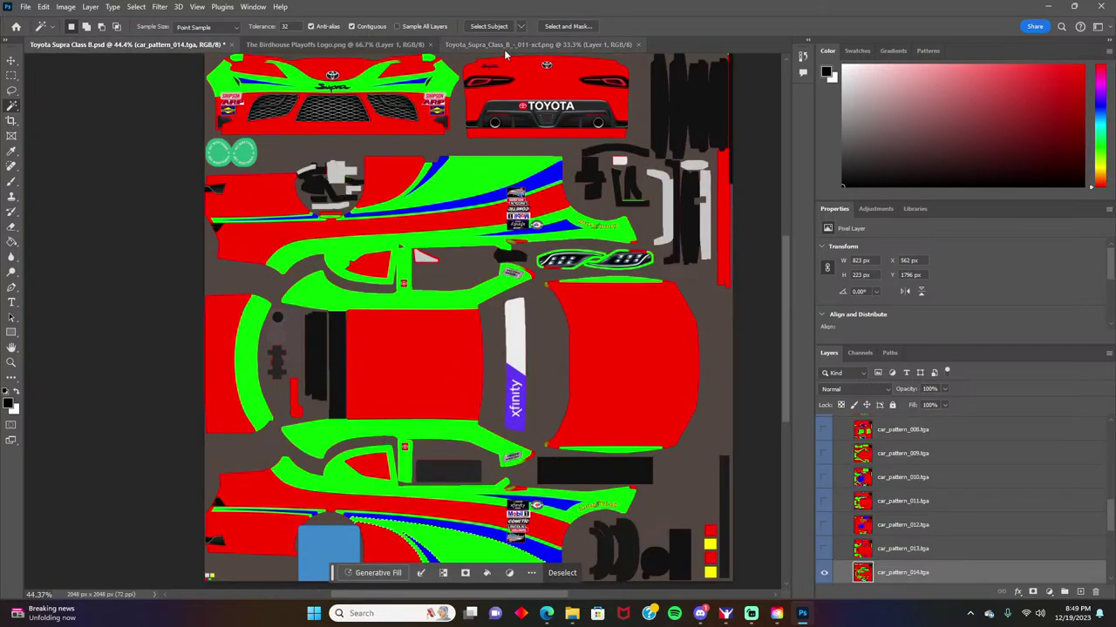
pyautogui.click(487, 573)
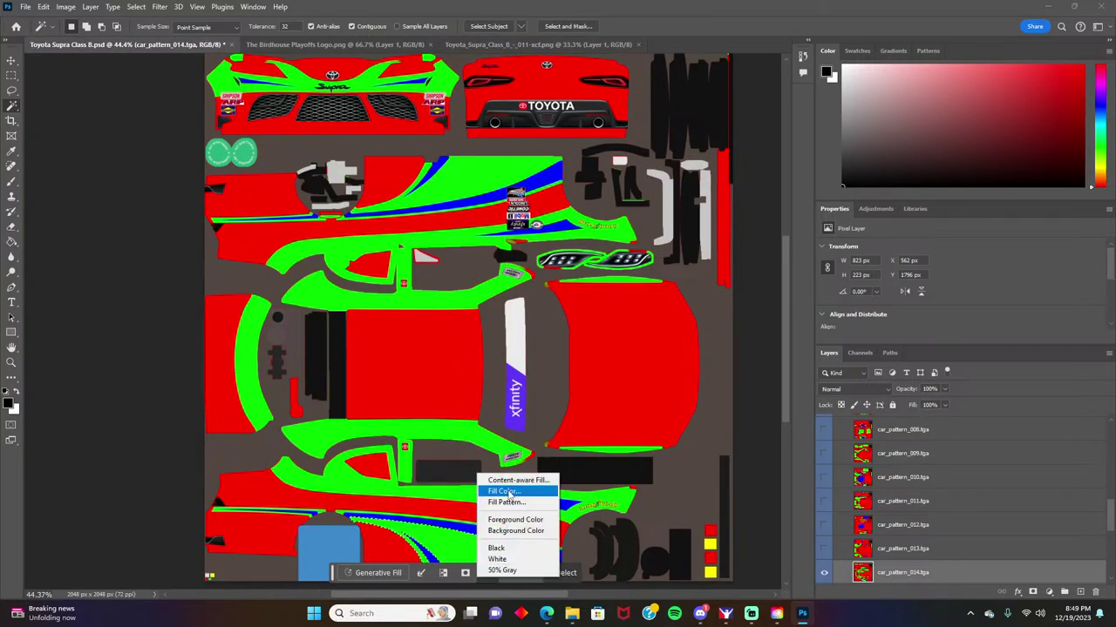
pyautogui.click(504, 491)
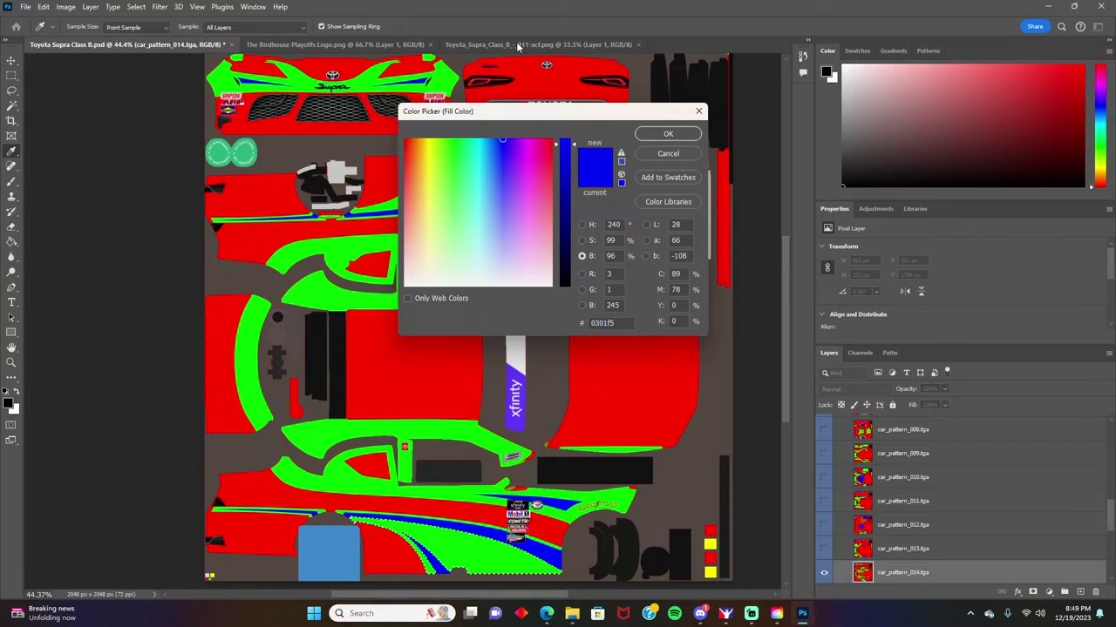
pyautogui.click(679, 154)
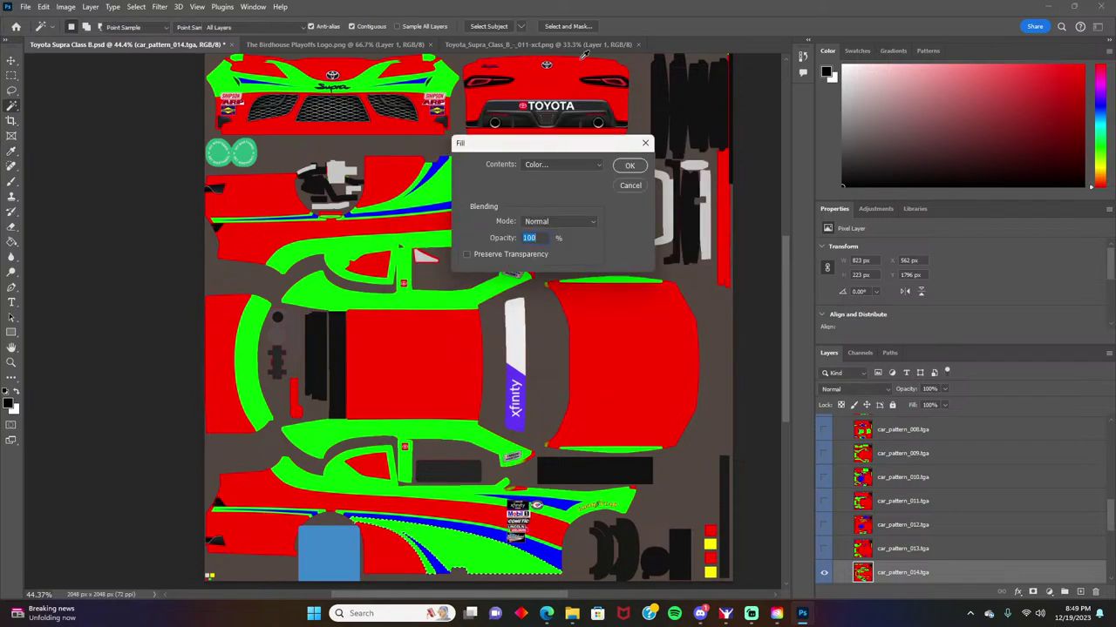
pyautogui.click(645, 143)
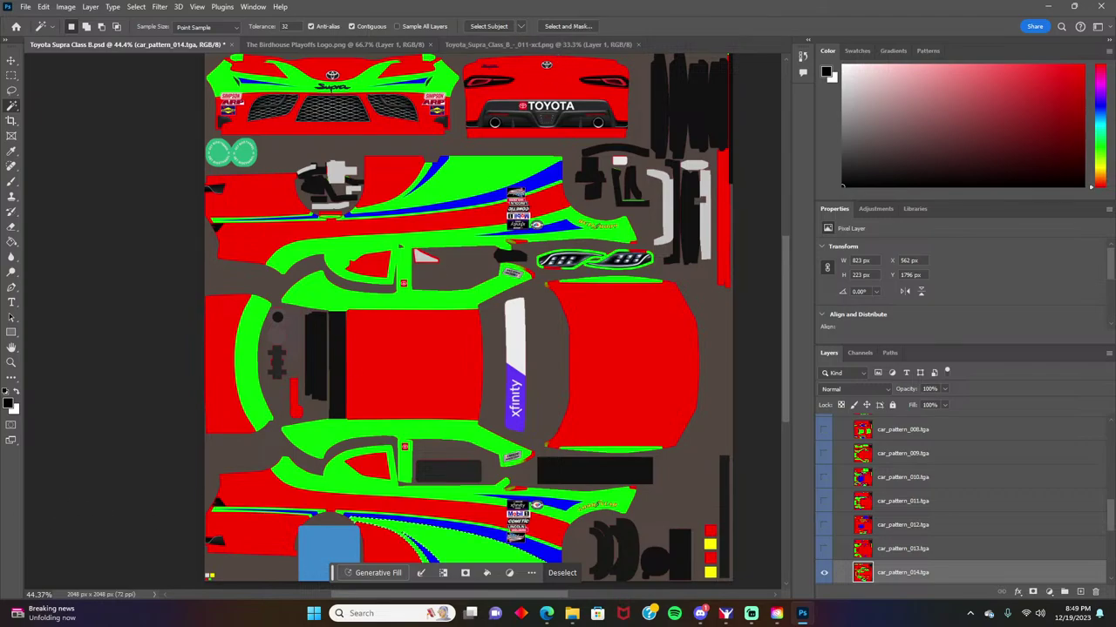
# Step: Switch to Paint Builder in the browser and open the project "Main 1 copy copy" from My Projects
pyautogui.click(547, 613)
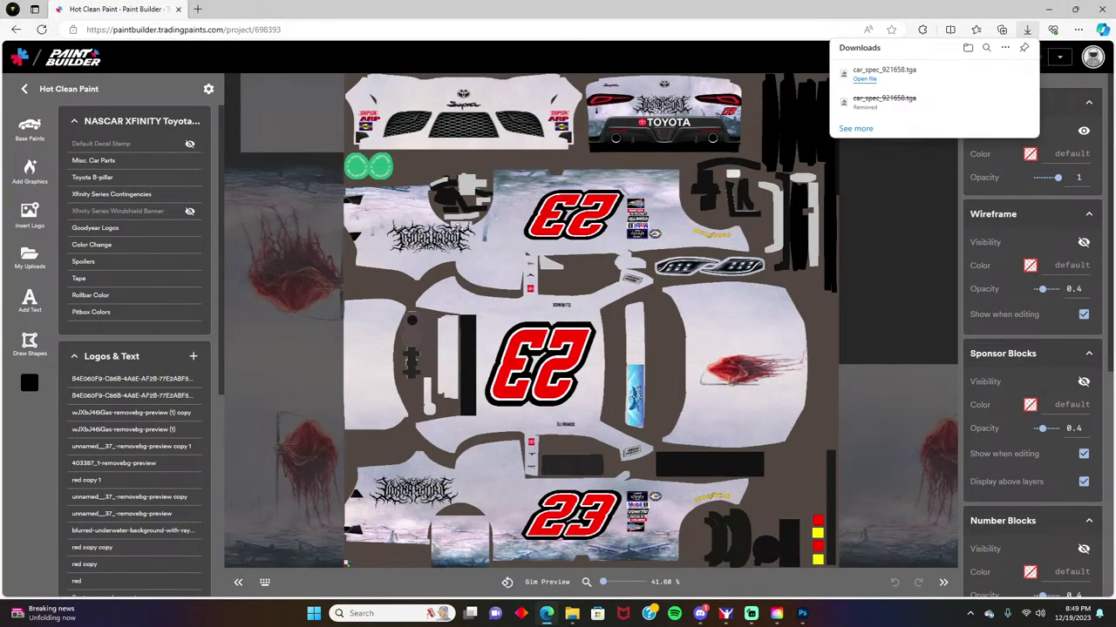
pyautogui.click(27, 89)
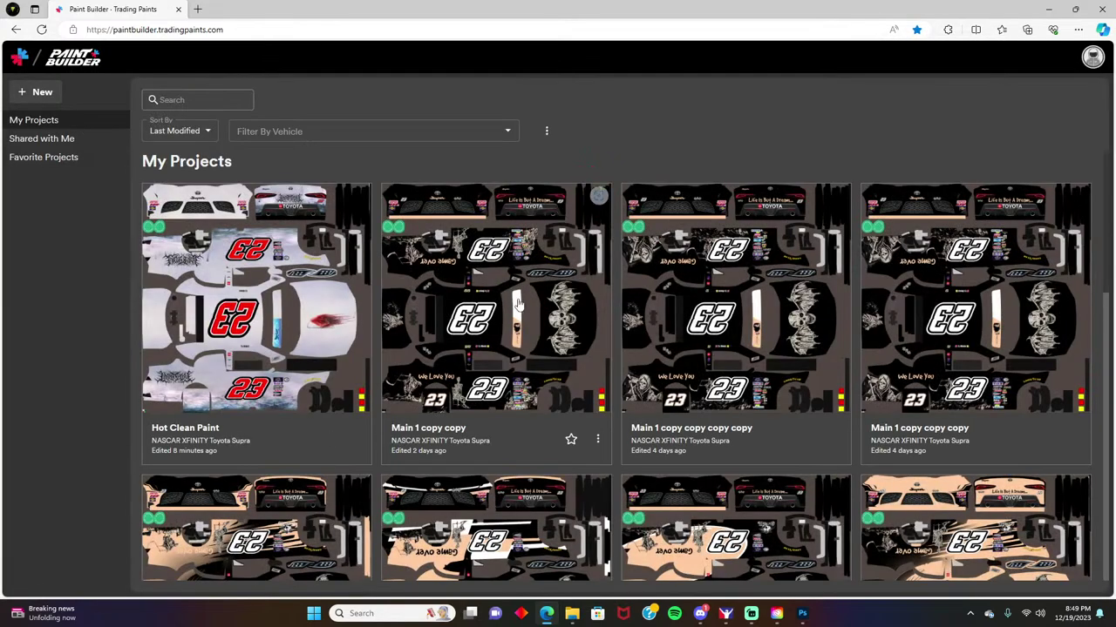
pyautogui.click(518, 303)
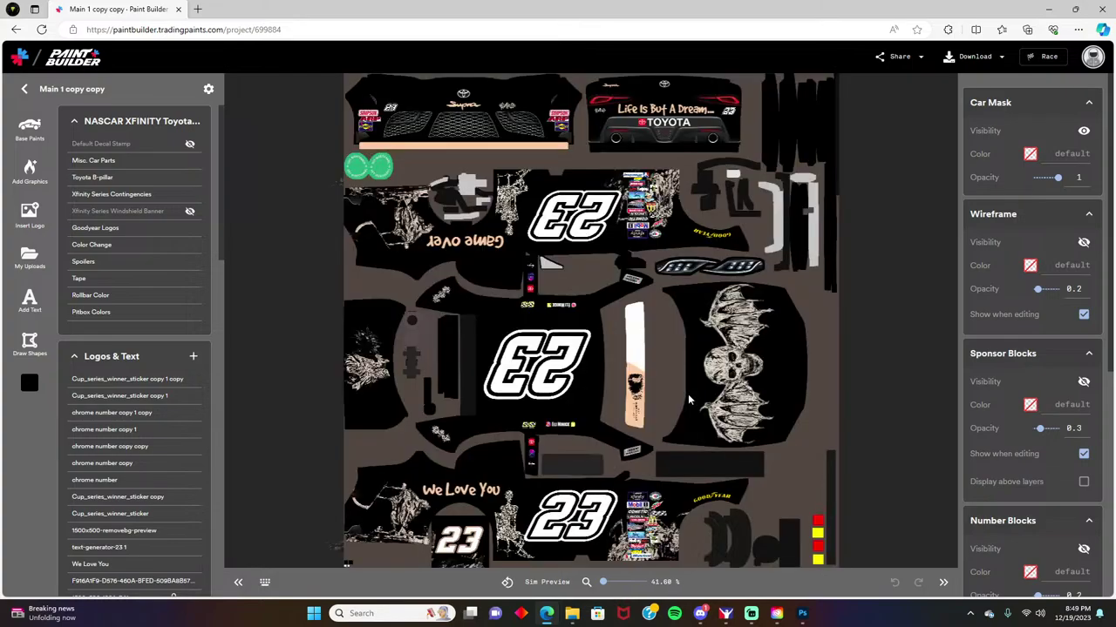
# Step: Select the peach rectangle behind the windshield banner logo and copy its colour hex code, fecba1
pyautogui.click(641, 406)
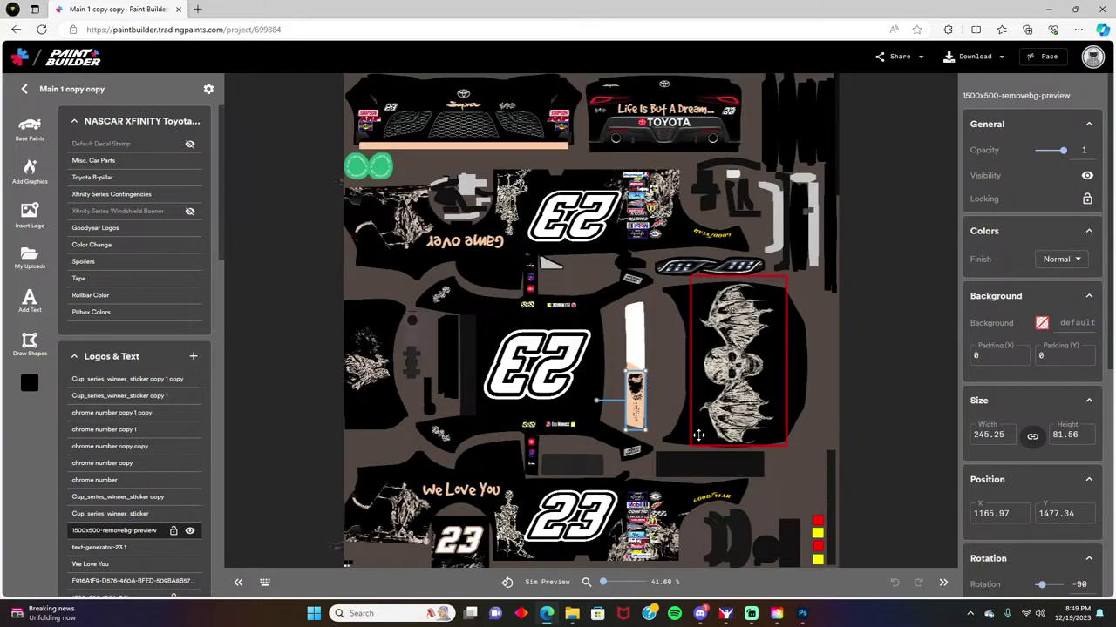
pyautogui.click(621, 412)
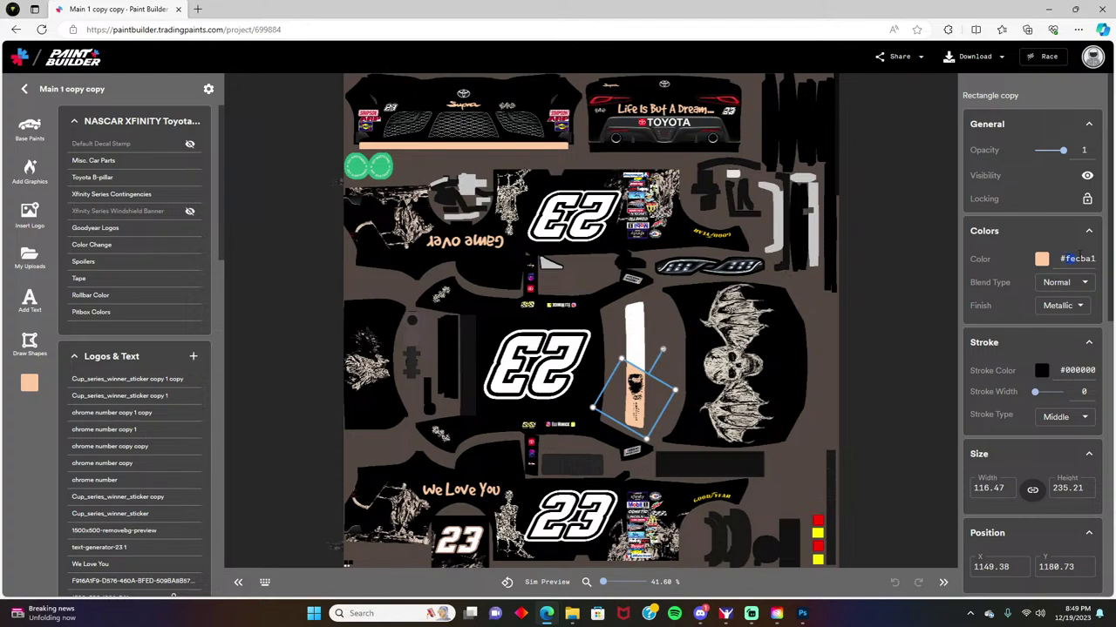
pyautogui.rightClick(1076, 261)
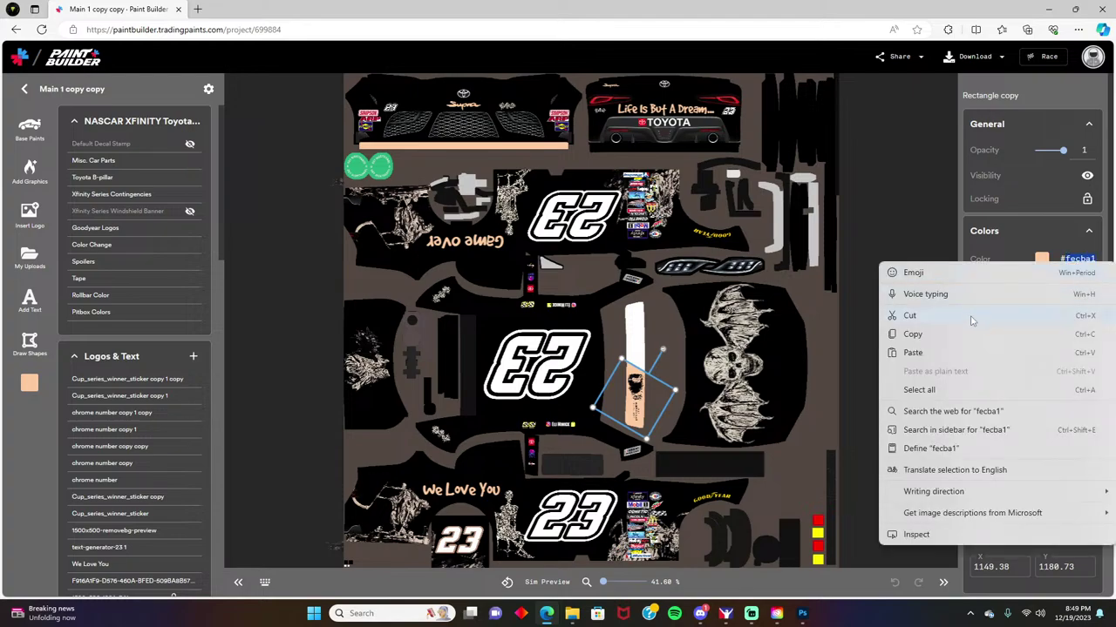
pyautogui.click(935, 341)
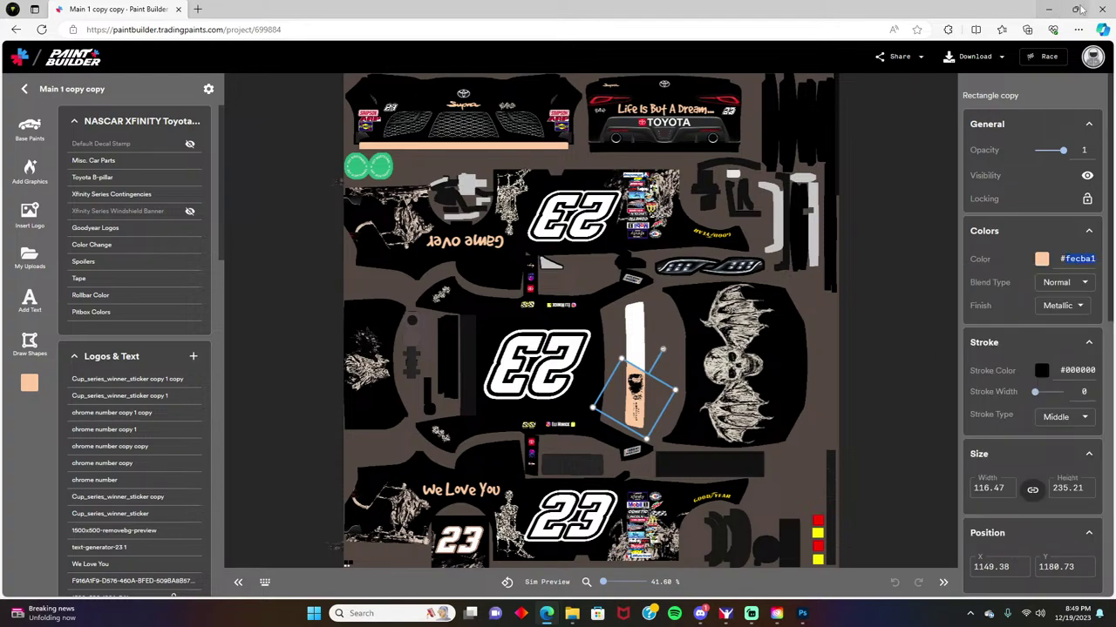
# Step: Return to Photoshop and fill the selected large green area on the lower car side with the copied colour fecba1
pyautogui.click(1049, 10)
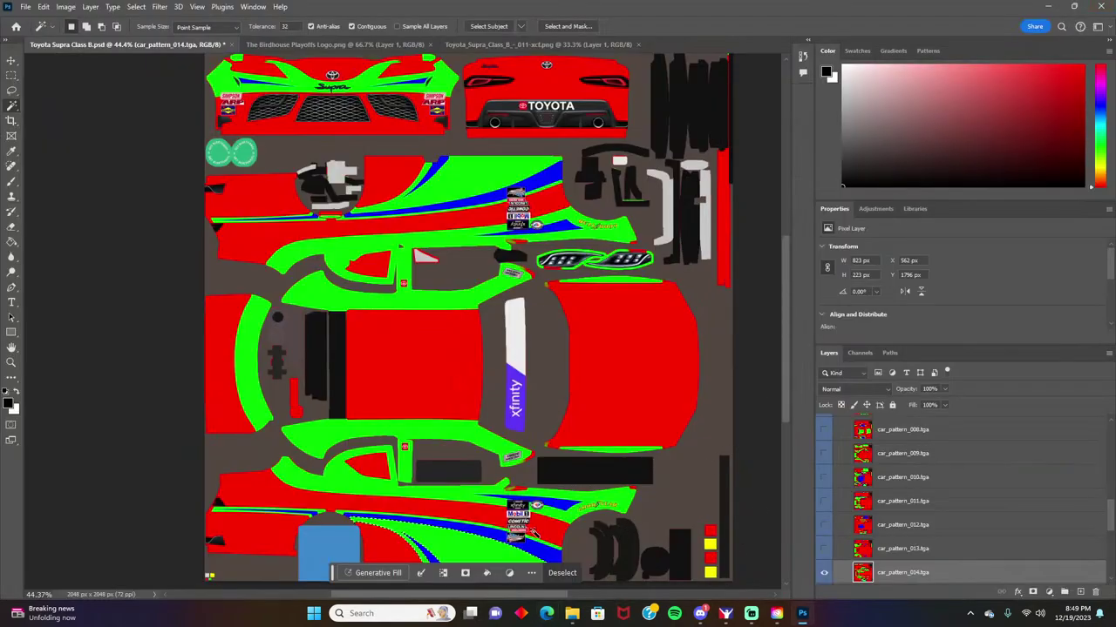
pyautogui.click(486, 572)
pyautogui.click(518, 492)
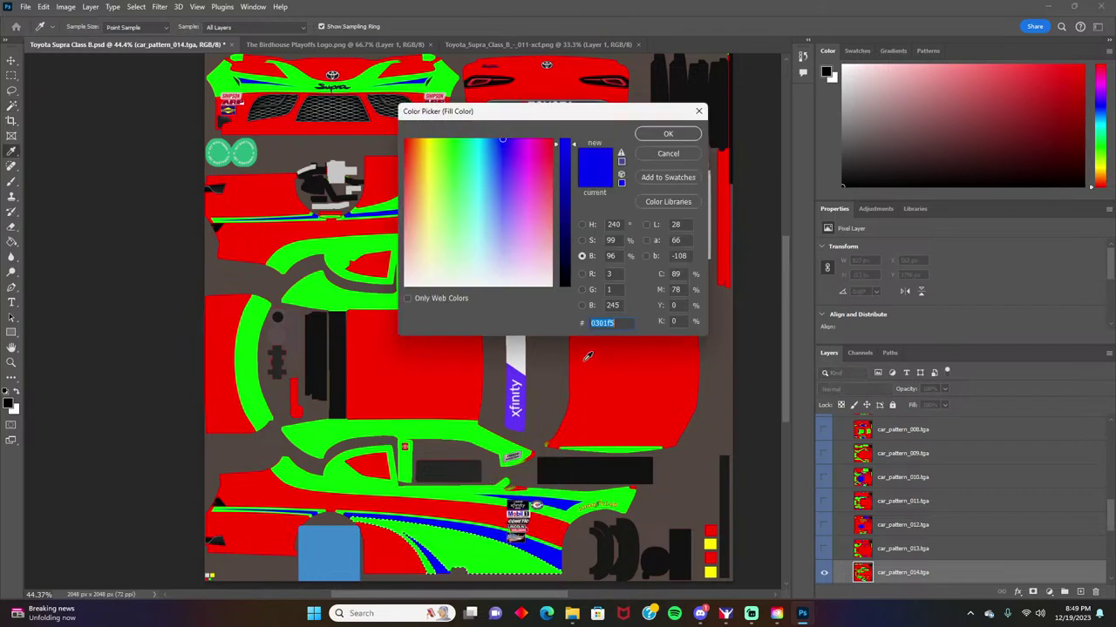
pyautogui.press('BackSpace')
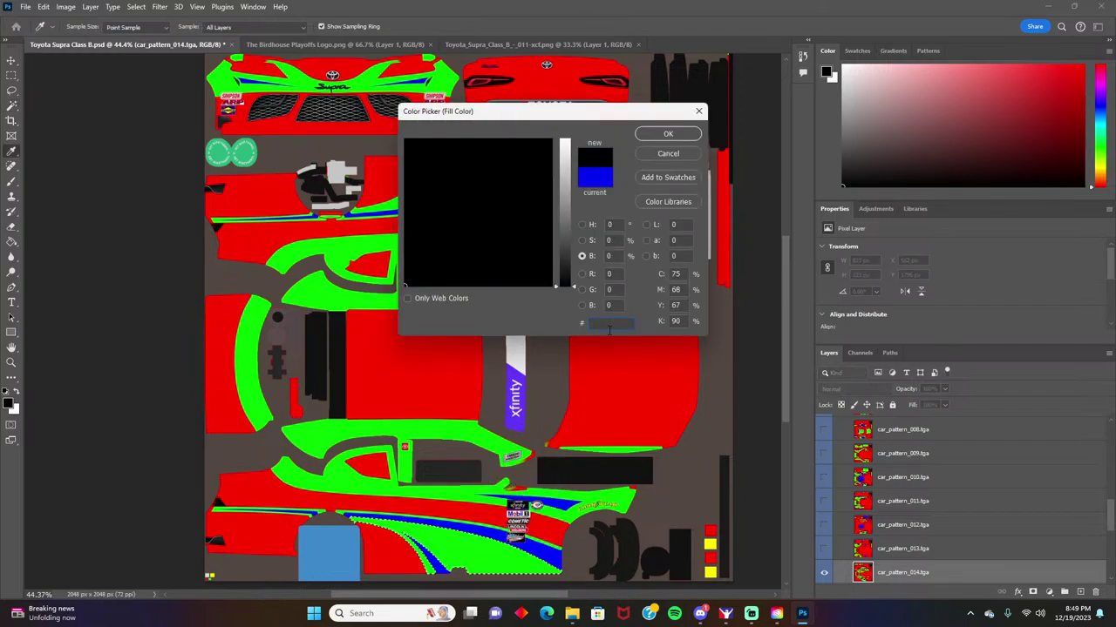
pyautogui.rightClick(609, 329)
pyautogui.click(653, 376)
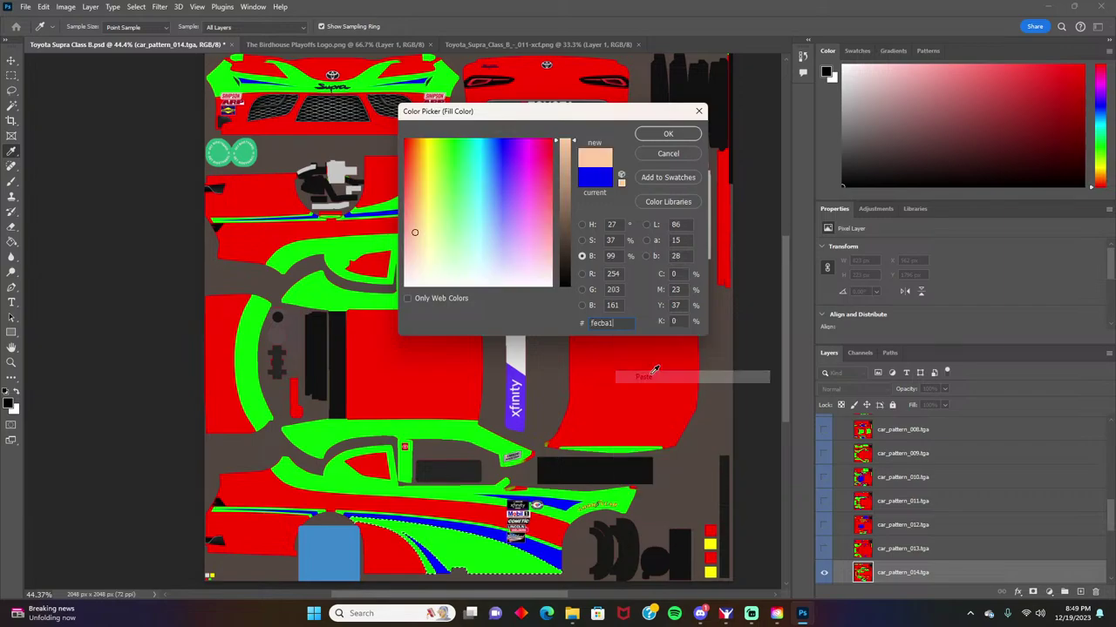
pyautogui.click(671, 133)
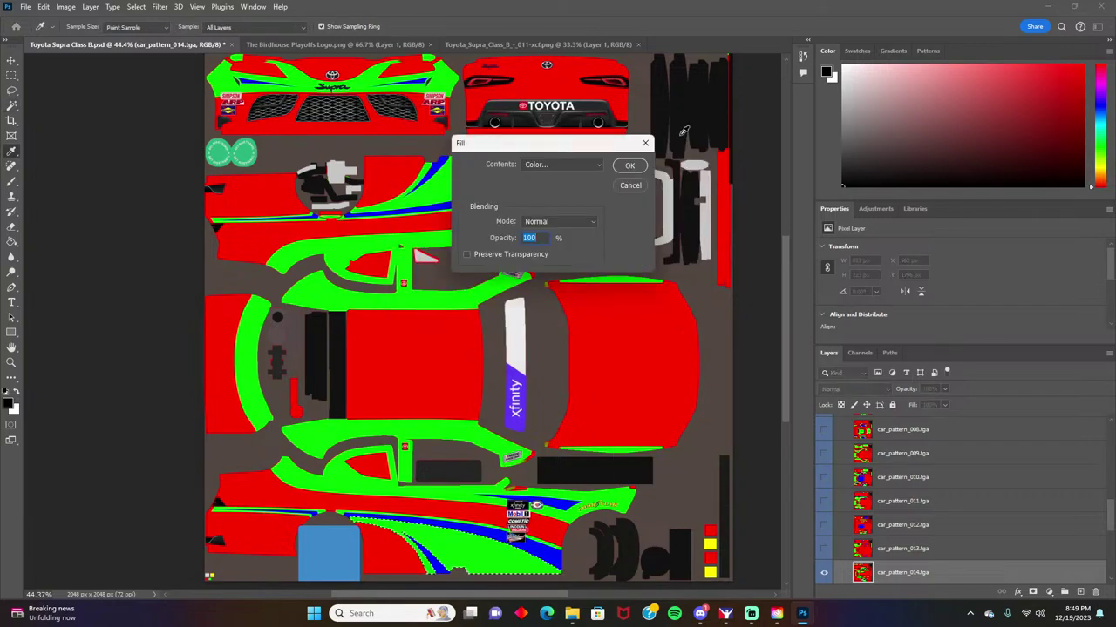
pyautogui.click(630, 163)
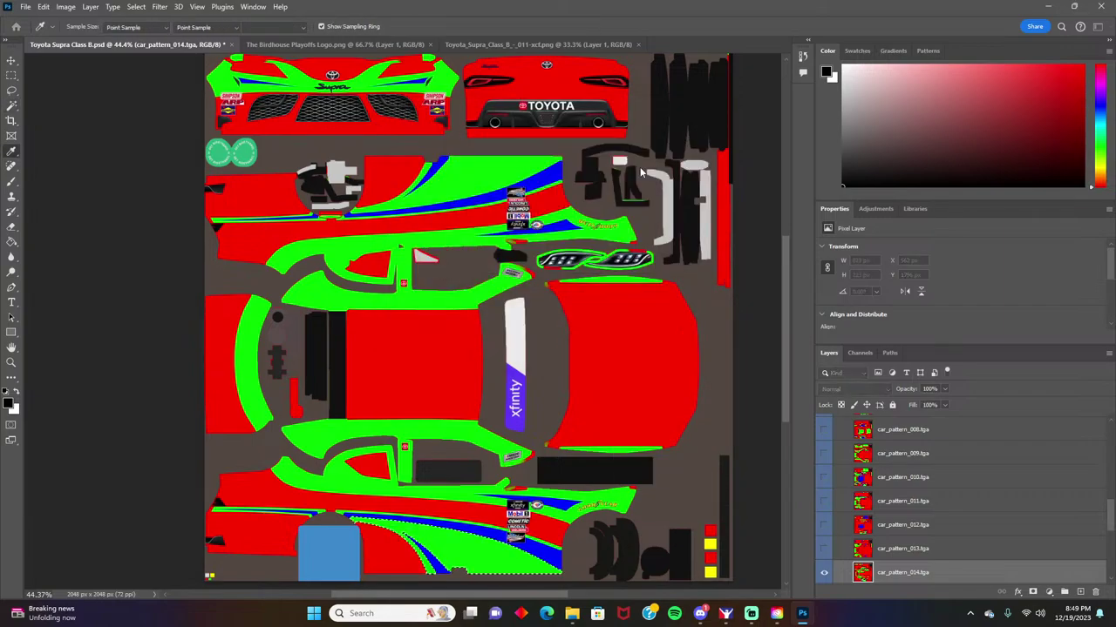
# Step: Magic-wand the green band around the window and Goodyear logo on the lower car side and fill it with fecba1
pyautogui.click(469, 497)
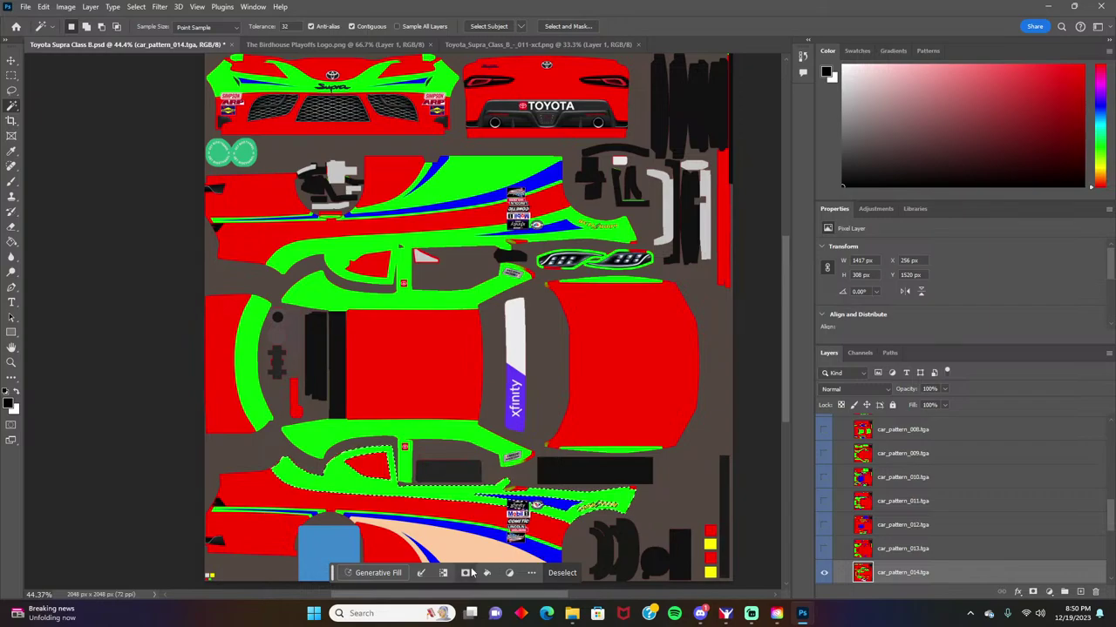
pyautogui.click(484, 572)
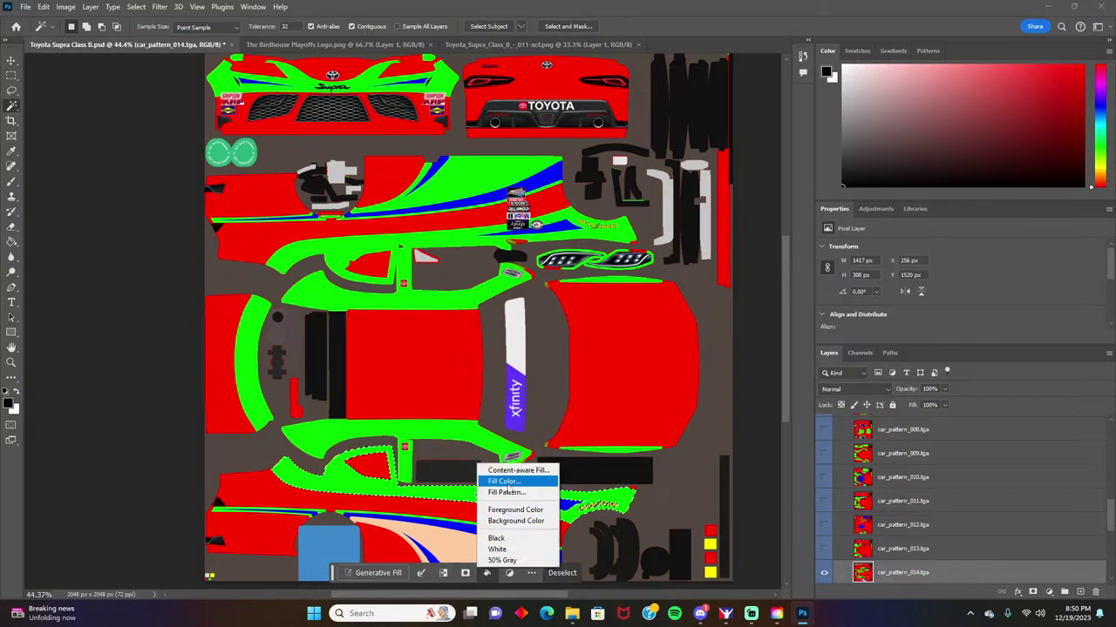
pyautogui.click(523, 476)
pyautogui.click(666, 134)
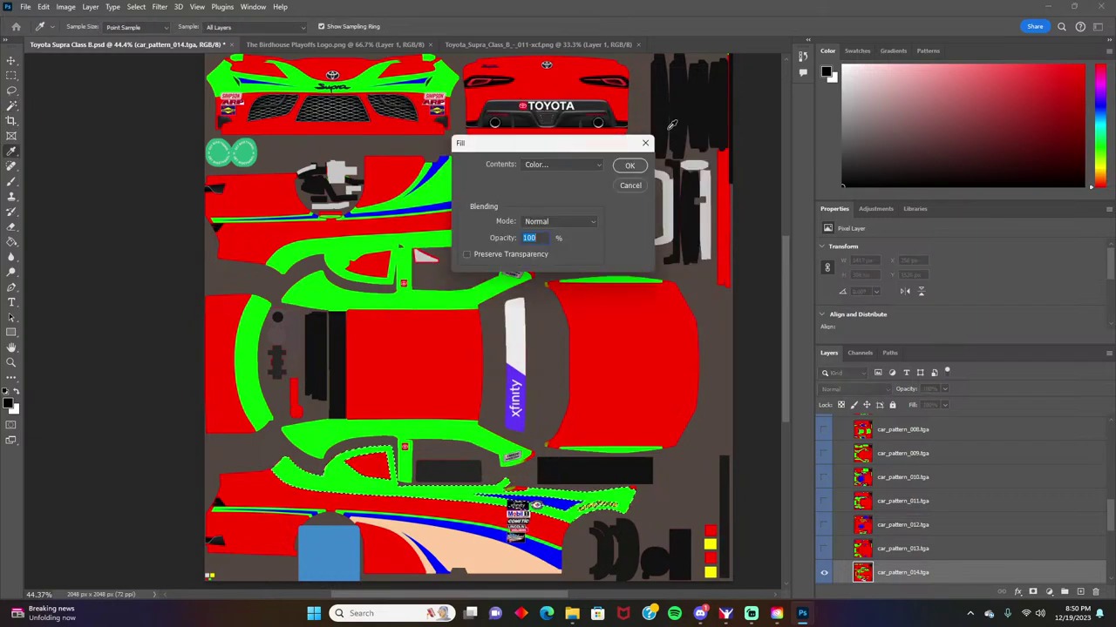
pyautogui.click(633, 166)
# Step: Select the connected green roof rails and the upper car side's window band, and fill them with fecba1
pyautogui.click(435, 438)
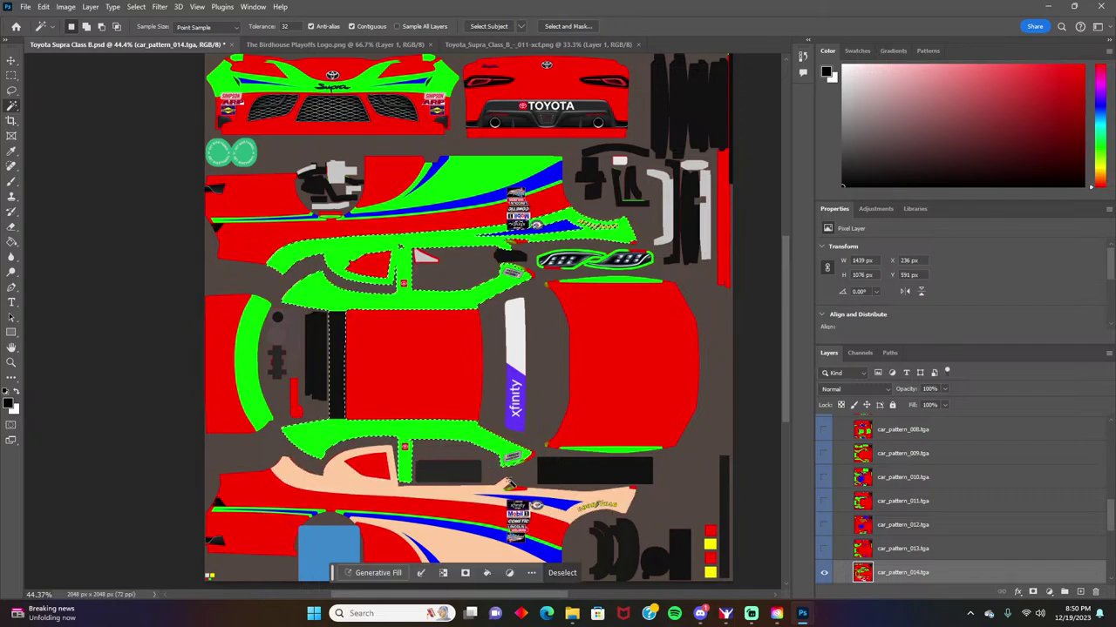
pyautogui.click(486, 573)
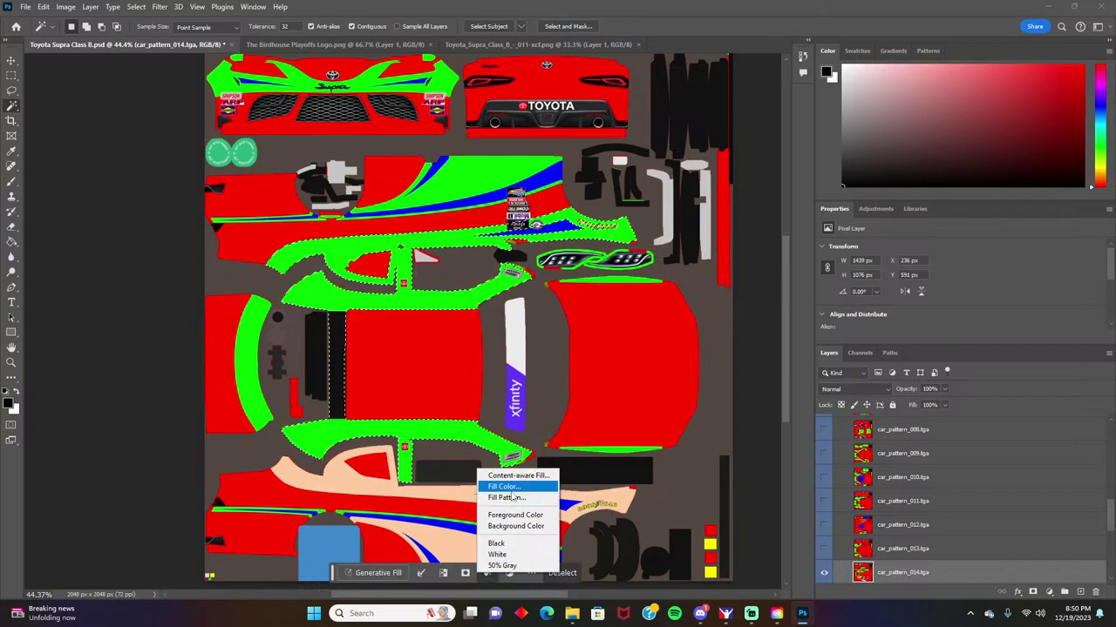
pyautogui.click(501, 485)
pyautogui.click(680, 152)
pyautogui.hotkey('shift', 'F5')
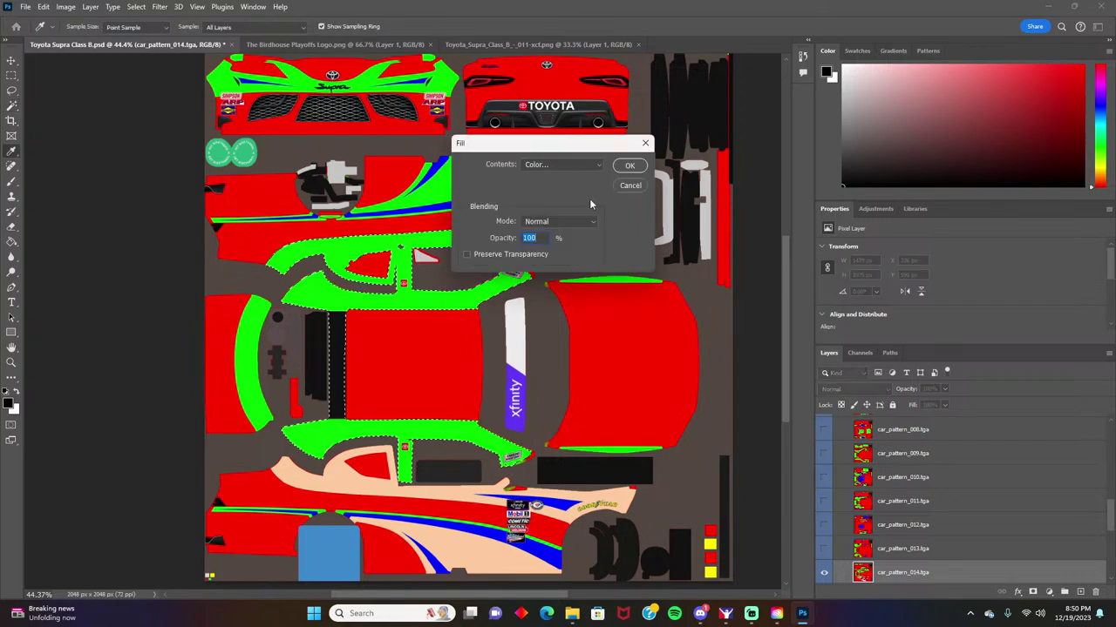
pyautogui.click(633, 166)
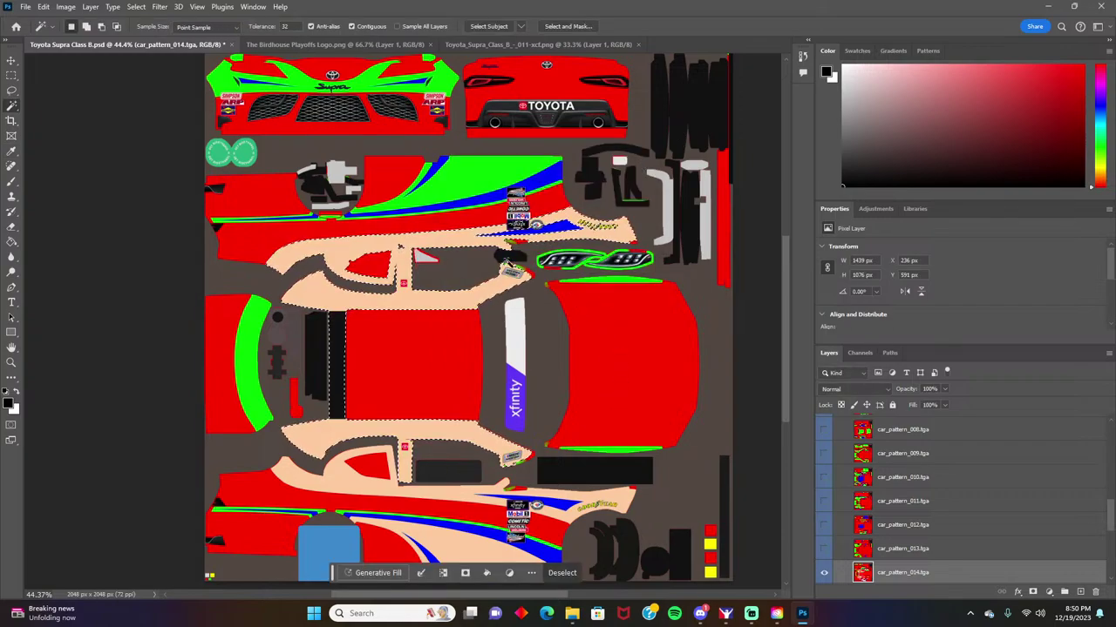
# Step: Magic-wand the large green area on the upper car side and fill it with fecba1
pyautogui.click(482, 182)
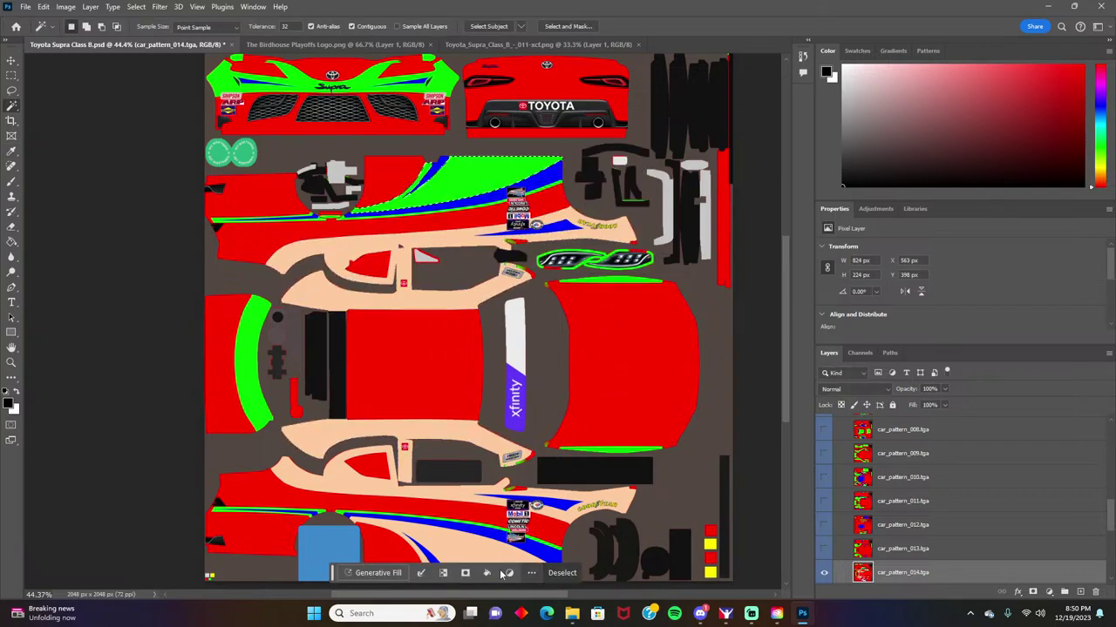
pyautogui.click(486, 572)
pyautogui.click(503, 486)
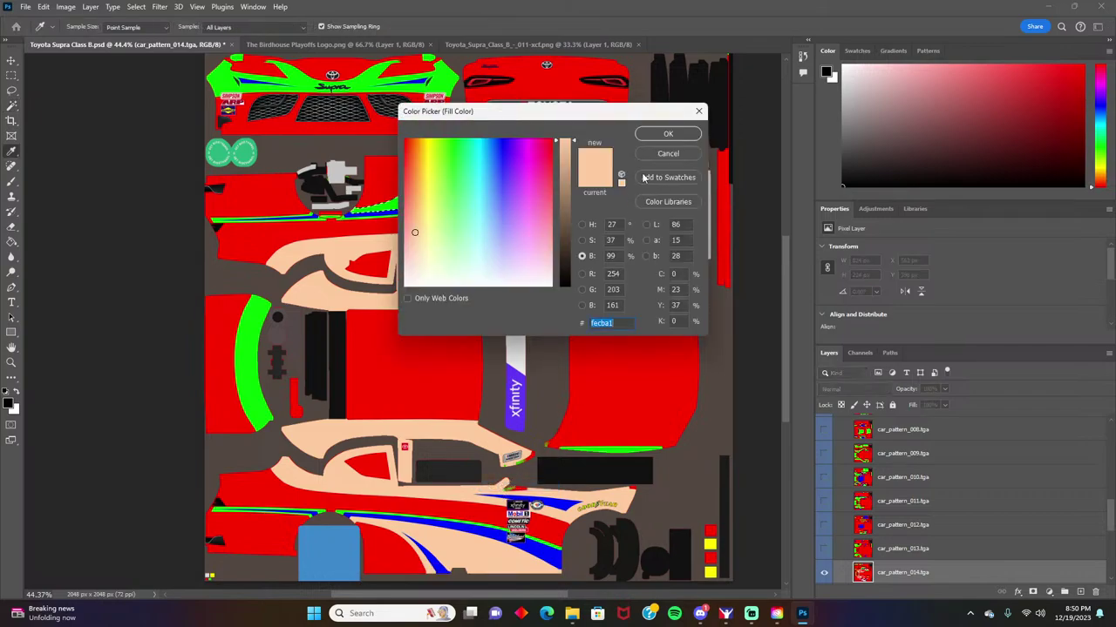
pyautogui.click(667, 133)
pyautogui.click(630, 165)
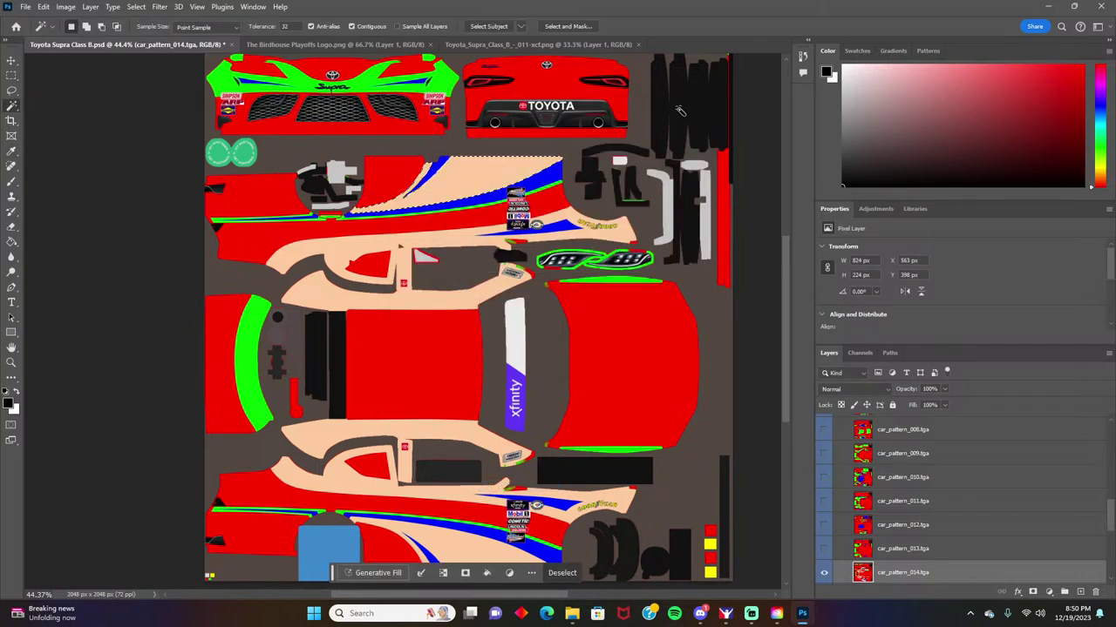
# Step: Close the open File Explorer windows, 116_template_XTS and stockcars2 supra2019
pyautogui.click(373, 84)
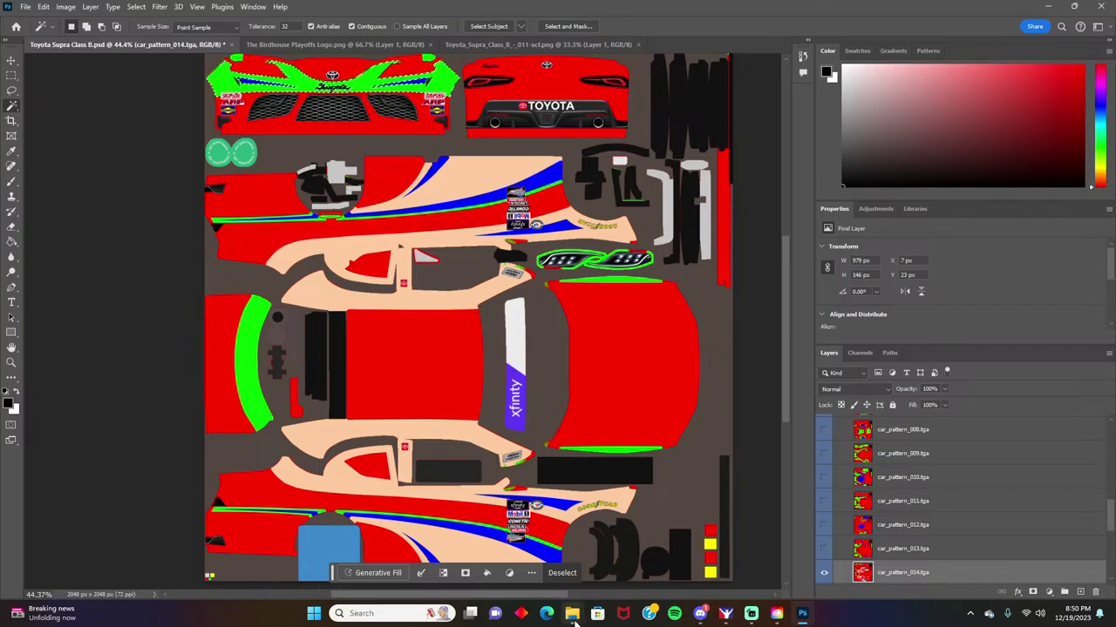
pyautogui.moveTo(572, 612)
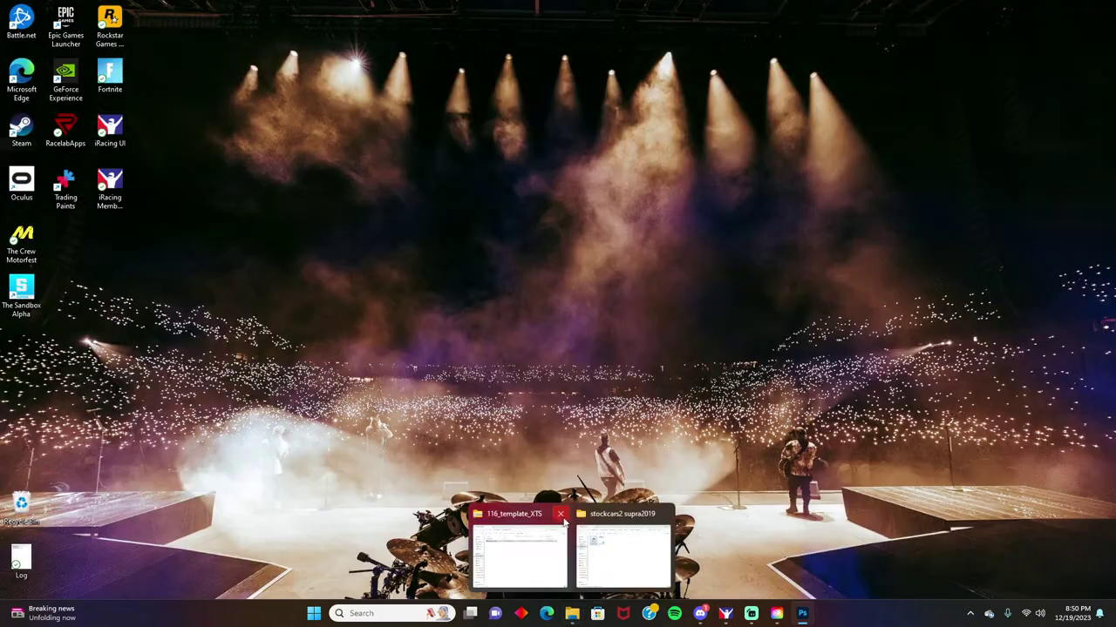
pyautogui.click(562, 514)
pyautogui.click(615, 516)
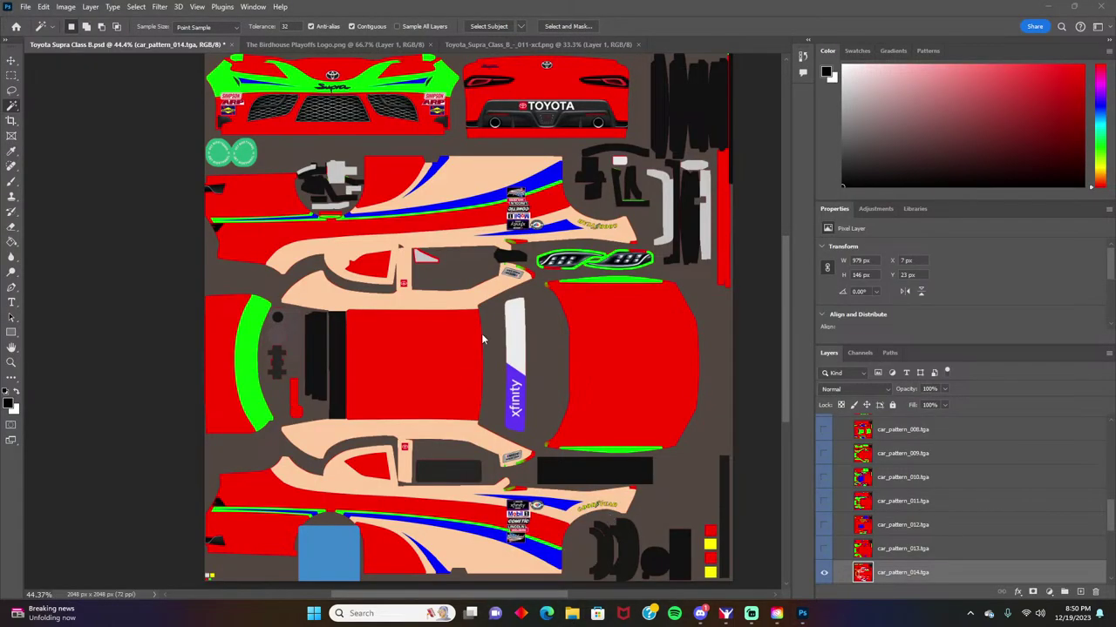
# Step: Select the green area around the Supra lettering on the front bumper and fill it with fecba1
pyautogui.click(364, 87)
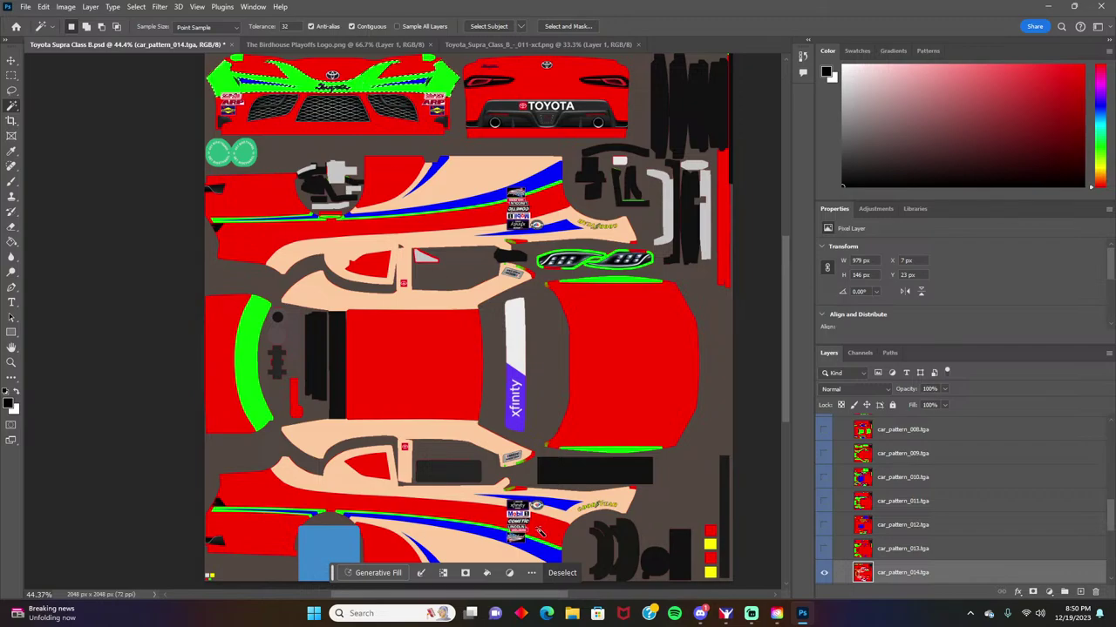
pyautogui.click(486, 573)
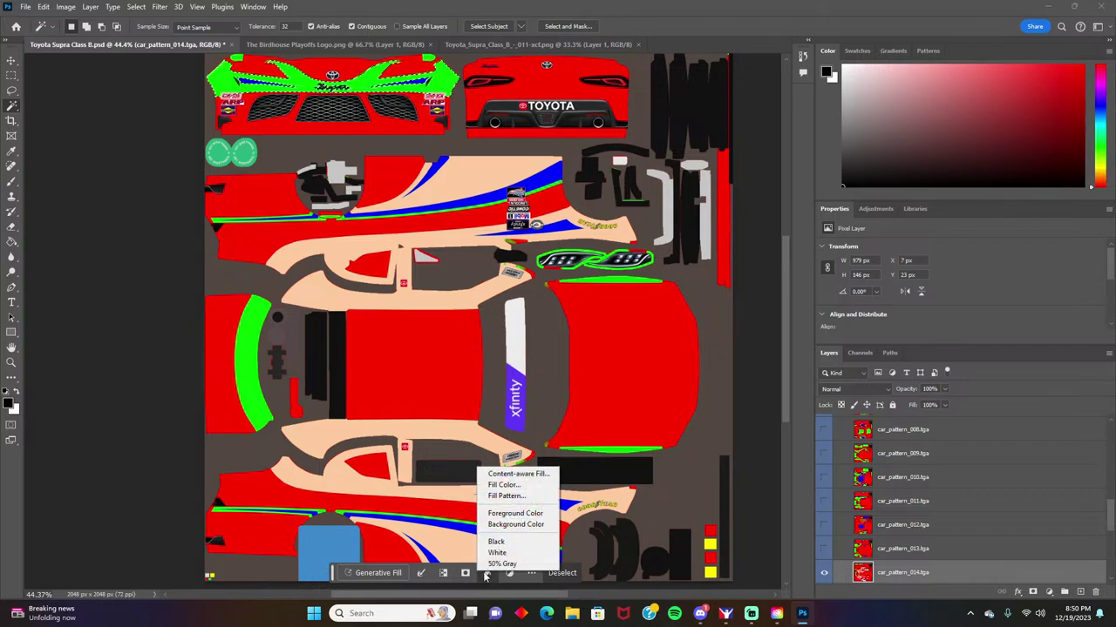
pyautogui.click(510, 487)
pyautogui.click(670, 136)
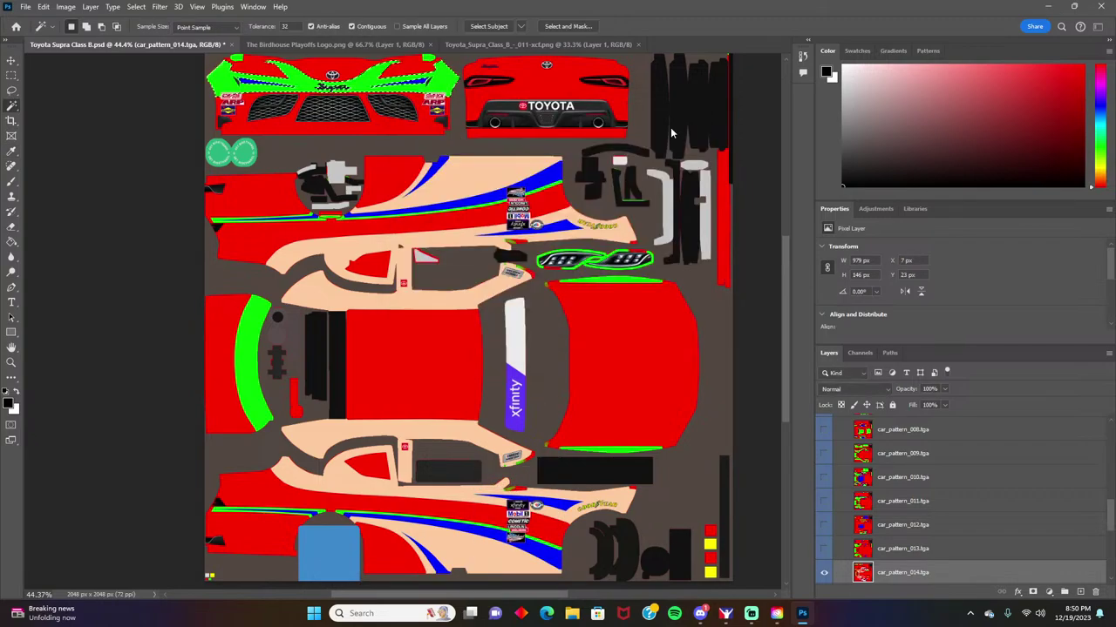
pyautogui.click(629, 165)
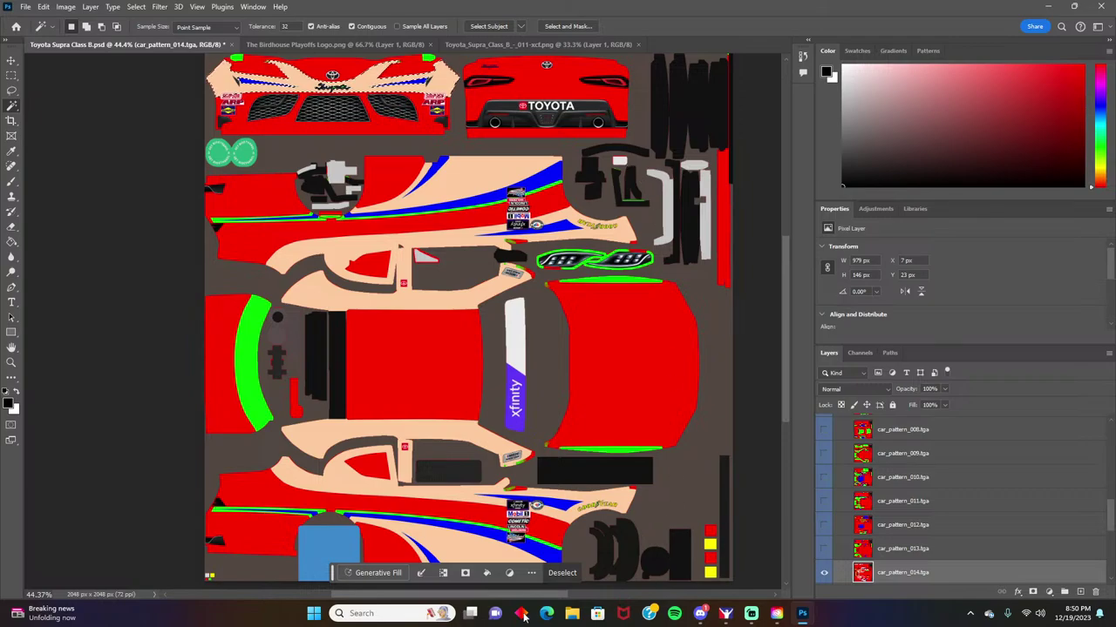
# Step: Select the curved green band on the rear deck and fill it with fecba1
pyautogui.click(248, 364)
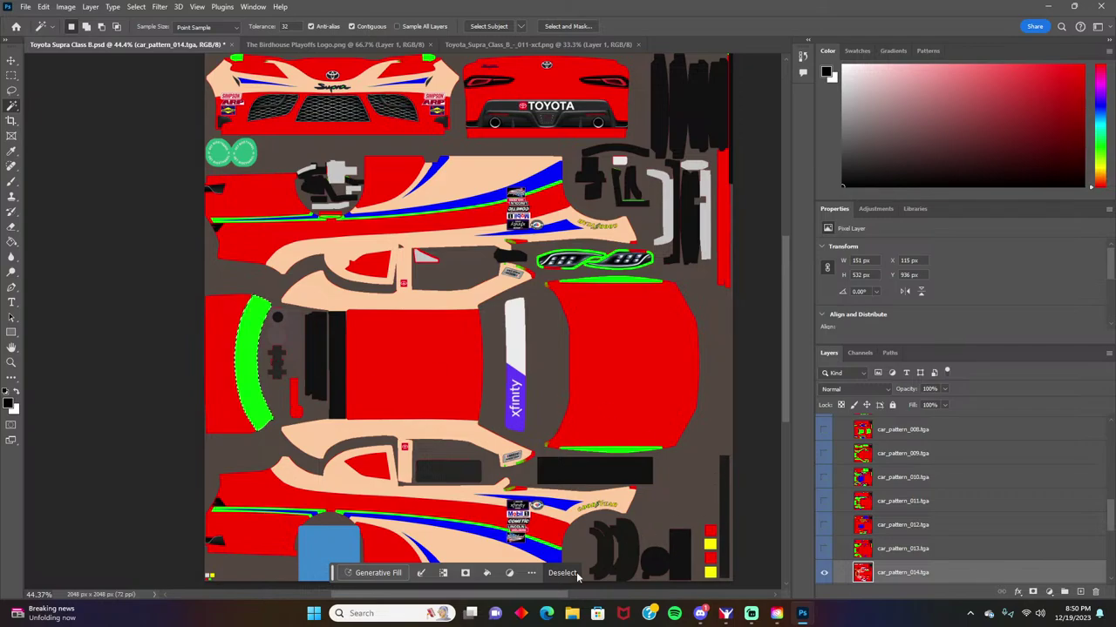
pyautogui.click(486, 573)
pyautogui.click(514, 481)
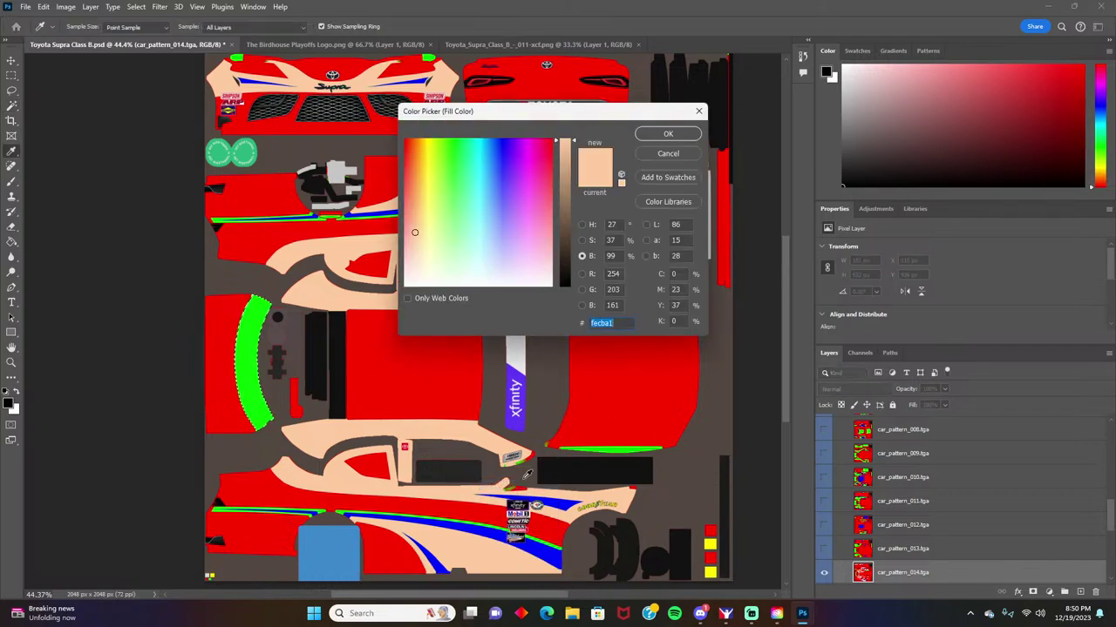
pyautogui.click(664, 133)
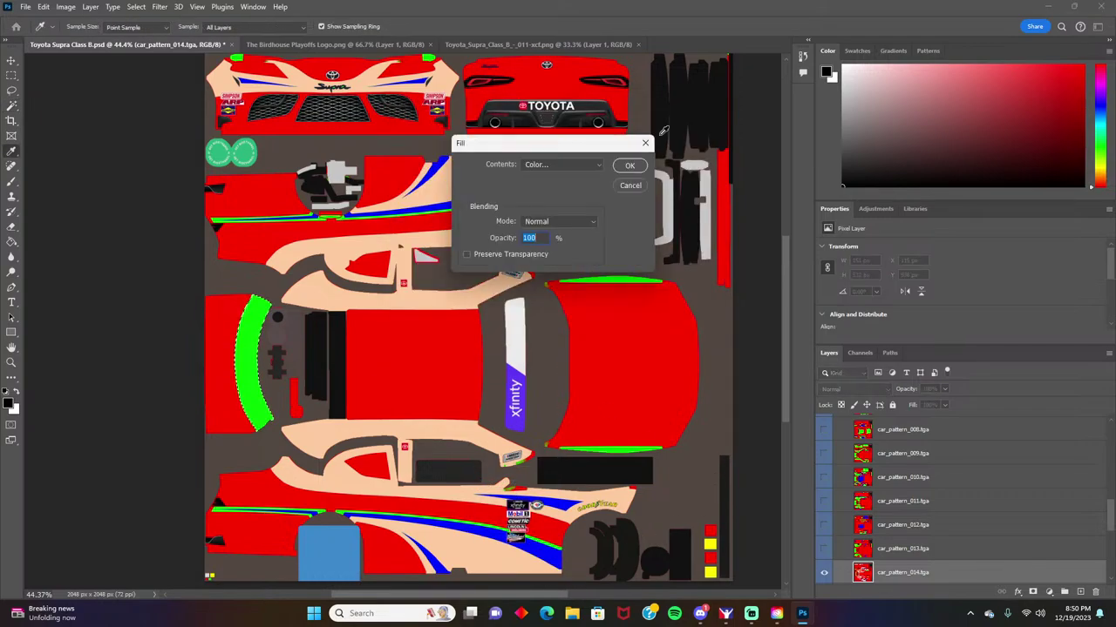
pyautogui.click(631, 165)
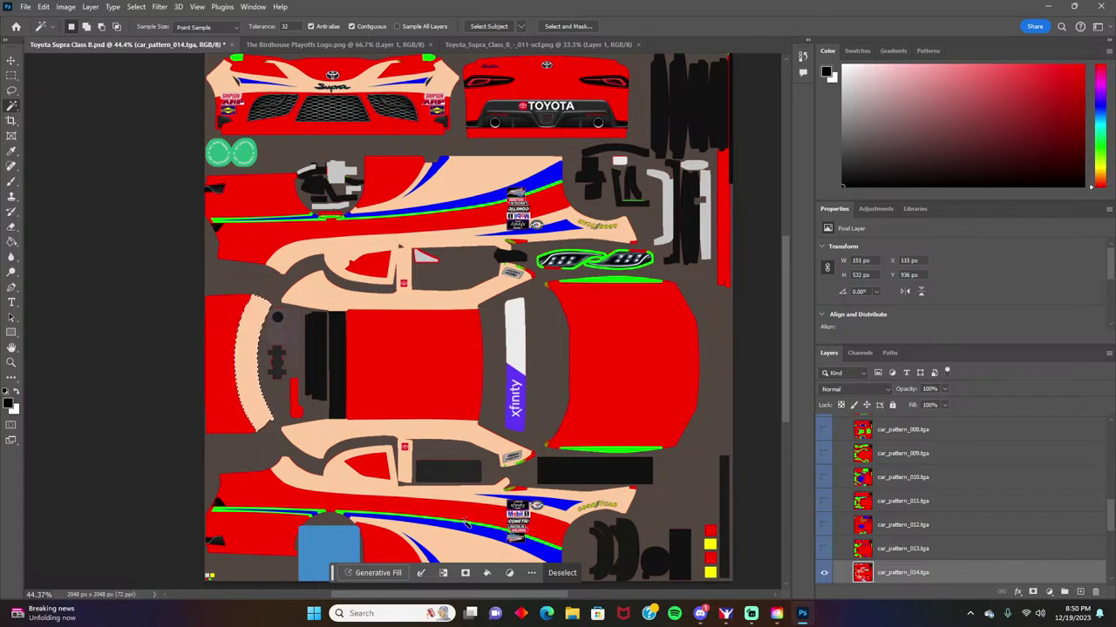
# Step: Select the thin green stripe beneath the blue swoosh on the upper car side and fill it with fecba1
pyautogui.scroll(3, 466, 523)
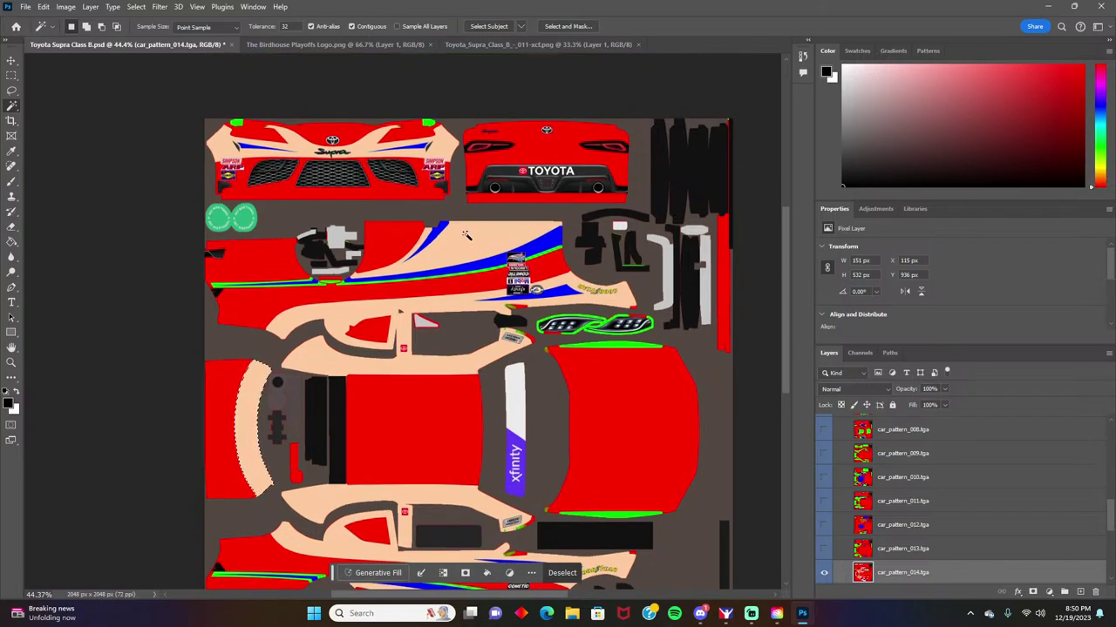
pyautogui.hscroll(-2, 464, 205)
pyautogui.hscroll(2, 463, 205)
pyautogui.scroll(6, 446, 248)
pyautogui.scroll(4, 445, 262)
pyautogui.scroll(2, 445, 266)
pyautogui.scroll(-5, 448, 267)
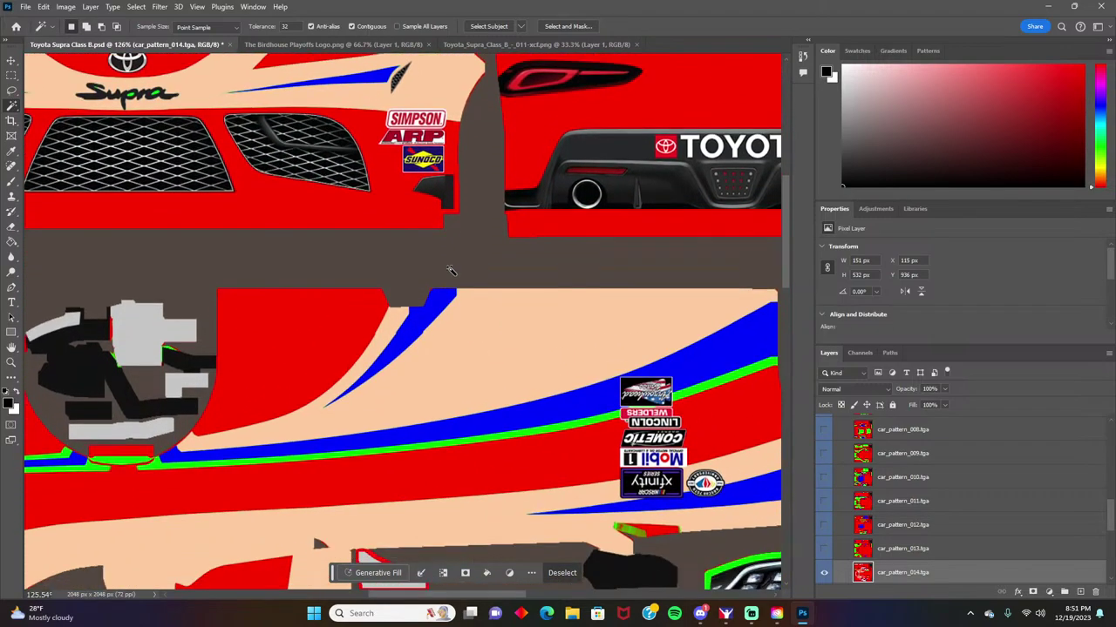
pyautogui.scroll(-5, 451, 270)
pyautogui.scroll(-1, 471, 300)
pyautogui.click(491, 279)
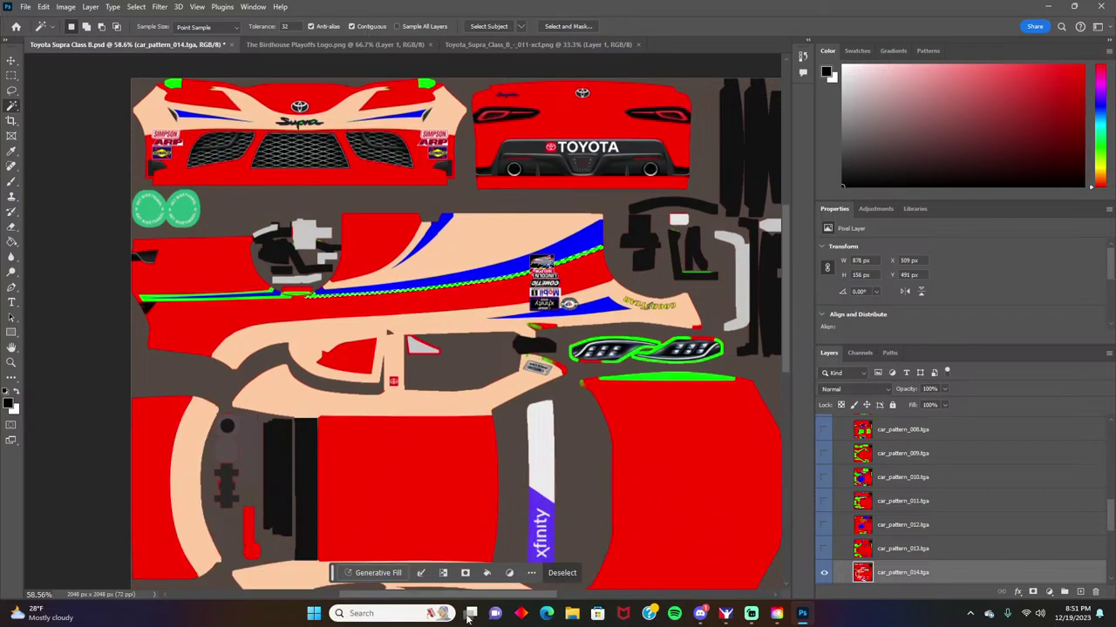
pyautogui.click(487, 573)
pyautogui.click(515, 491)
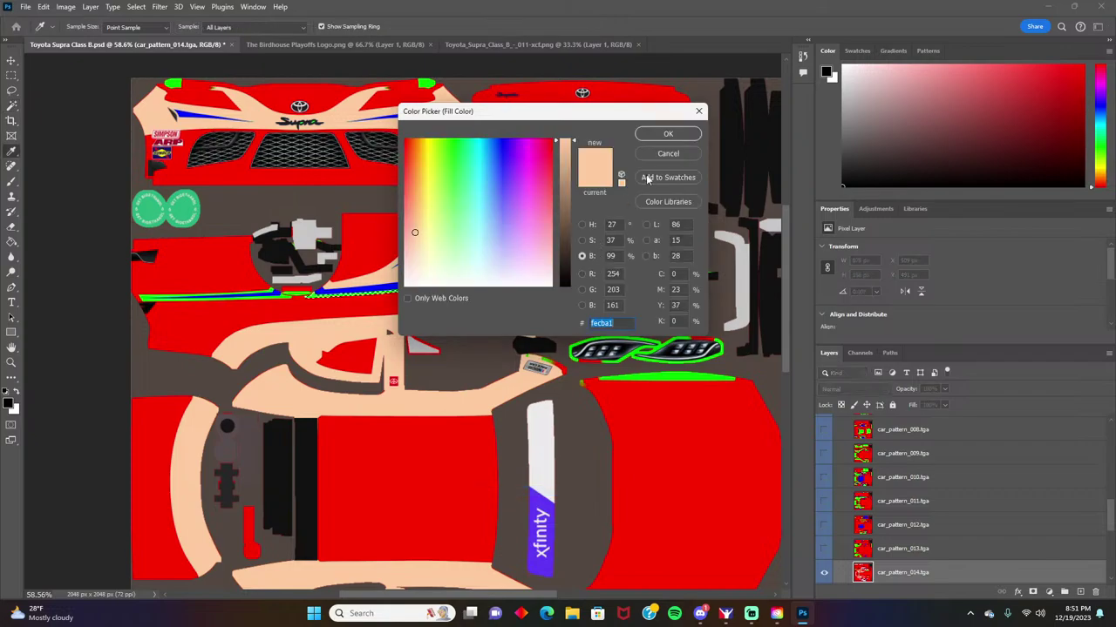
pyautogui.click(665, 135)
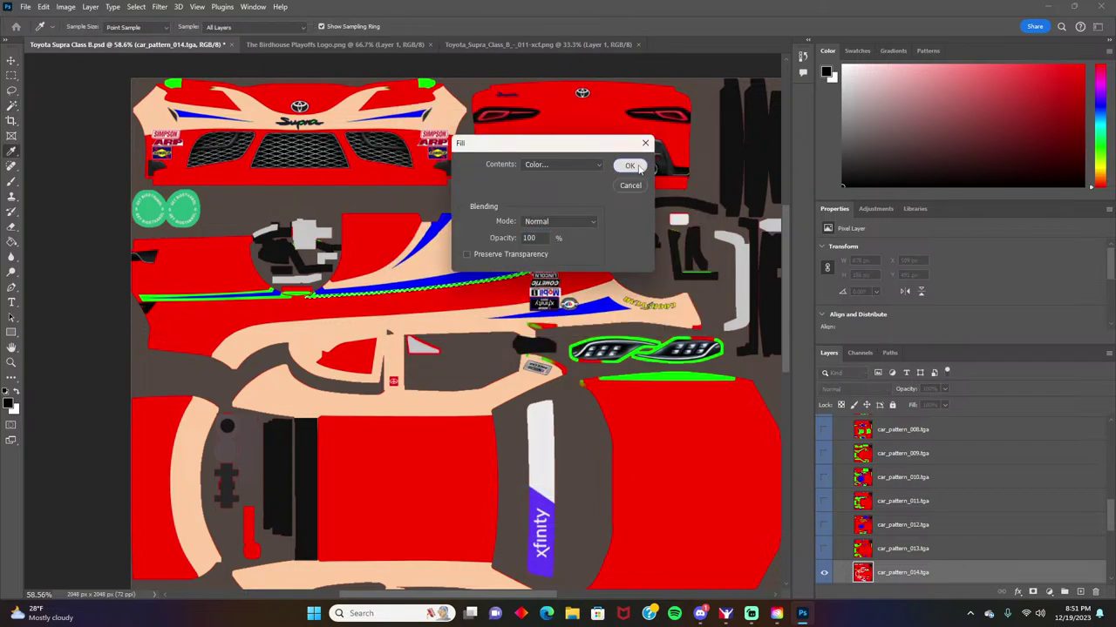
pyautogui.click(630, 165)
# Step: Select the thin green striping behind the rear wheel arch on the upper car side and fill it with fecba1
pyautogui.click(285, 299)
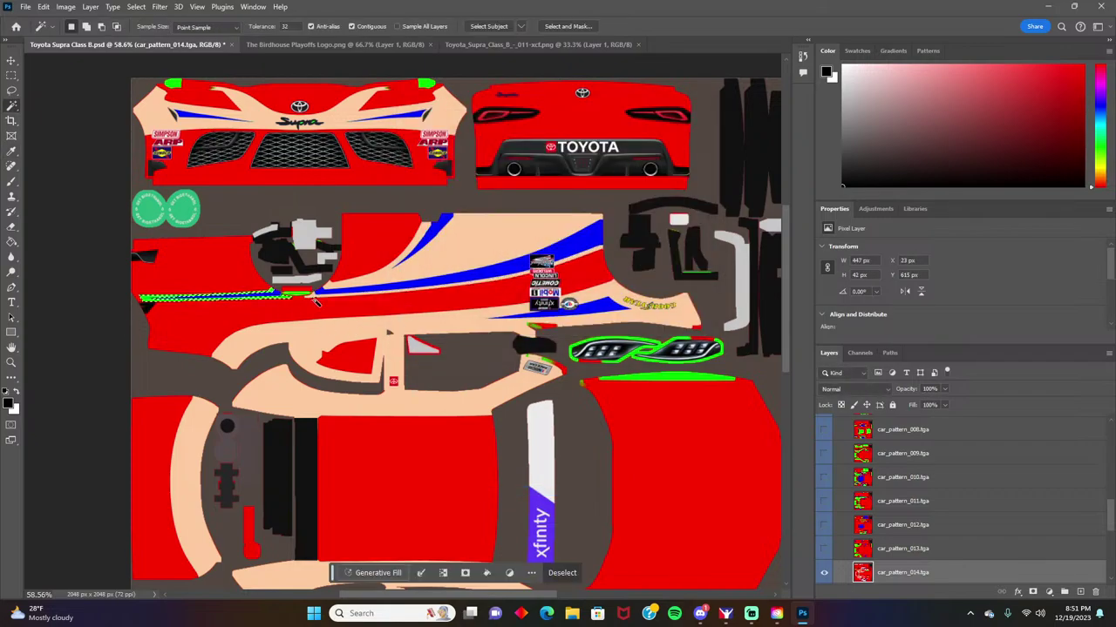
pyautogui.click(486, 573)
pyautogui.click(504, 491)
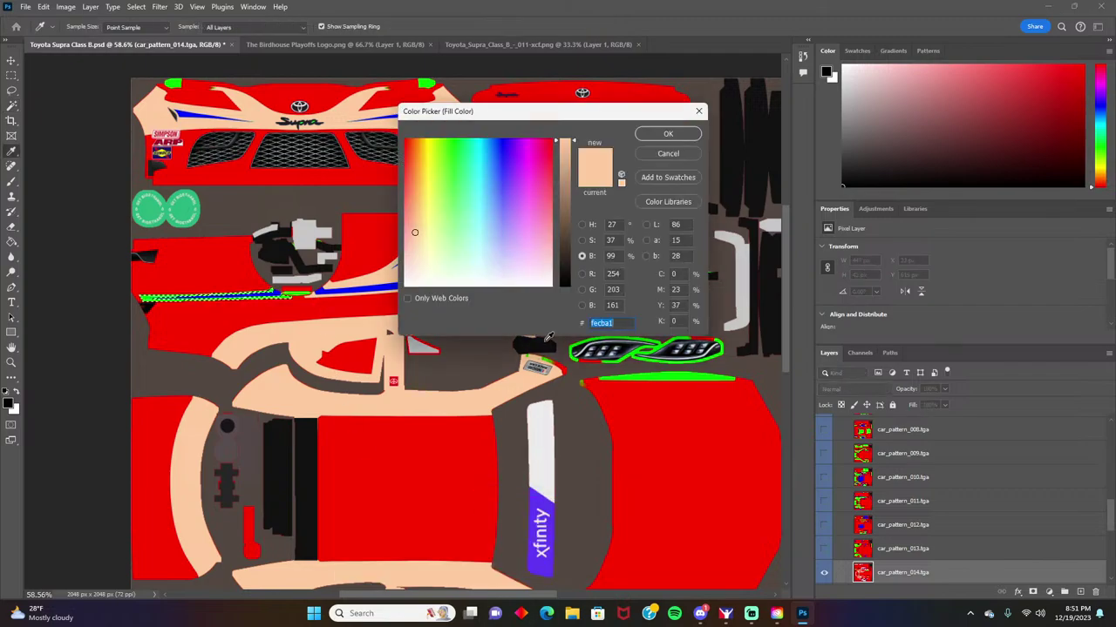
pyautogui.click(660, 138)
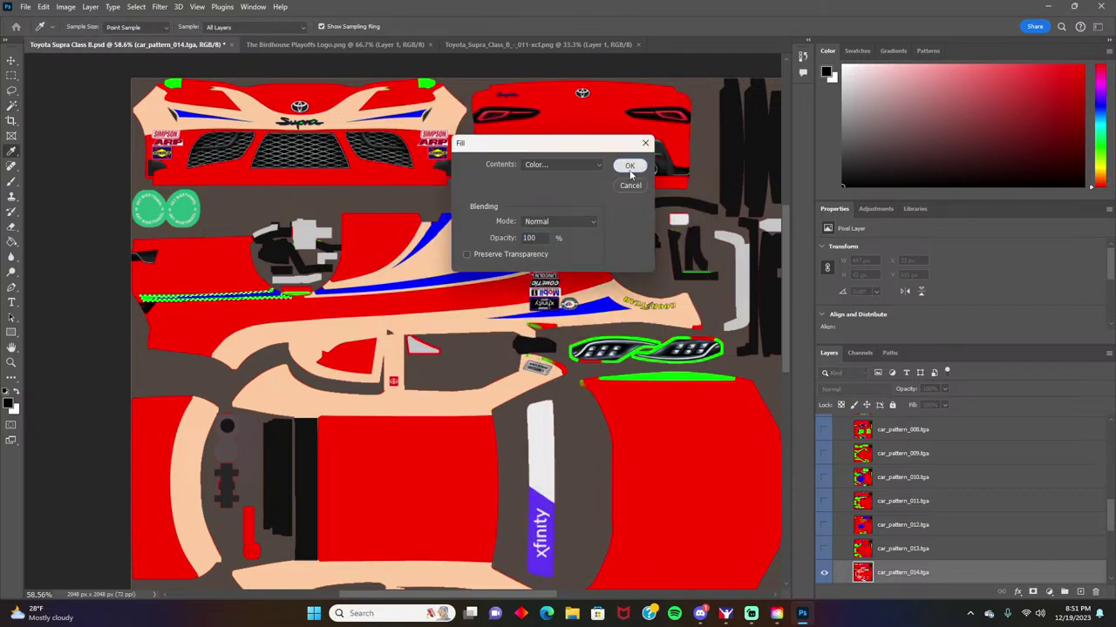
pyautogui.click(634, 166)
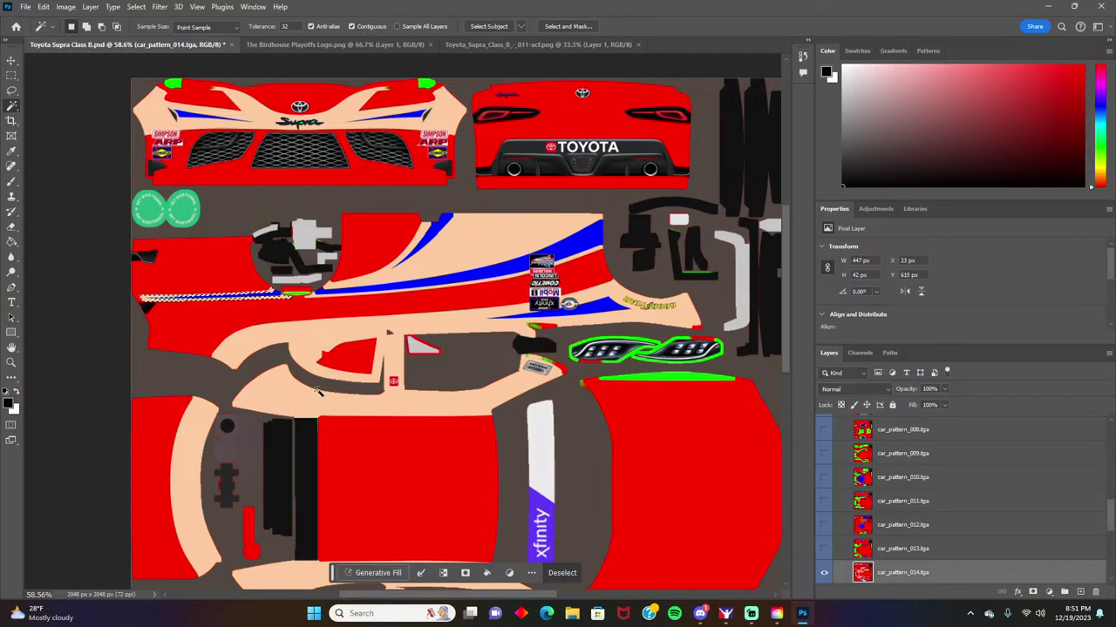
# Step: Select the long green stripe above the blue swoosh on the lower car side and fill it with fecba1
pyautogui.scroll(-3, 369, 380)
pyautogui.scroll(-1, 378, 384)
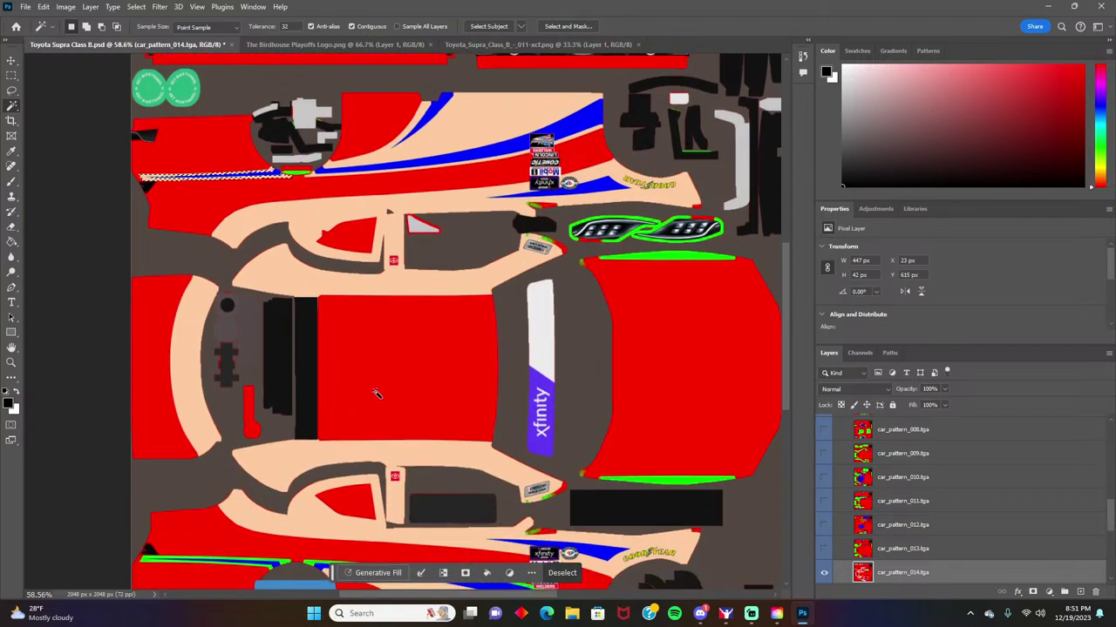
pyautogui.scroll(-2, 224, 453)
pyautogui.scroll(2, 305, 435)
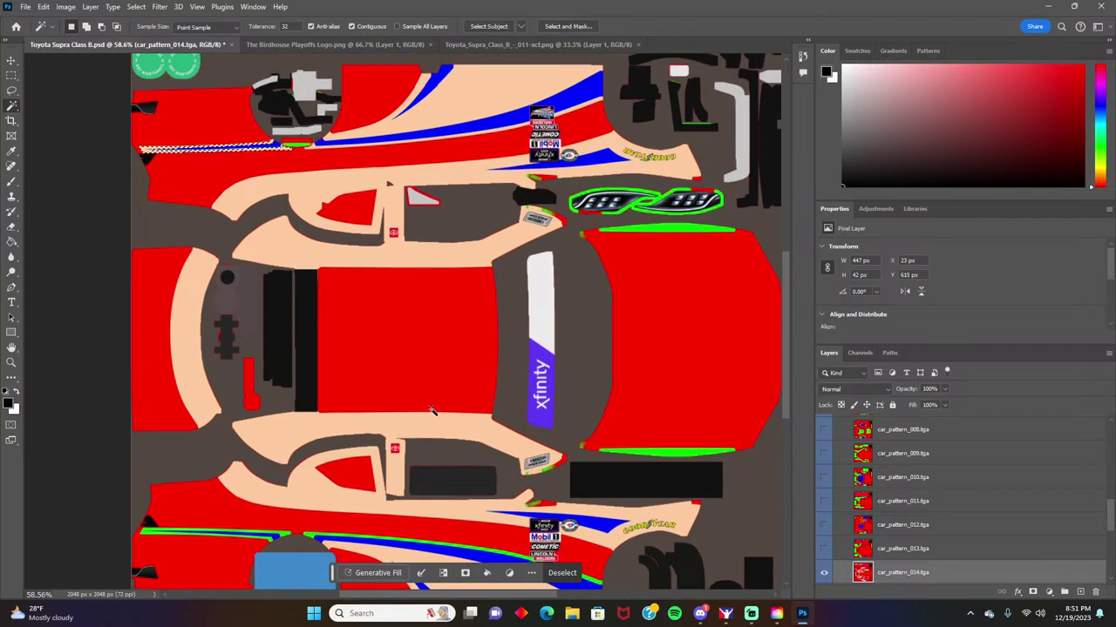
pyautogui.scroll(-3, 392, 420)
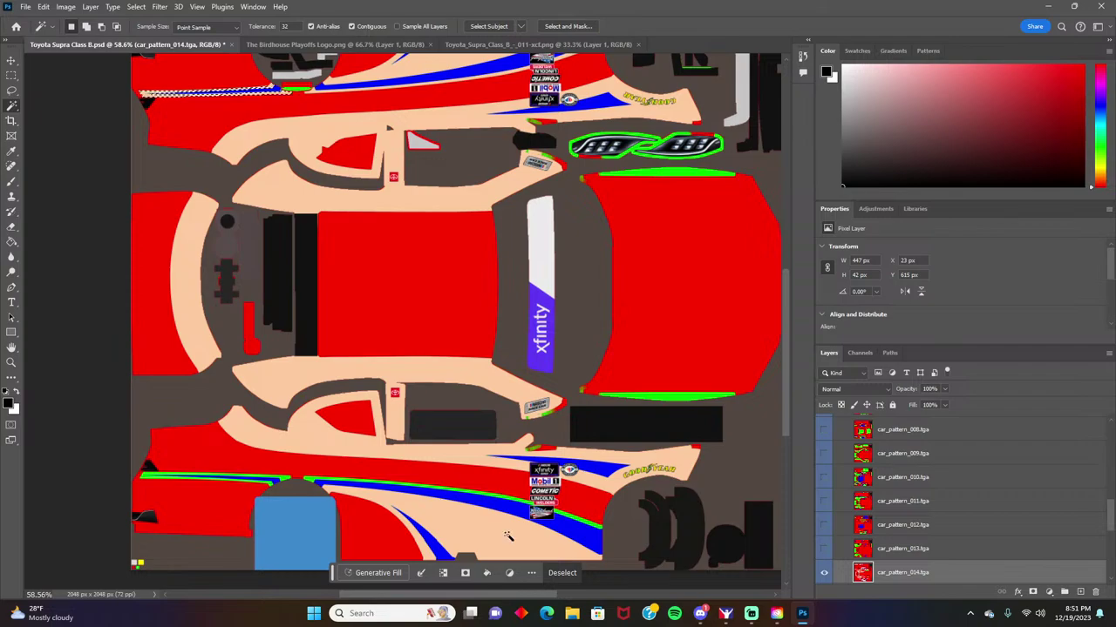
pyautogui.scroll(1, 504, 406)
pyautogui.scroll(5, 504, 406)
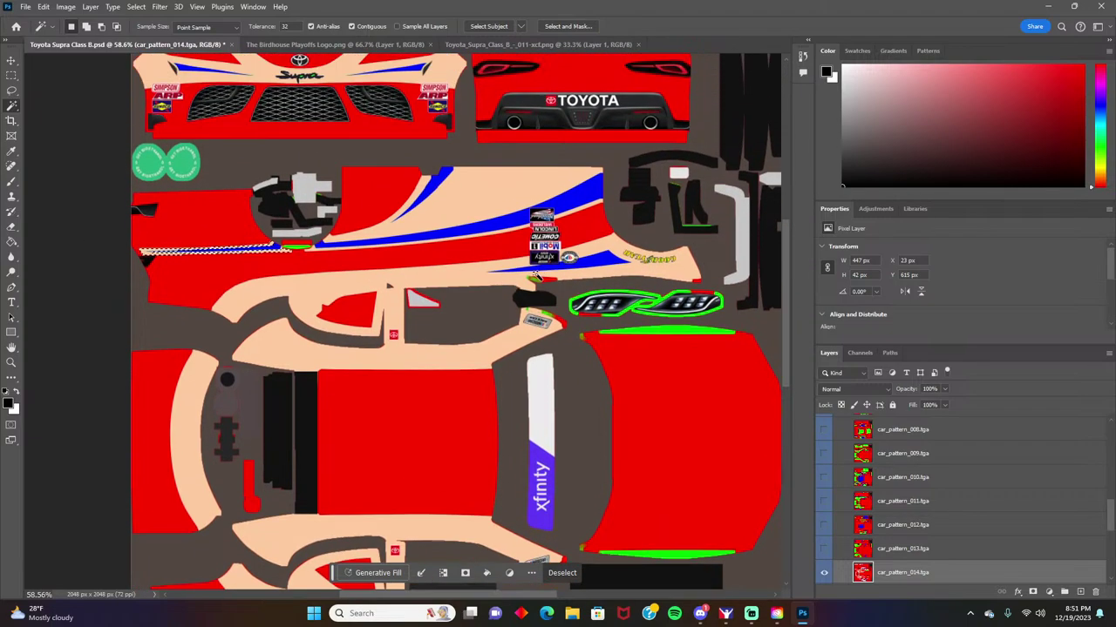
pyautogui.scroll(-5, 353, 349)
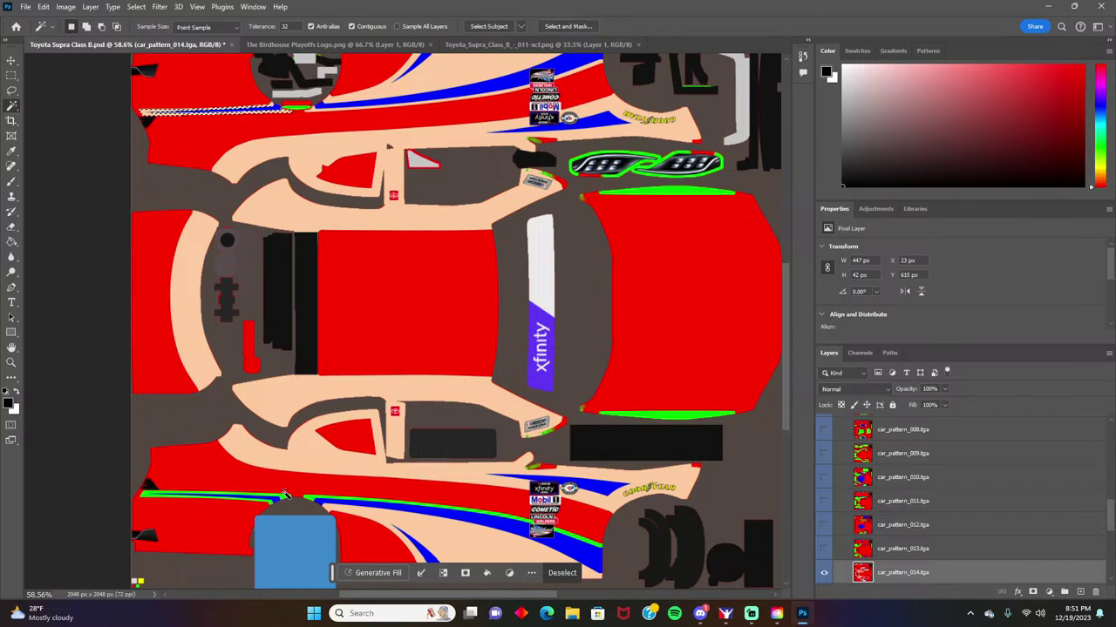
pyautogui.click(315, 498)
pyautogui.click(486, 572)
pyautogui.click(504, 491)
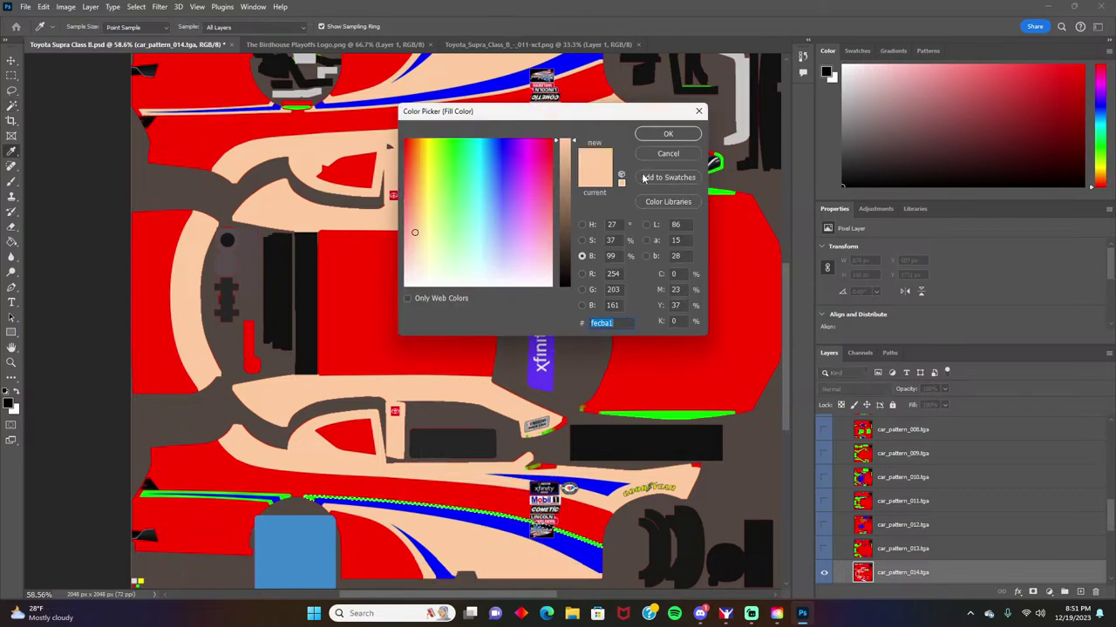
pyautogui.click(667, 132)
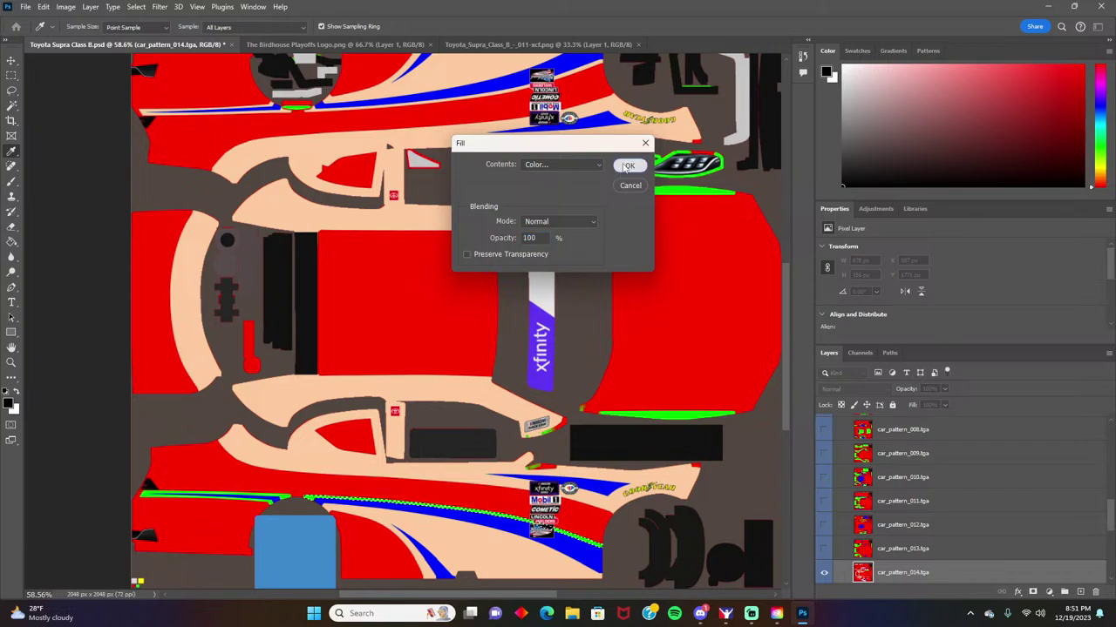
pyautogui.click(629, 166)
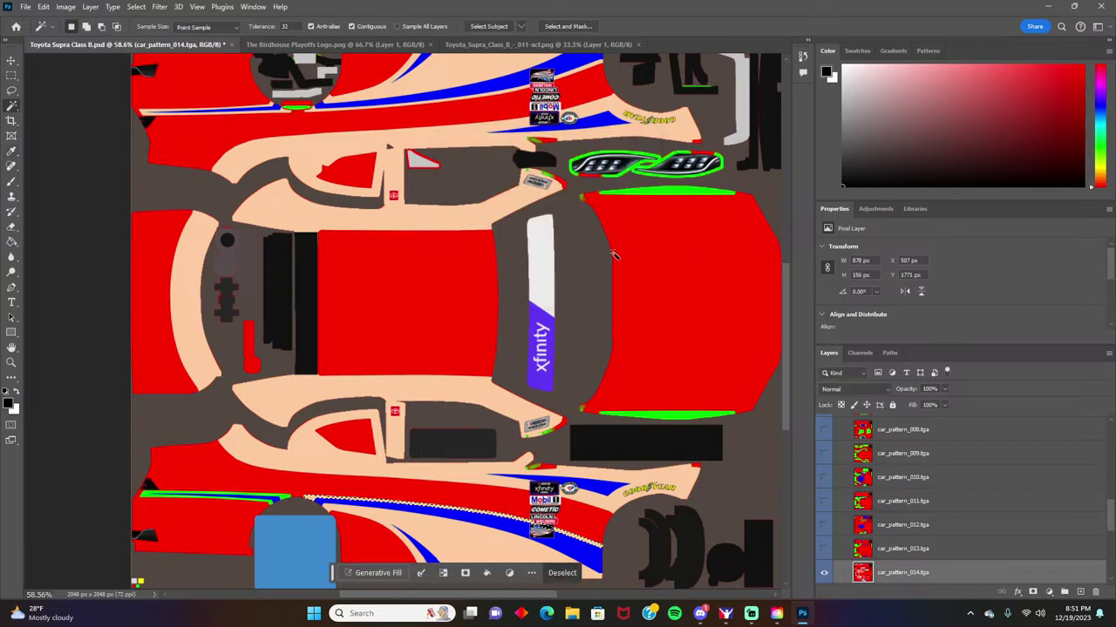
# Step: Fill the green striping behind the rear wheel arch on the lower car side with fecba1 and clear the selection
pyautogui.click(270, 503)
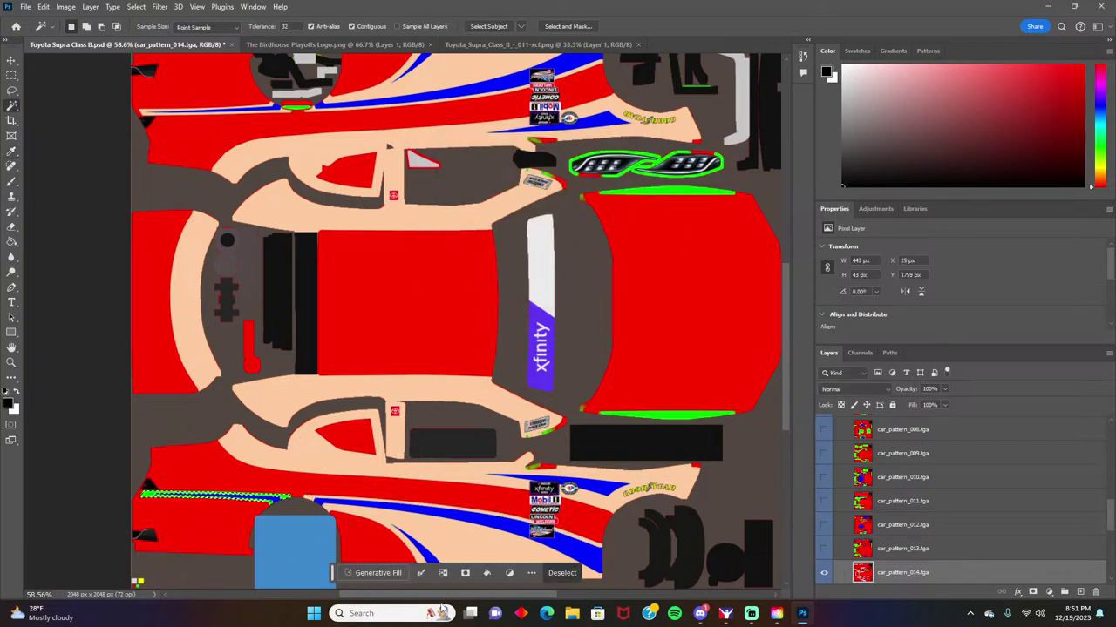
pyautogui.click(486, 574)
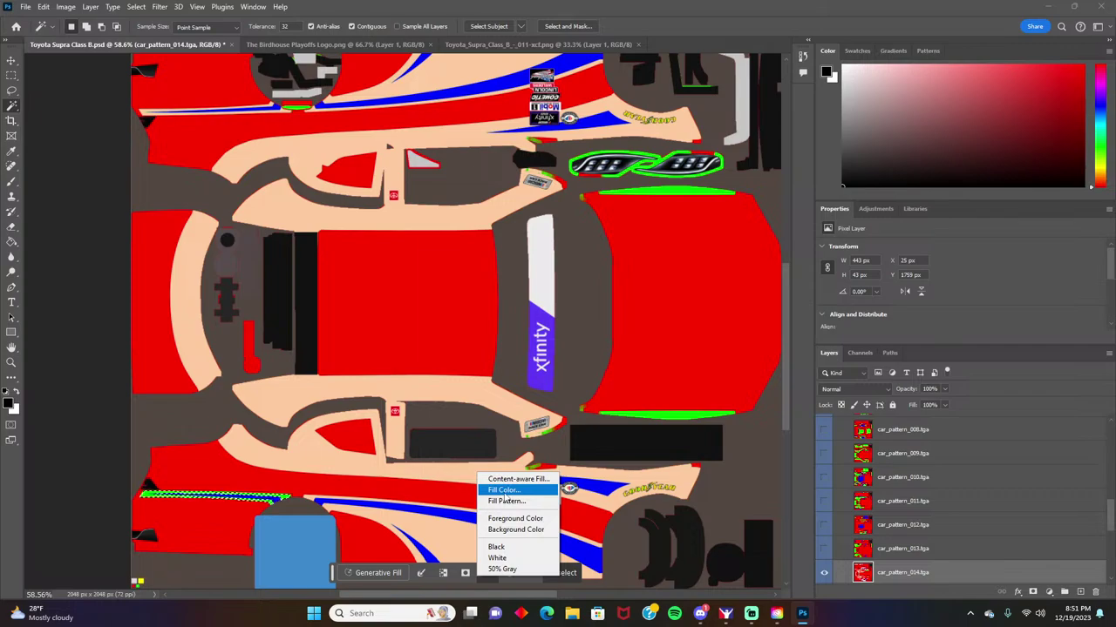
pyautogui.click(504, 491)
pyautogui.click(667, 135)
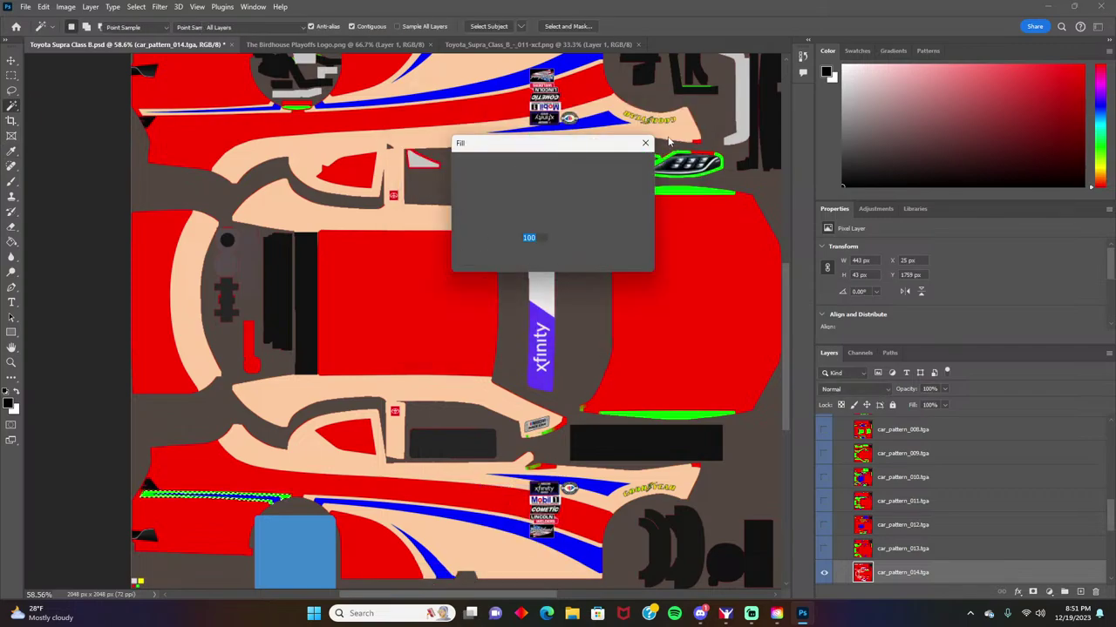
pyautogui.click(627, 166)
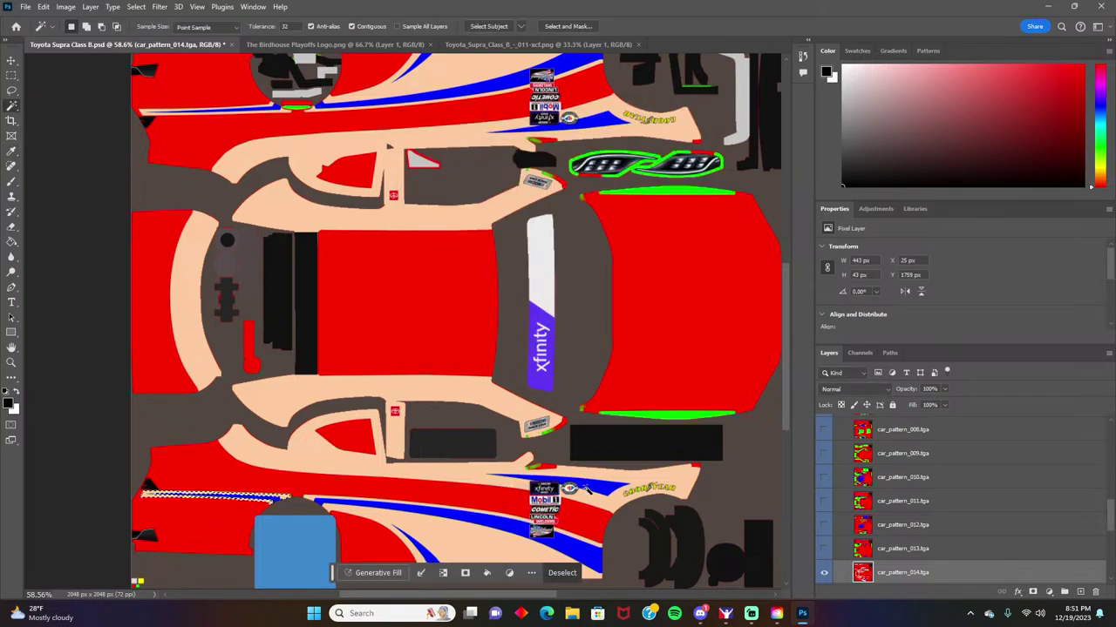
pyautogui.click(562, 574)
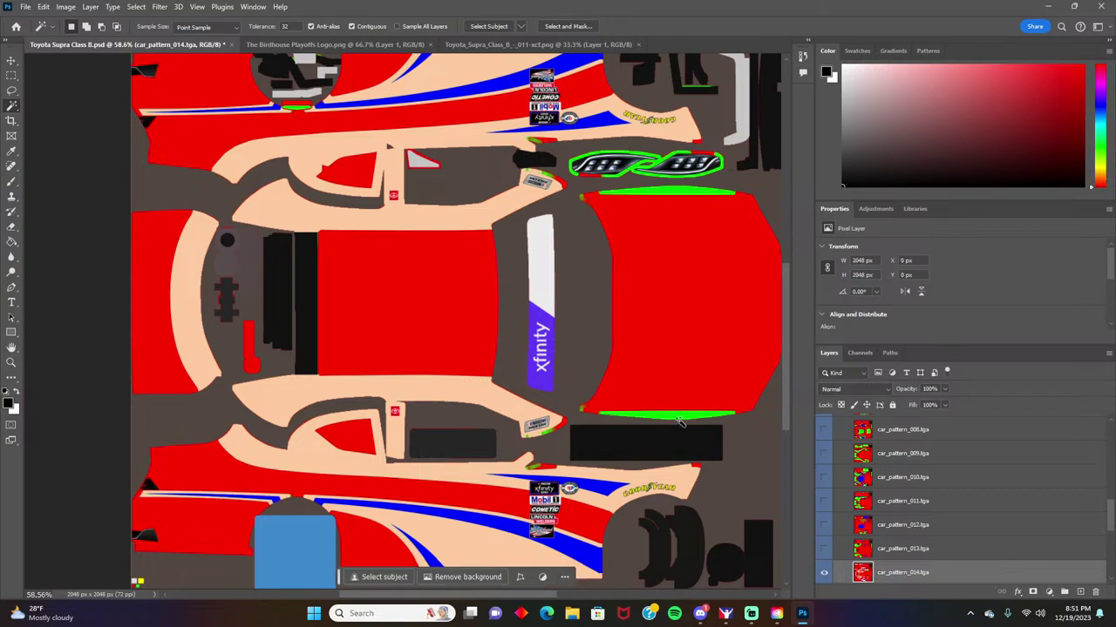
pyautogui.scroll(3, 679, 419)
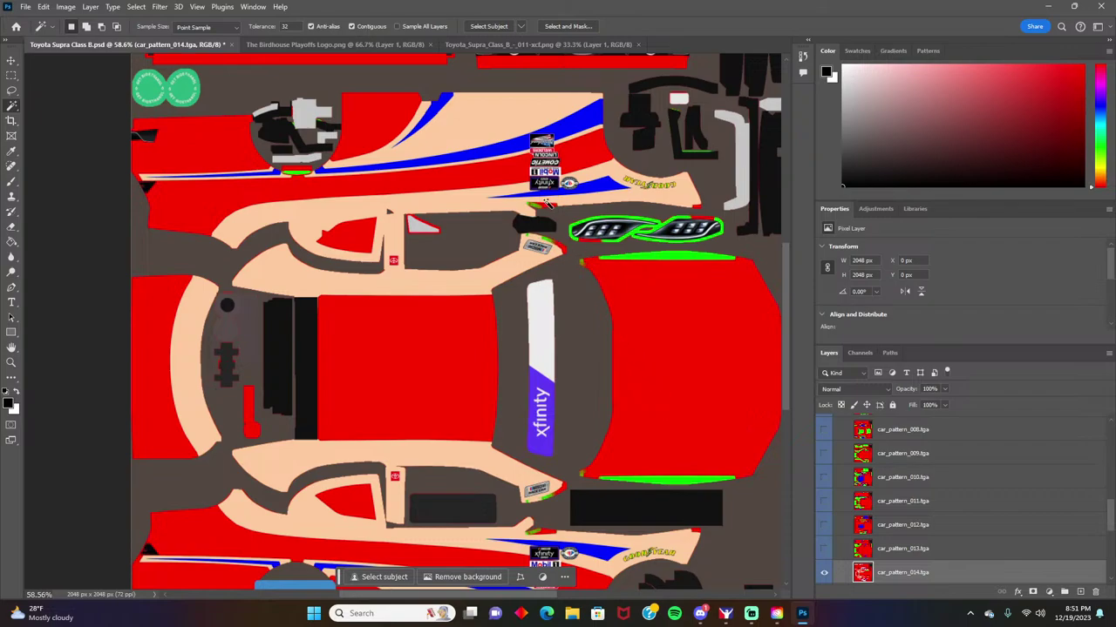
pyautogui.click(548, 241)
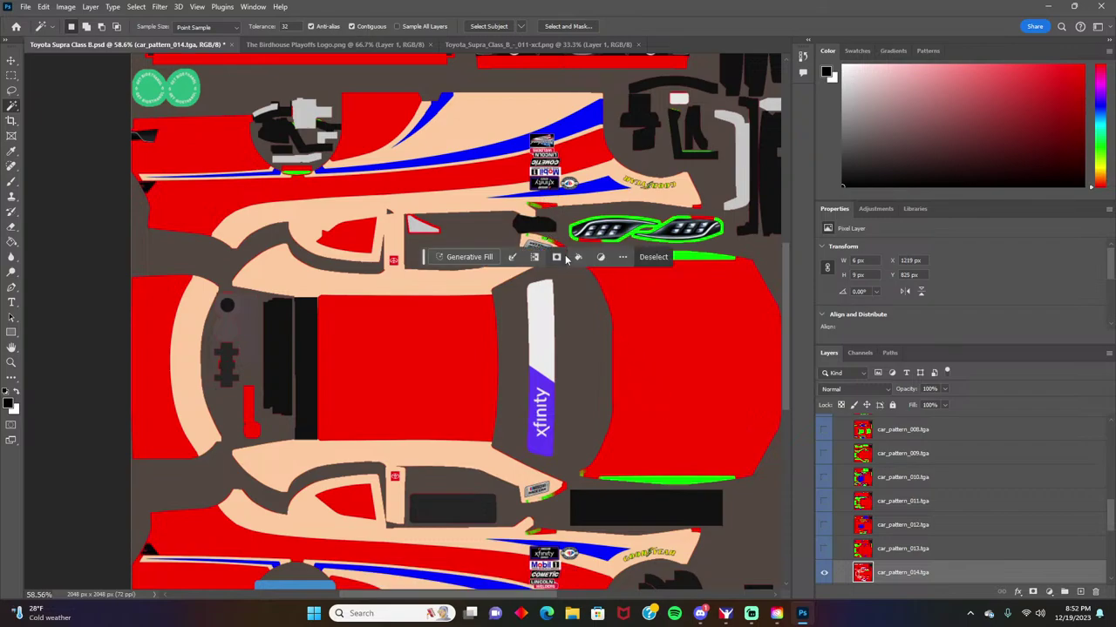
pyautogui.hotkey('ctrl', 'd')
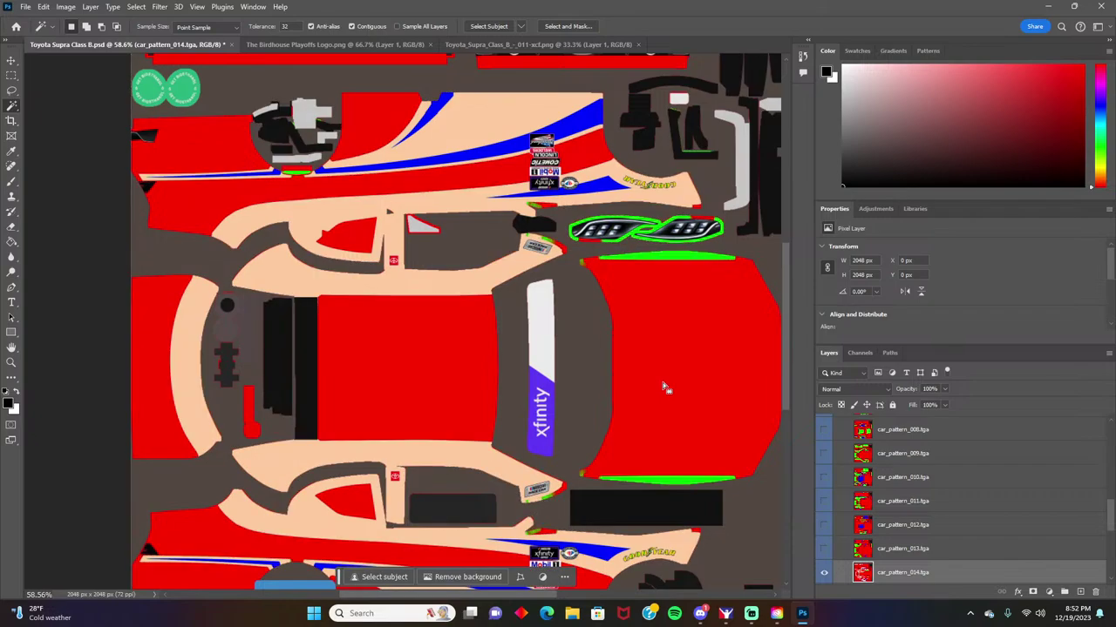
pyautogui.scroll(6, 513, 309)
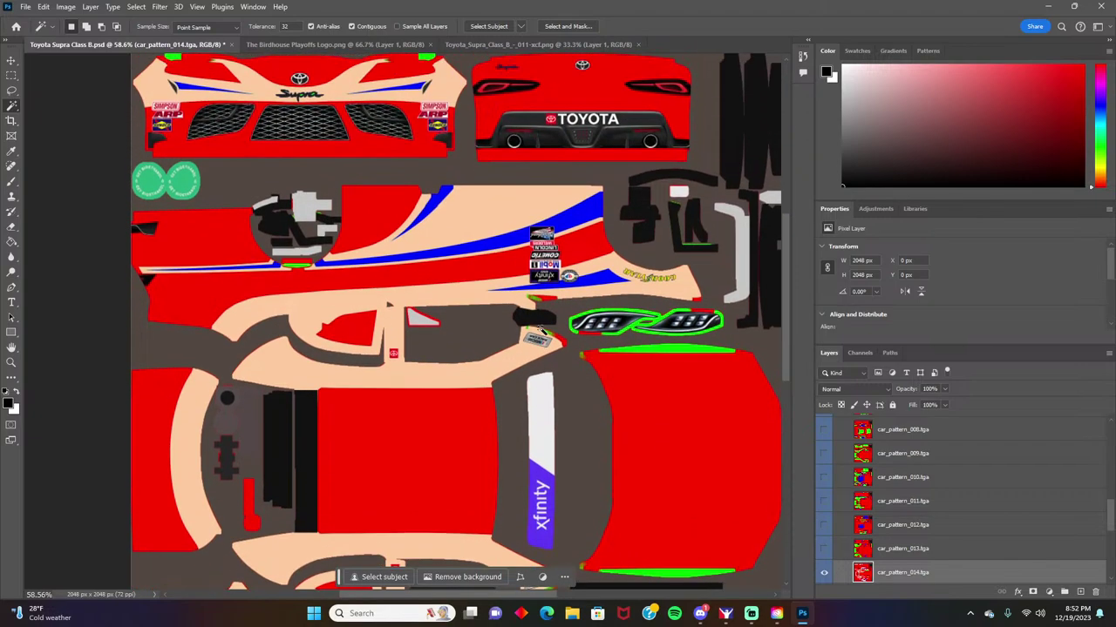
pyautogui.scroll(-8, 551, 360)
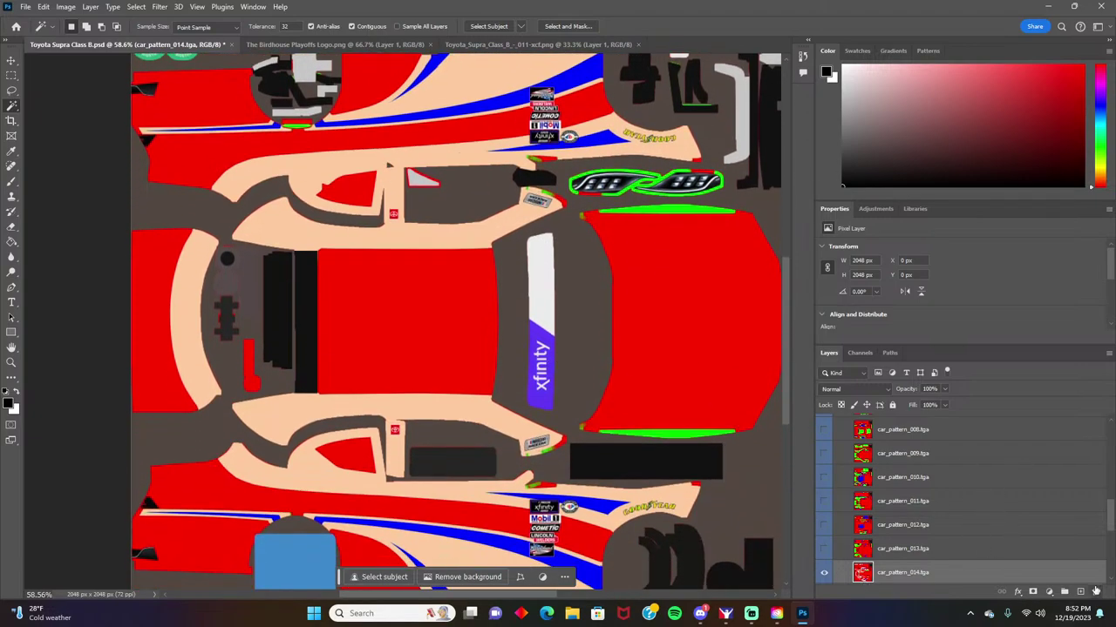
pyautogui.click(1095, 592)
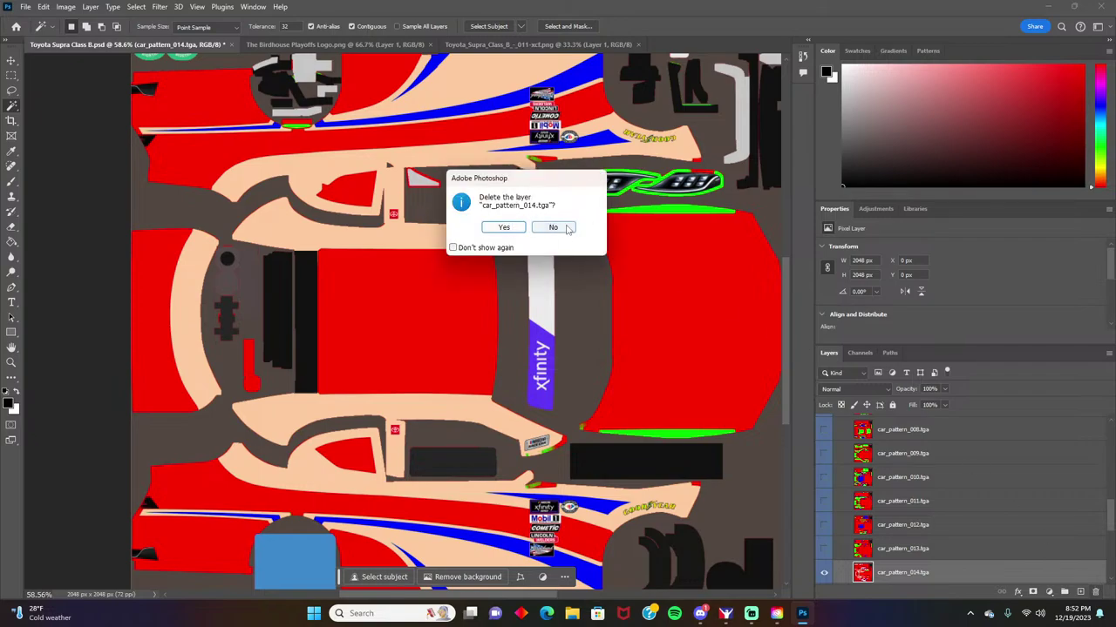
pyautogui.click(566, 228)
# Step: Select the connected red base areas of the car body and fill them with black
pyautogui.scroll(-3, 602, 496)
pyautogui.click(382, 507)
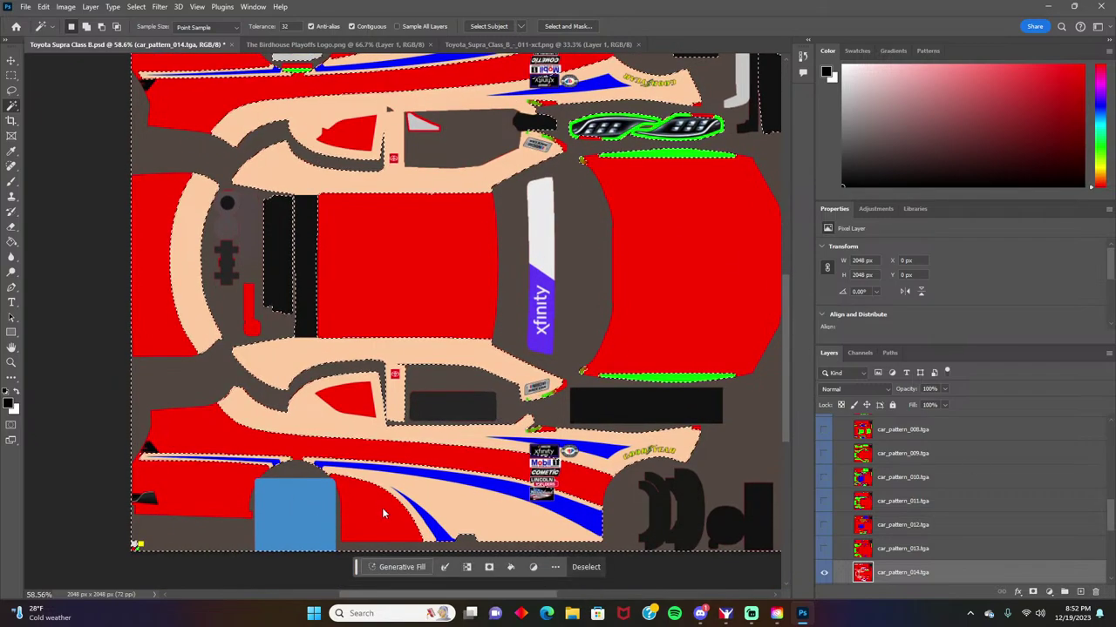
pyautogui.click(511, 567)
pyautogui.click(549, 482)
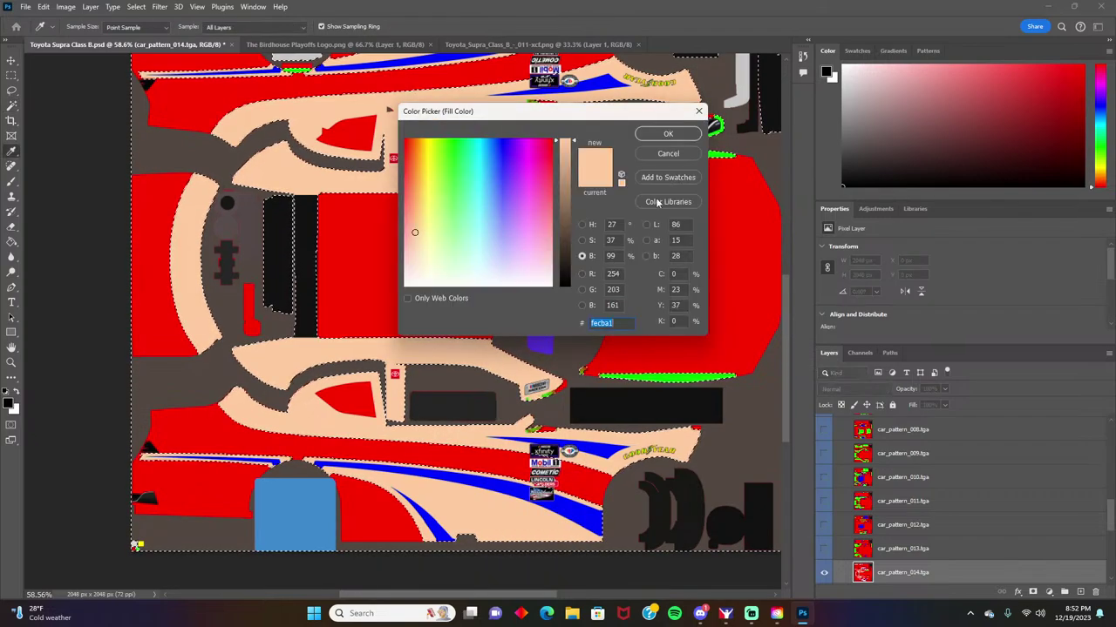
pyautogui.click(670, 156)
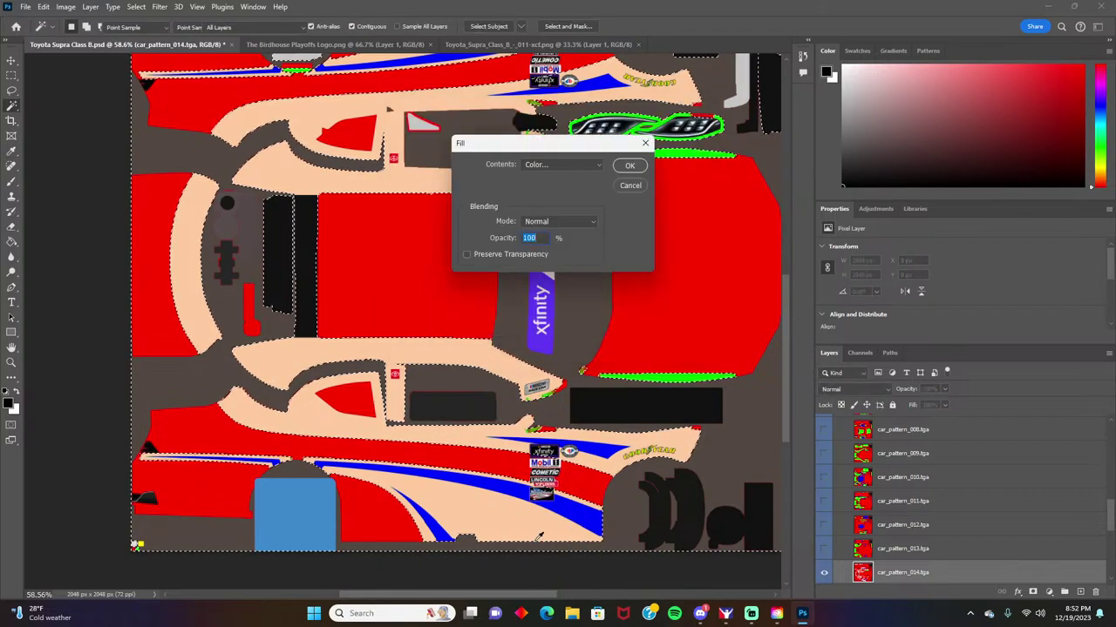
pyautogui.click(629, 165)
pyautogui.click(510, 568)
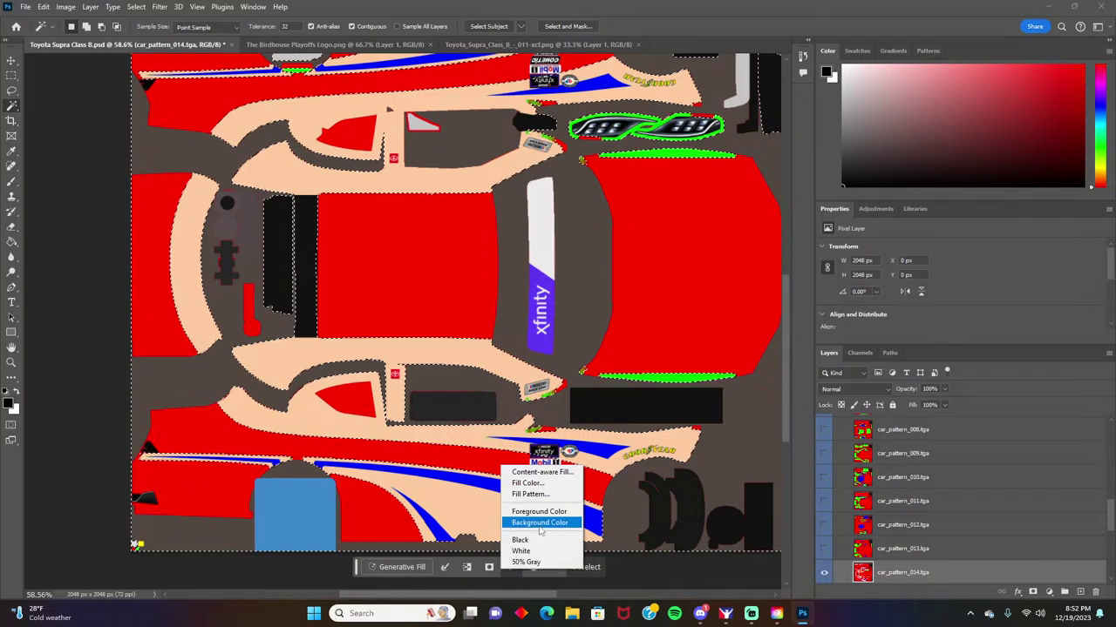
pyautogui.click(527, 541)
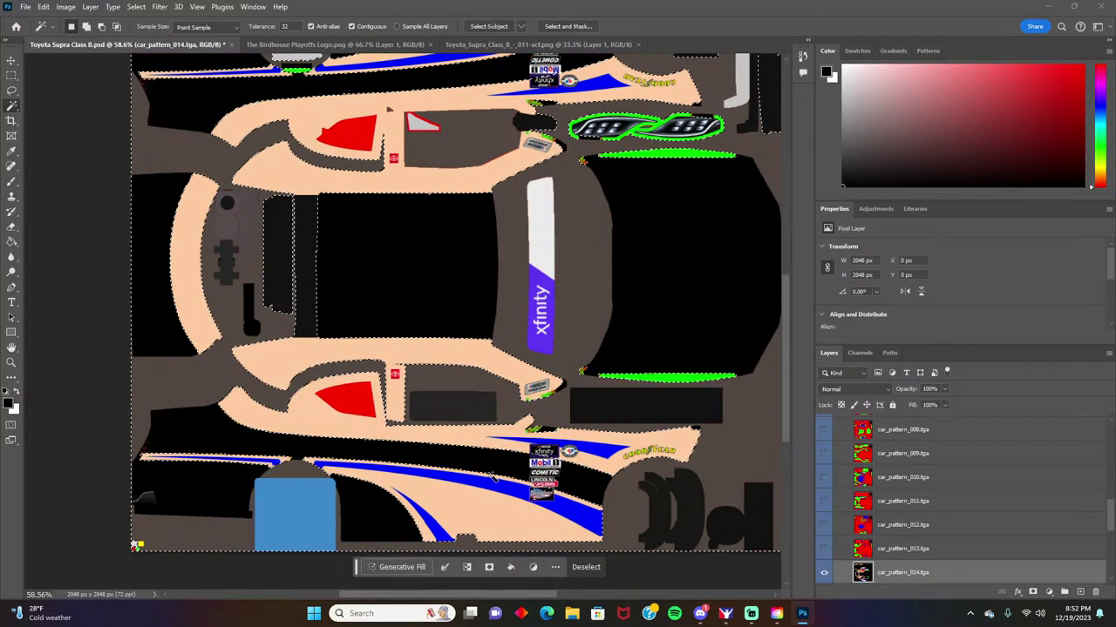
# Step: Select the tiny patch beside the upper windshield pillar and inspect the template for leftover green and red areas
pyautogui.scroll(2, 506, 418)
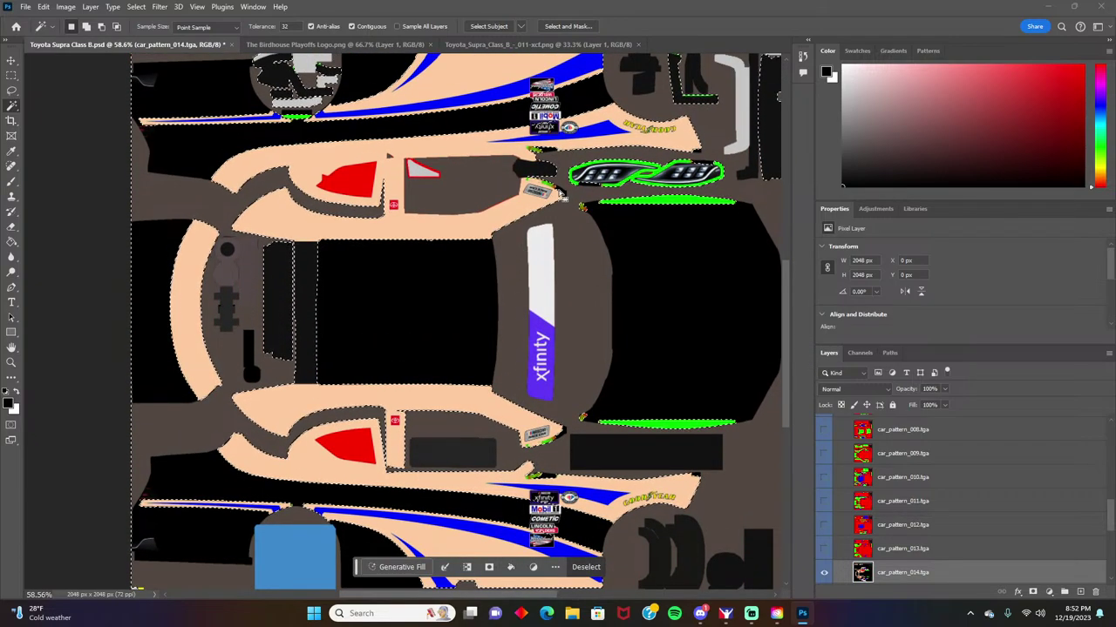
pyautogui.click(552, 186)
pyautogui.click(555, 189)
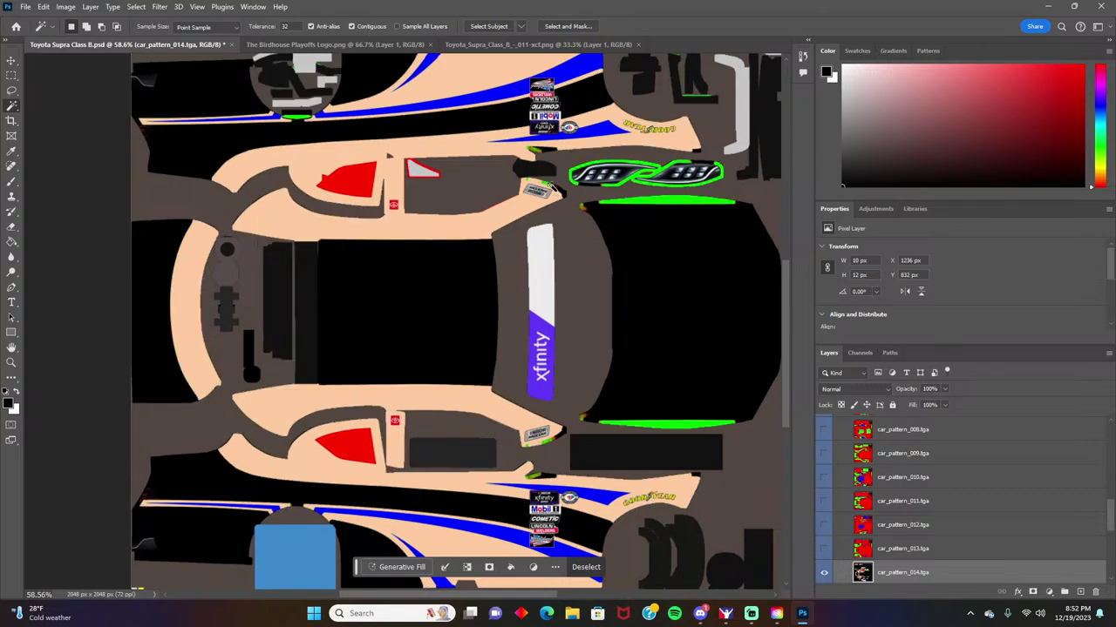
pyautogui.scroll(8, 433, 290)
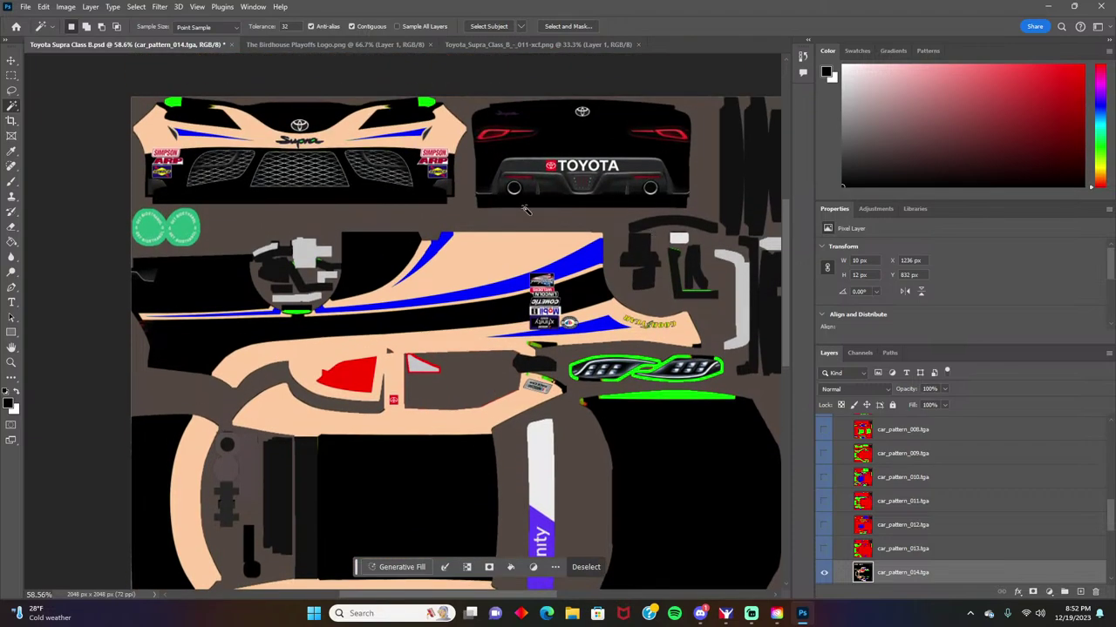
pyautogui.scroll(-10, 619, 262)
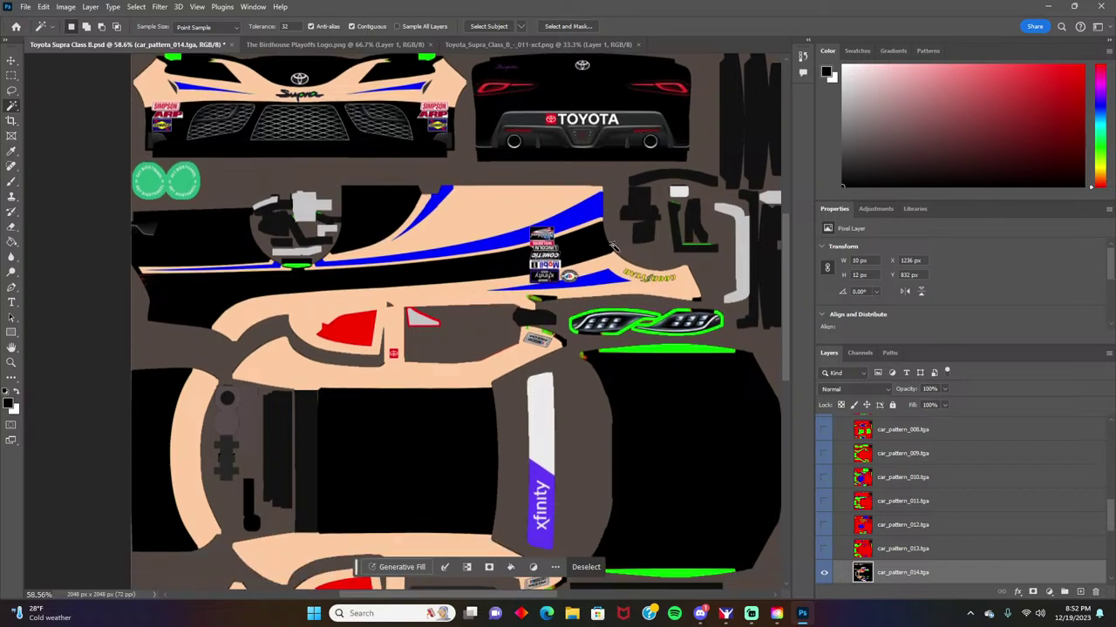
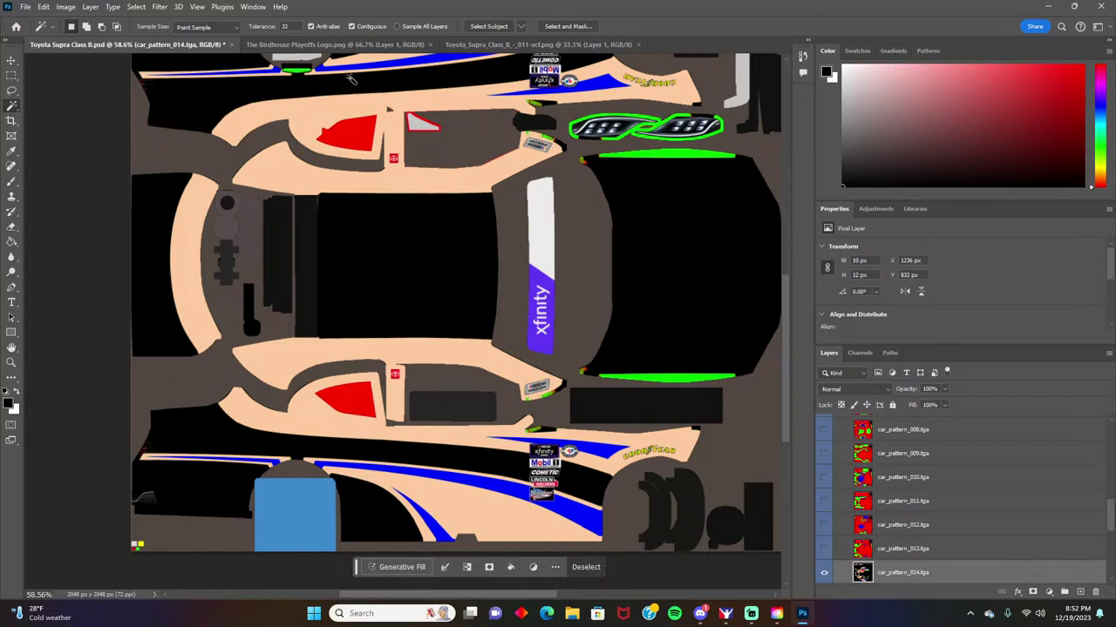
# Step: View the Birdhouse Playoffs Logo document, followed by the Toyota_Supra_Class_B_-_011-xcf.png reference paint
pyautogui.click(403, 46)
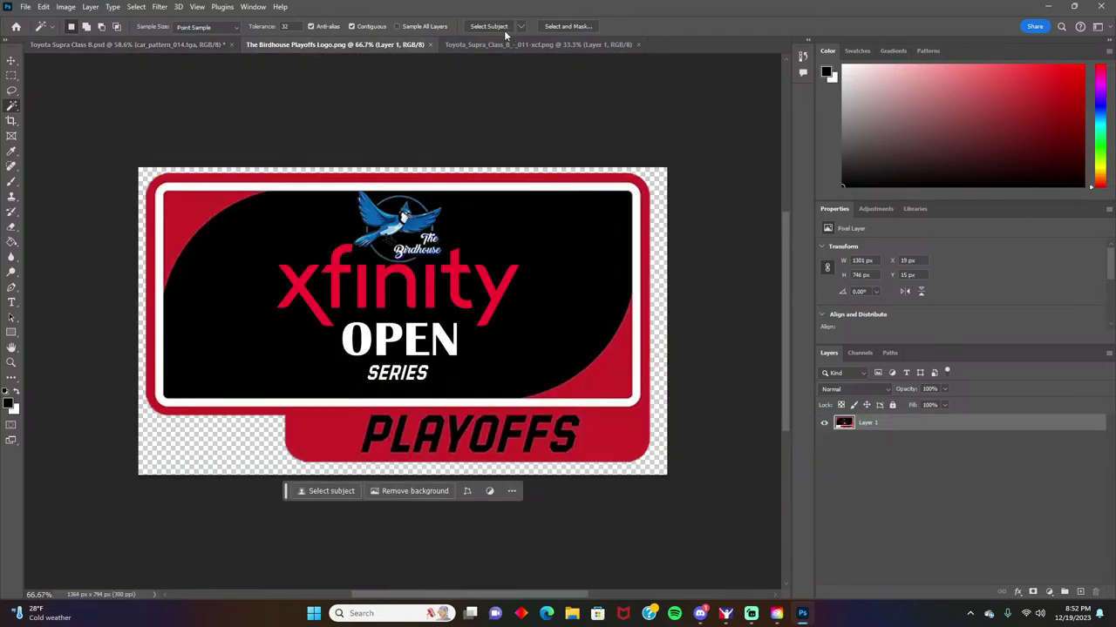
pyautogui.click(610, 44)
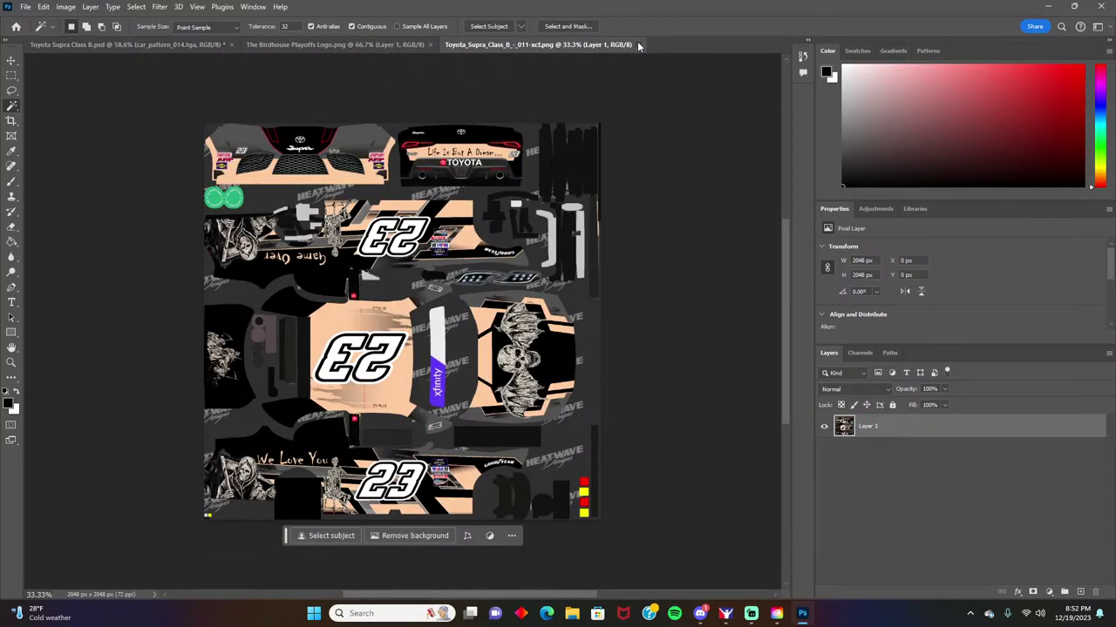
# Step: Close all open documents, discarding the changes to Toyota Supra Class B.psd, and exit Photoshop and Creative Cloud Desktop
pyautogui.click(638, 45)
pyautogui.click(131, 44)
pyautogui.scroll(-1, 551, 381)
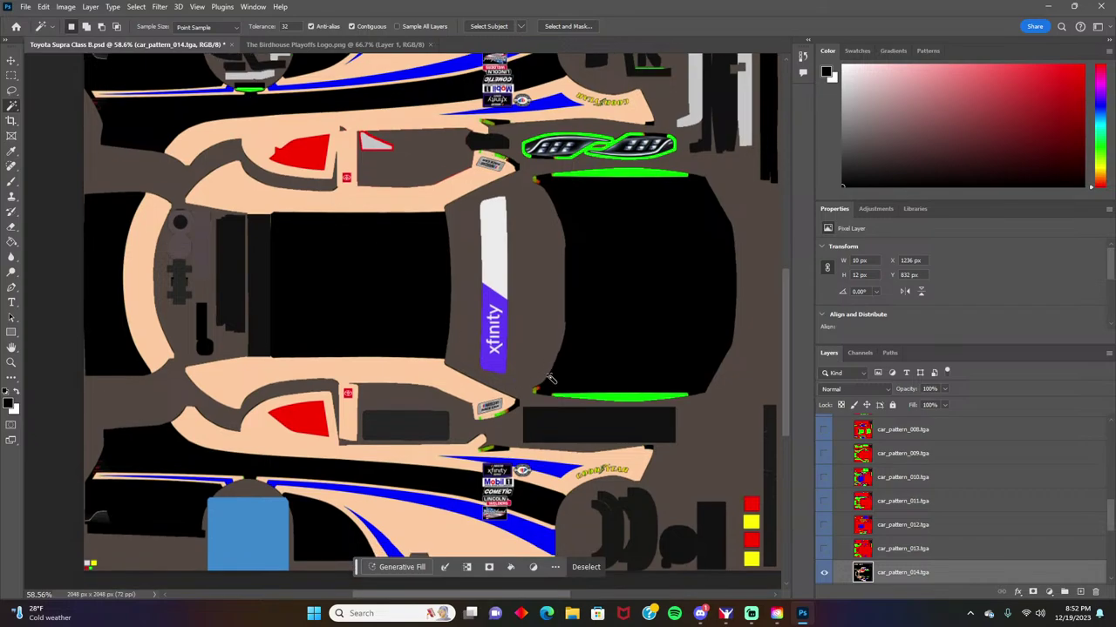
pyautogui.scroll(1, 545, 371)
pyautogui.click(231, 46)
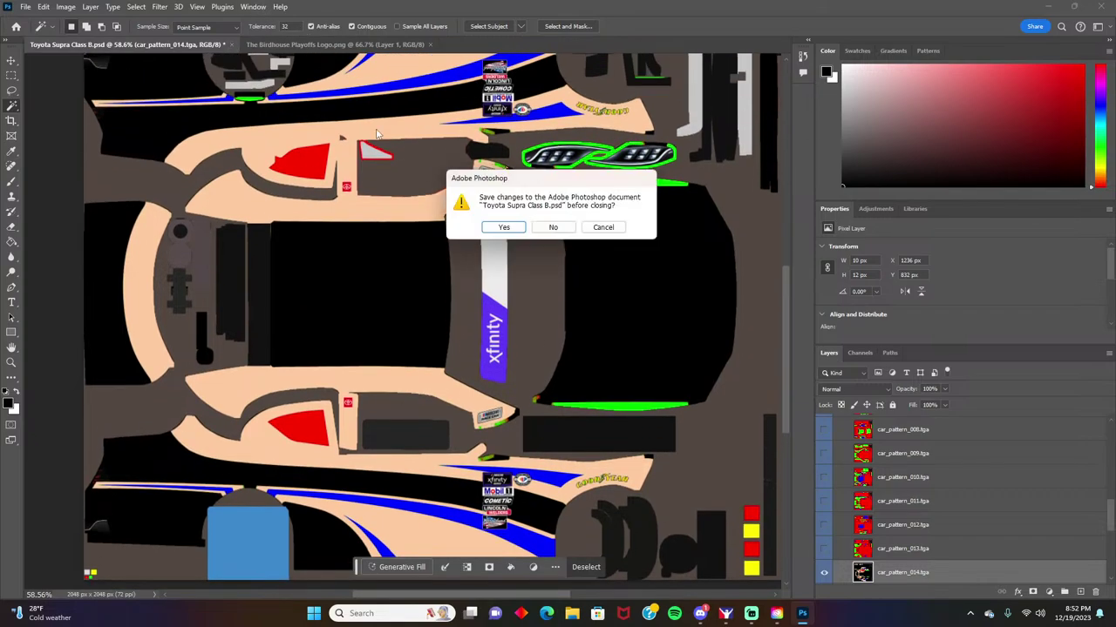
pyautogui.click(558, 227)
pyautogui.click(214, 45)
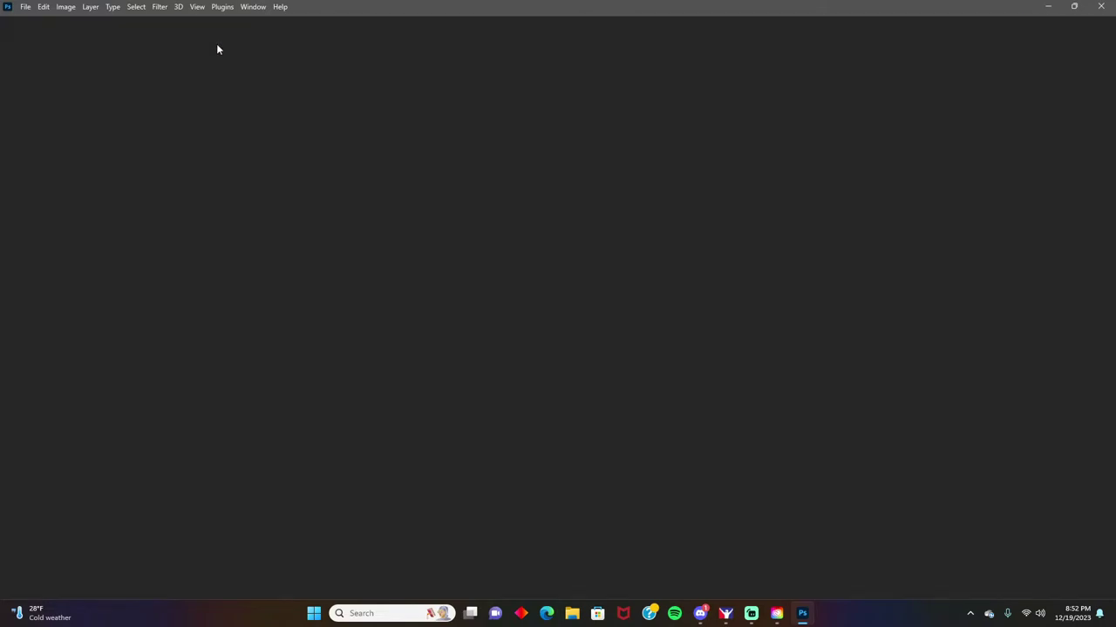
pyautogui.click(1105, 8)
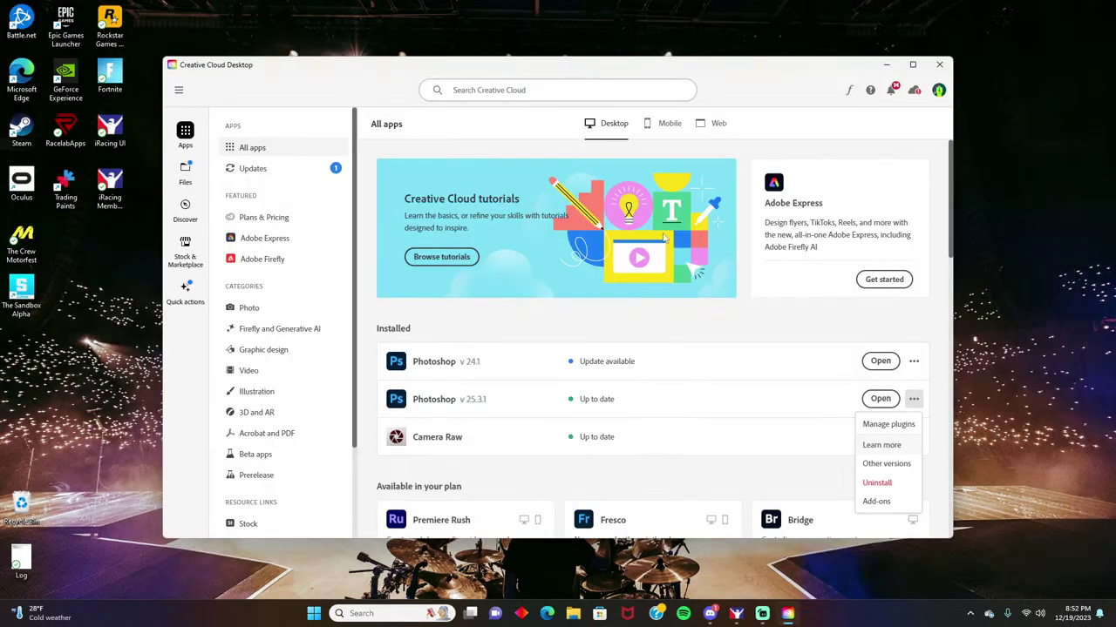
pyautogui.click(941, 65)
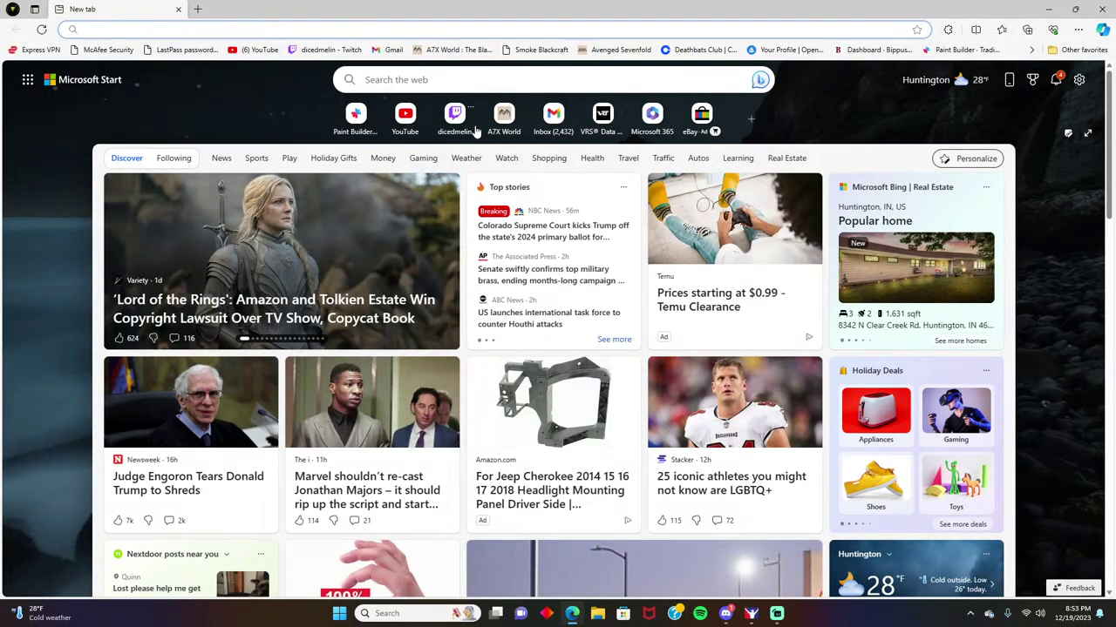
# Step: Open the Hot Clean Paint project in the Trading Paints Paint Builder
pyautogui.click(353, 129)
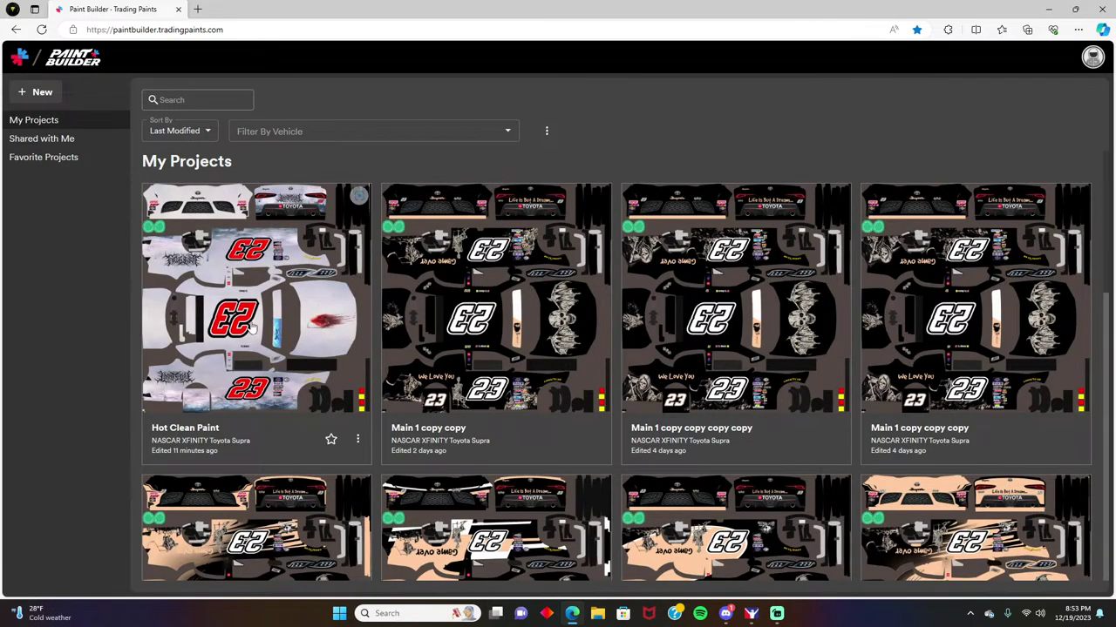
pyautogui.click(253, 325)
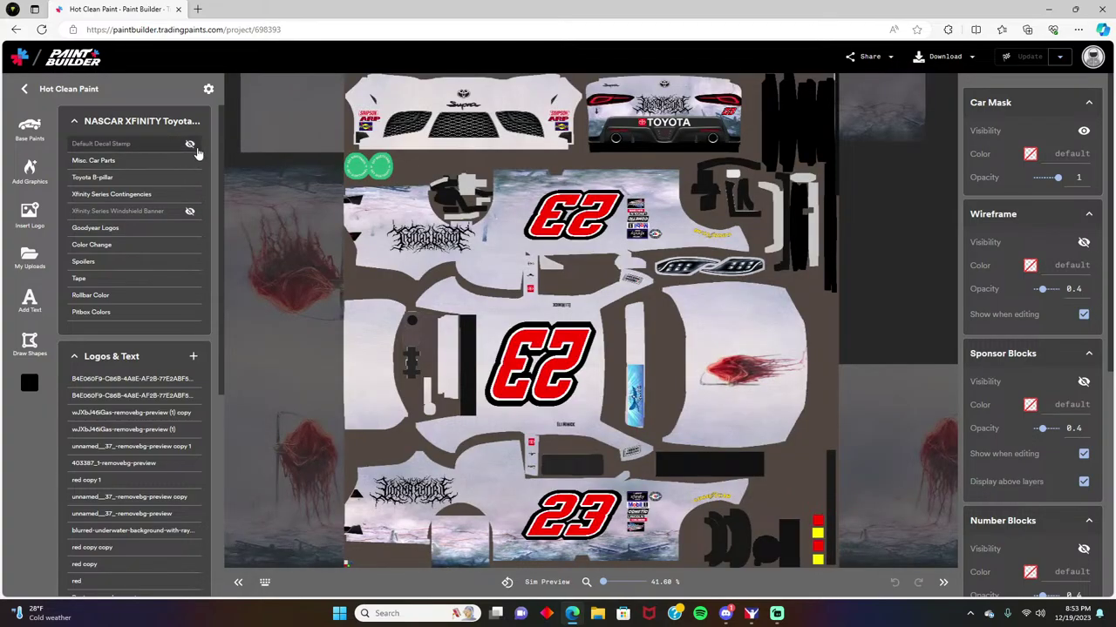
# Step: Toggle the visibility of the Xfinity Series Contingencies layer to check which decals it holds, leaving it shown
pyautogui.click(189, 195)
pyautogui.click(188, 197)
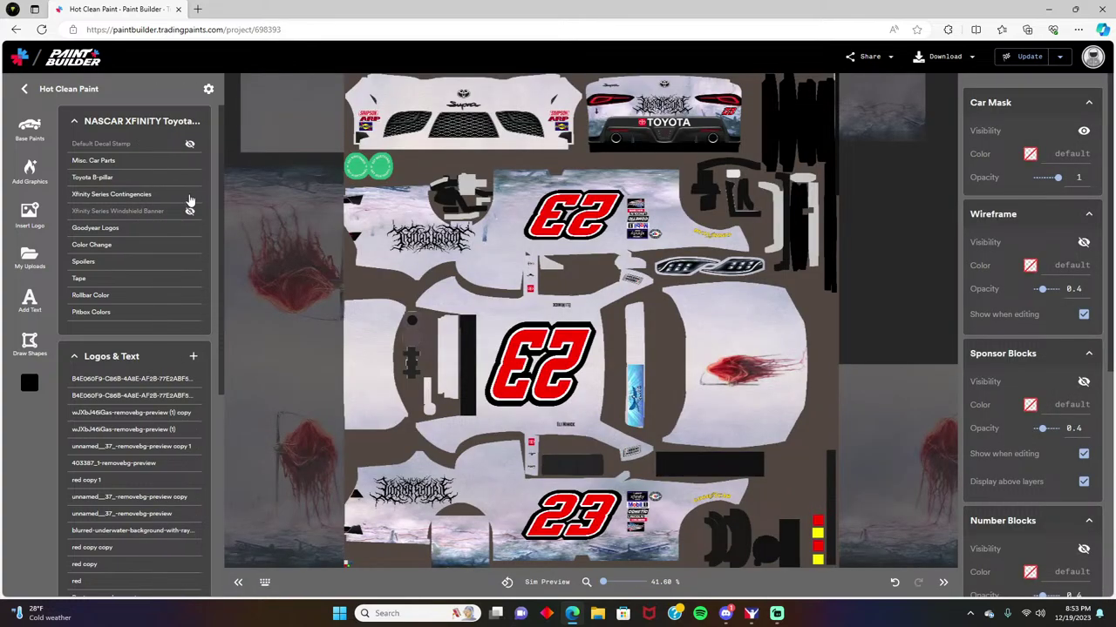
pyautogui.click(188, 198)
pyautogui.click(189, 196)
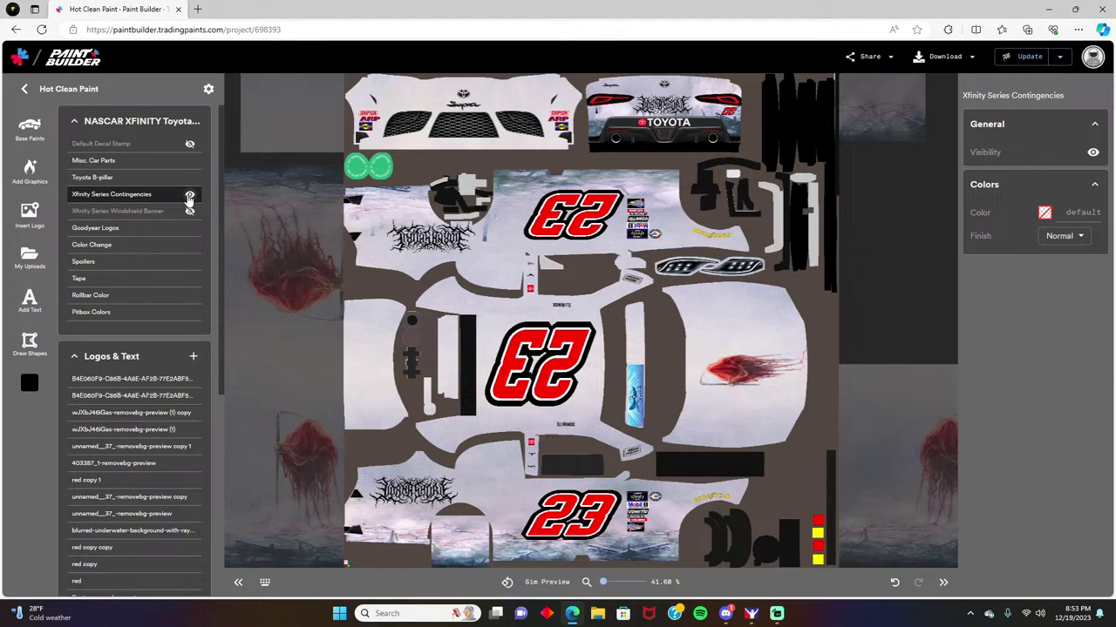
pyautogui.click(188, 197)
pyautogui.click(188, 197)
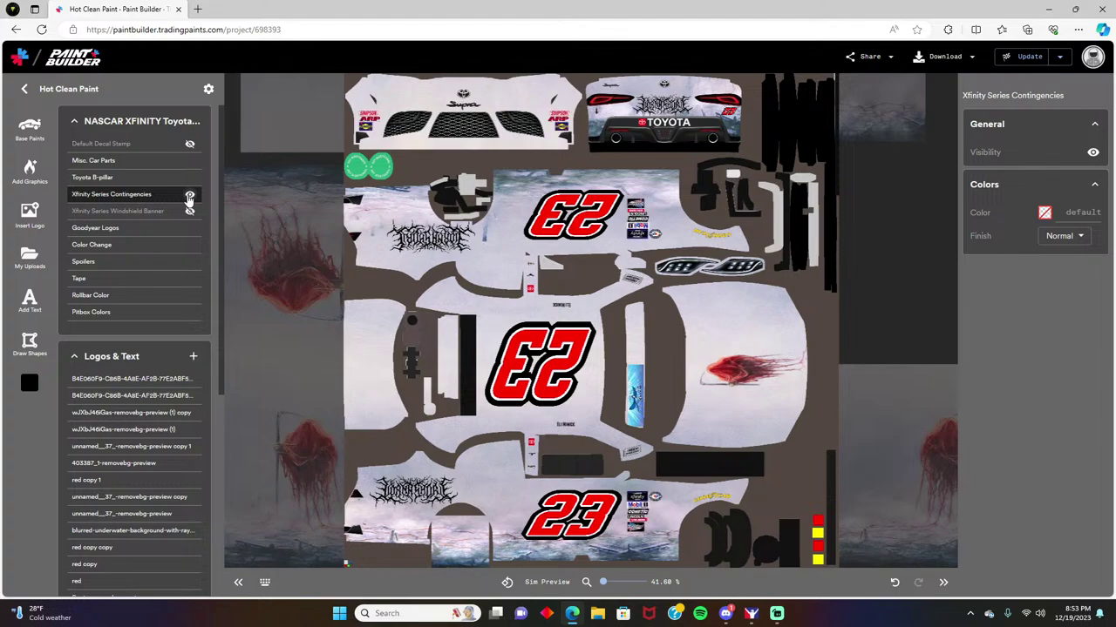
pyautogui.click(189, 197)
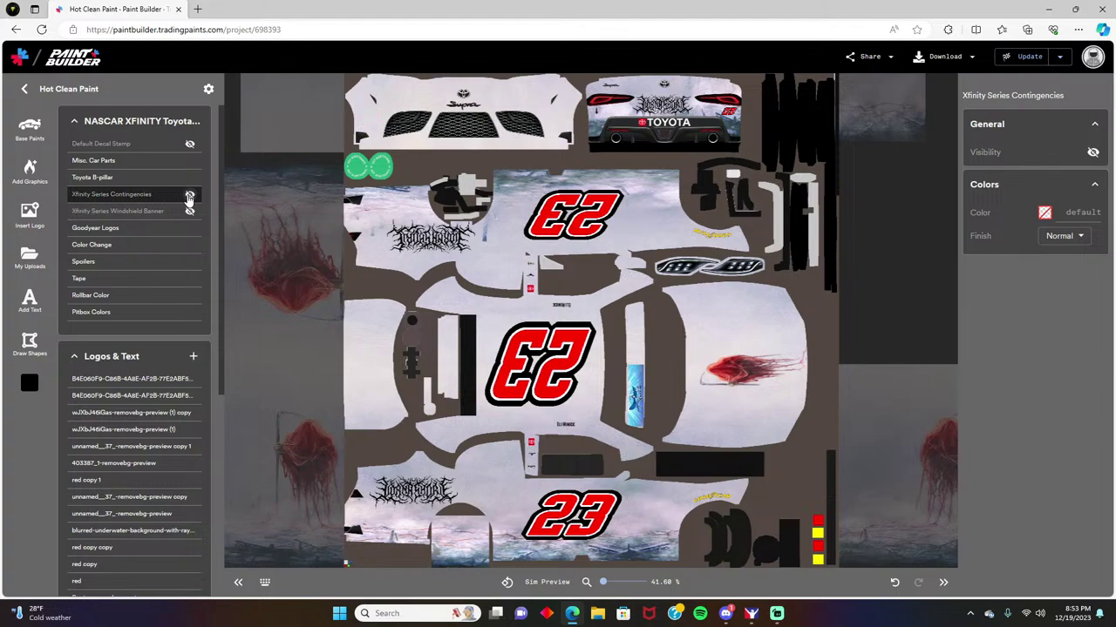
pyautogui.click(188, 197)
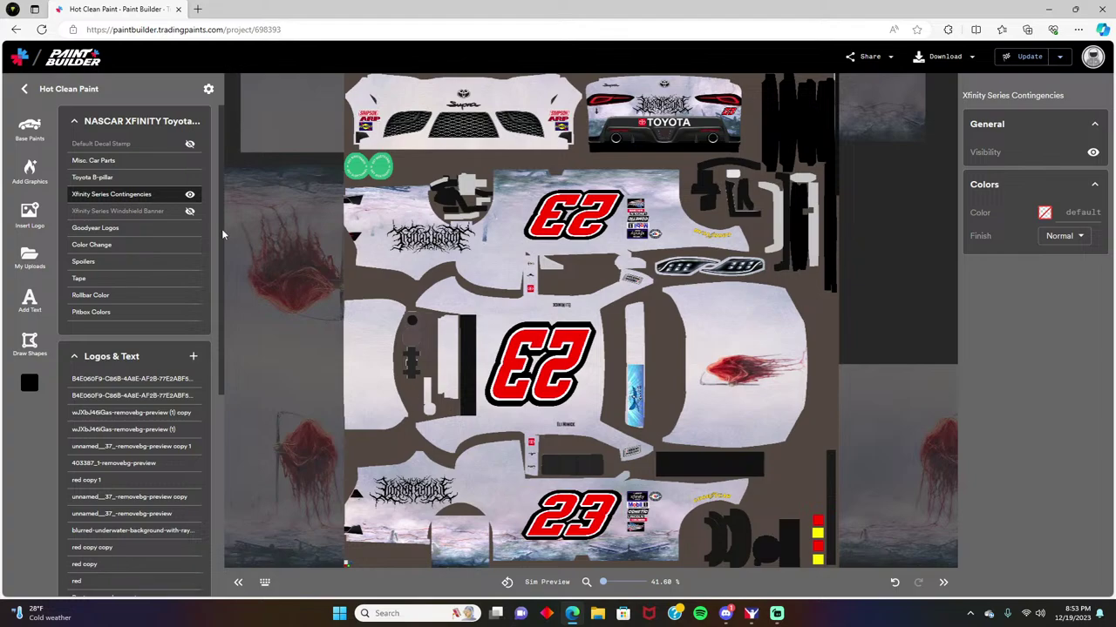
# Step: Upload The Birdhouse Playoffs Logo from Downloads, insert it, and size it to about 468 × 272 on the lower car side
pyautogui.click(193, 357)
pyautogui.click(174, 392)
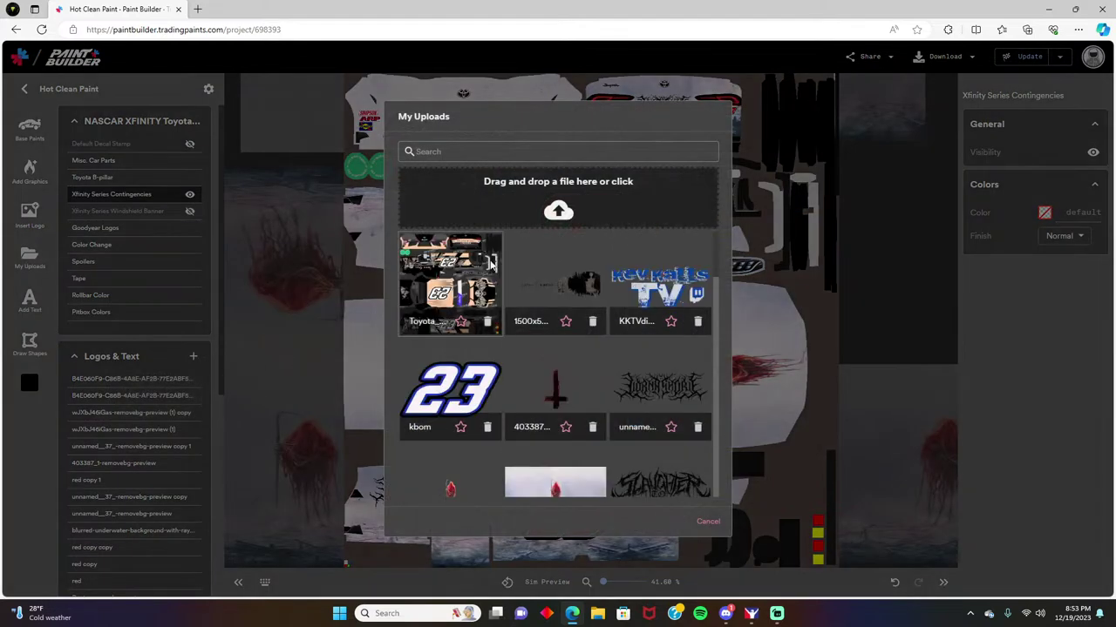
pyautogui.click(546, 210)
pyautogui.click(507, 183)
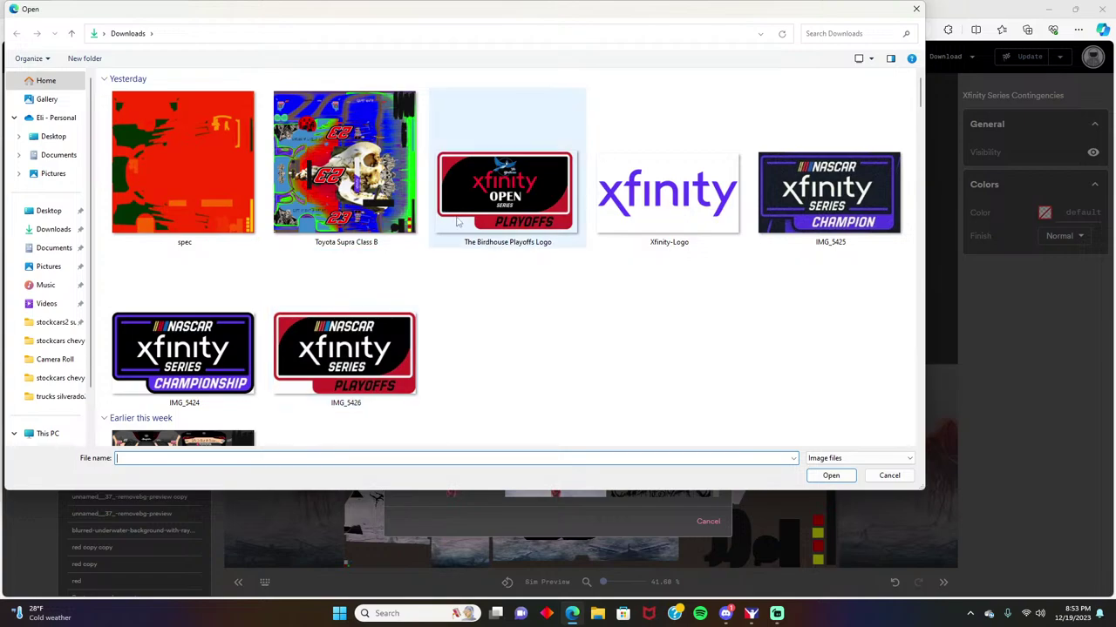
pyautogui.click(831, 476)
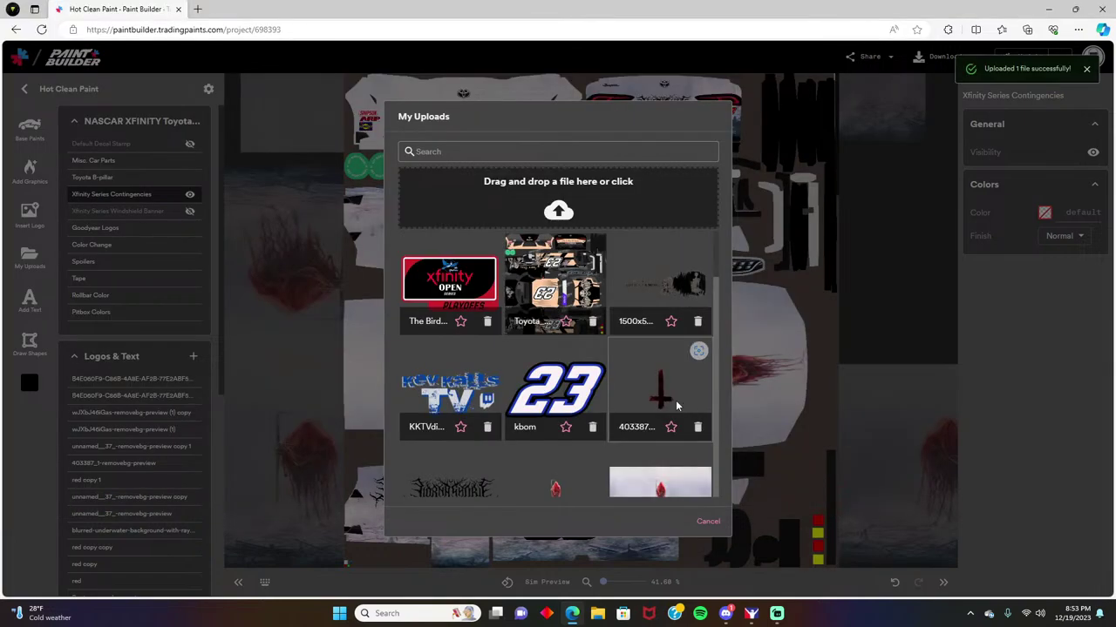
pyautogui.click(477, 294)
pyautogui.moveTo(525, 311); pyautogui.dragTo(660, 456)
pyautogui.moveTo(727, 396); pyautogui.dragTo(593, 475)
# Step: Move the Birdhouse Playoffs logo over the stack of sponsor decals beside the number 23 on the lower car side
pyautogui.scroll(1, 551, 508)
pyautogui.scroll(-2, 578, 474)
pyautogui.scroll(2, 671, 455)
pyautogui.scroll(-2, 683, 449)
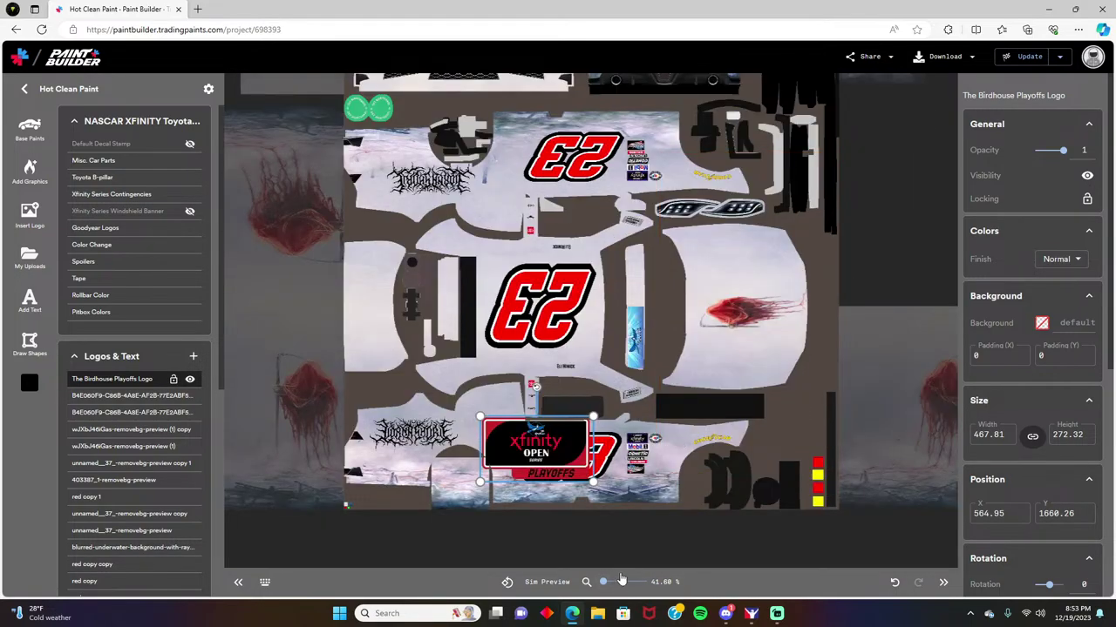
pyautogui.scroll(2, 626, 540)
pyautogui.scroll(-2, 627, 528)
pyautogui.moveTo(603, 582); pyautogui.dragTo(630, 565)
pyautogui.scroll(-8, 648, 411)
pyautogui.scroll(2, 655, 425)
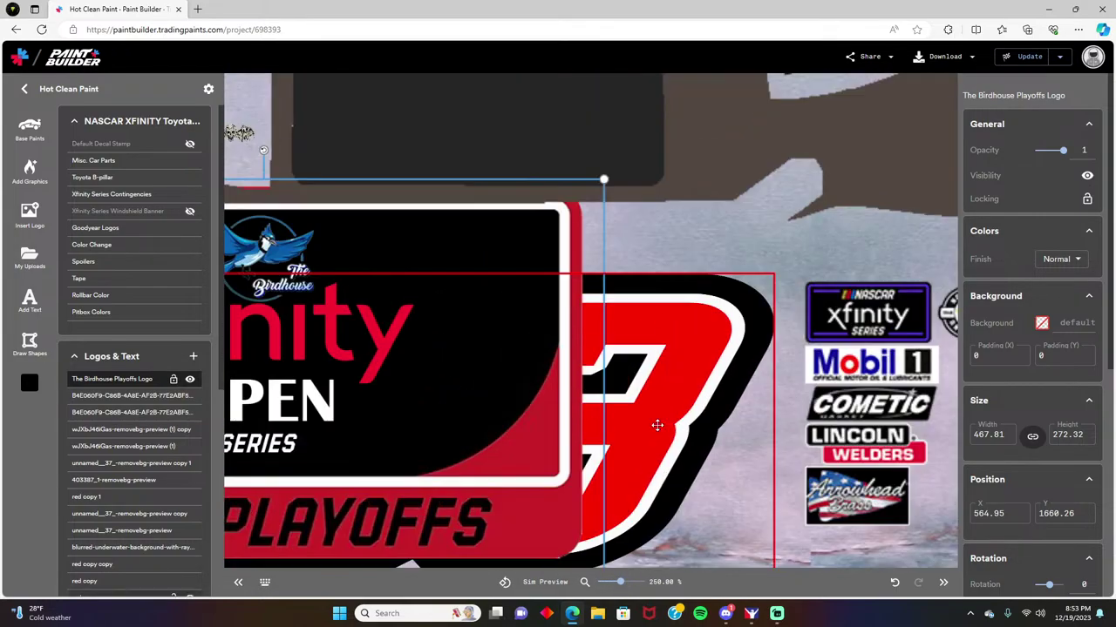
pyautogui.moveTo(559, 243); pyautogui.dragTo(991, 211)
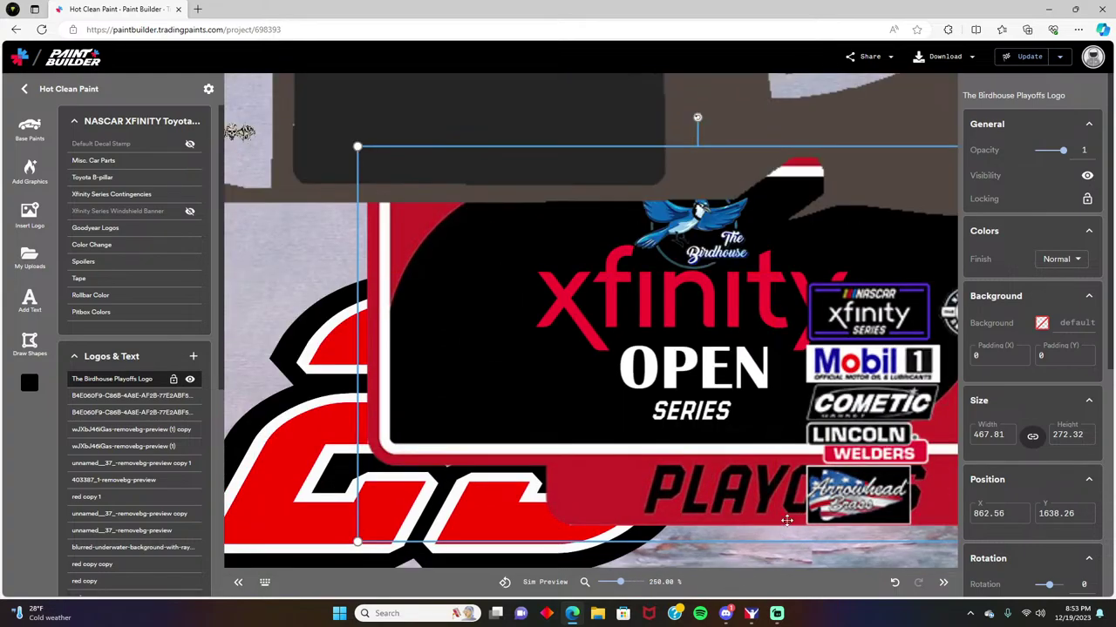
pyautogui.moveTo(800, 122); pyautogui.dragTo(555, 145)
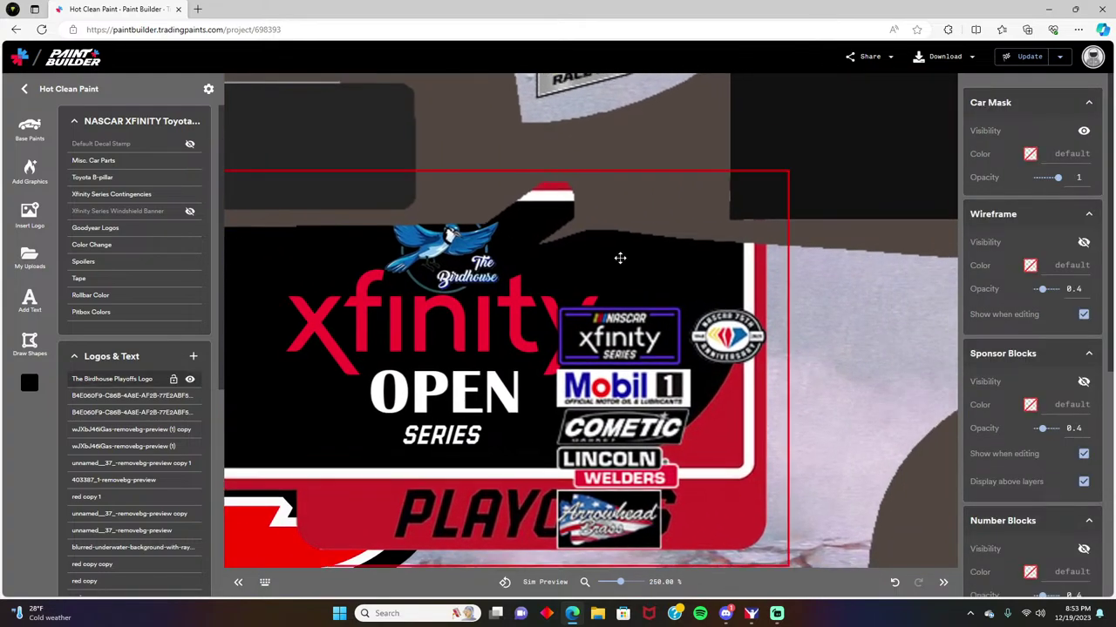
# Step: Shrink the Birdhouse Playoffs logo to about 84 × 49 and fit it over the lower side's NASCAR Xfinity Series decal
pyautogui.click(608, 264)
pyautogui.moveTo(787, 174); pyautogui.dragTo(414, 389)
pyautogui.moveTo(386, 431); pyautogui.dragTo(560, 381)
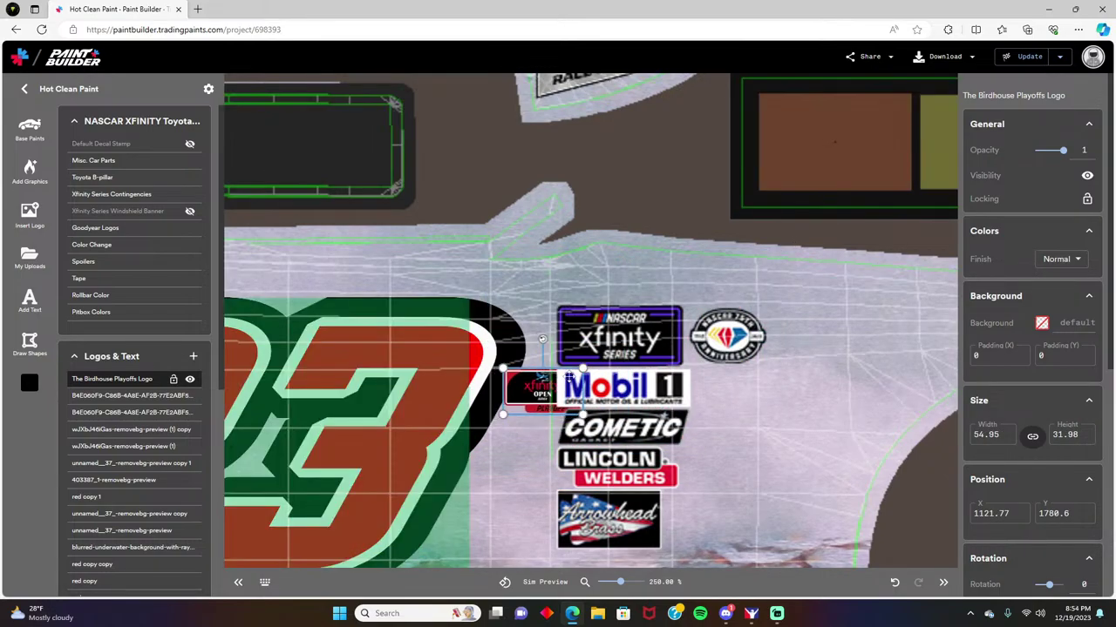
pyautogui.moveTo(602, 326); pyautogui.dragTo(667, 357)
# Step: Duplicate the Birdhouse Playoffs logo onto the inverted NASCAR Xfinity Series decal on the upper car side and flip the copy
pyautogui.rightClick(666, 356)
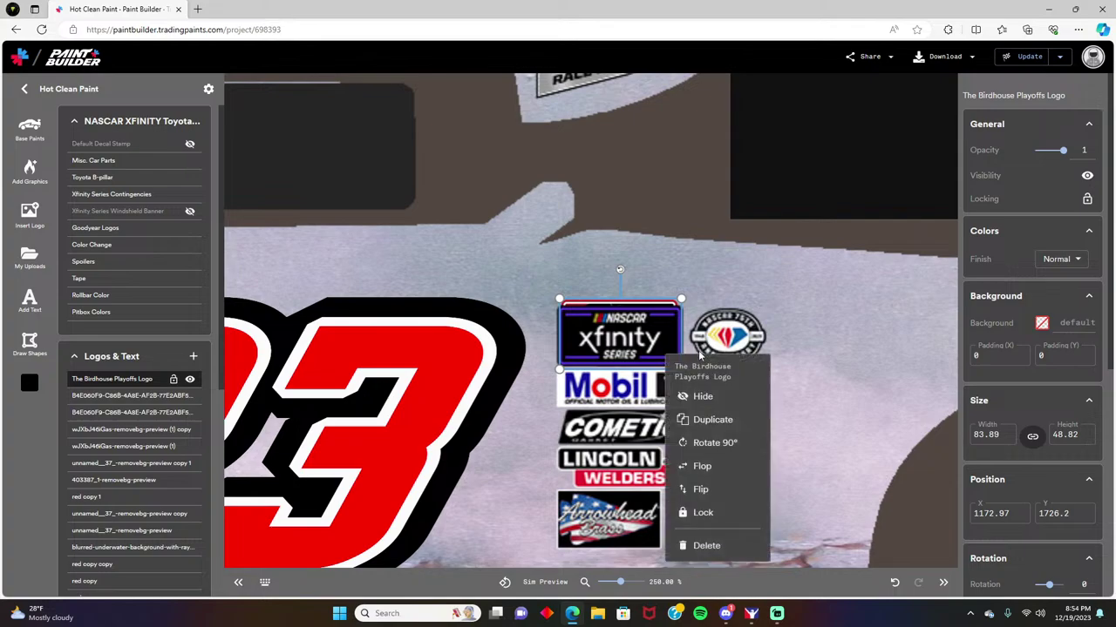
pyautogui.click(708, 420)
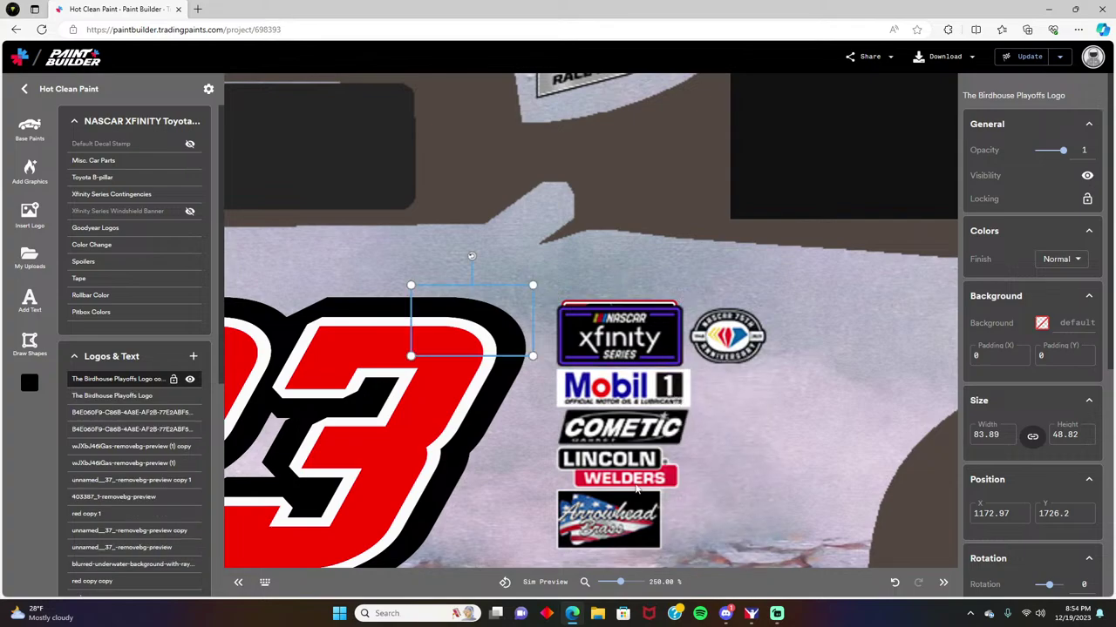
pyautogui.moveTo(475, 301); pyautogui.dragTo(626, 319)
pyautogui.scroll(15, 625, 321)
pyautogui.scroll(2, 627, 319)
pyautogui.rightClick(630, 321)
pyautogui.click(667, 454)
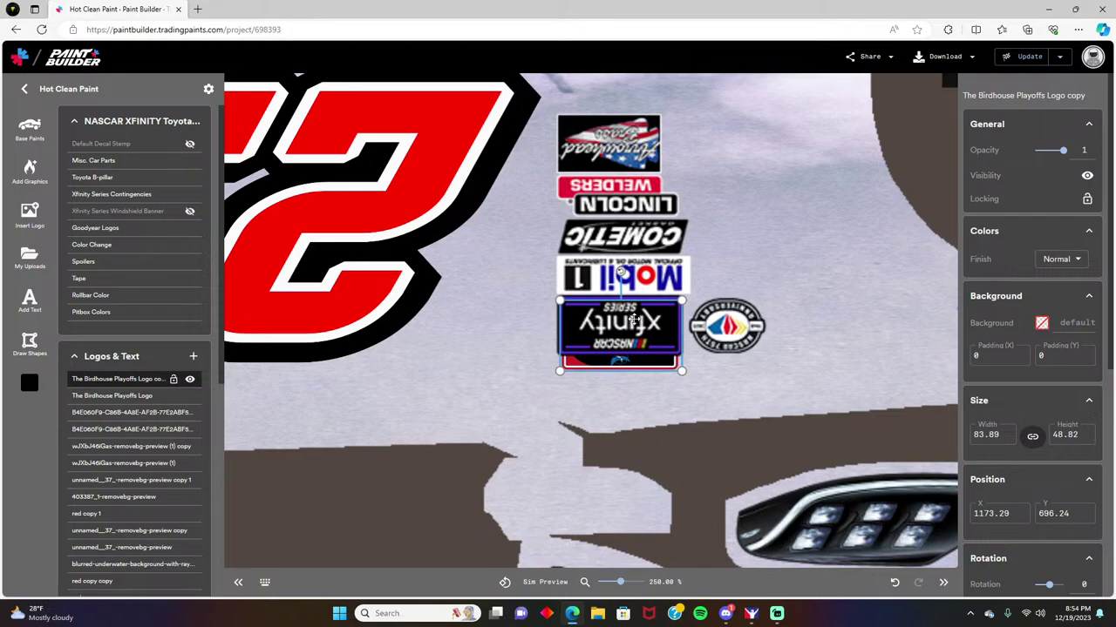
pyautogui.scroll(-5, 633, 322)
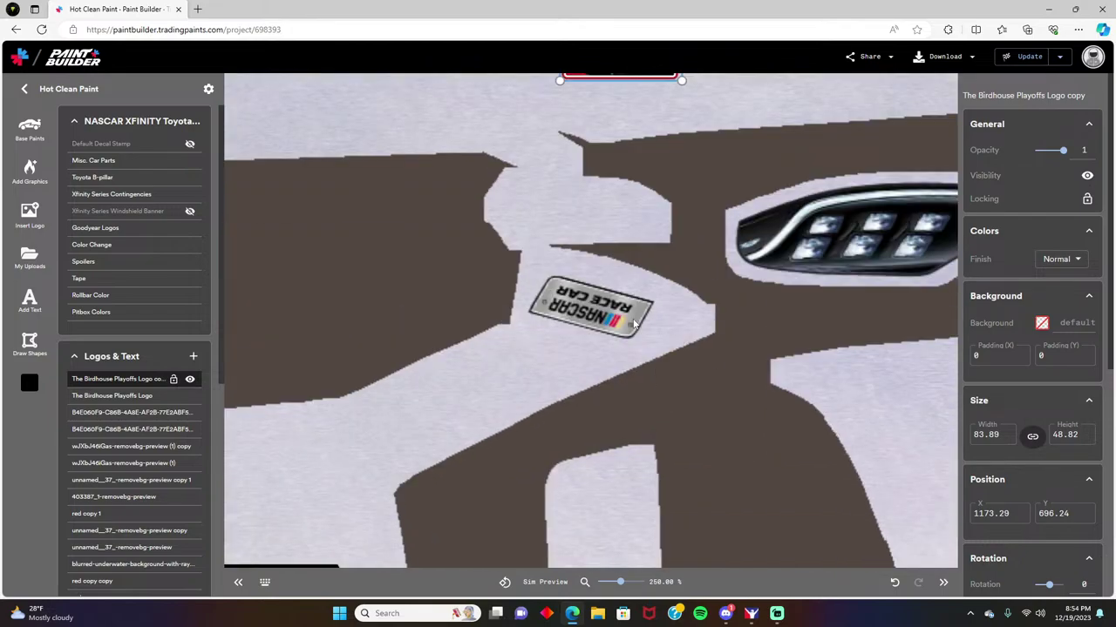
pyautogui.scroll(6, 369, 250)
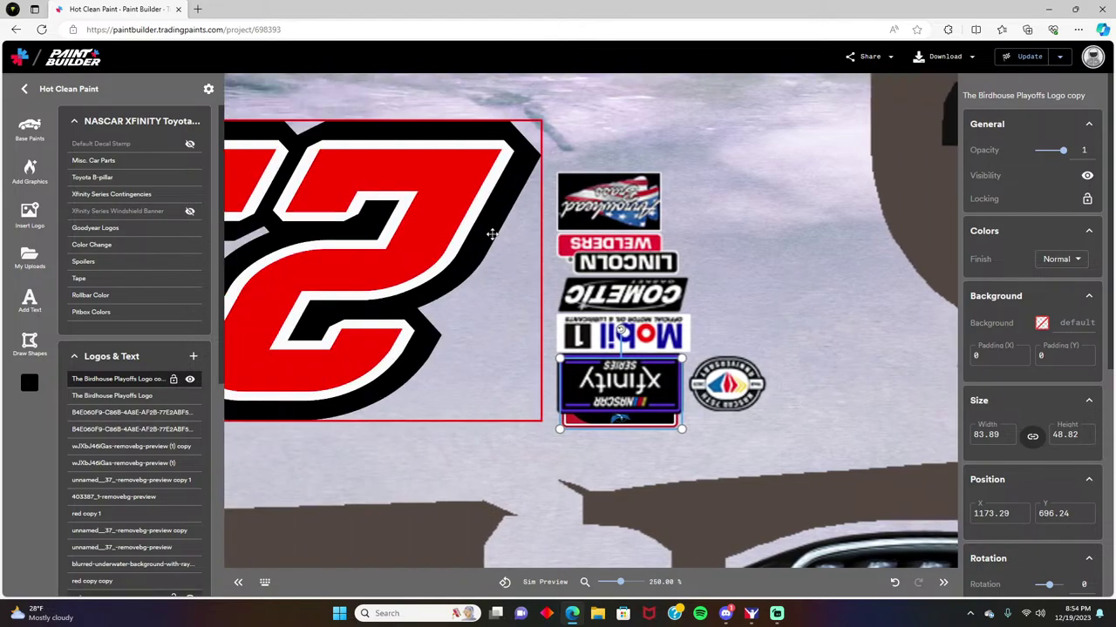
# Step: Insert the Mountain-Dew-logo-1080x968 image from the uploaded logos onto the front bumper area
pyautogui.hscroll(-10, 366, 248)
pyautogui.hscroll(-10, 365, 251)
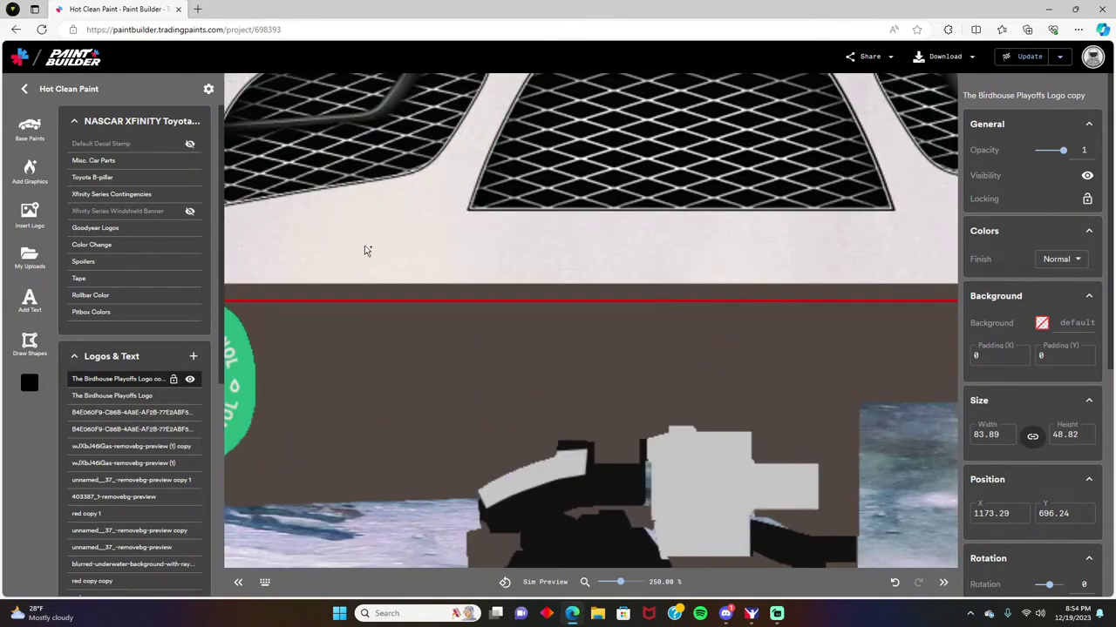
pyautogui.scroll(-3, 374, 243)
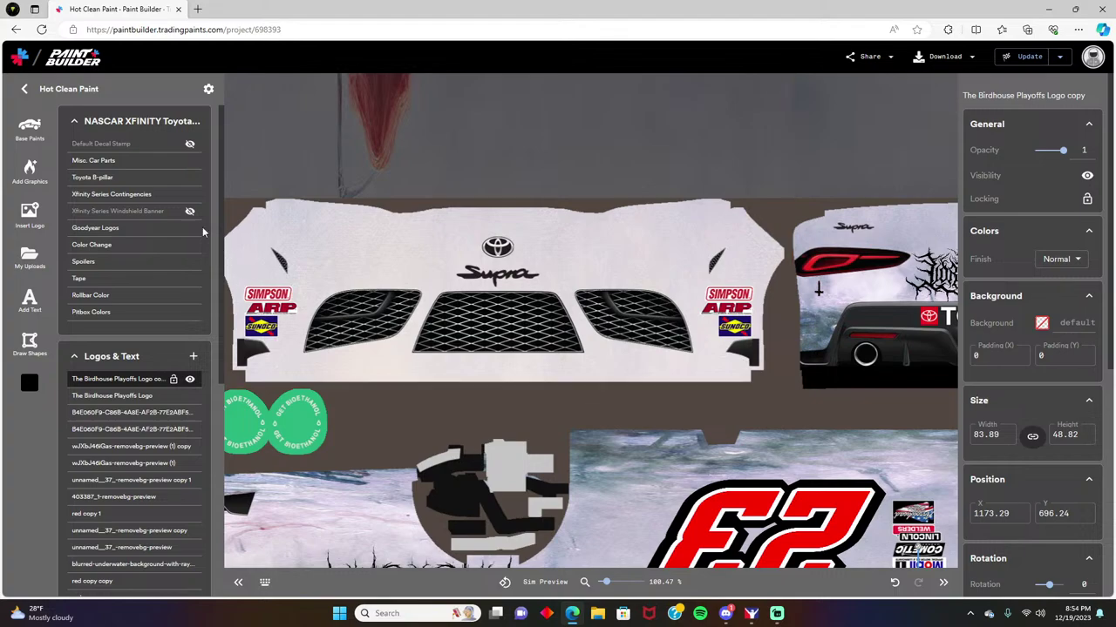
pyautogui.click(192, 357)
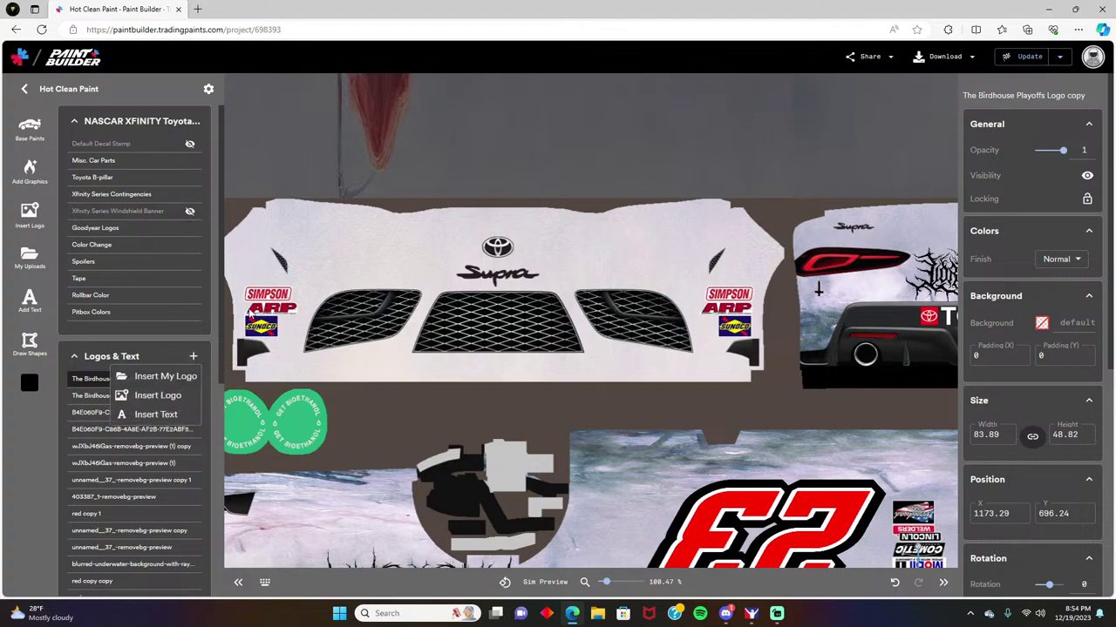
pyautogui.click(193, 356)
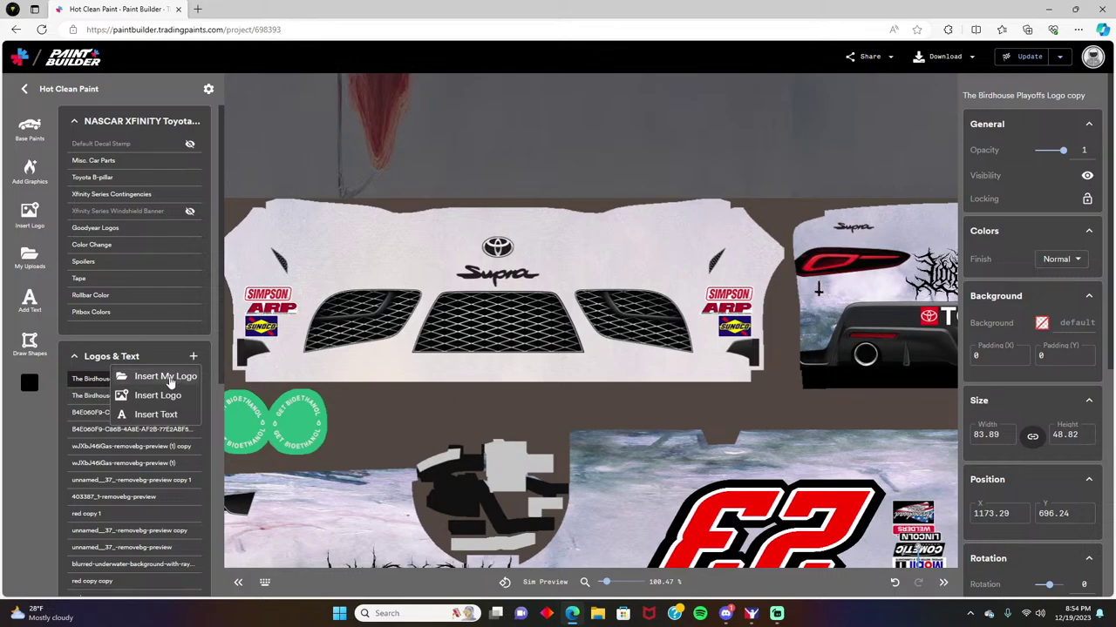
pyautogui.click(165, 377)
pyautogui.scroll(-5, 565, 353)
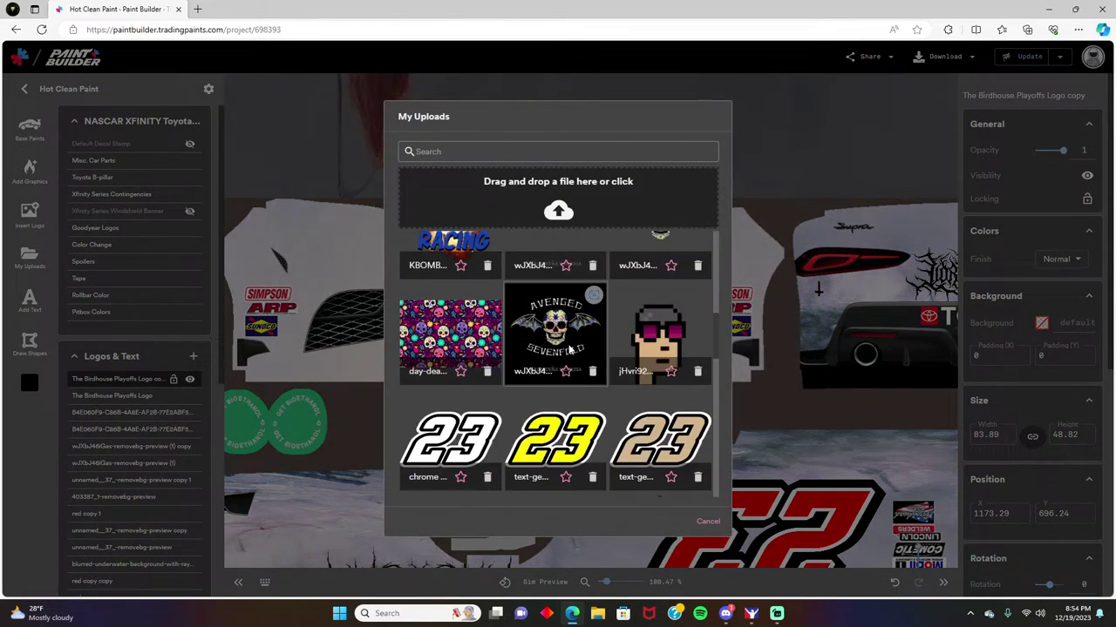
pyautogui.scroll(-15, 571, 349)
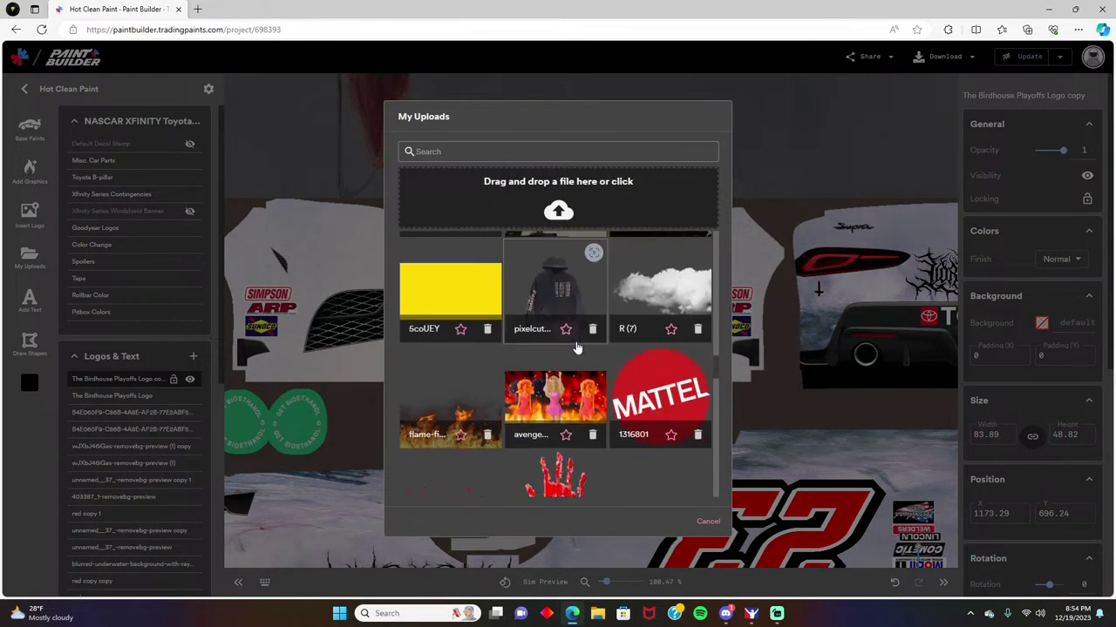
pyautogui.scroll(-15, 575, 347)
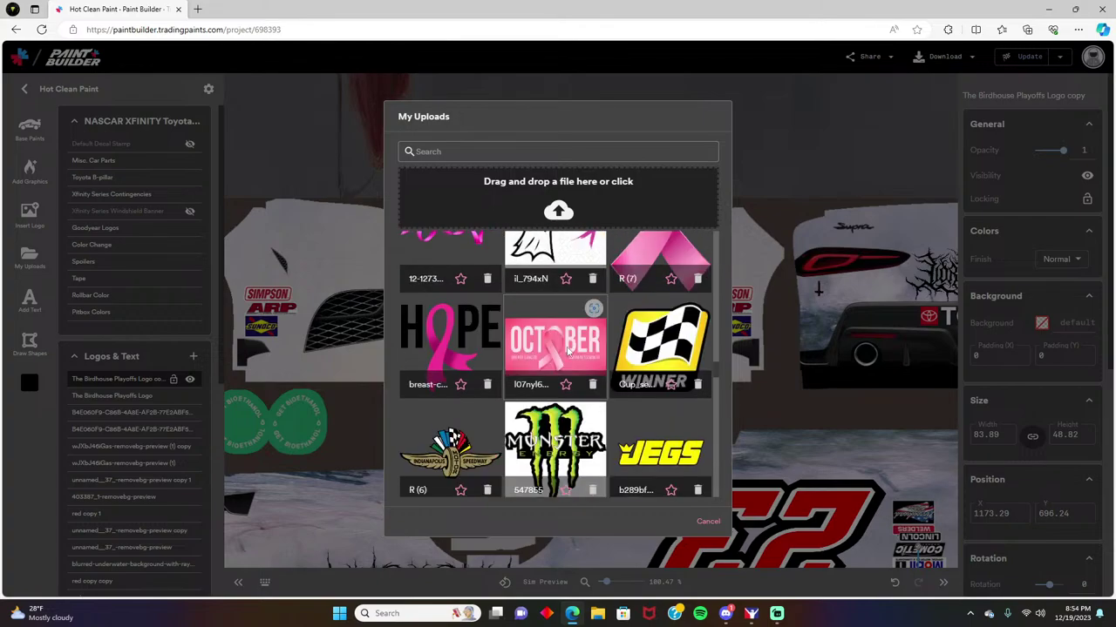
pyautogui.scroll(-10, 569, 351)
pyautogui.scroll(-12, 567, 353)
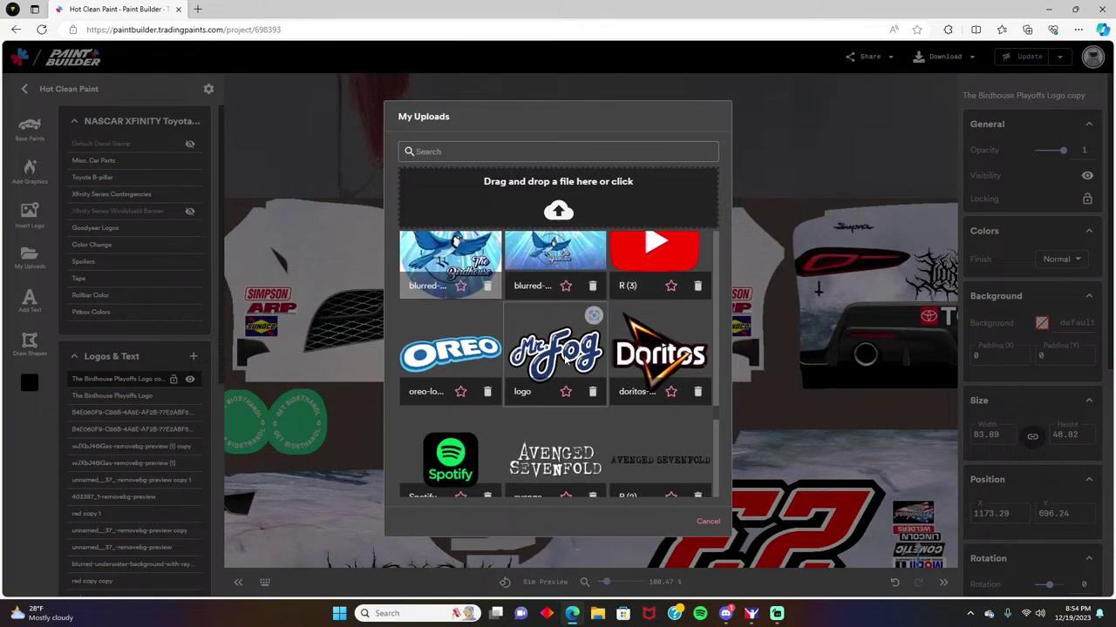
pyautogui.scroll(-12, 565, 363)
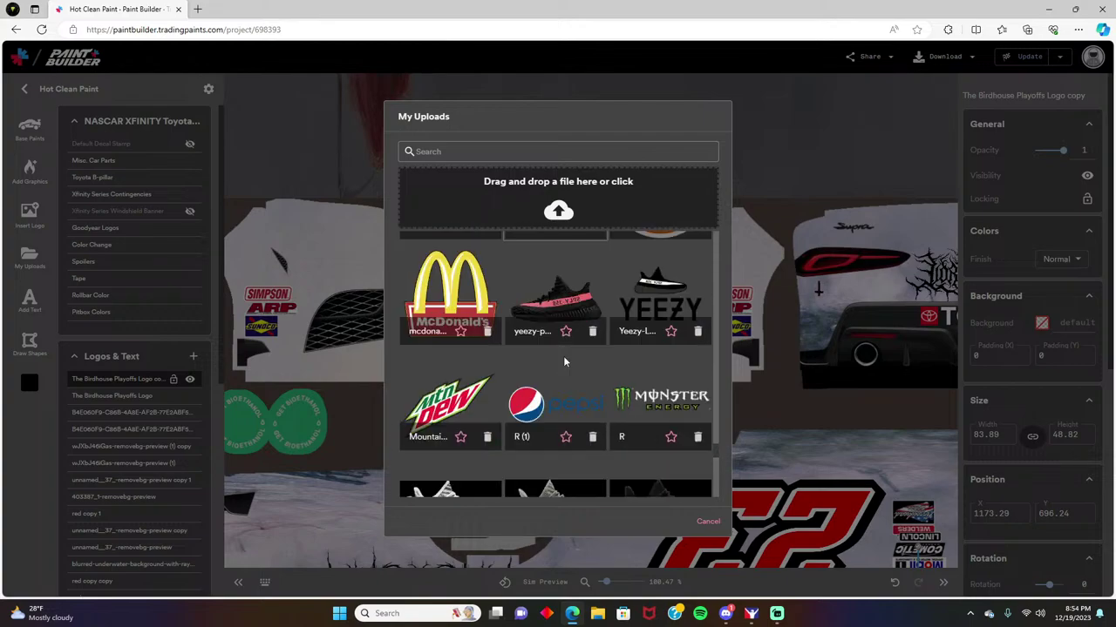
pyautogui.scroll(-1, 564, 361)
pyautogui.click(473, 365)
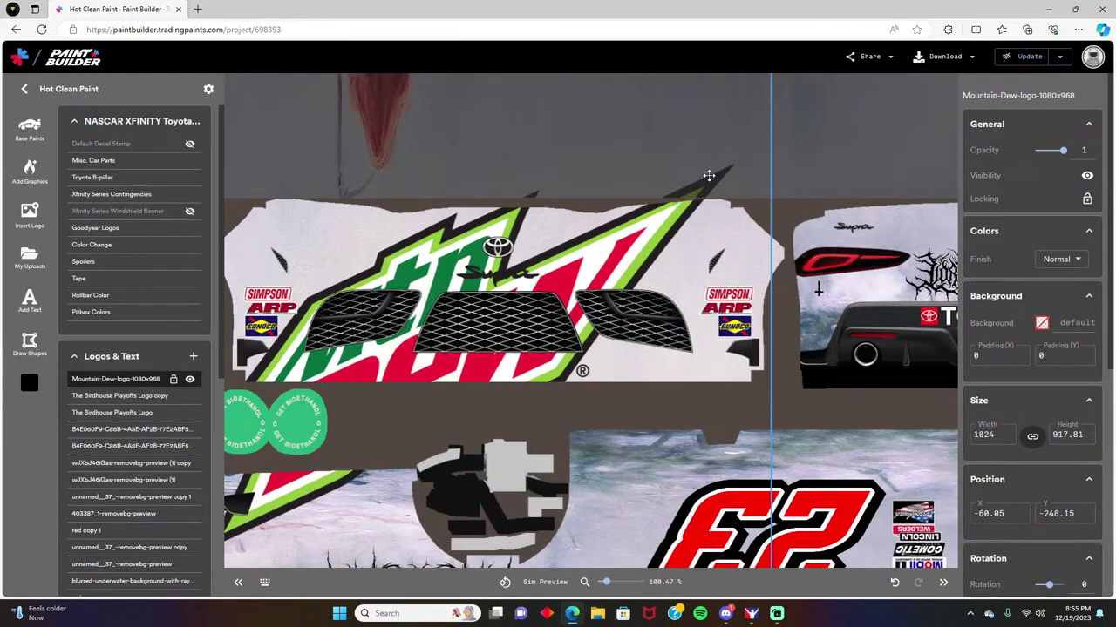
# Step: Shrink the Mountain Dew logo to about 66 × 59 and place it over the SIMPSON decal beside the front bumper's first grille opening
pyautogui.scroll(-5, 709, 176)
pyautogui.moveTo(494, 285); pyautogui.dragTo(493, 230)
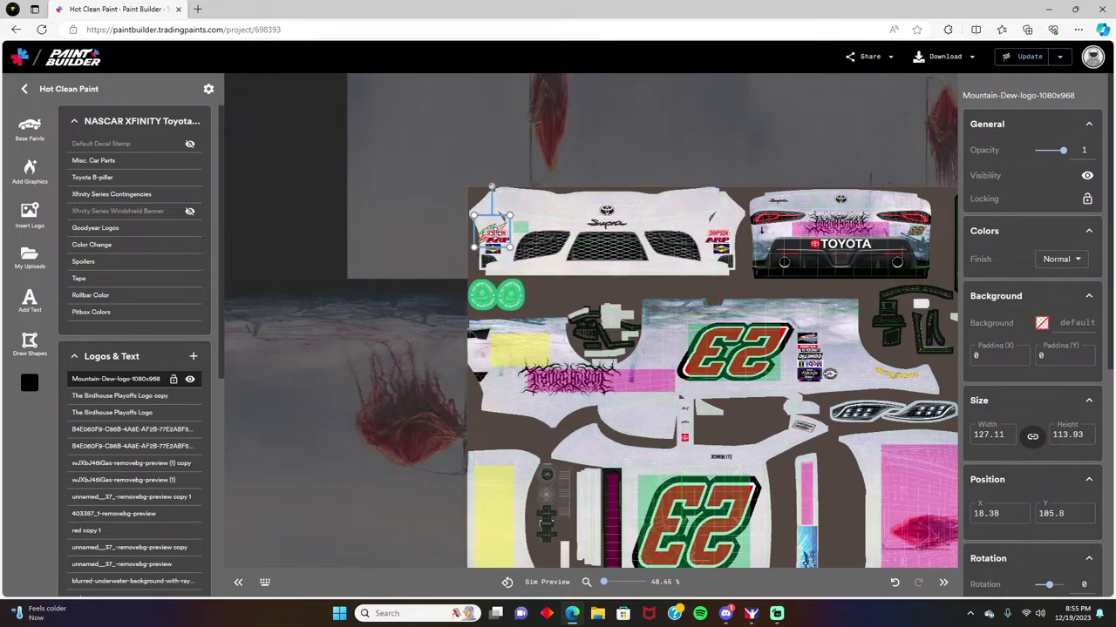
pyautogui.scroll(5, 490, 189)
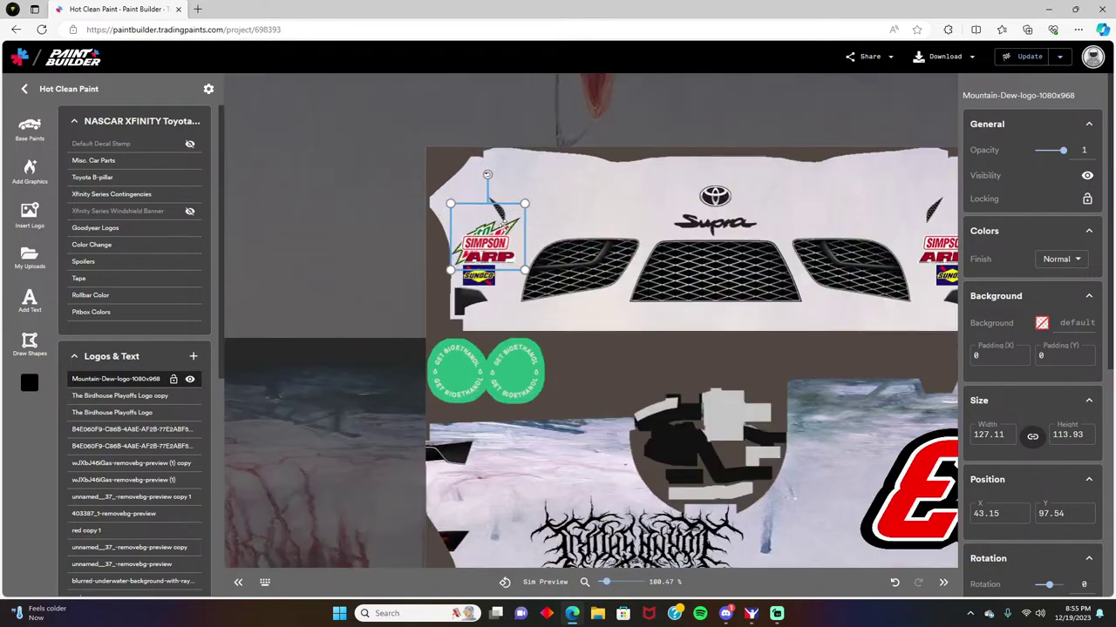
pyautogui.scroll(10, 489, 220)
pyautogui.moveTo(655, 137); pyautogui.dragTo(471, 305)
pyautogui.moveTo(349, 434); pyautogui.dragTo(439, 366)
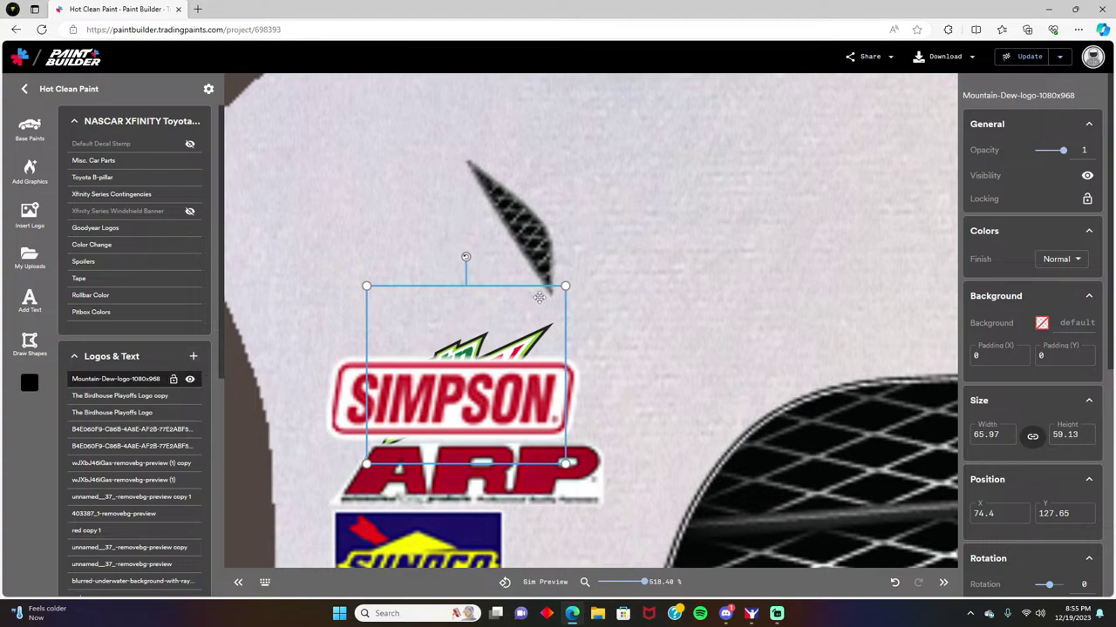
# Step: Duplicate the Mountain Dew logo and place the copy over the SIMPSON decal at the opposite end of the front bumper
pyautogui.rightClick(498, 344)
pyautogui.click(537, 411)
pyautogui.moveTo(482, 346); pyautogui.dragTo(828, 353)
pyautogui.hscroll(4, 608, 327)
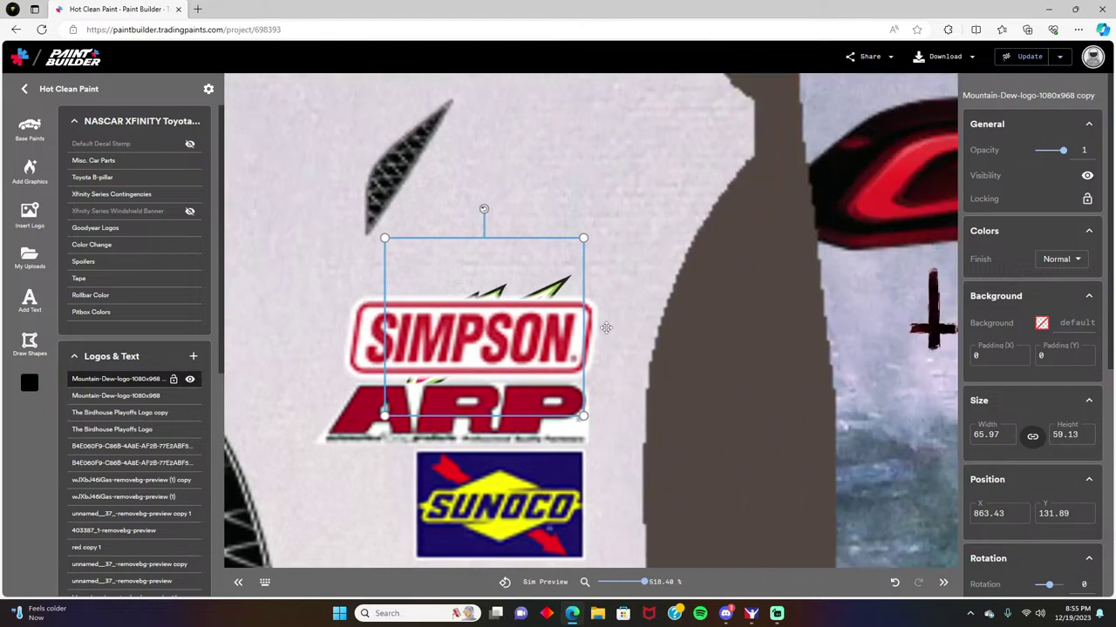
# Step: Insert the Yeezy-Logo-1600x900 image from the uploaded logos
pyautogui.hscroll(-15, 600, 327)
pyautogui.hscroll(-5, 600, 327)
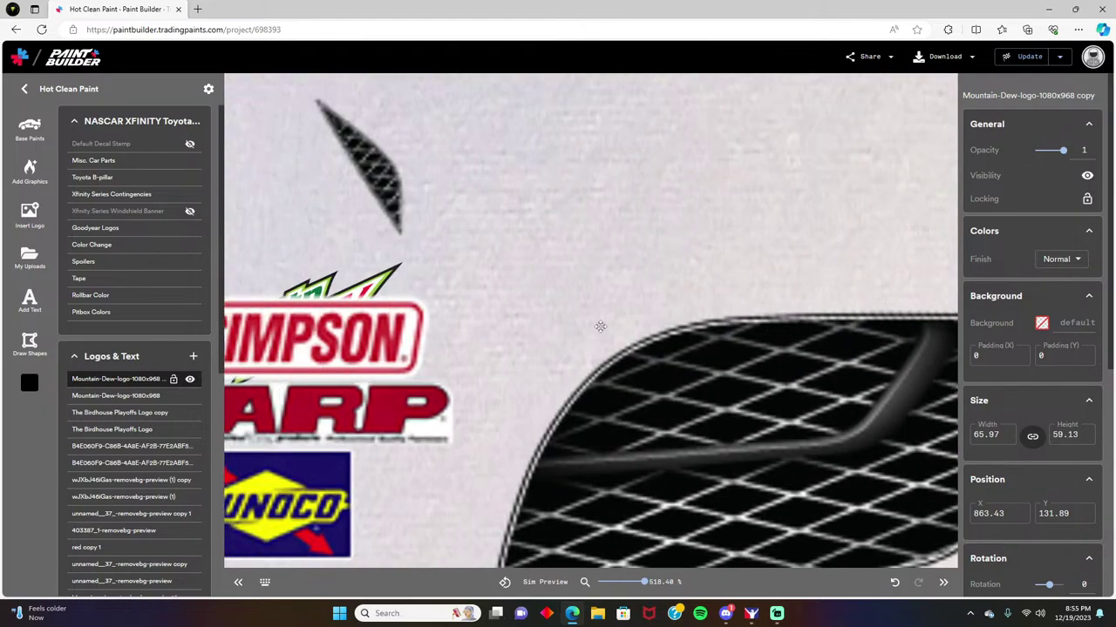
pyautogui.click(188, 353)
pyautogui.click(175, 377)
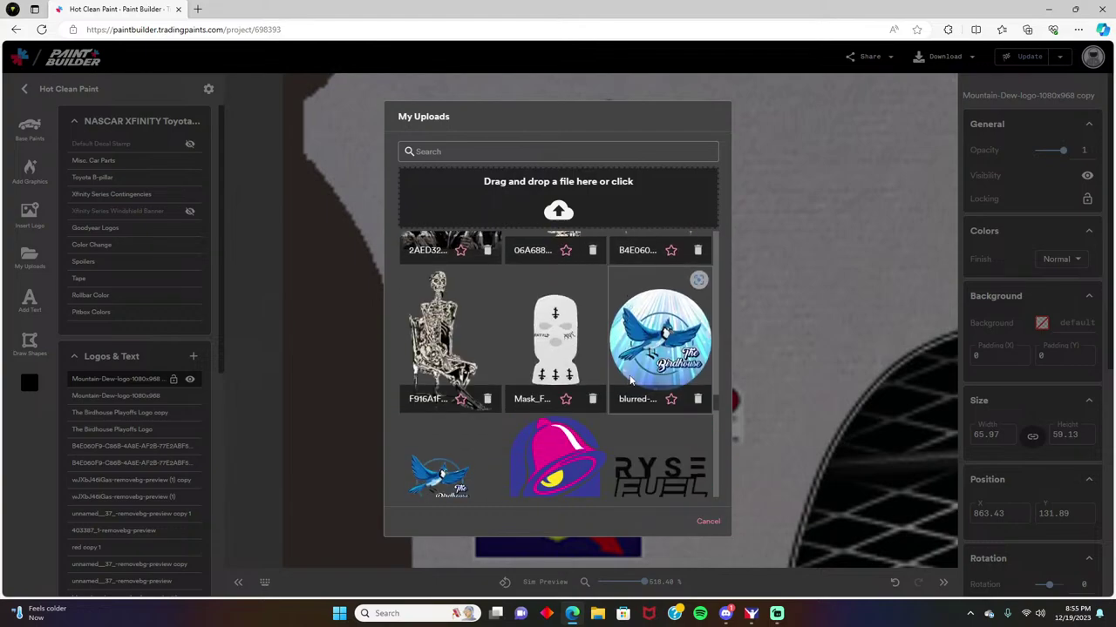
pyautogui.scroll(-6, 631, 381)
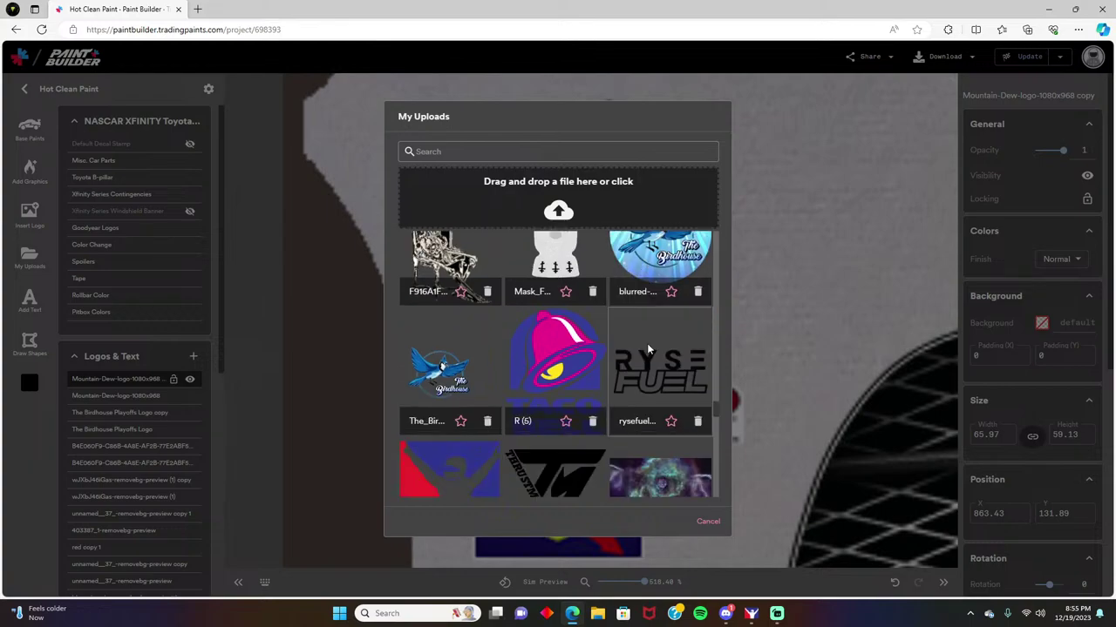
pyautogui.scroll(-4, 653, 339)
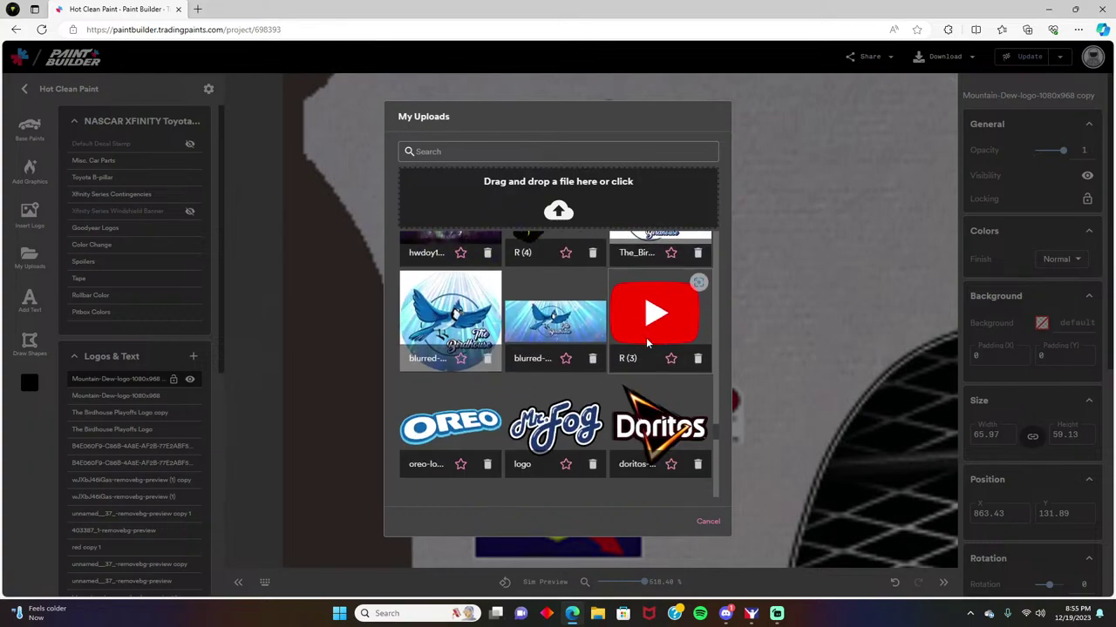
pyautogui.scroll(-5, 643, 351)
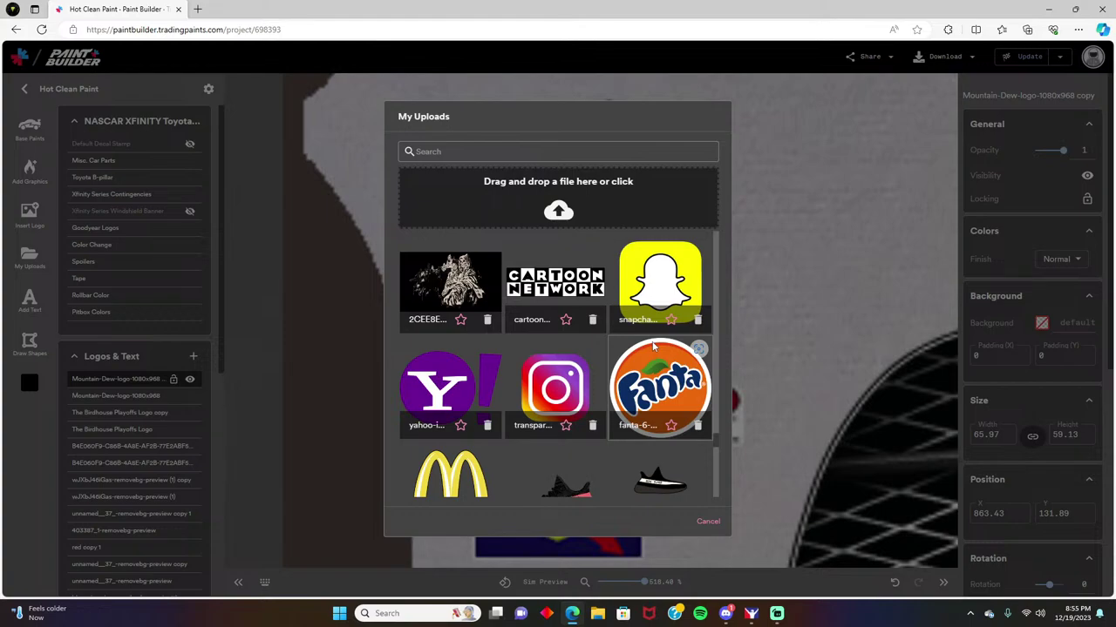
pyautogui.scroll(-6, 654, 347)
pyautogui.scroll(-4, 633, 359)
pyautogui.scroll(4, 634, 350)
pyautogui.scroll(4, 634, 350)
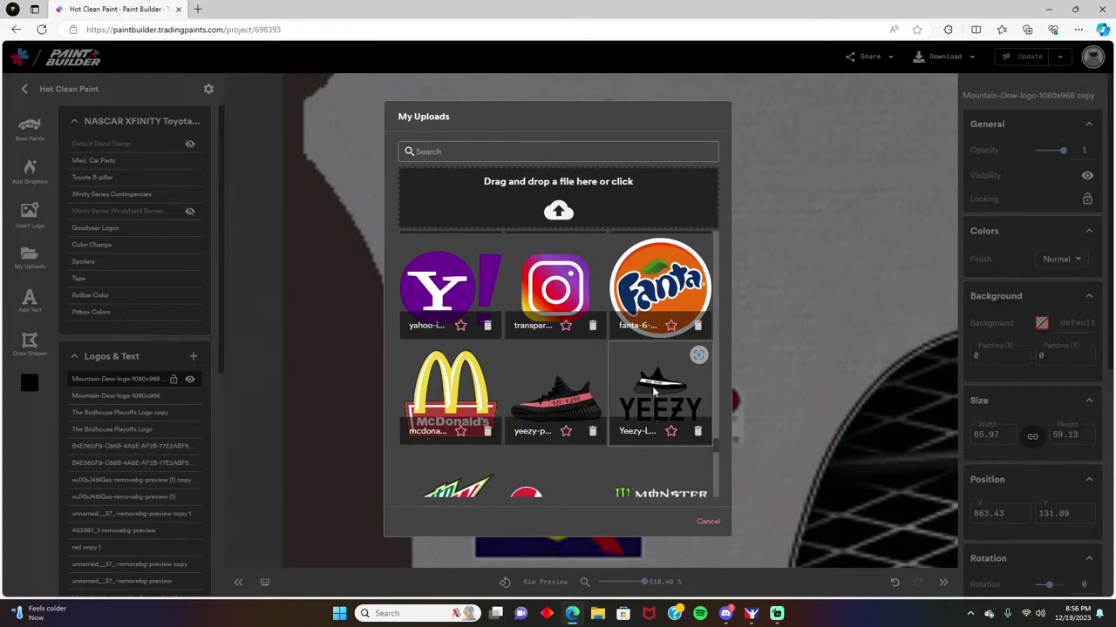
pyautogui.click(656, 392)
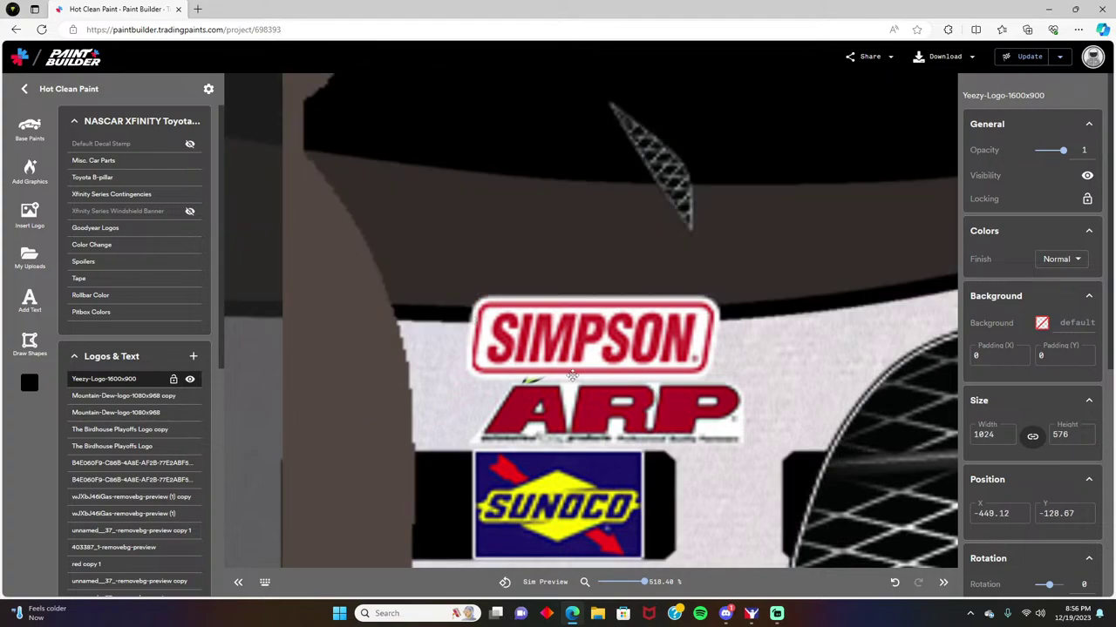
# Step: Shrink the Yeezy logo to about 53 × 30 and place it over the ARP decal below the original Mountain Dew logo
pyautogui.scroll(-8, 571, 375)
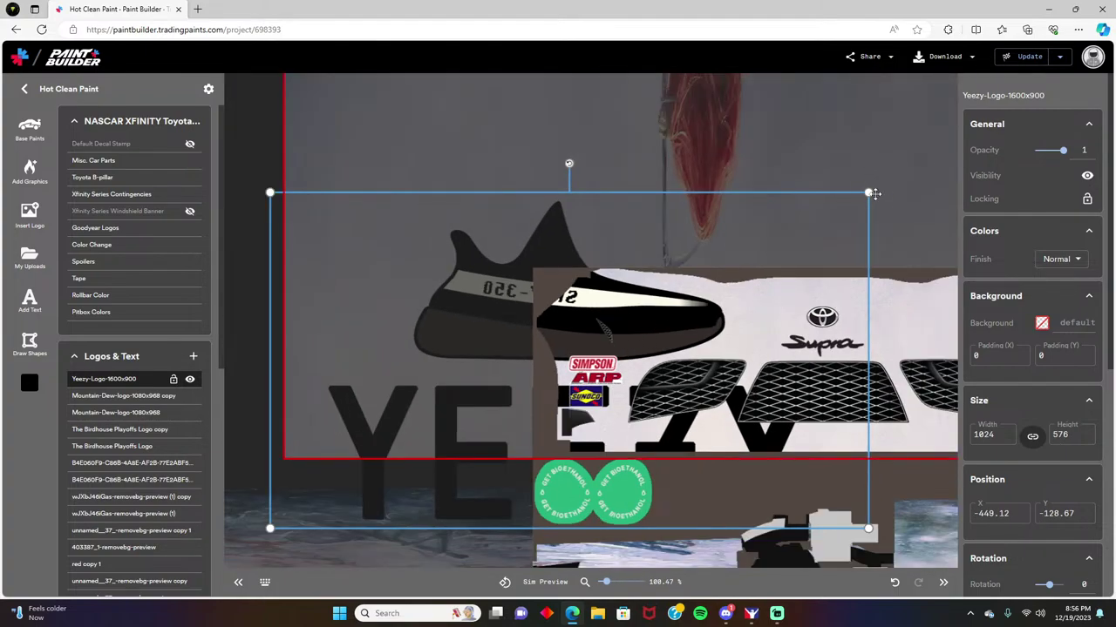
pyautogui.moveTo(870, 192); pyautogui.dragTo(325, 497)
pyautogui.moveTo(298, 518); pyautogui.dragTo(601, 378)
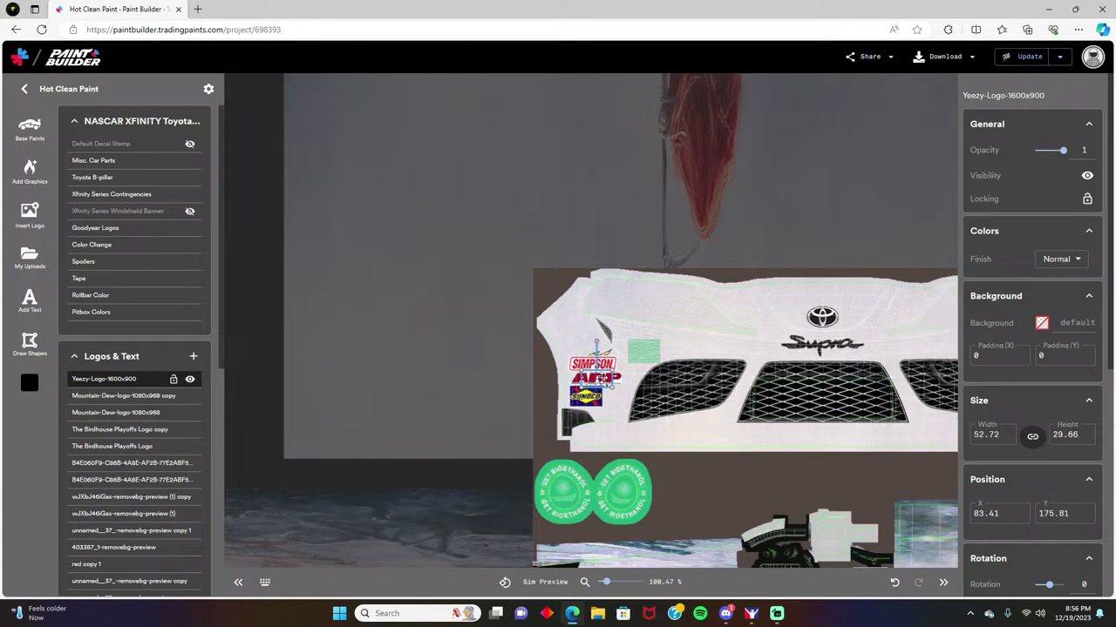
# Step: Duplicate the Yeezy logo and place the copy over the ARP decal at the opposite end of the front bumper
pyautogui.rightClick(605, 378)
pyautogui.click(649, 433)
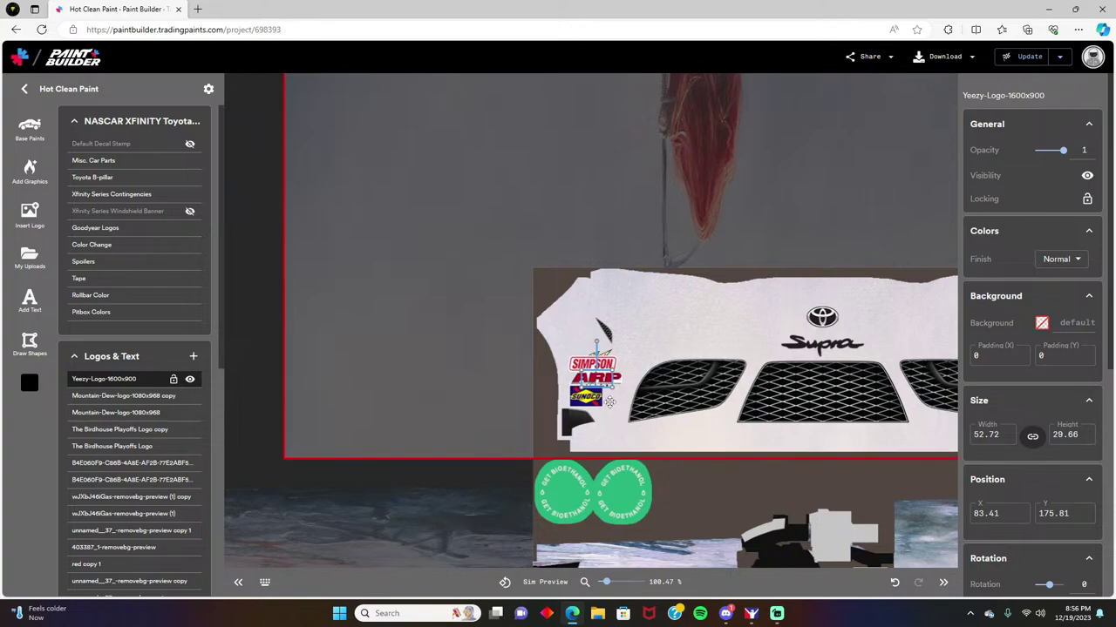
pyautogui.moveTo(471, 323); pyautogui.dragTo(805, 378)
pyautogui.hscroll(3, 779, 384)
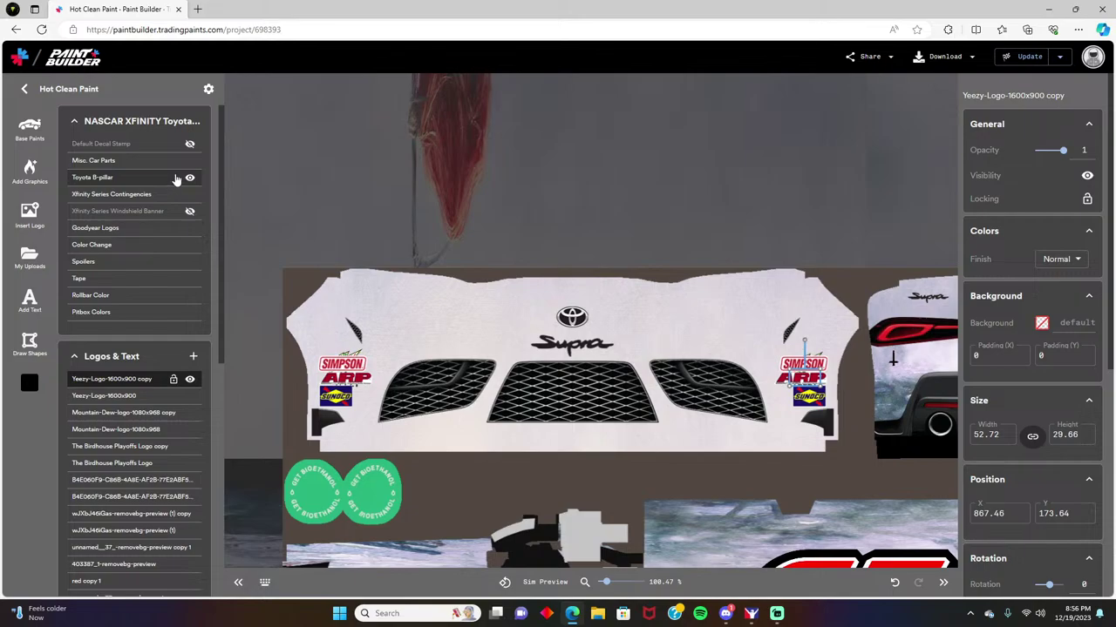
# Step: Hide the Xfinity Series Contingencies layer and deselect the Yeezy logo copy
pyautogui.scroll(-5, 780, 360)
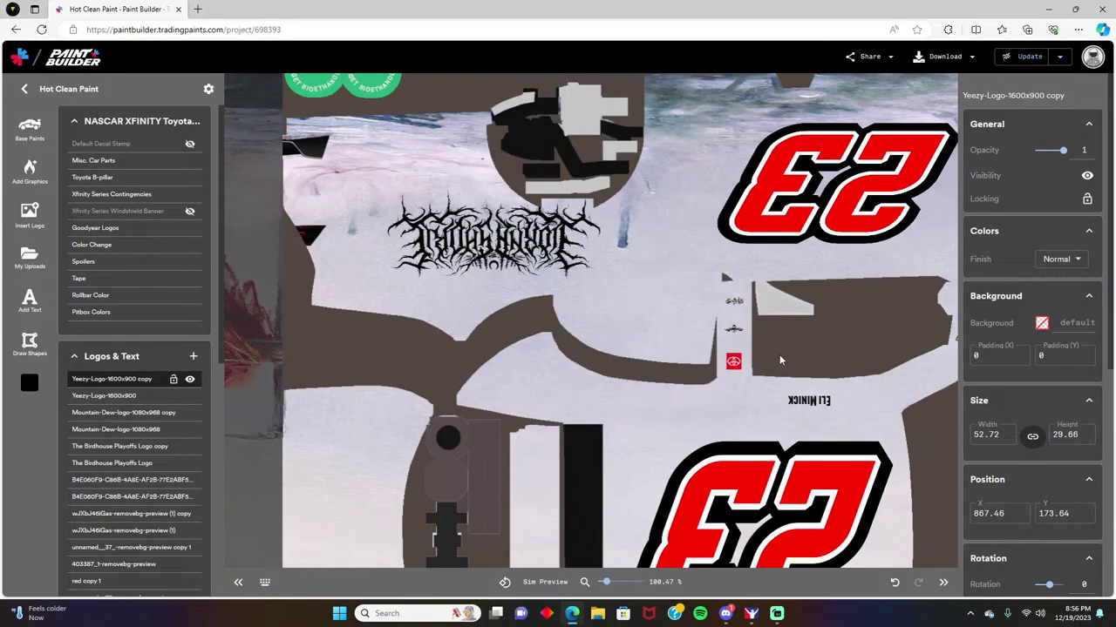
pyautogui.scroll(-6, 780, 360)
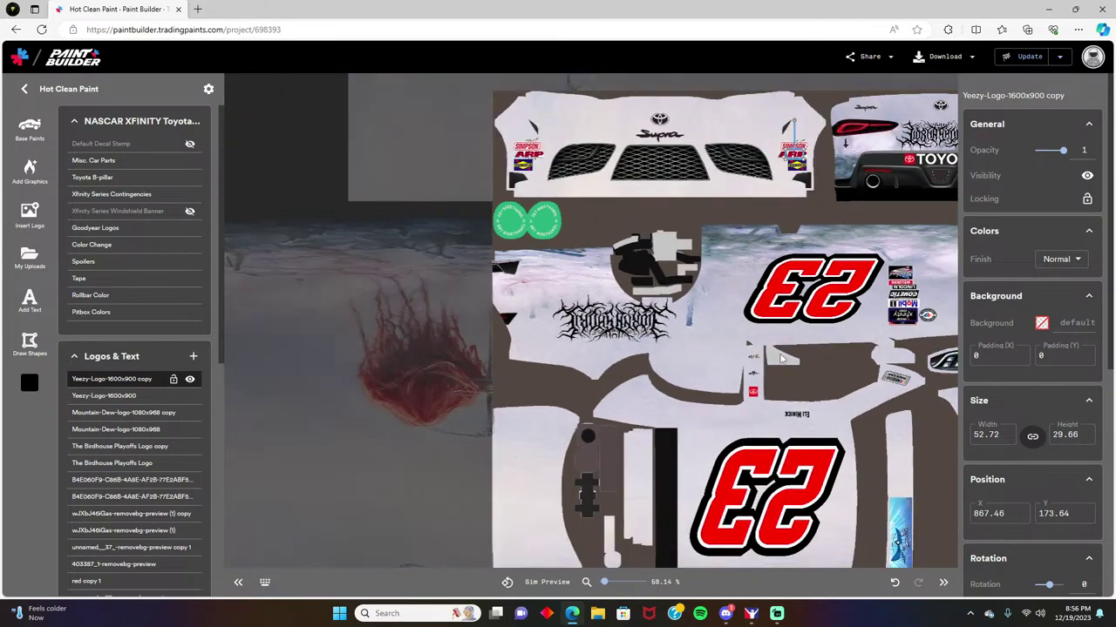
pyautogui.scroll(-2, 818, 363)
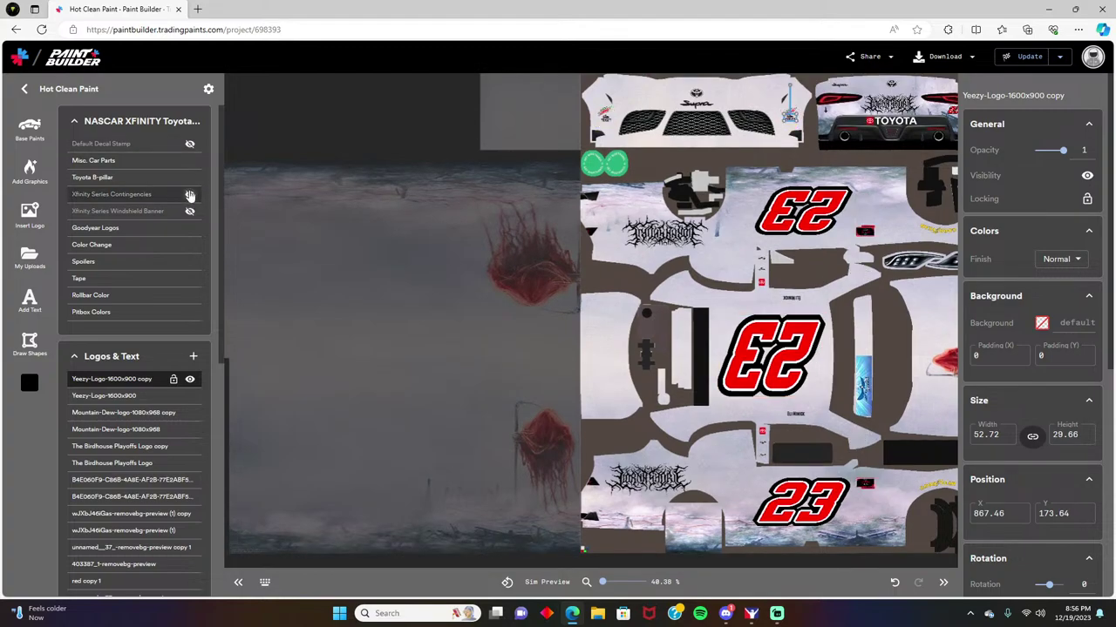
pyautogui.click(480, 236)
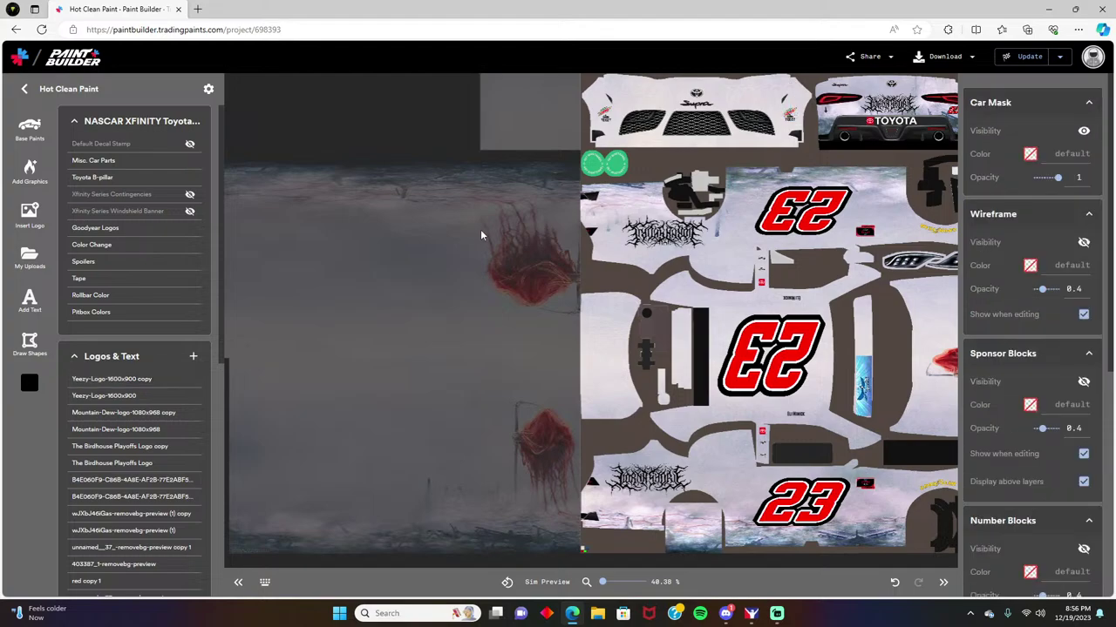
# Step: Review the full car template with the contingency decals hidden
pyautogui.scroll(3, 136, 272)
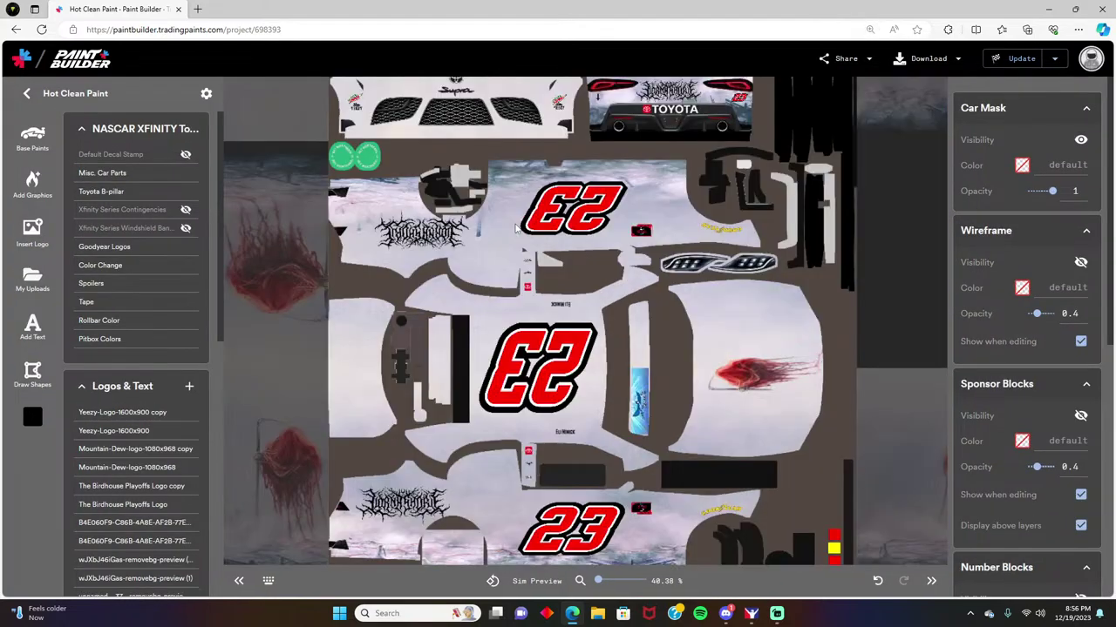
pyautogui.scroll(-3, 494, 263)
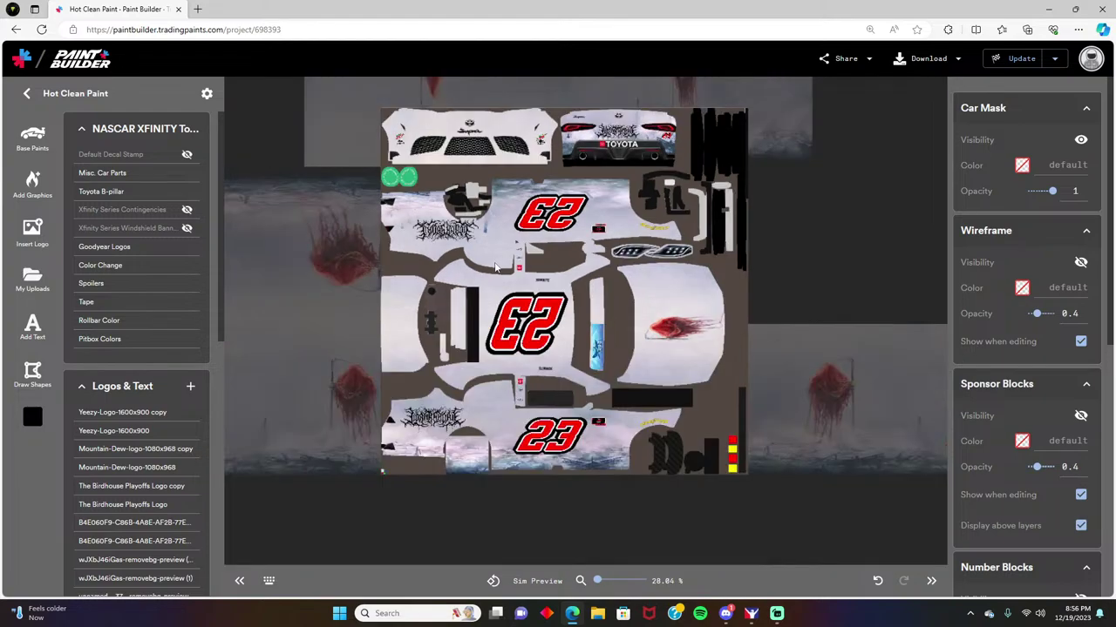
pyautogui.moveTo(513, 307); pyautogui.dragTo(535, 275)
pyautogui.scroll(-2, 647, 320)
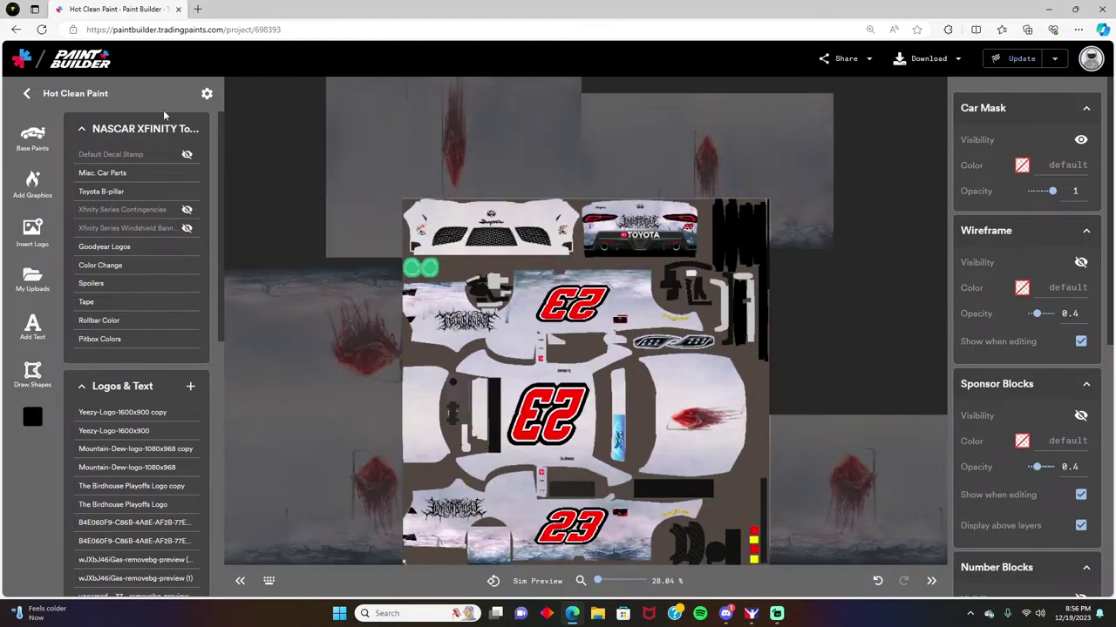
pyautogui.hotkey('ctrl', '+')
pyautogui.hotkey('ctrl', '+')
pyautogui.hotkey('ctrl', '+')
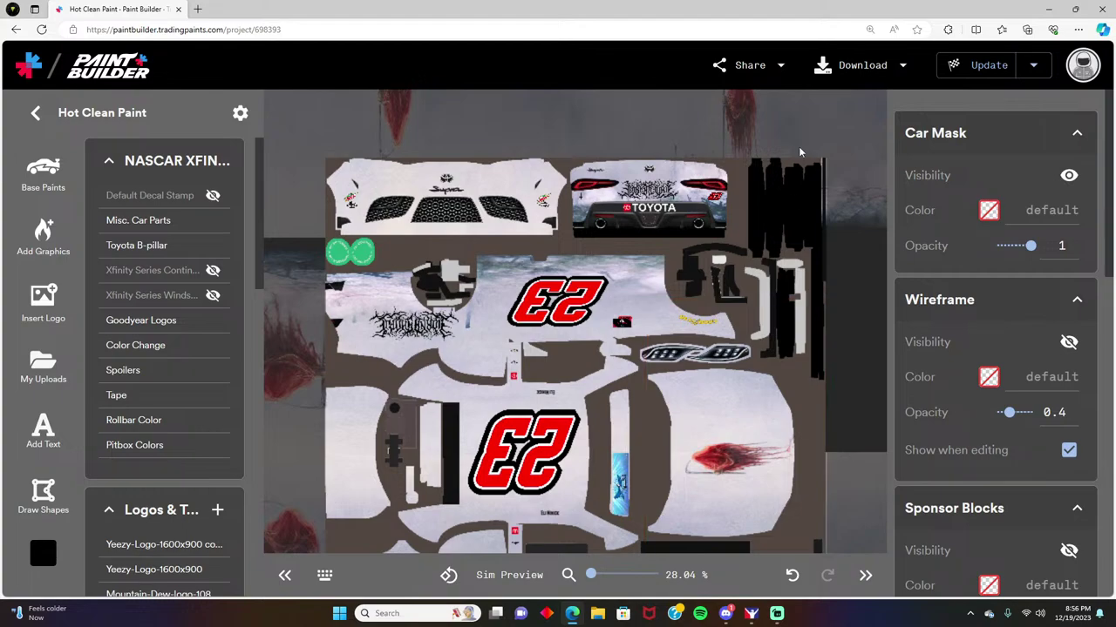
pyautogui.click(869, 31)
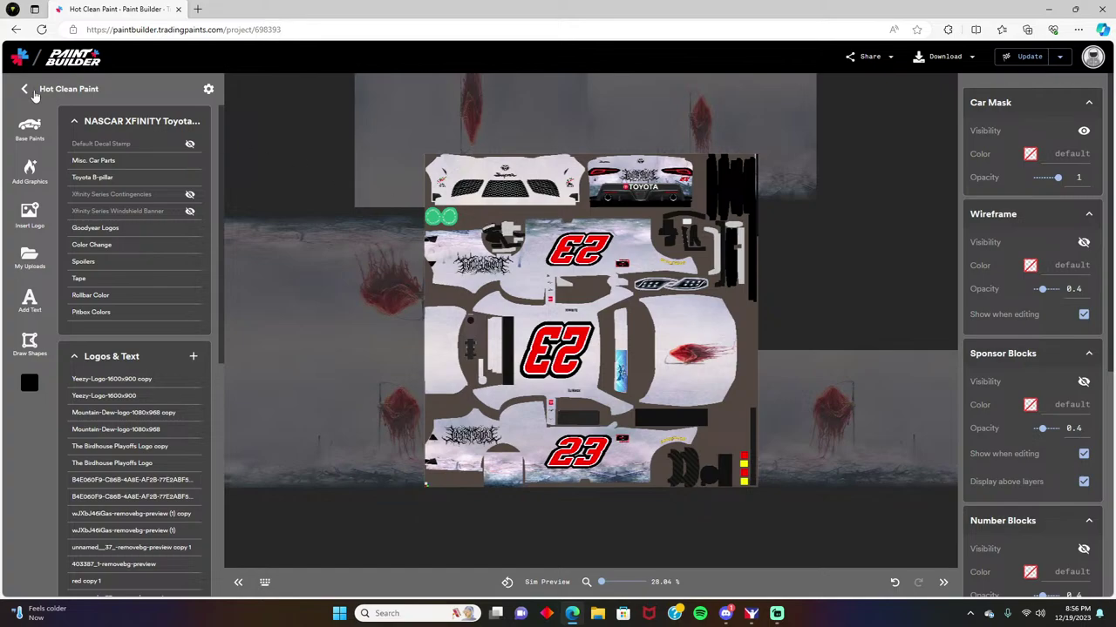
# Step: Return to the project list and reopen the Hot Clean Paint project
pyautogui.click(27, 90)
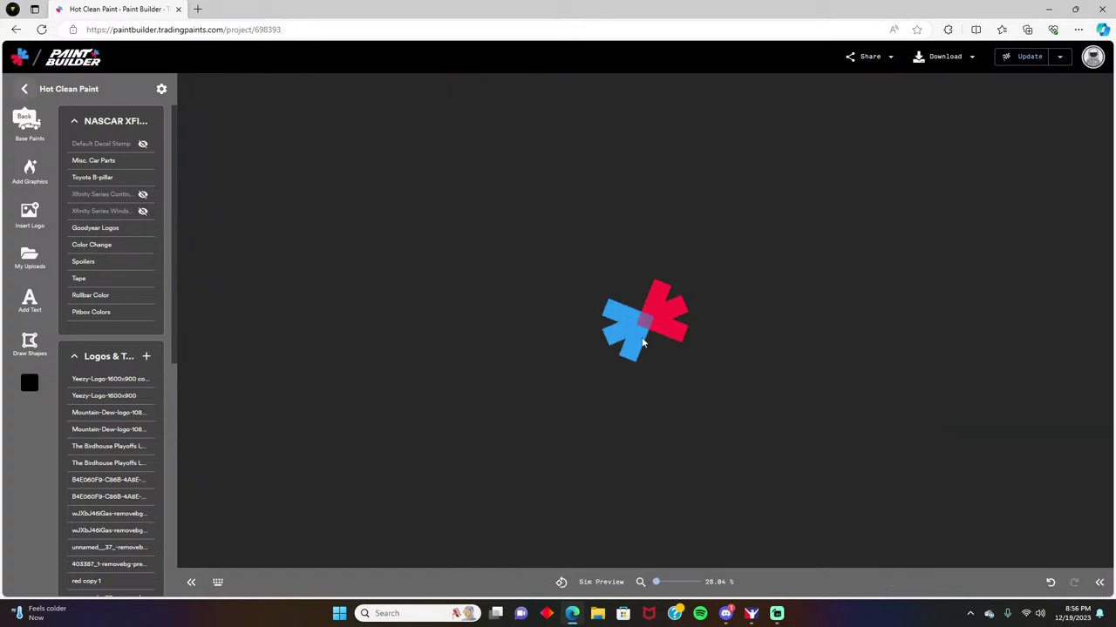
pyautogui.moveTo(760, 623)
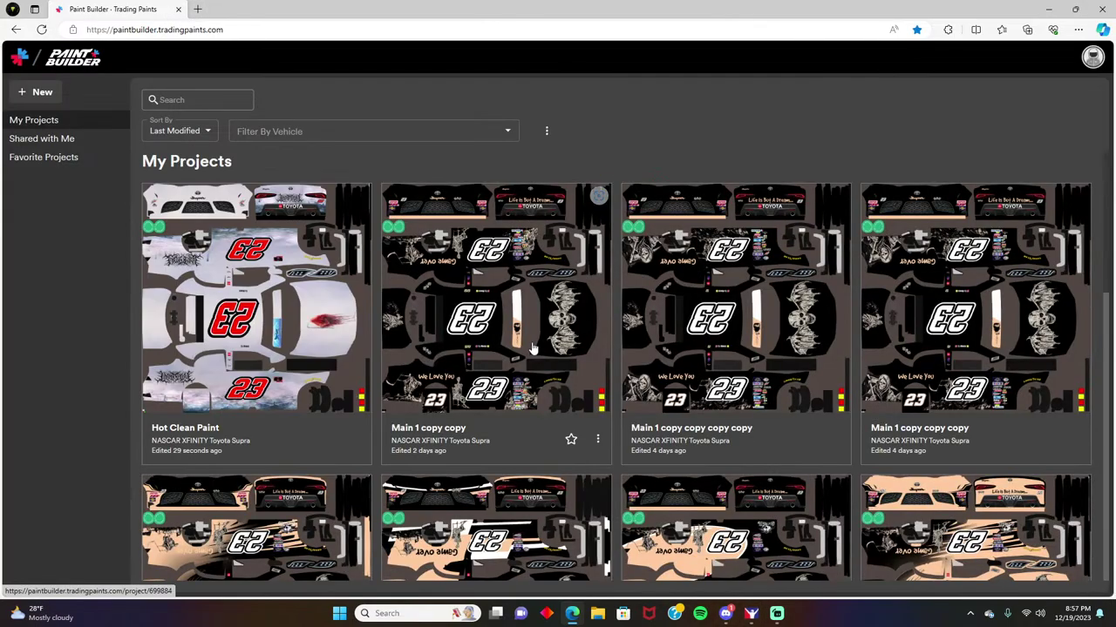
pyautogui.click(245, 325)
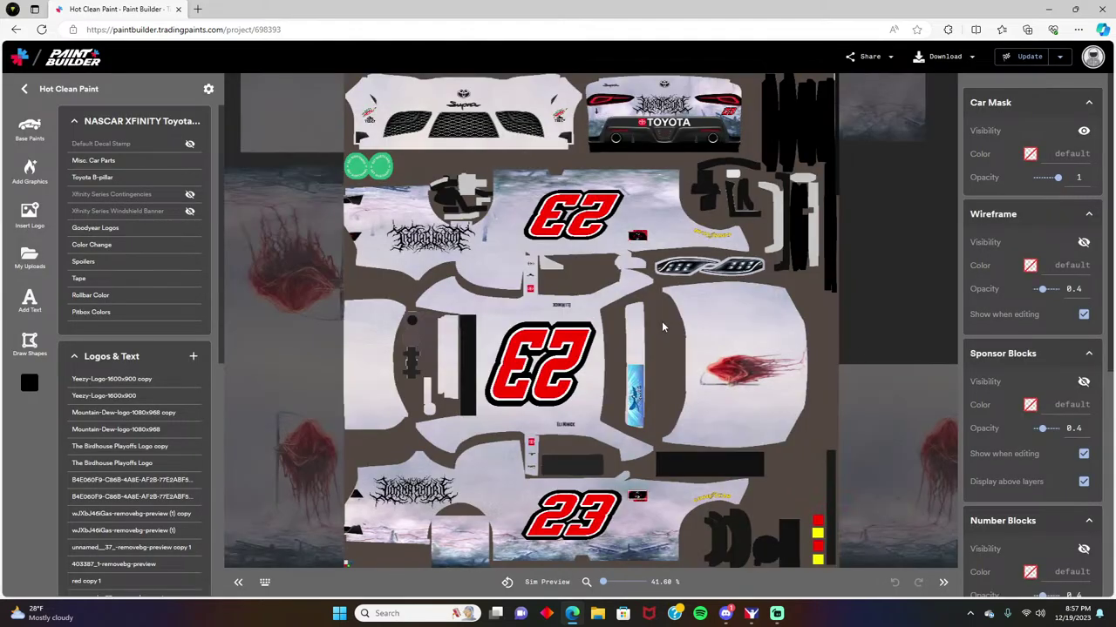
# Step: Move the Yeezy logo copy to about X 870, Y 176, directly beneath the Mountain Dew logo copy on the front bumper
pyautogui.scroll(8, 553, 160)
pyautogui.scroll(6, 553, 160)
pyautogui.moveTo(552, 160); pyautogui.dragTo(556, 501)
pyautogui.click(678, 377)
pyautogui.moveTo(677, 378); pyautogui.dragTo(657, 381)
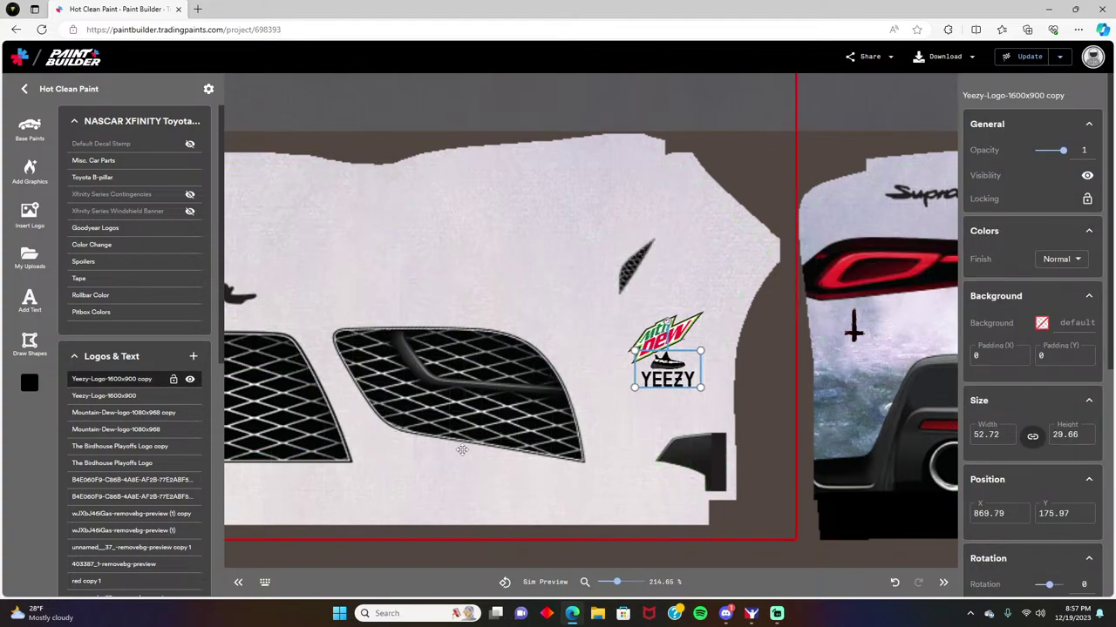
# Step: Nudge the original Yeezy logo to about X 79, Y 174, beneath the Mountain Dew logo at the other bumper end
pyautogui.hscroll(3, 464, 446)
pyautogui.hscroll(-11, 464, 446)
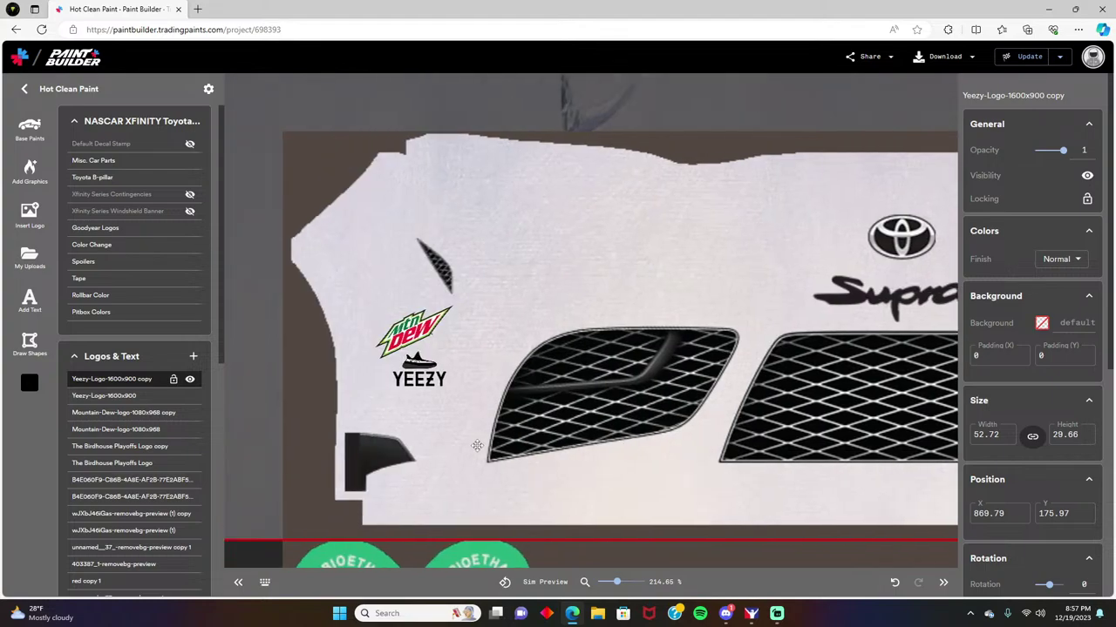
pyautogui.moveTo(419, 371); pyautogui.dragTo(418, 368)
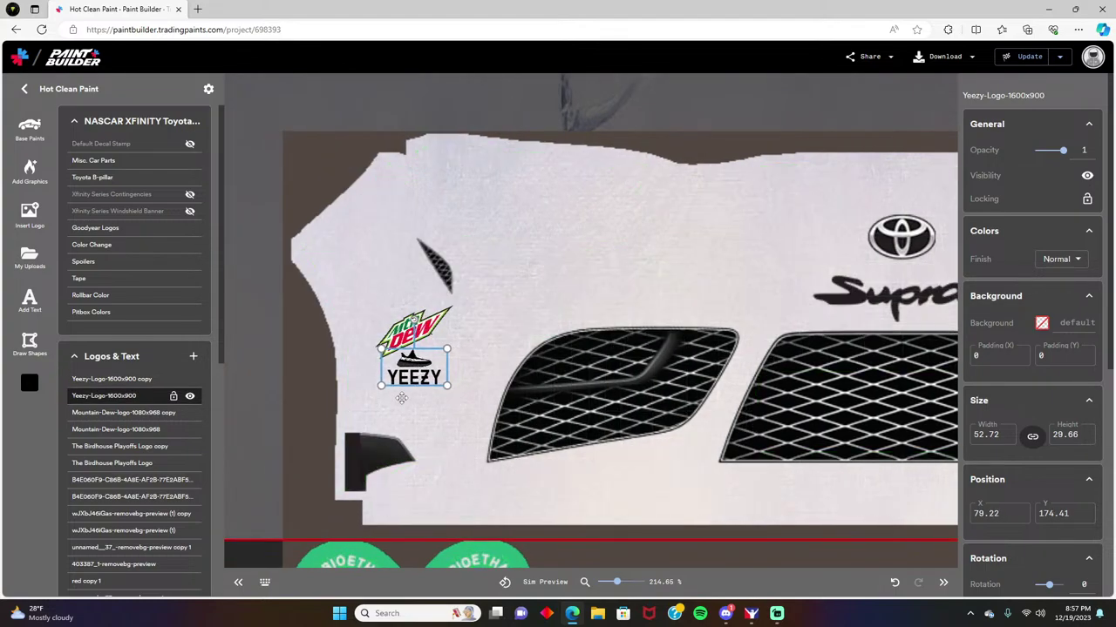
# Step: Insert the iRacing logo image OIP (5) from the uploaded logos onto the front bumper area
pyautogui.click(193, 356)
pyautogui.click(152, 377)
pyautogui.scroll(-15, 591, 345)
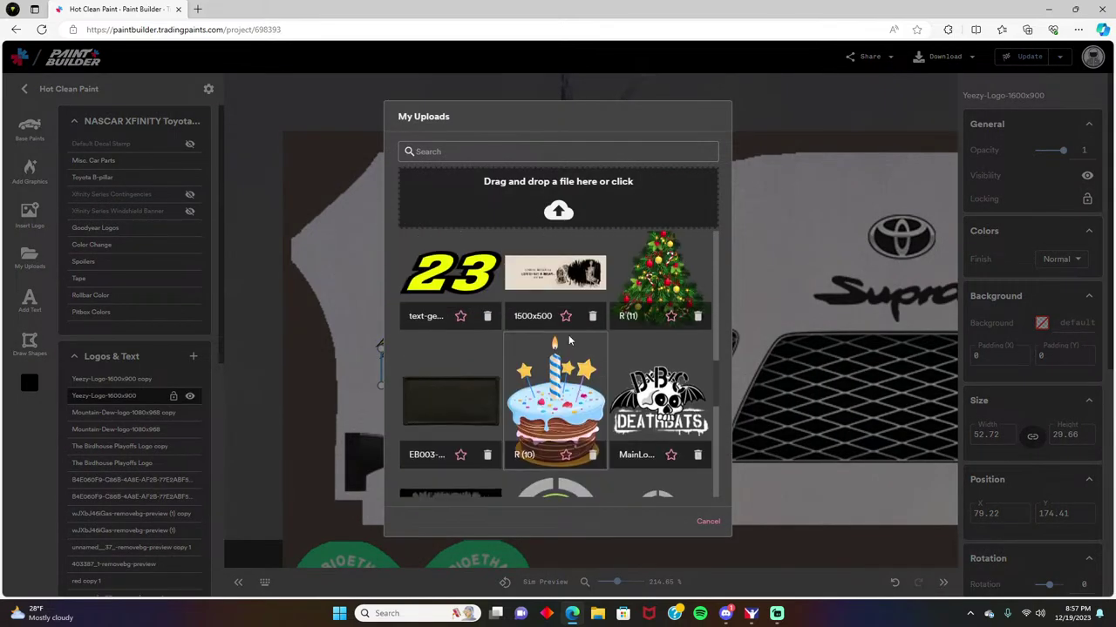
pyautogui.scroll(-10, 567, 346)
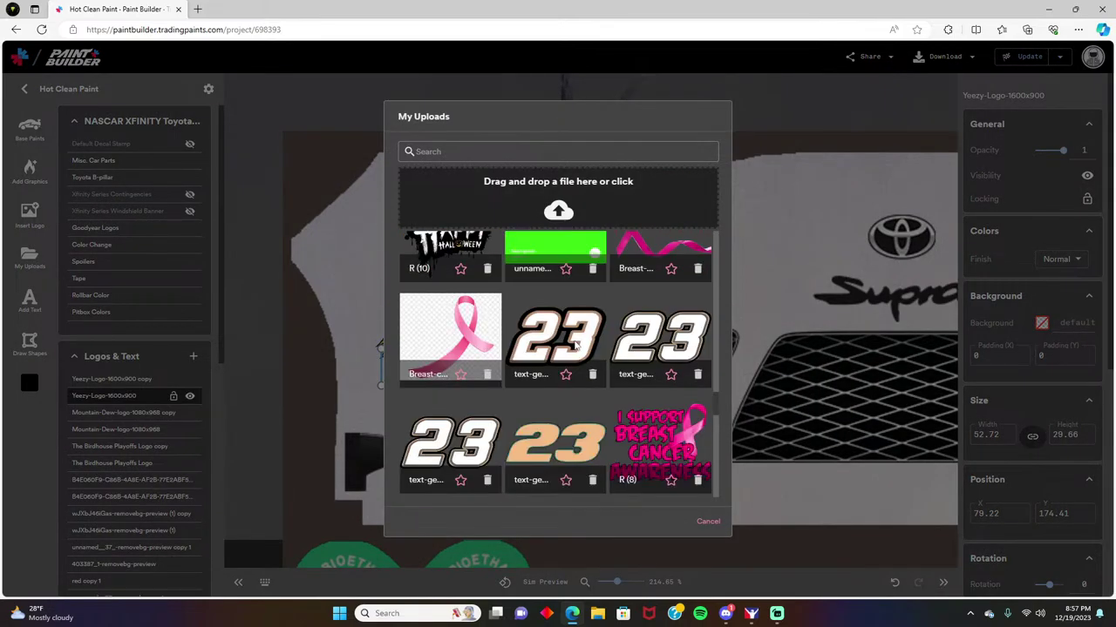
pyautogui.scroll(-2, 576, 346)
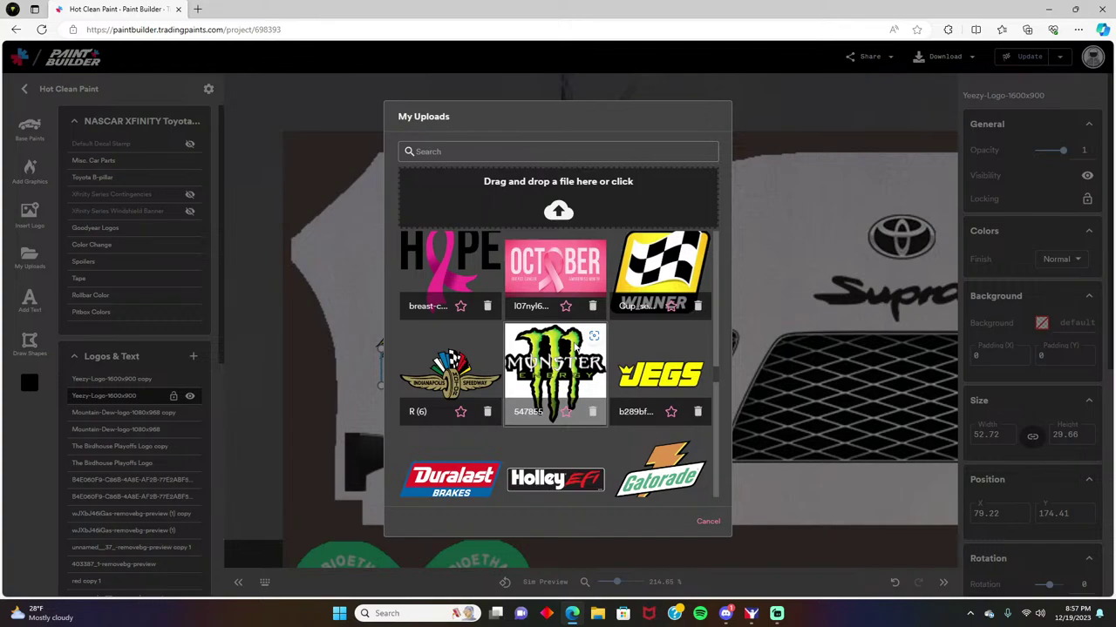
pyautogui.scroll(-4, 575, 349)
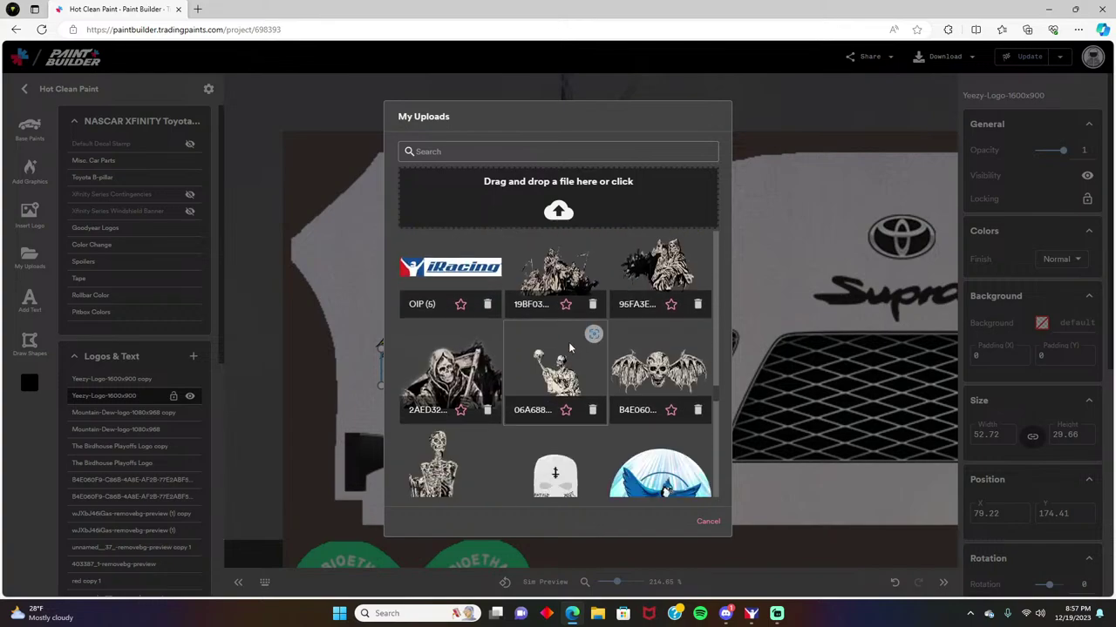
pyautogui.click(476, 275)
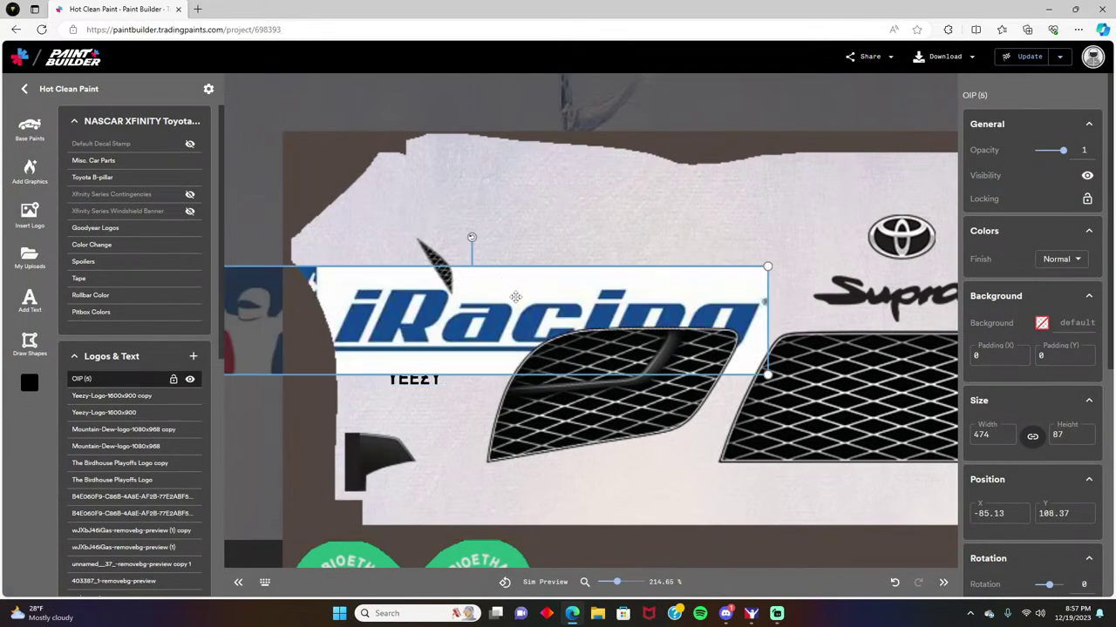
# Step: Shrink the iRacing logo to about 61 by 11, place it beneath the Yeezy logo at about X 72, Y 206, and duplicate it
pyautogui.moveTo(761, 271); pyautogui.dragTo(427, 389)
pyautogui.rightClick(428, 390)
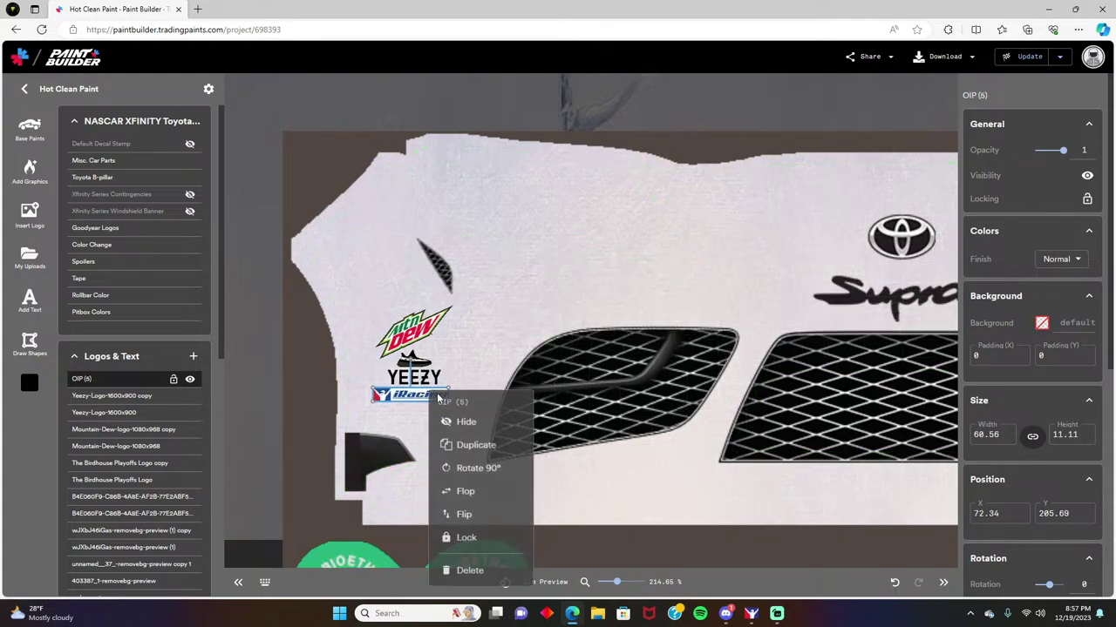
pyautogui.click(465, 445)
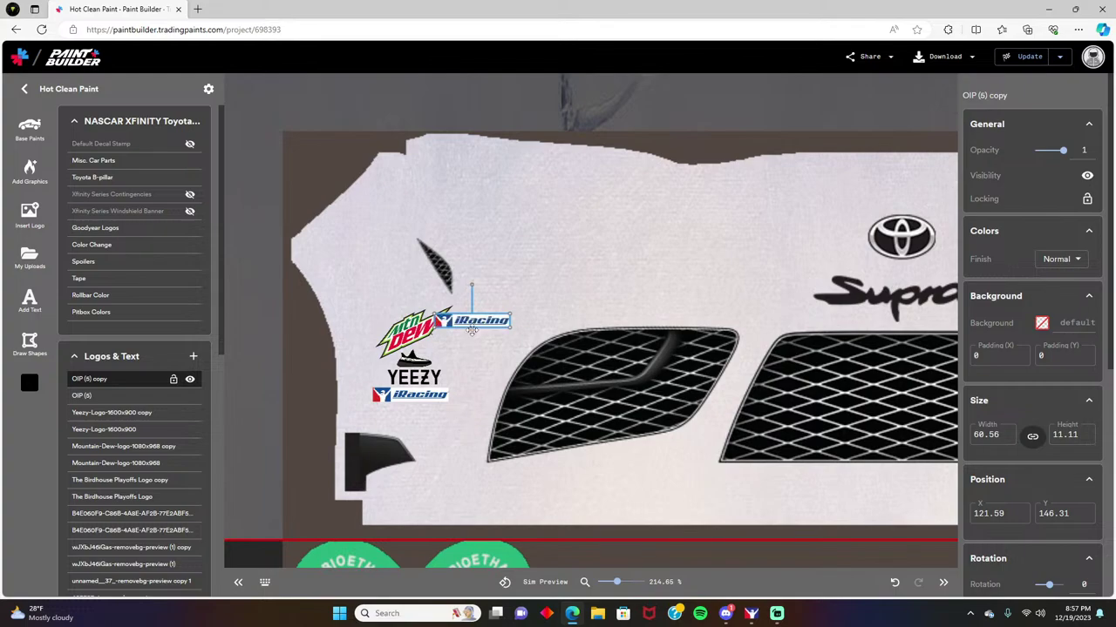
# Step: Move the iRacing logo copy to about X 864, Y 209 beneath the Yeezy copy, and nudge the original to about X 72, Y 209
pyautogui.moveTo(475, 328); pyautogui.dragTo(788, 370)
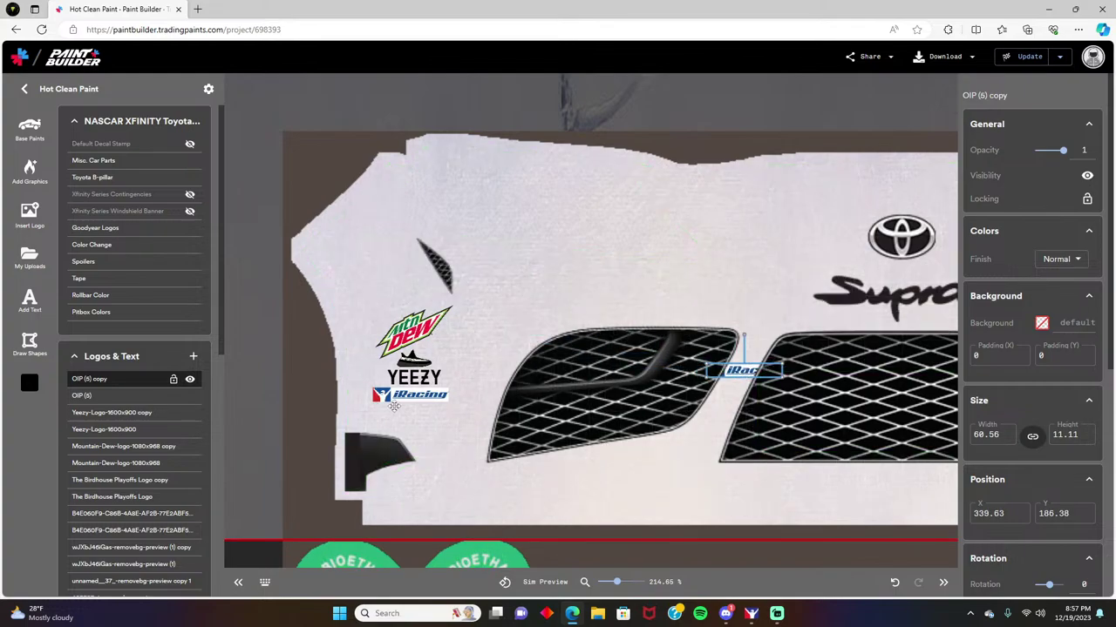
pyautogui.click(410, 397)
pyautogui.moveTo(409, 396); pyautogui.dragTo(409, 400)
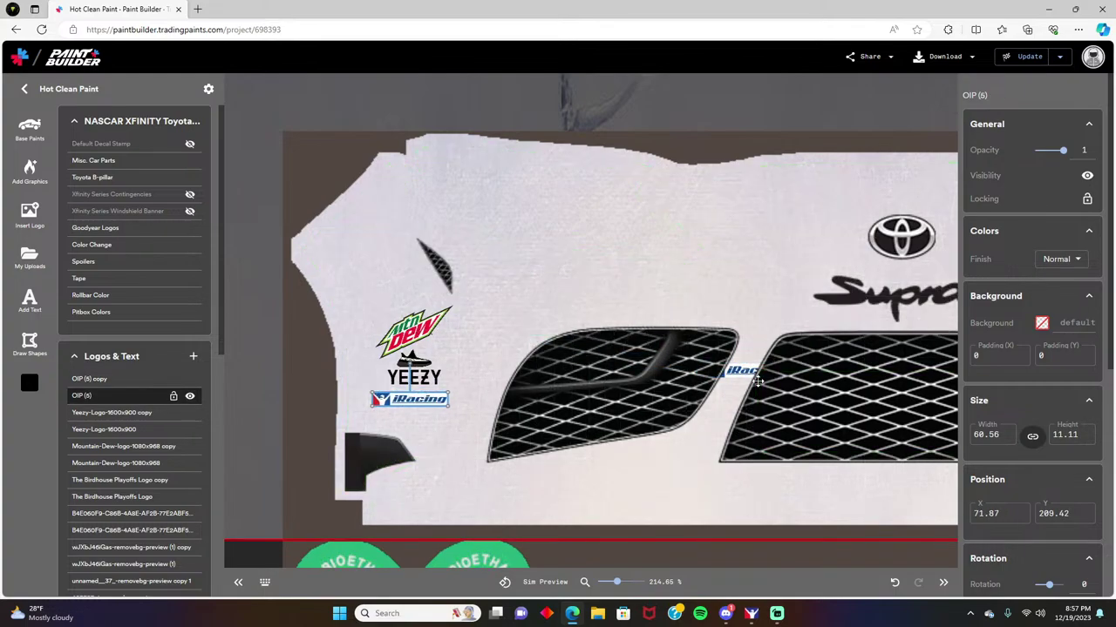
pyautogui.moveTo(737, 375); pyautogui.dragTo(459, 398)
pyautogui.hscroll(10, 406, 398)
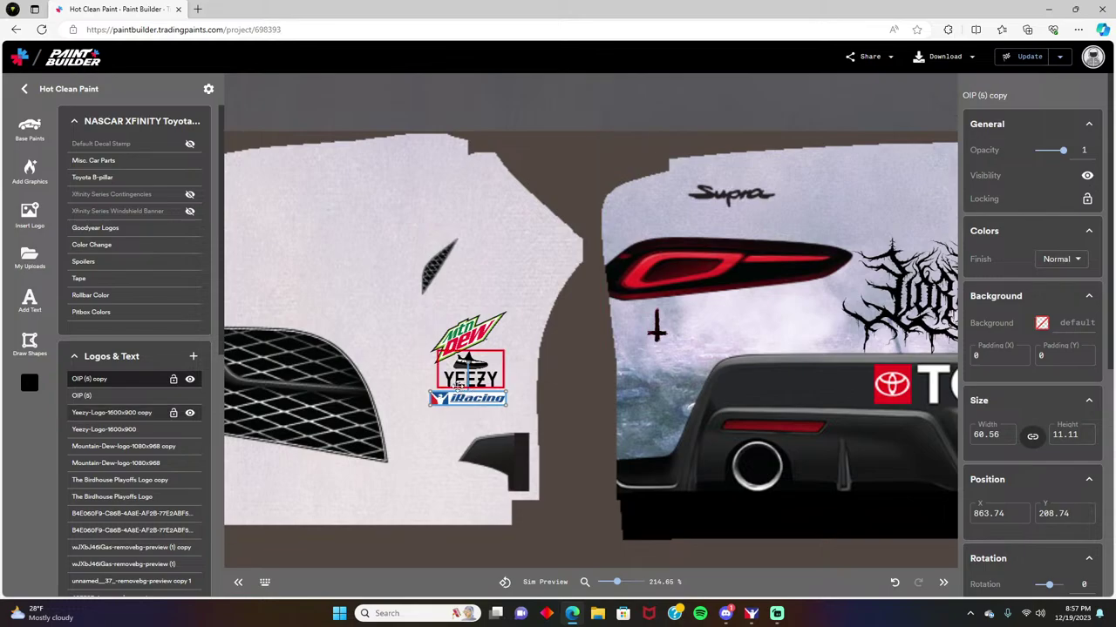
pyautogui.scroll(-5, 459, 388)
pyautogui.click(457, 466)
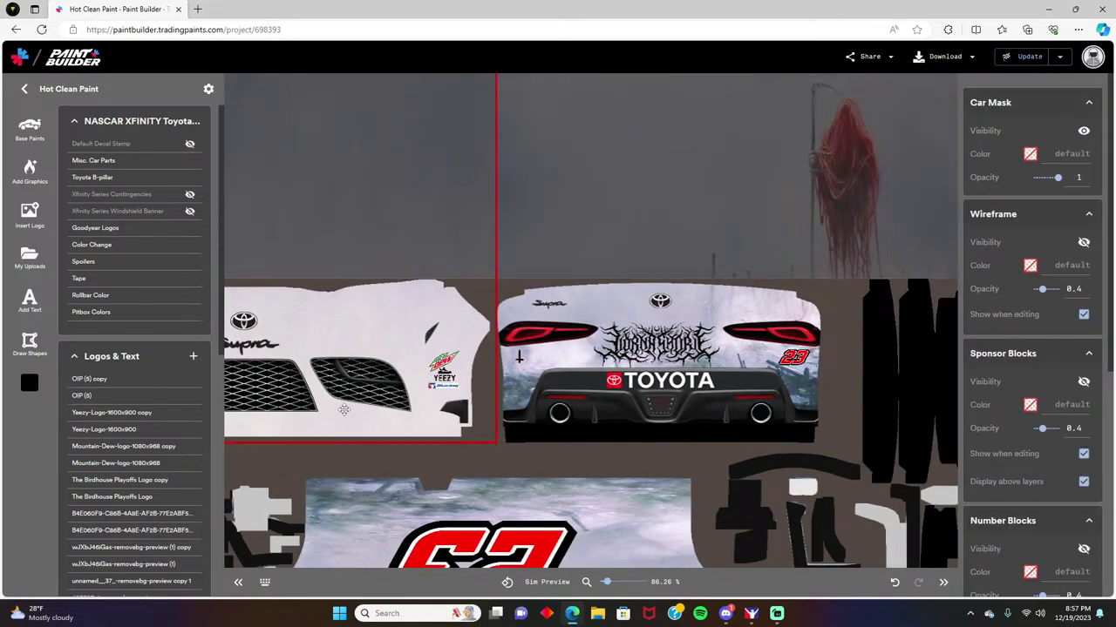
pyautogui.scroll(-3, 355, 453)
pyautogui.scroll(1, 349, 380)
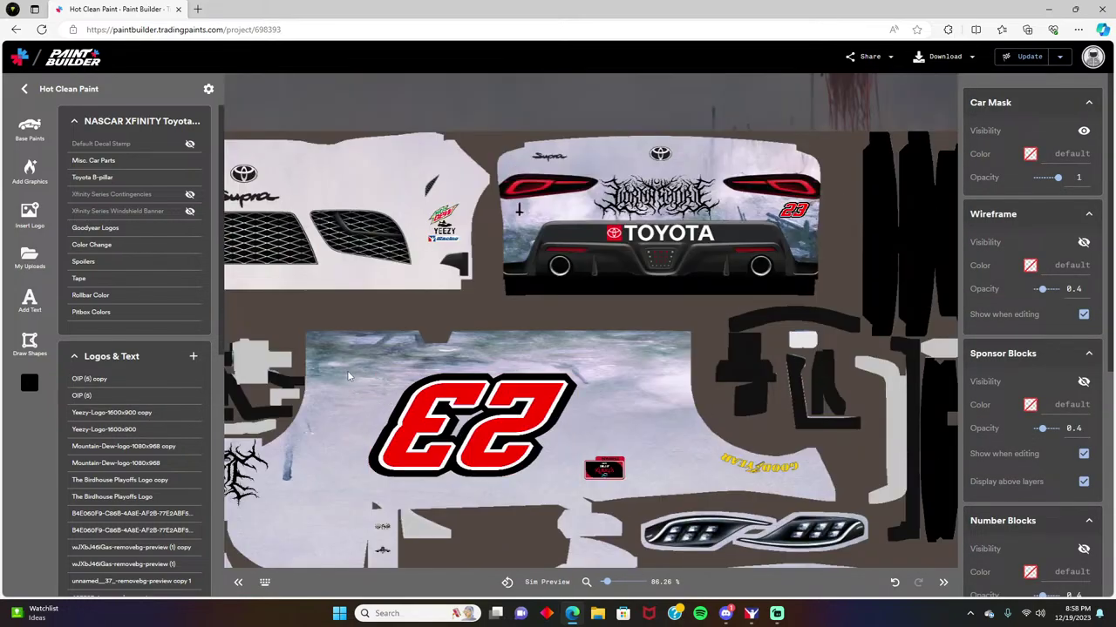
pyautogui.scroll(-3, 593, 340)
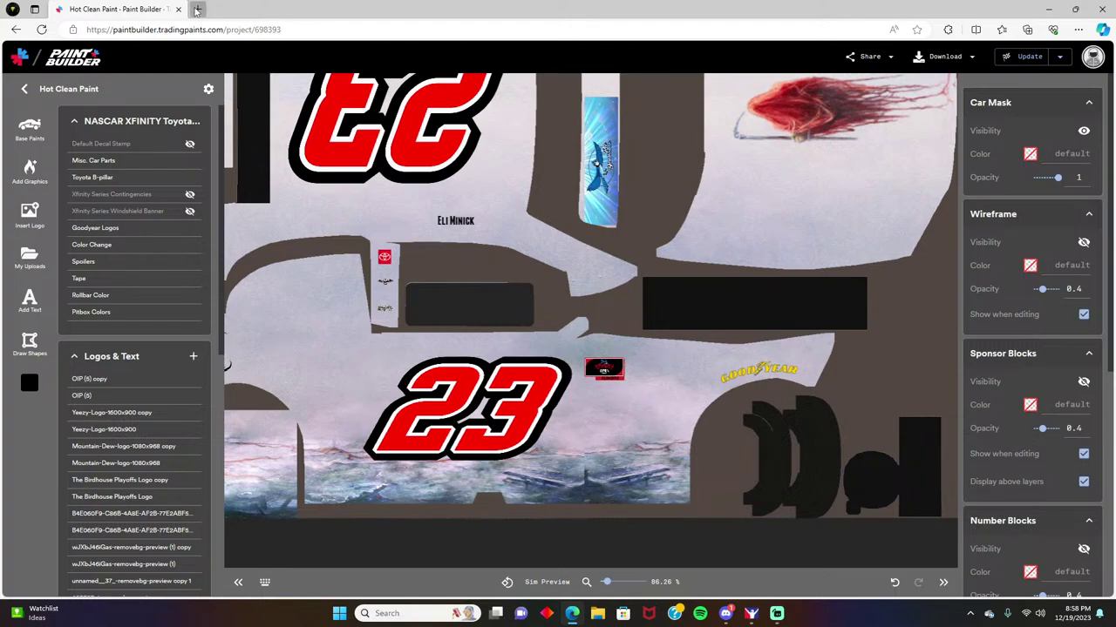
# Step: Search the web in a new browser tab for "nascar 75 logo" and refine the query to "nascar 75 logo transparent" among images
pyautogui.click(197, 10)
pyautogui.write('nas')
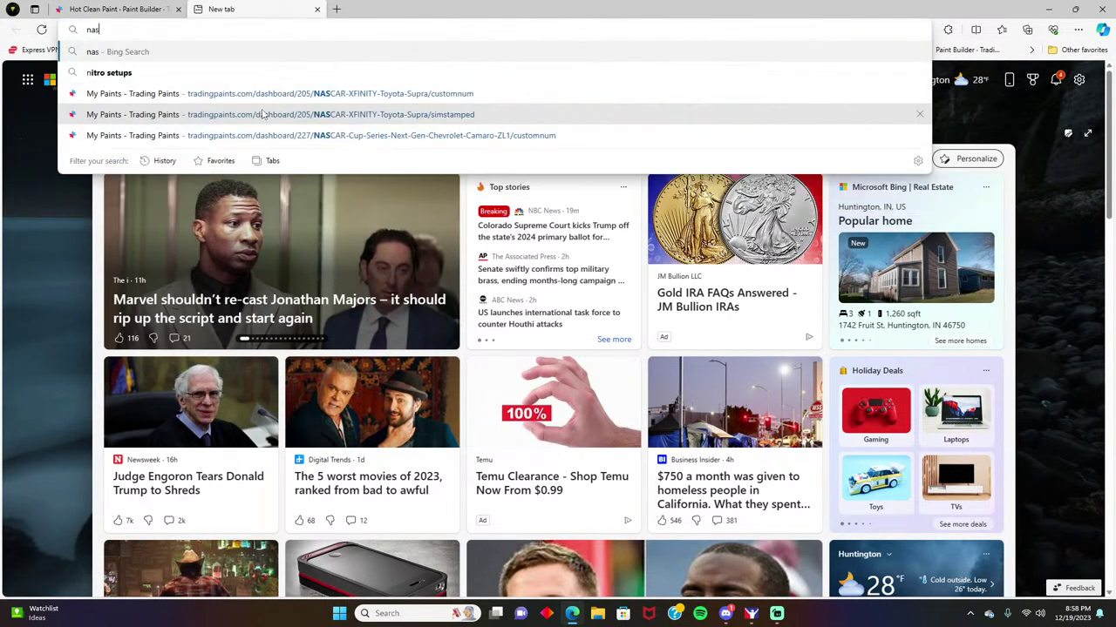
pyautogui.write('car 75 logo')
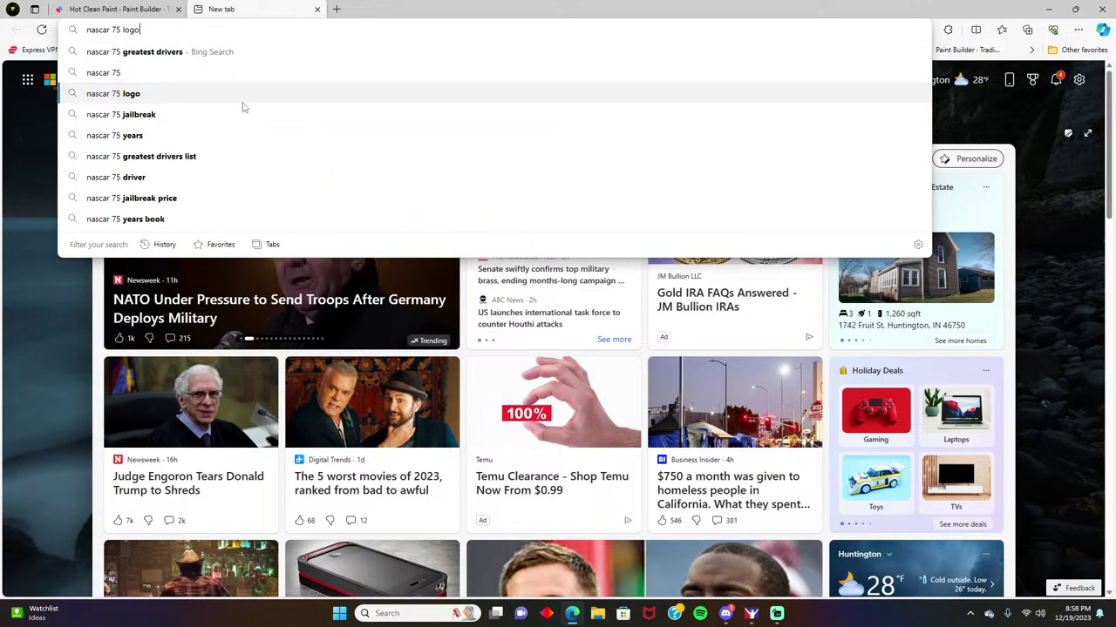
pyautogui.click(242, 96)
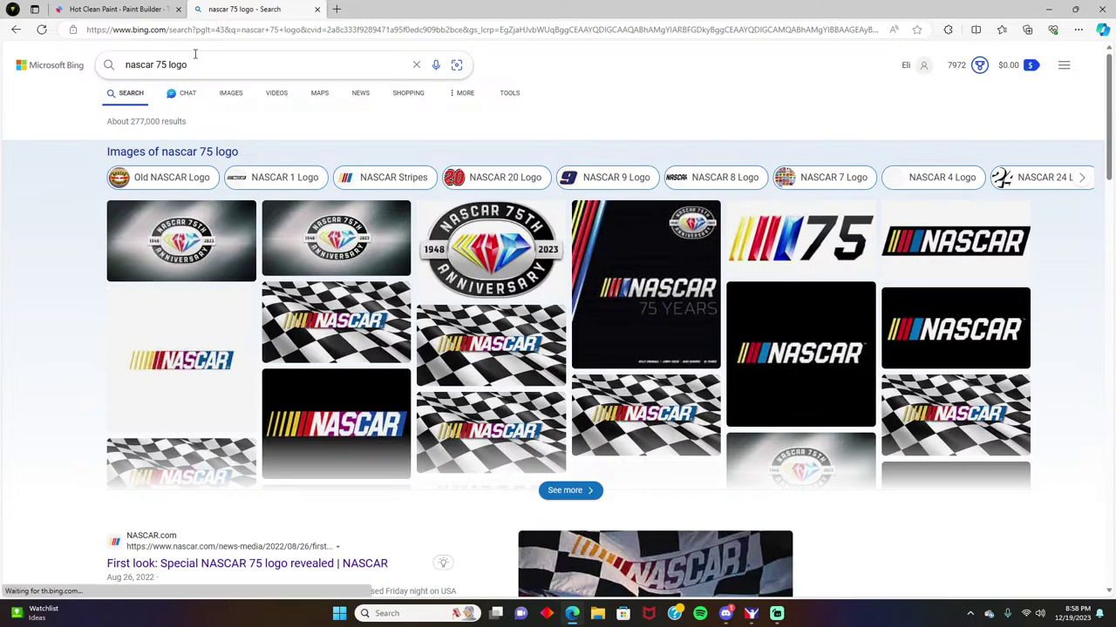
pyautogui.click(204, 65)
pyautogui.write('tra')
pyautogui.click(223, 90)
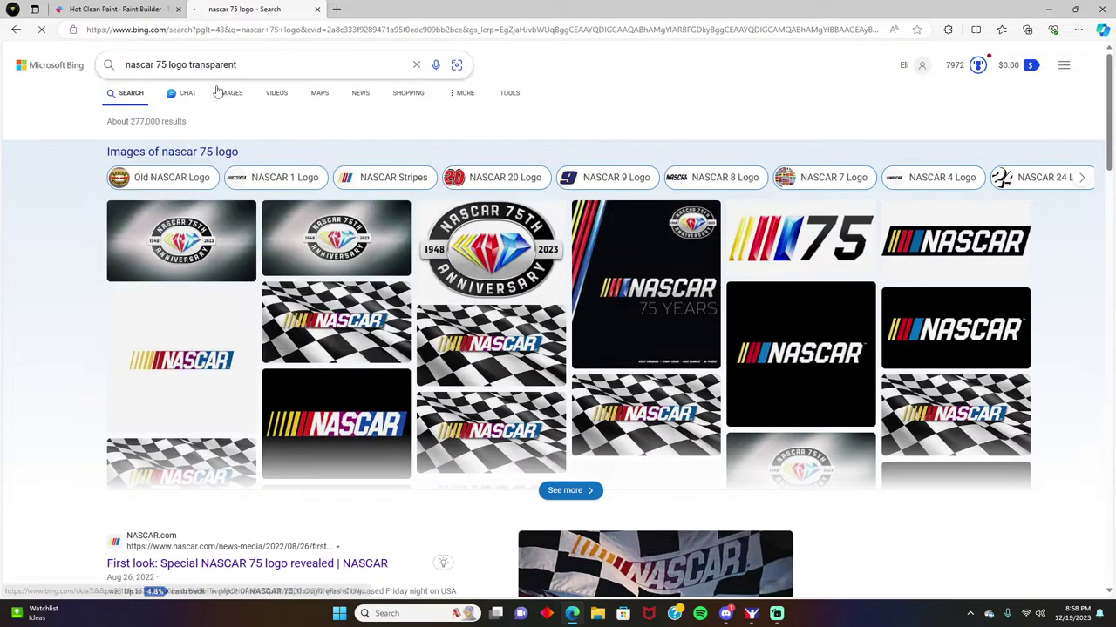
# Step: Open the metallic NASCAR 75th Anniversary logo from pitstopradio.net in the image results and save it as OIP (4).jpg
pyautogui.click(160, 211)
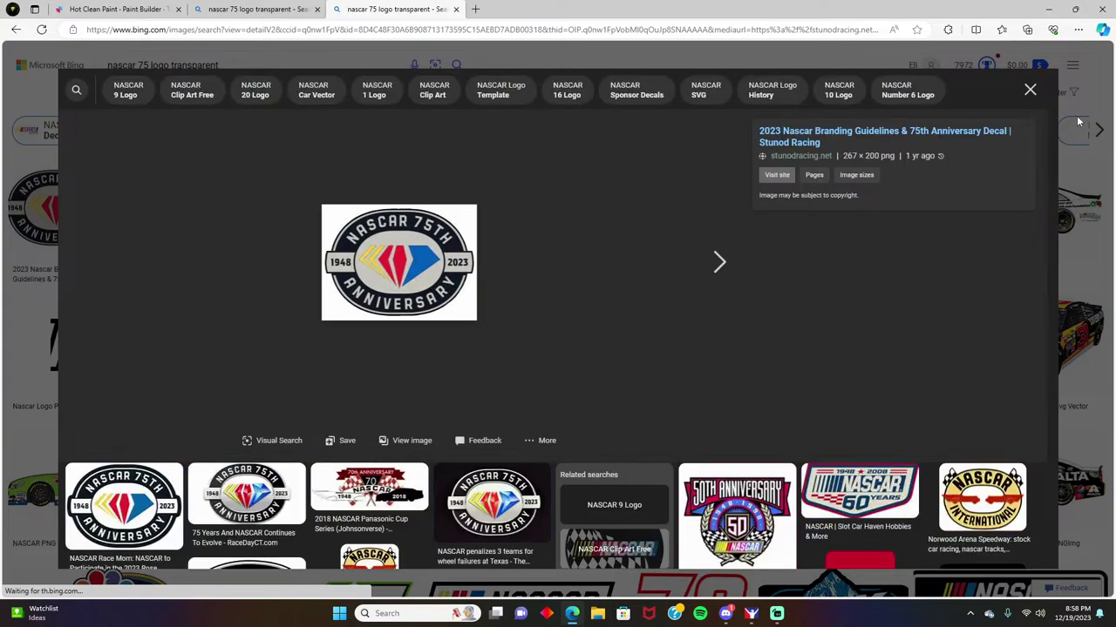
pyautogui.click(1030, 90)
pyautogui.click(571, 190)
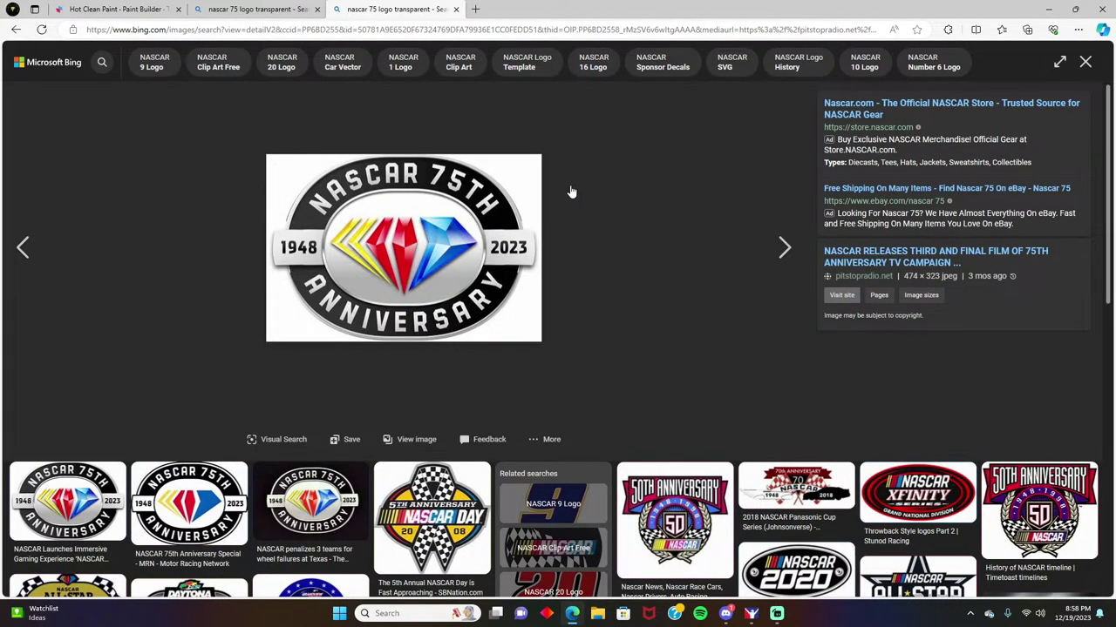
pyautogui.rightClick(477, 195)
pyautogui.click(514, 218)
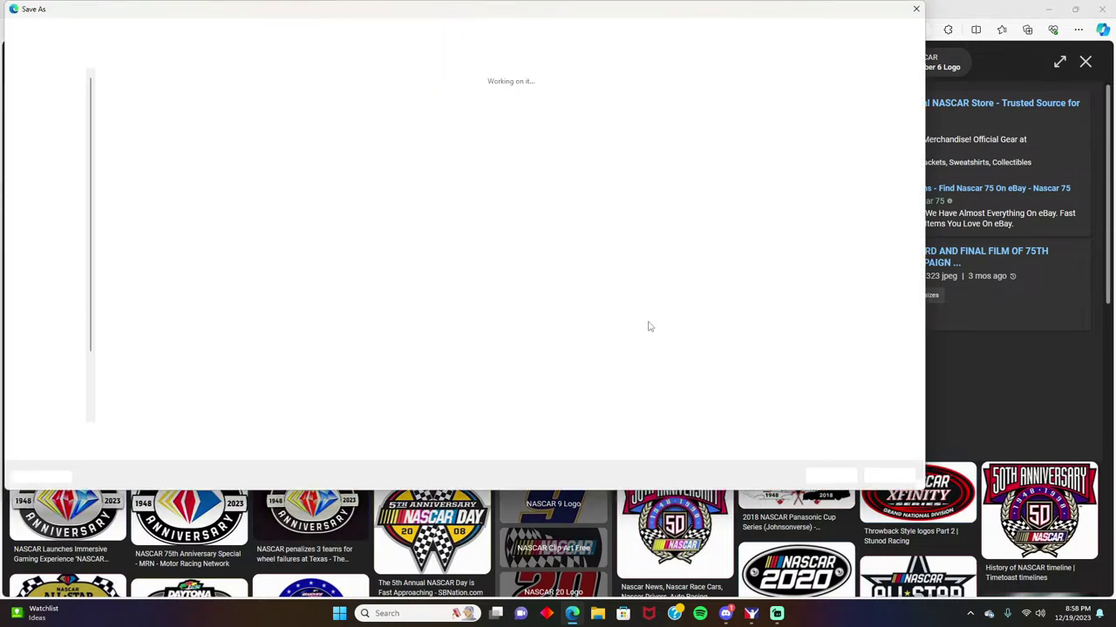
pyautogui.click(839, 476)
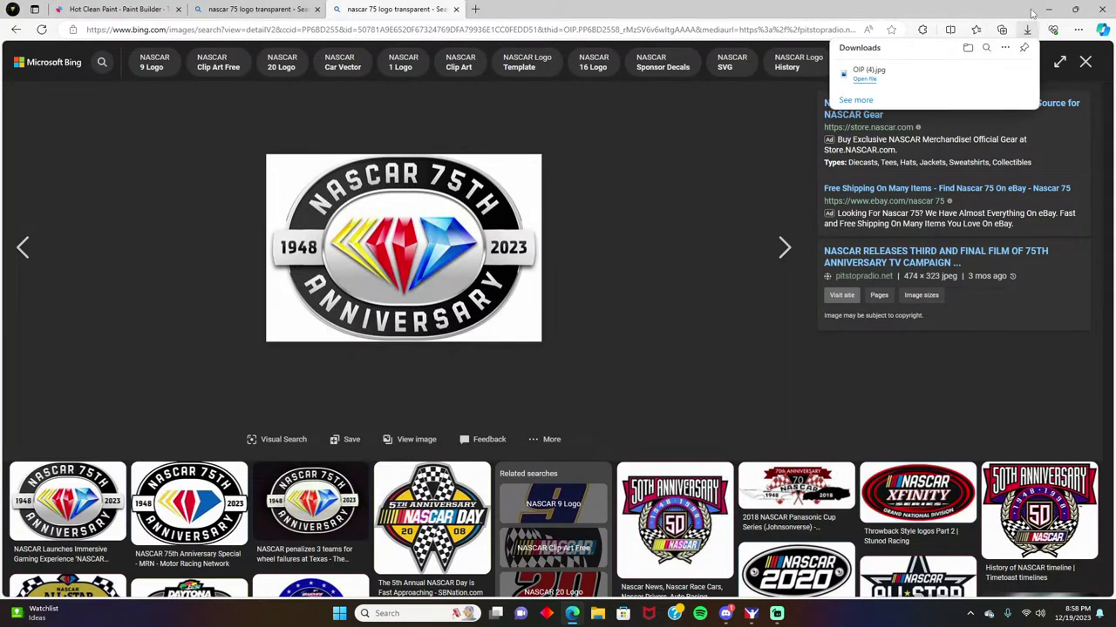
# Step: Launch Photoshop 25.3.1 from Creative Cloud and open the downloaded OIP (4) logo image
pyautogui.click(1041, 11)
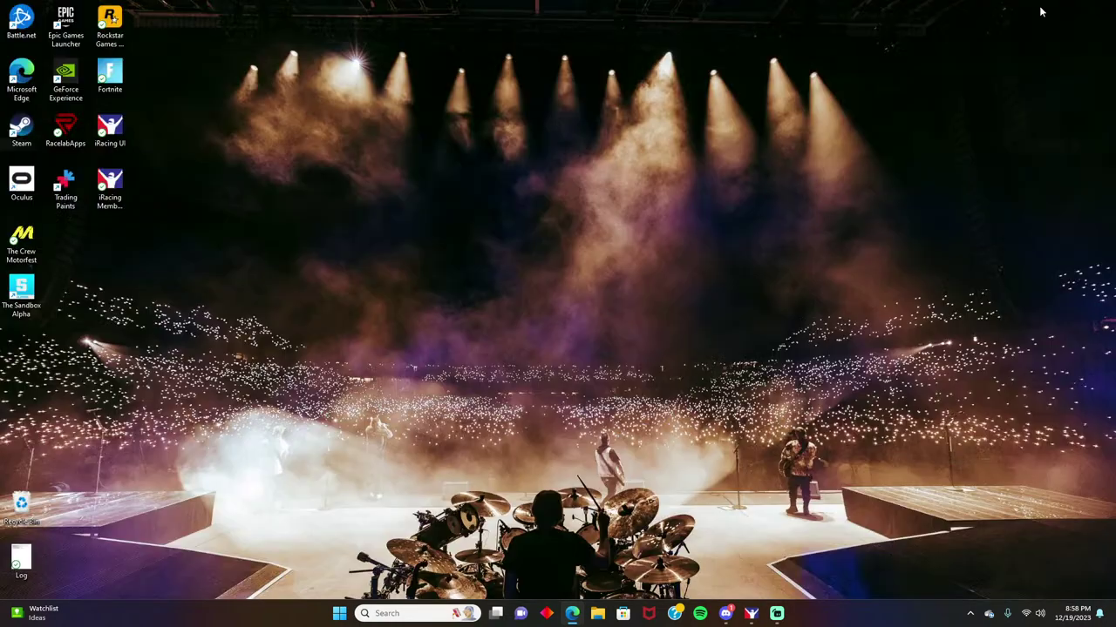
pyautogui.click(404, 610)
pyautogui.click(428, 354)
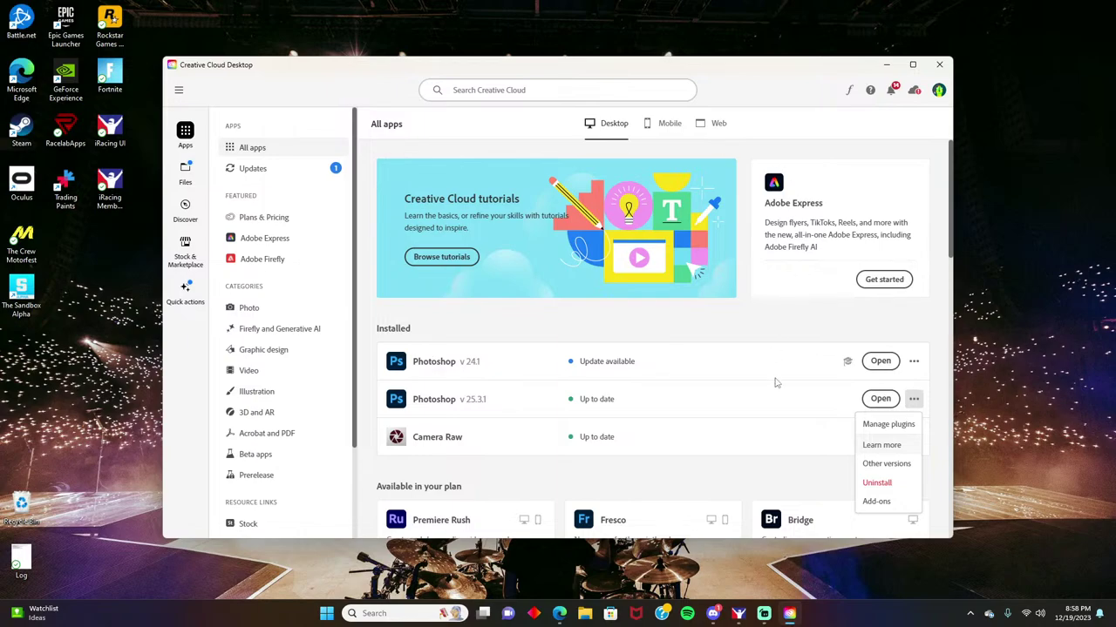
pyautogui.click(876, 406)
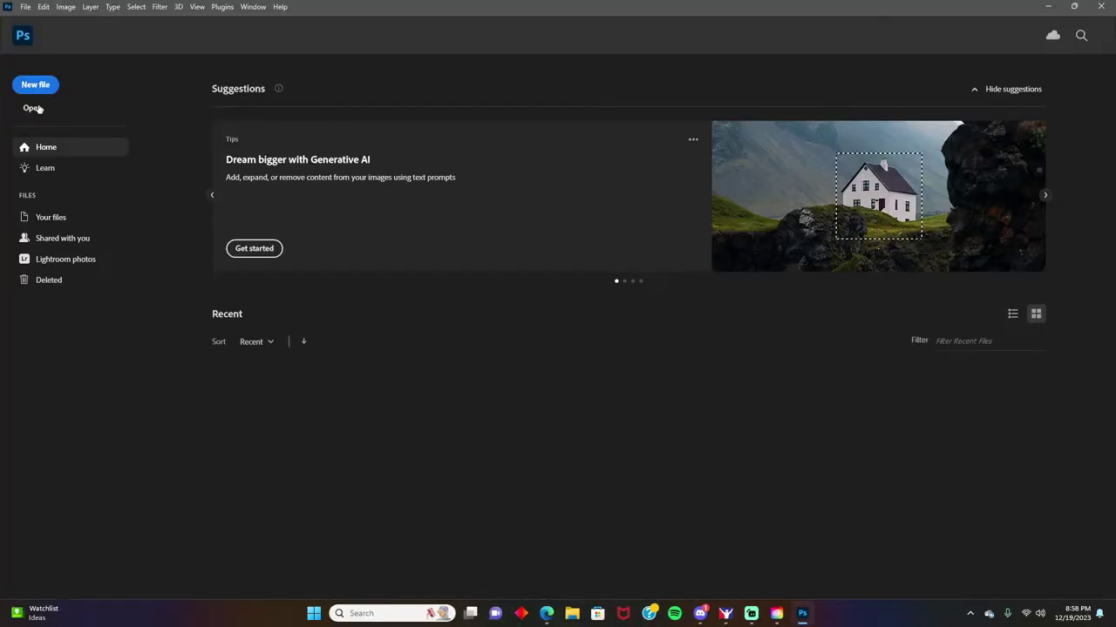
pyautogui.click(35, 108)
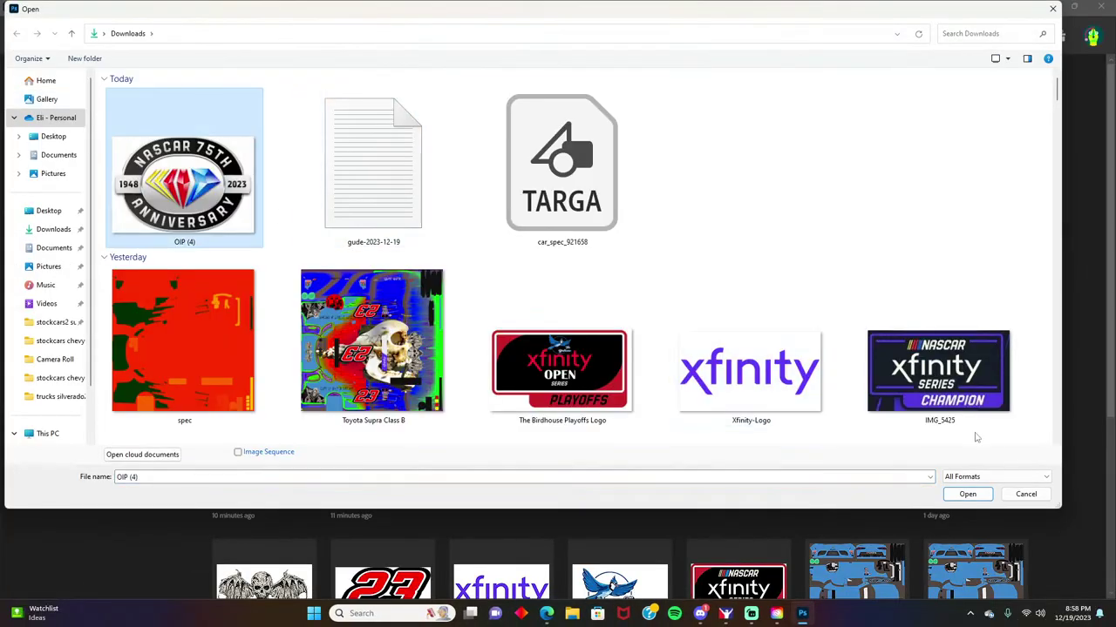
pyautogui.click(967, 494)
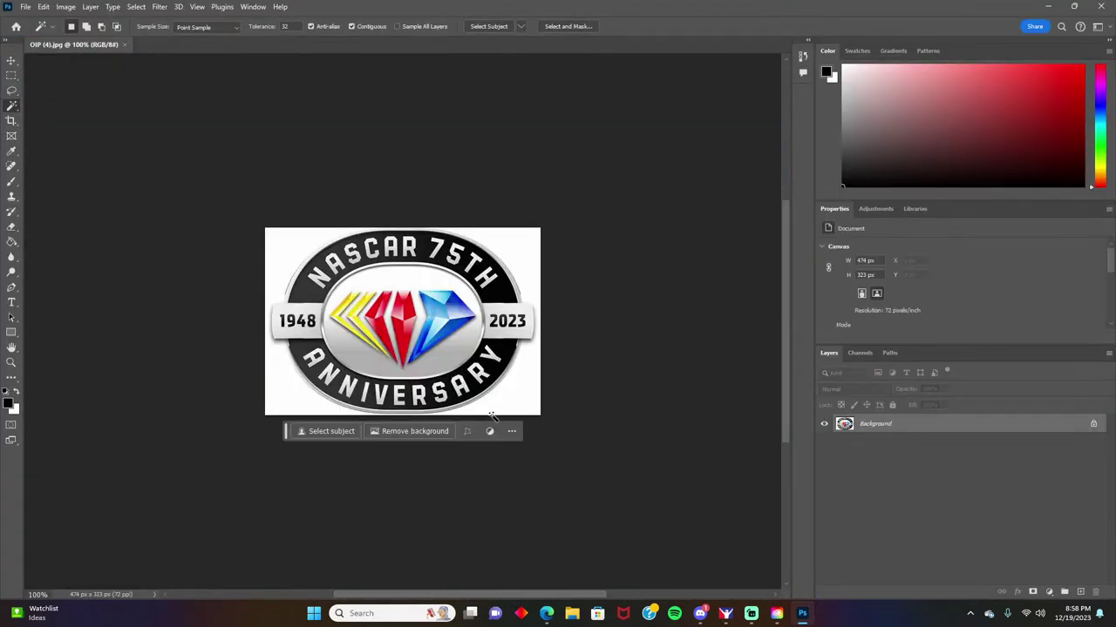
# Step: Try to fill the white background around the NASCAR 75th logo with a solid colour at 100% opacity, and undo the fill
pyautogui.click(299, 404)
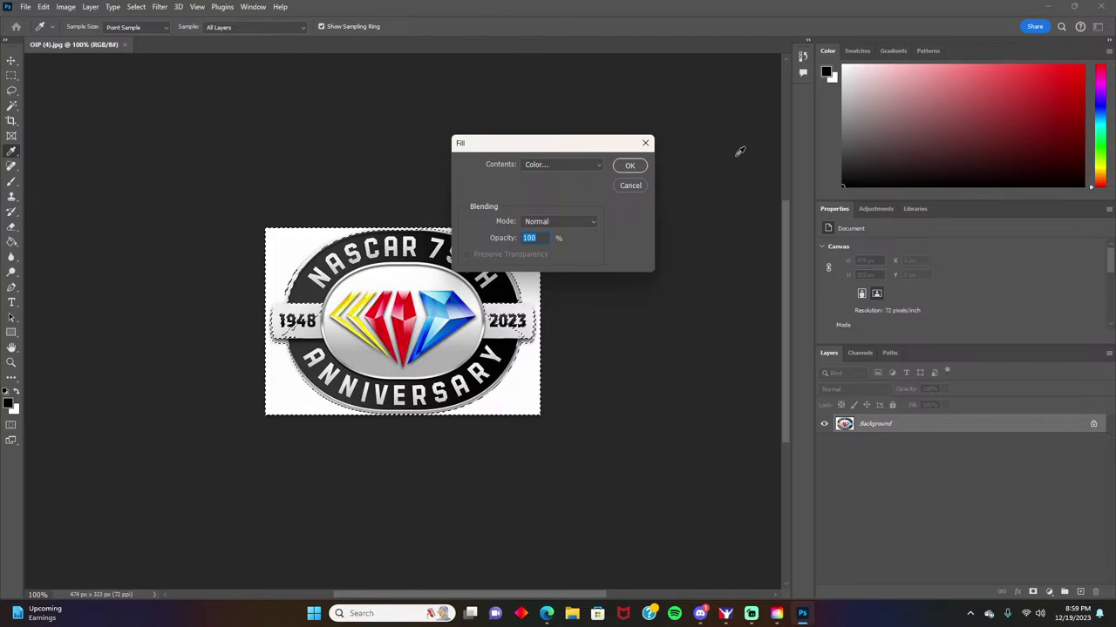
pyautogui.click(626, 169)
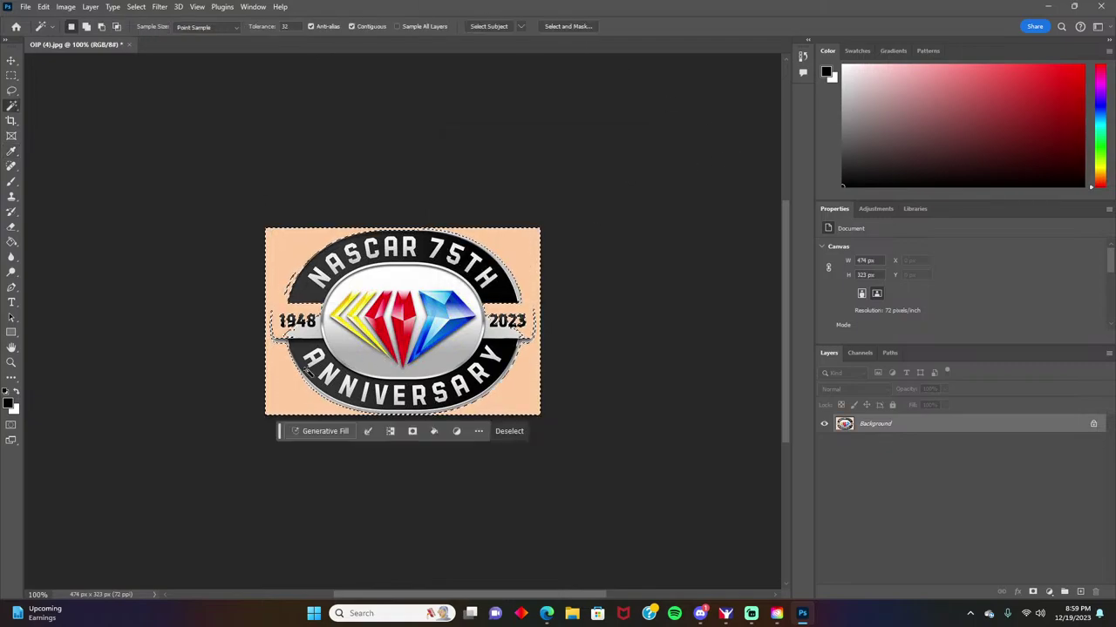
pyautogui.click(43, 6)
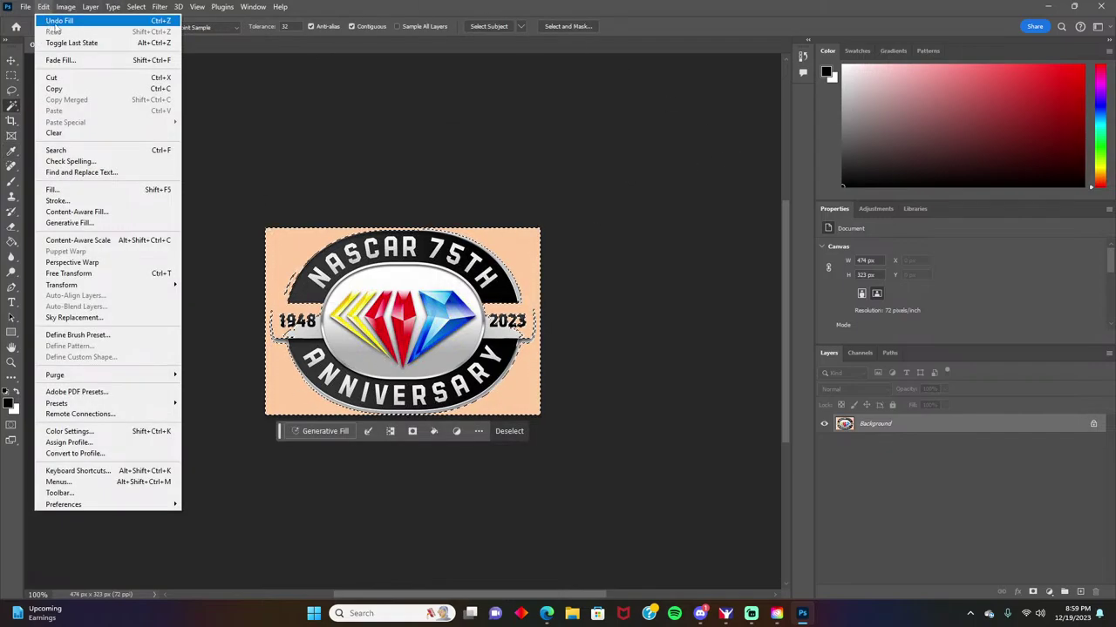
pyautogui.click(63, 18)
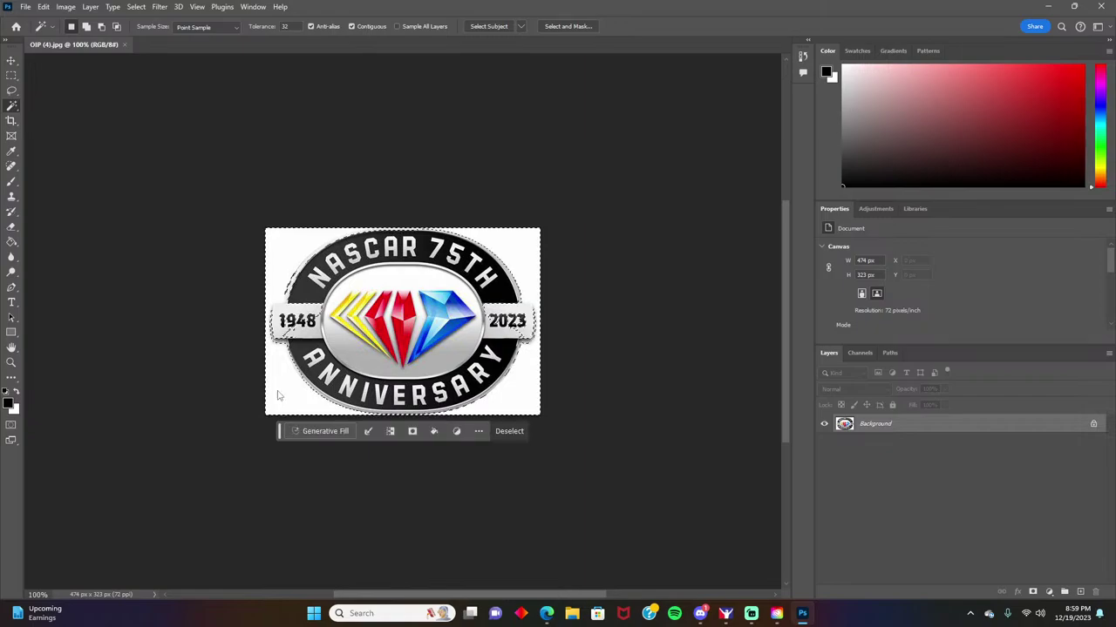
pyautogui.hotkey('shift', 'F5')
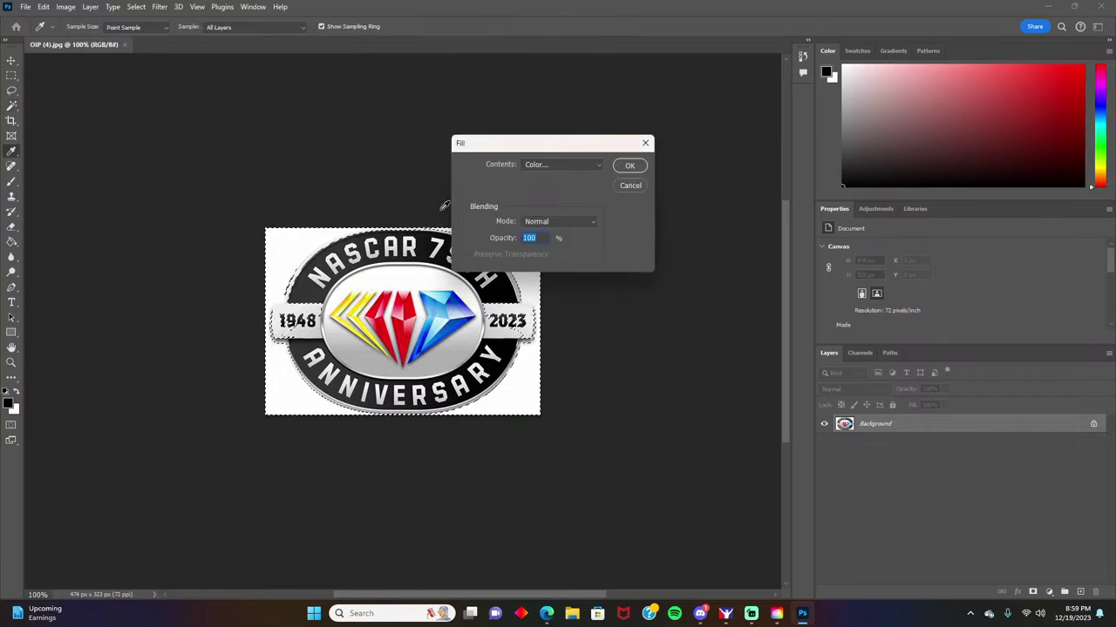
pyautogui.click(634, 187)
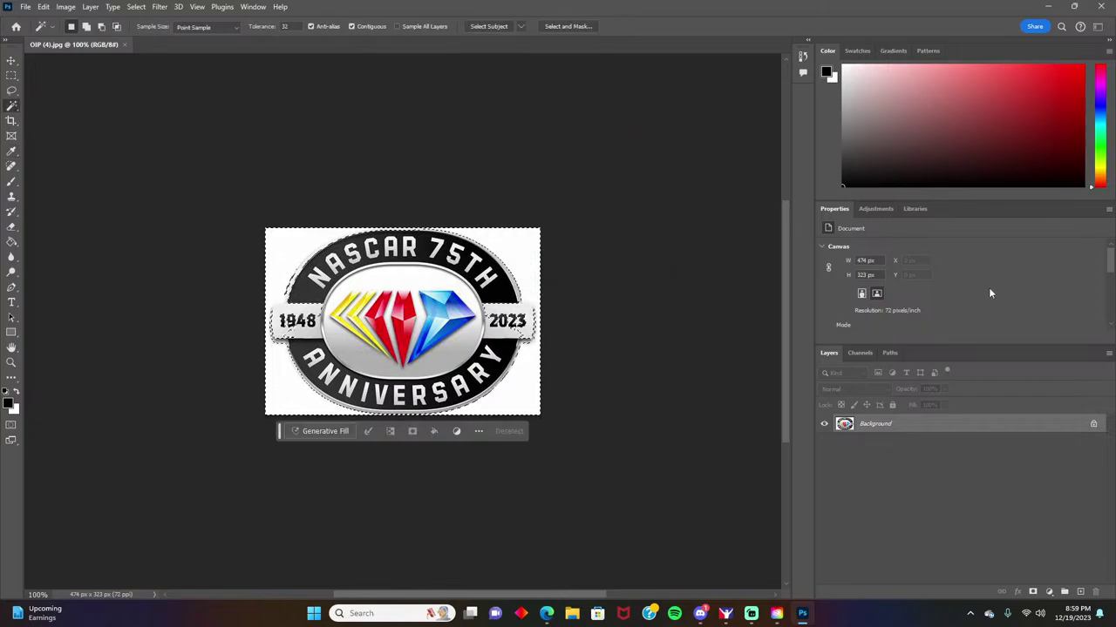
# Step: Unlock the background layer and reselect the white area around the NASCAR 75th logo
pyautogui.click(1093, 425)
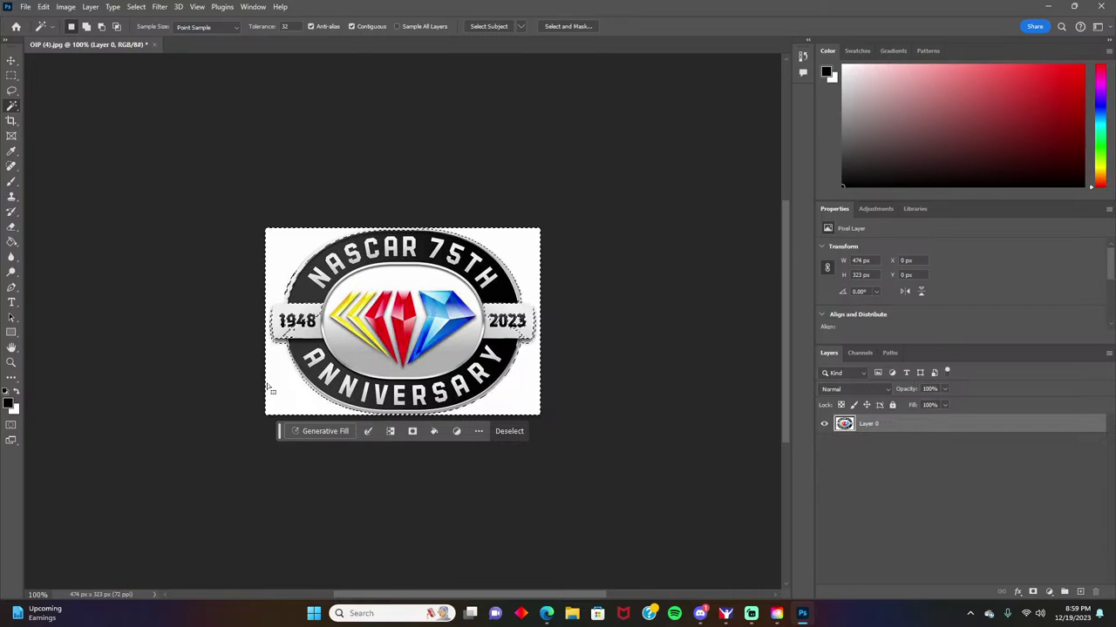
pyautogui.hotkey('ctrl', 'd')
pyautogui.click(282, 382)
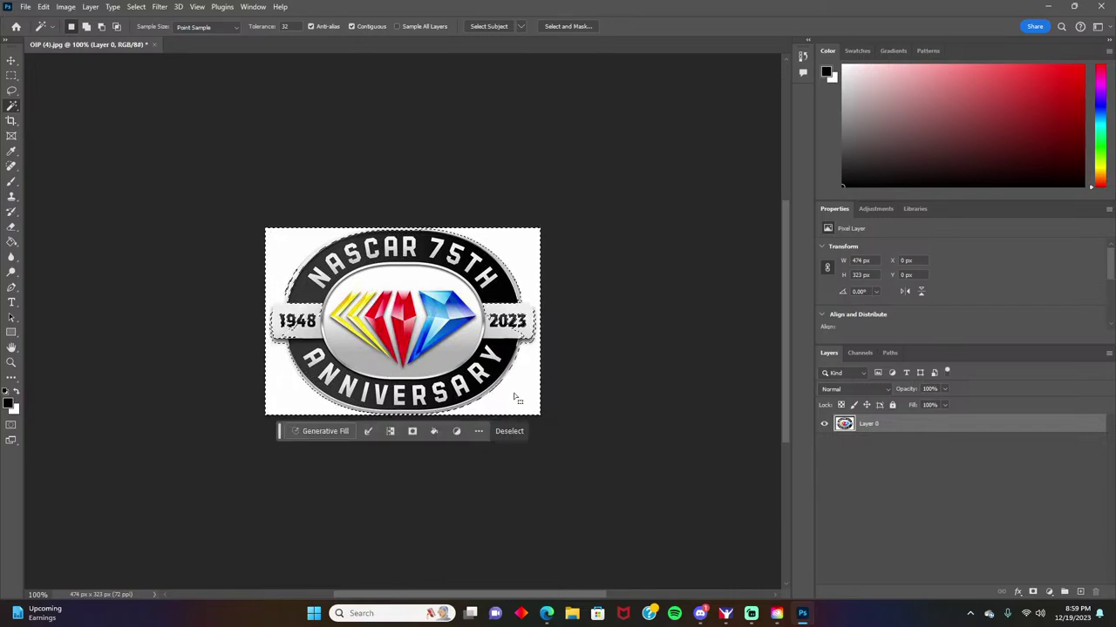
pyautogui.click(479, 432)
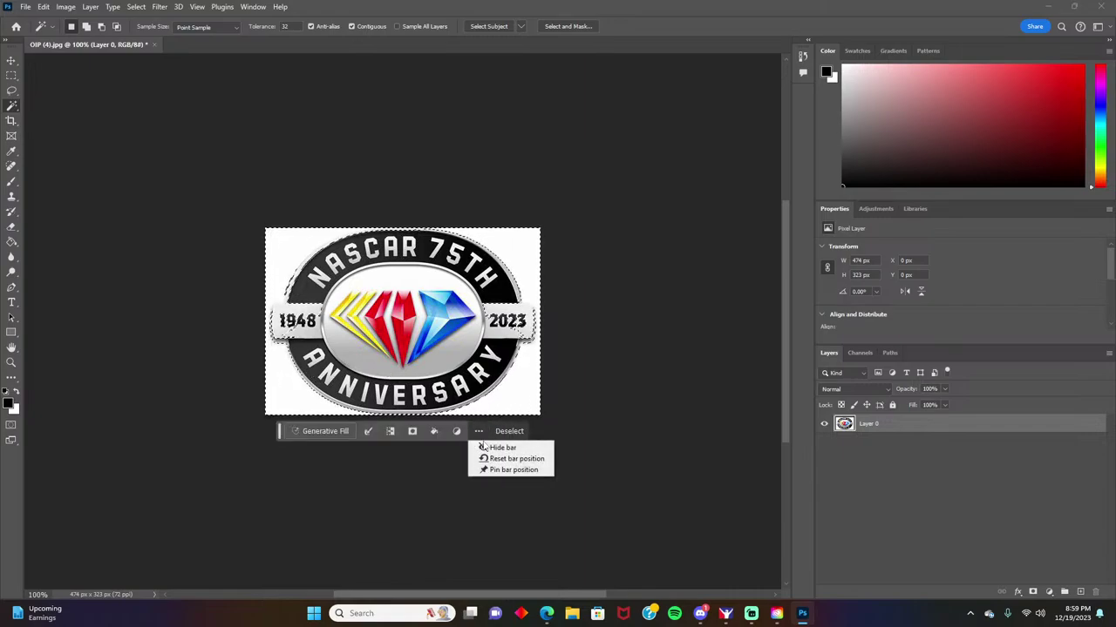
# Step: Close the OIP (4) image without saving and exit Photoshop
pyautogui.click(155, 44)
pyautogui.click(553, 227)
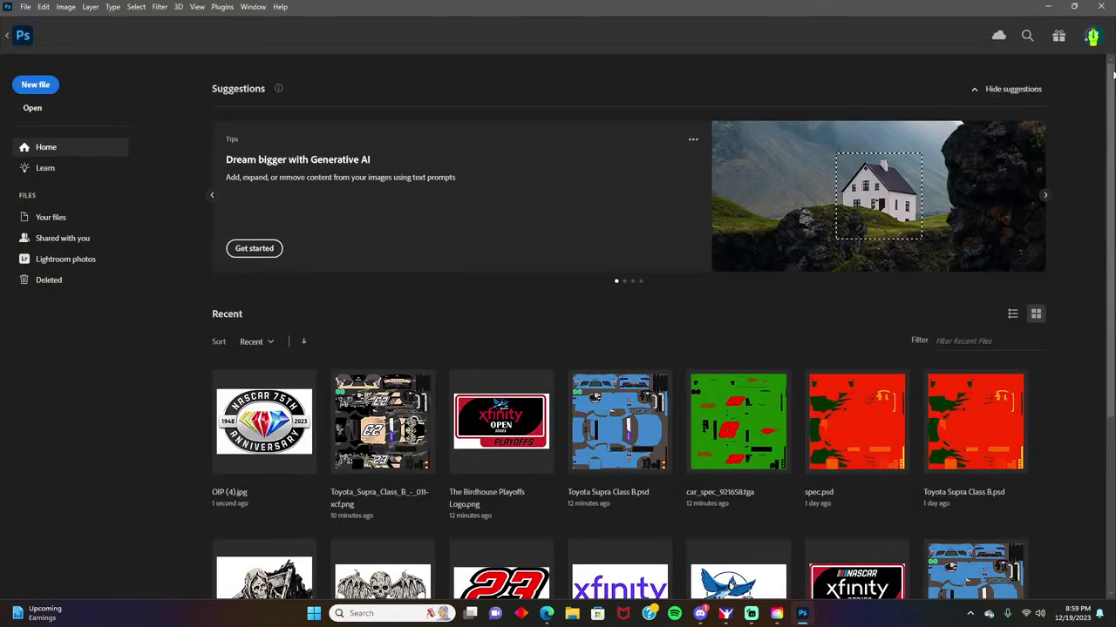
pyautogui.click(1103, 8)
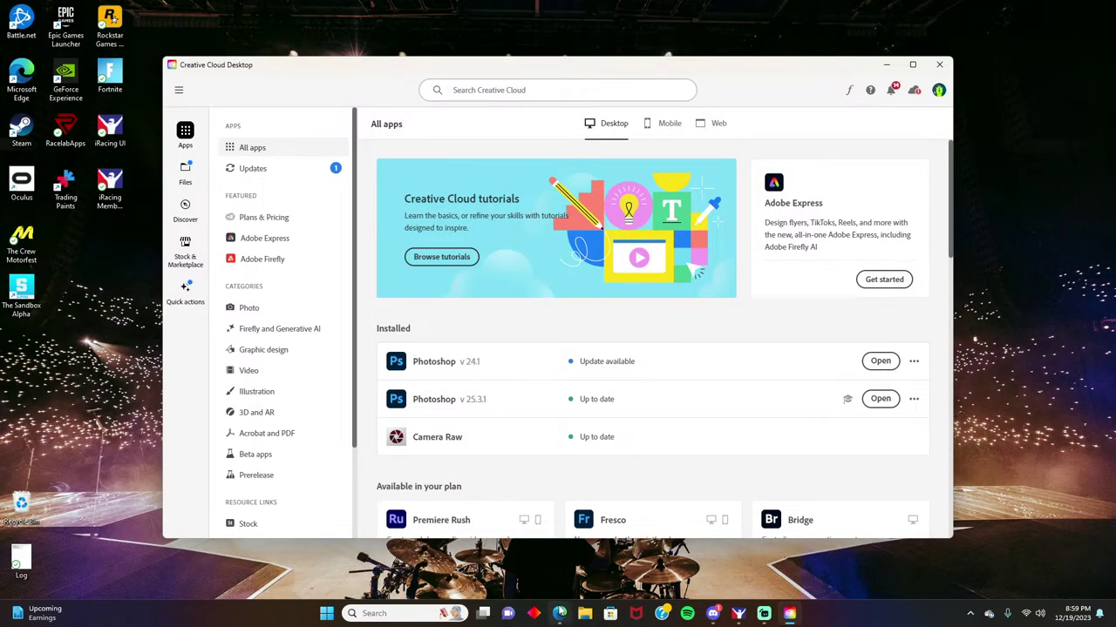
# Step: Return to the browser's image results and open the NASCAR 75th Anniversary logo PNG from Stunod Racing
pyautogui.click(559, 613)
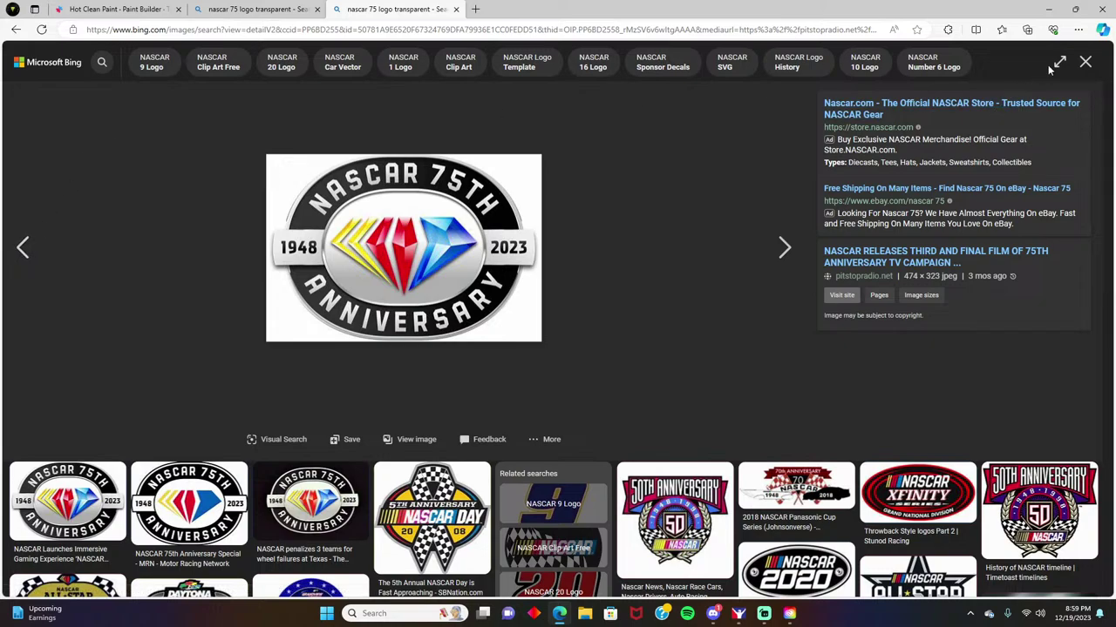
pyautogui.click(1085, 61)
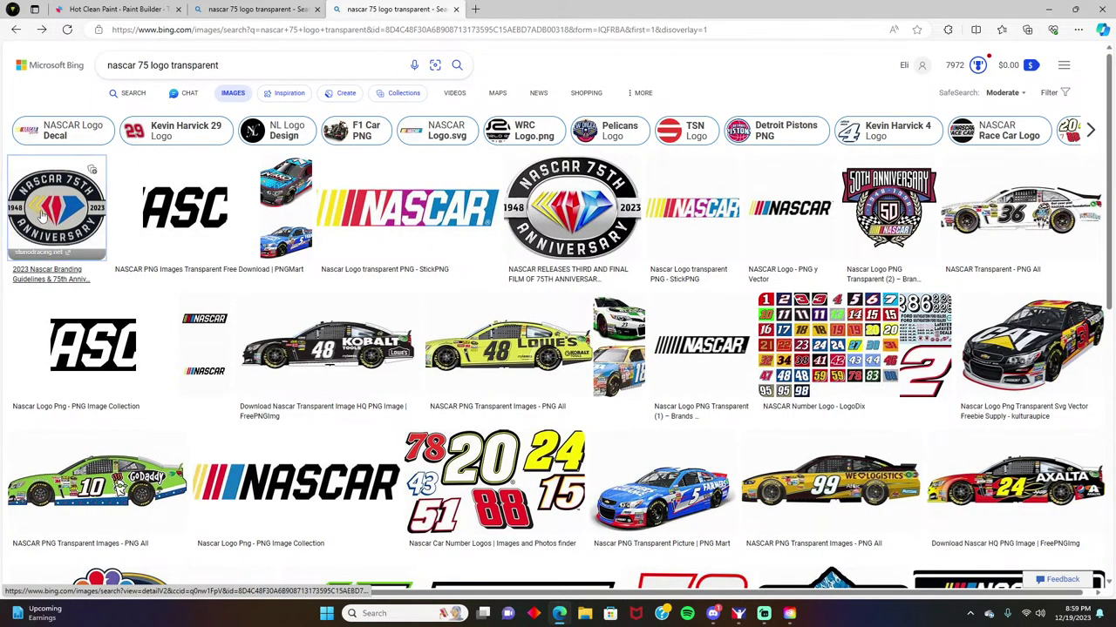
pyautogui.click(42, 215)
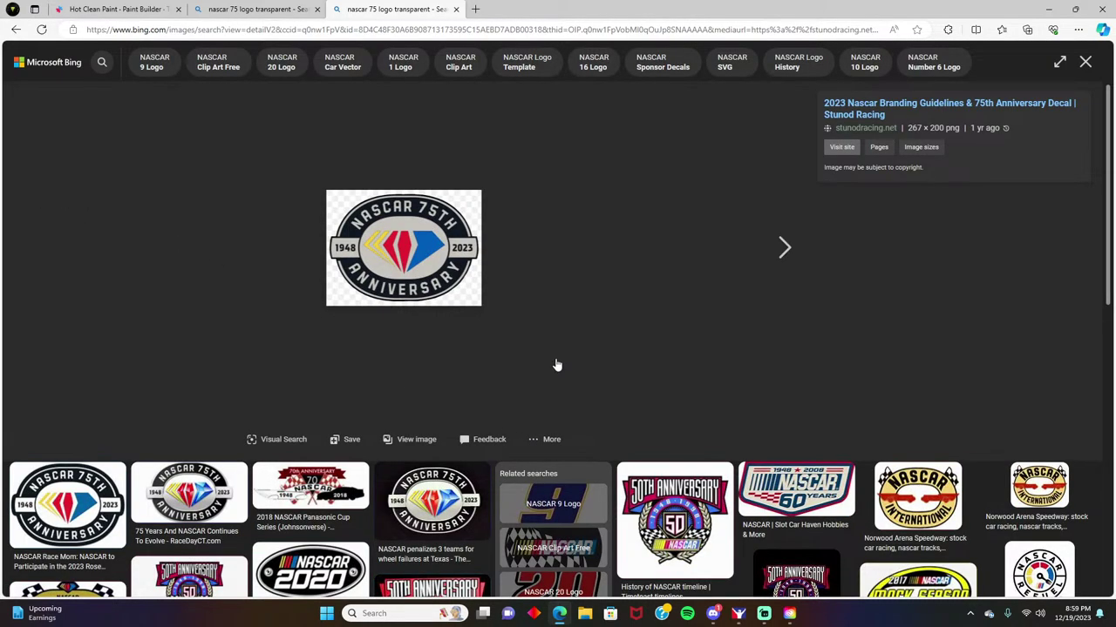
# Step: Close the enlarged NASCAR 75th logo and its image results page, and return to the Hot Clean Paint project
pyautogui.click(1085, 63)
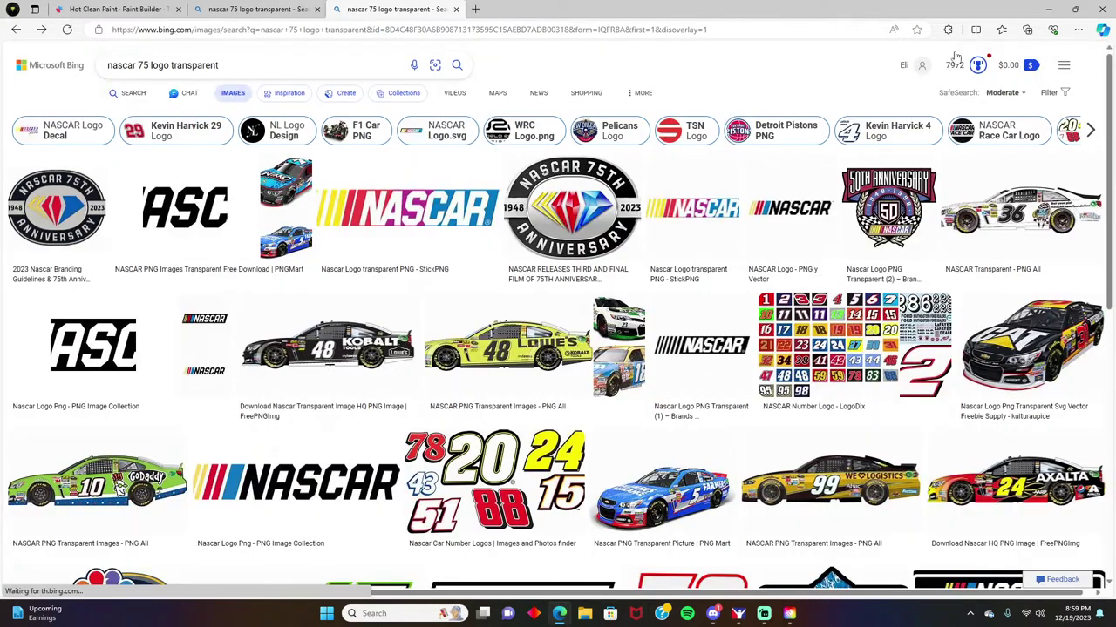
pyautogui.click(455, 9)
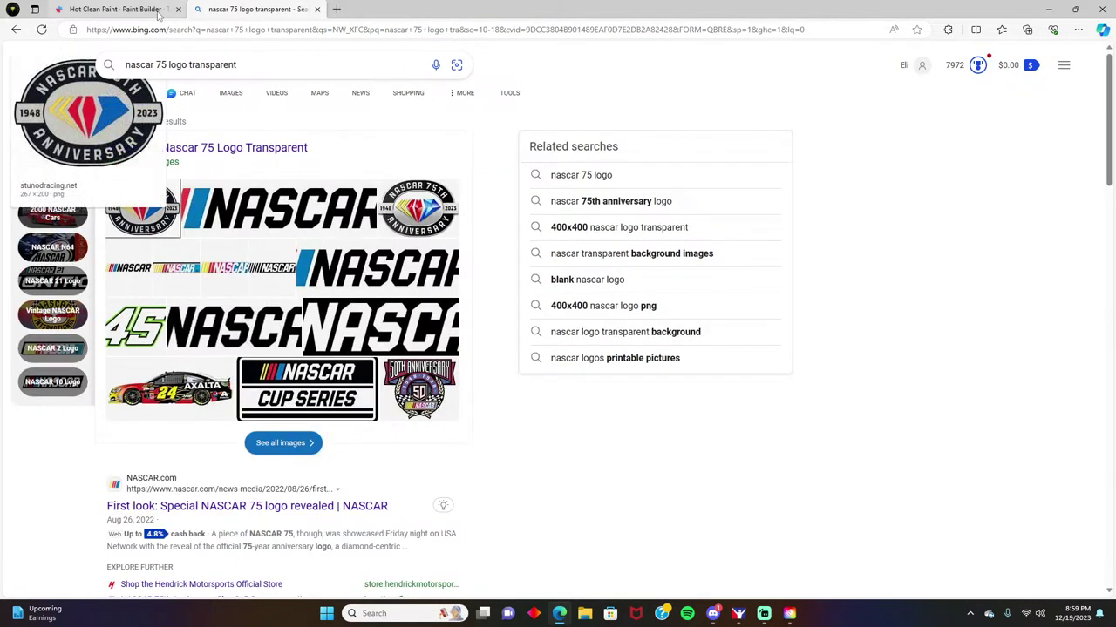
pyautogui.click(150, 9)
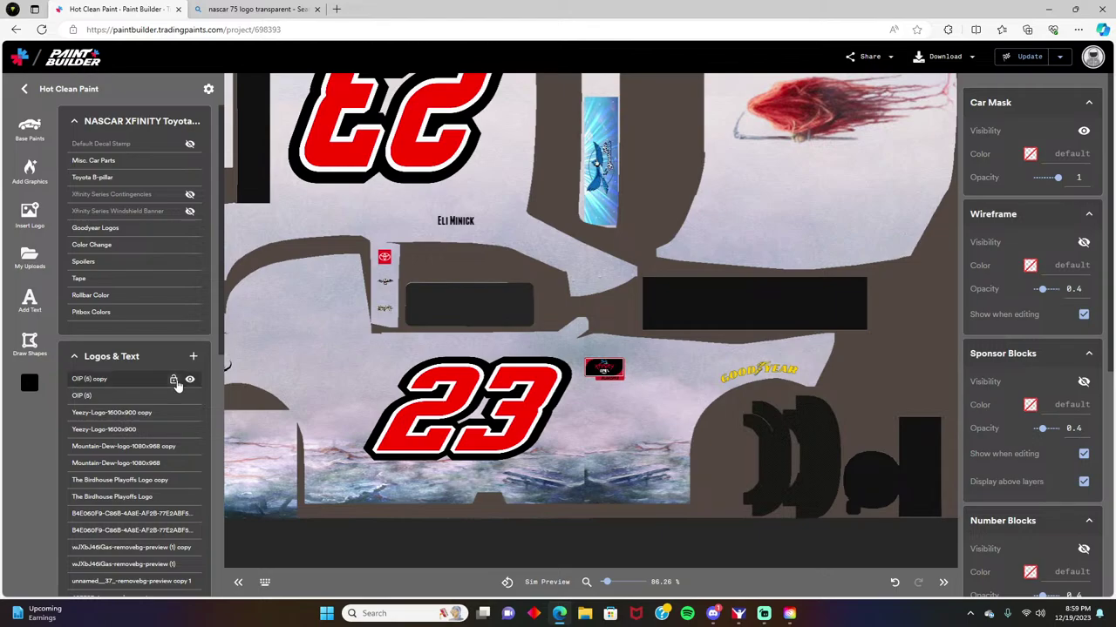
# Step: Insert the yellow JEGS logo from the uploaded images as a new layer under Logos & Text
pyautogui.click(193, 356)
pyautogui.click(181, 376)
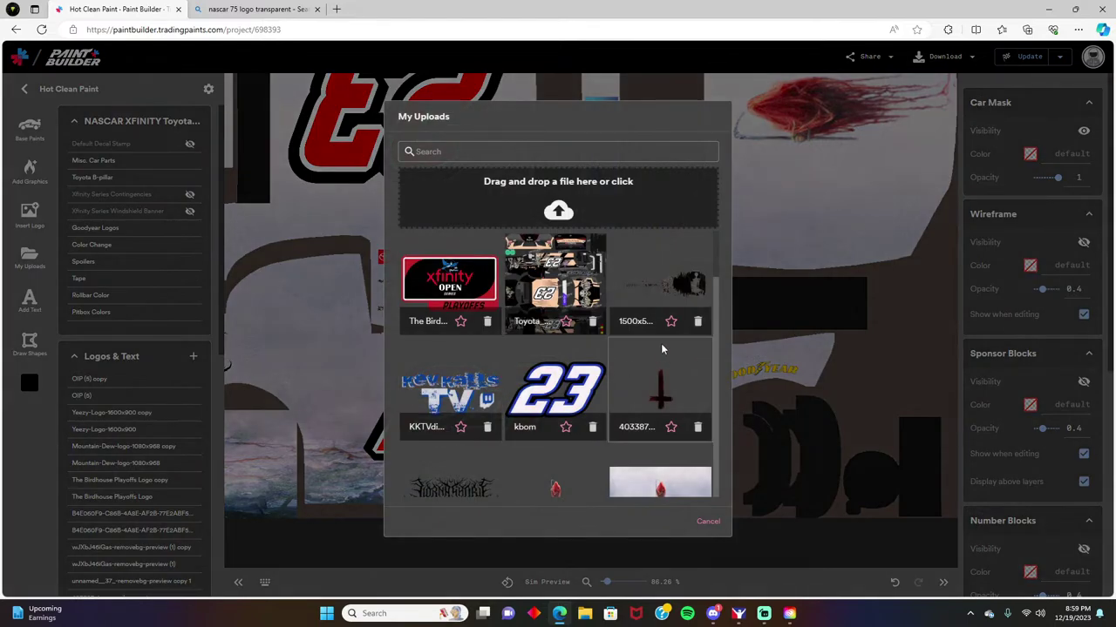
pyautogui.scroll(-10, 593, 331)
pyautogui.scroll(-10, 583, 323)
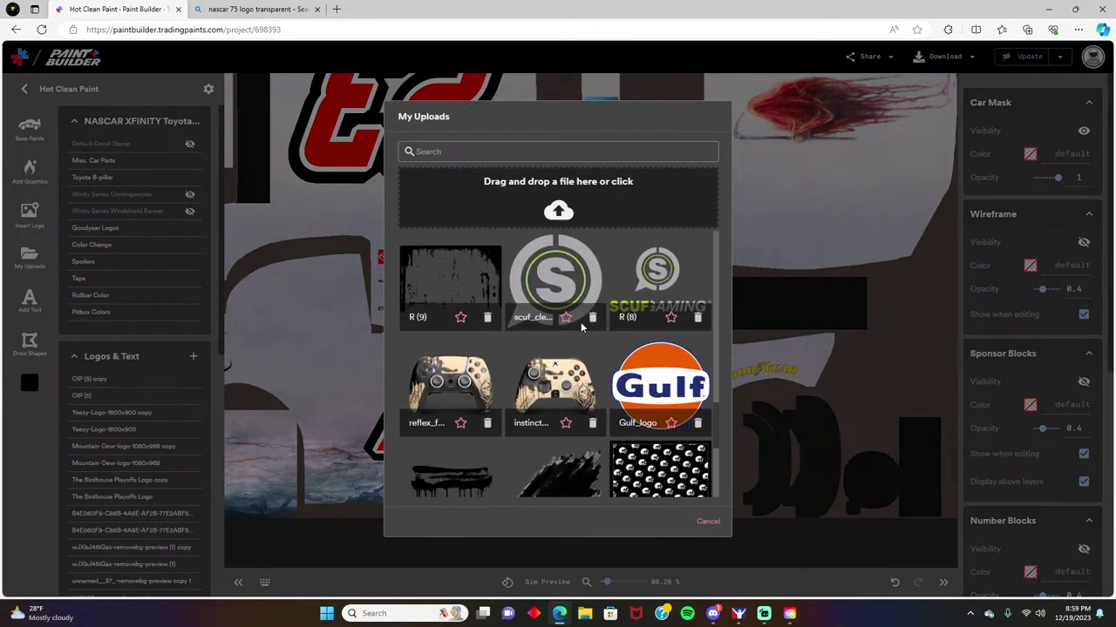
pyautogui.scroll(-8, 584, 322)
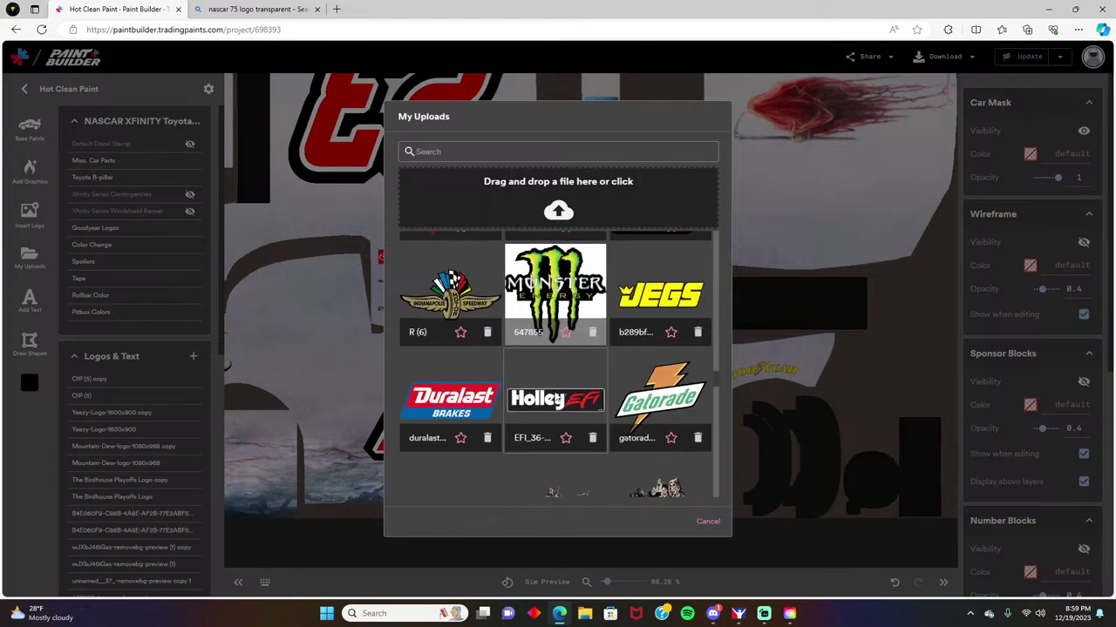
pyautogui.scroll(2, 562, 396)
pyautogui.scroll(-1, 656, 370)
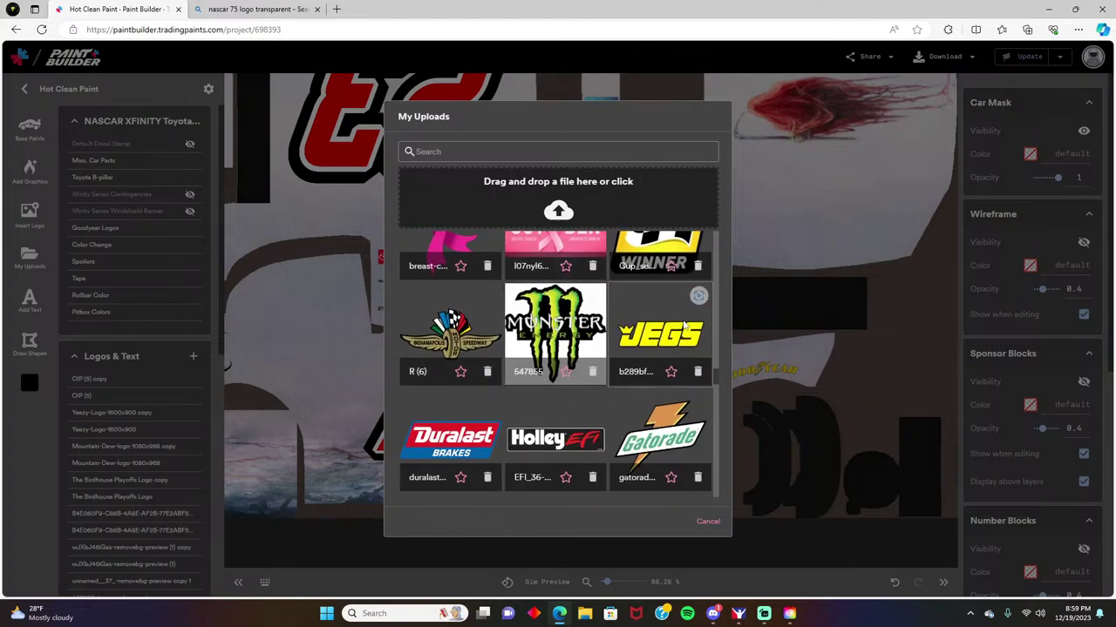
pyautogui.click(684, 325)
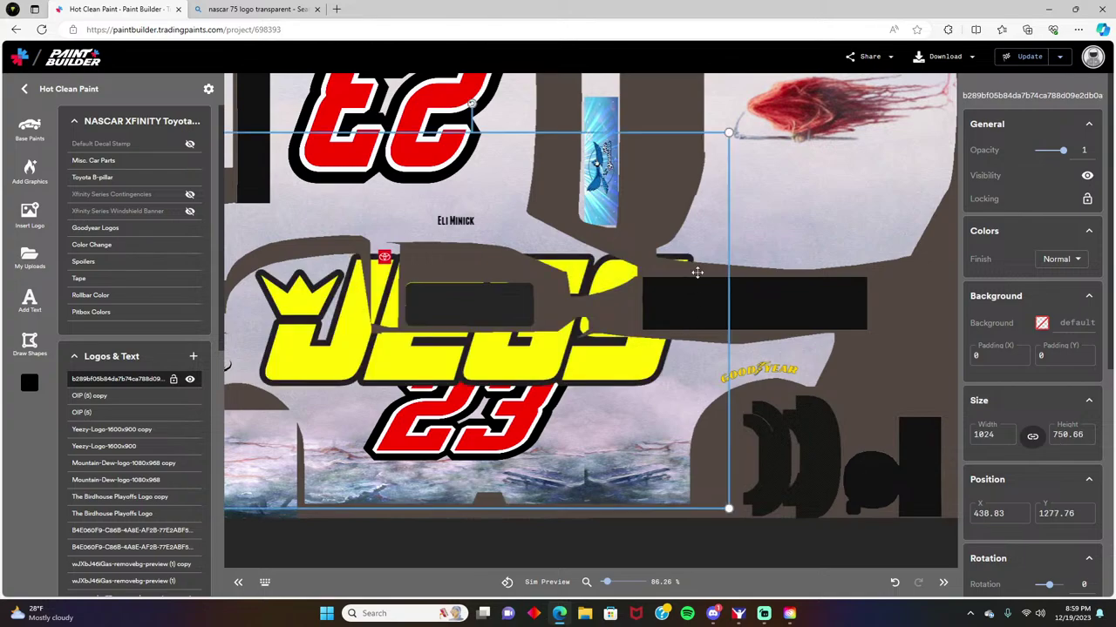
# Step: Shrink the JEGS logo to about 115 × 84 and place it directly beneath the Birdhouse Playoffs logo beside the lower number 23
pyautogui.moveTo(694, 286); pyautogui.dragTo(255, 438)
pyautogui.moveTo(278, 477); pyautogui.dragTo(608, 396)
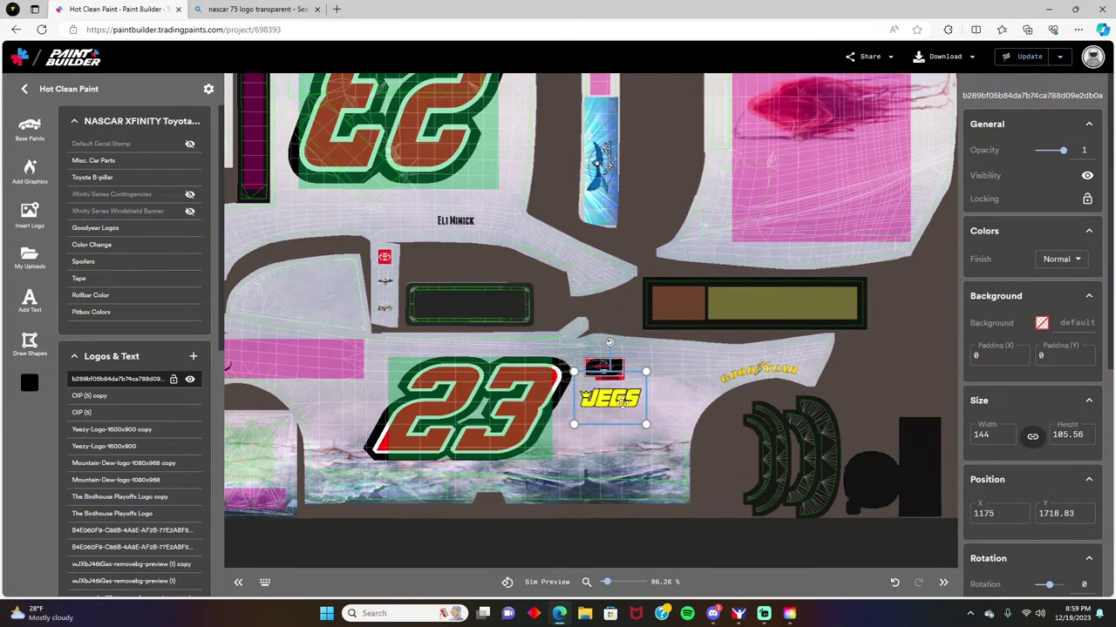
pyautogui.moveTo(642, 365); pyautogui.dragTo(615, 387)
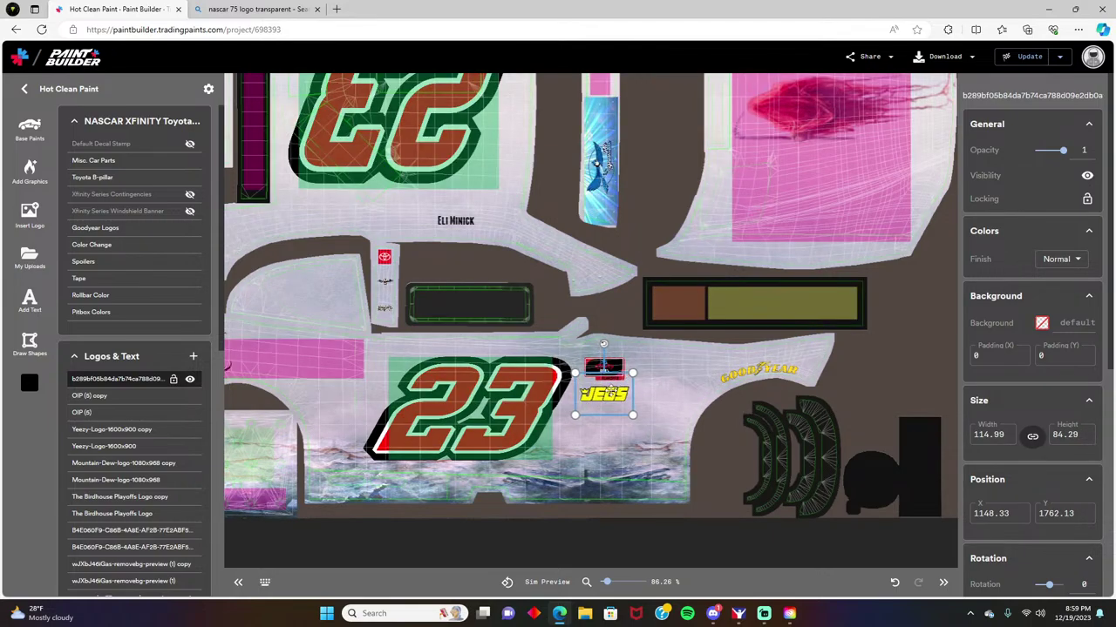
pyautogui.click(614, 365)
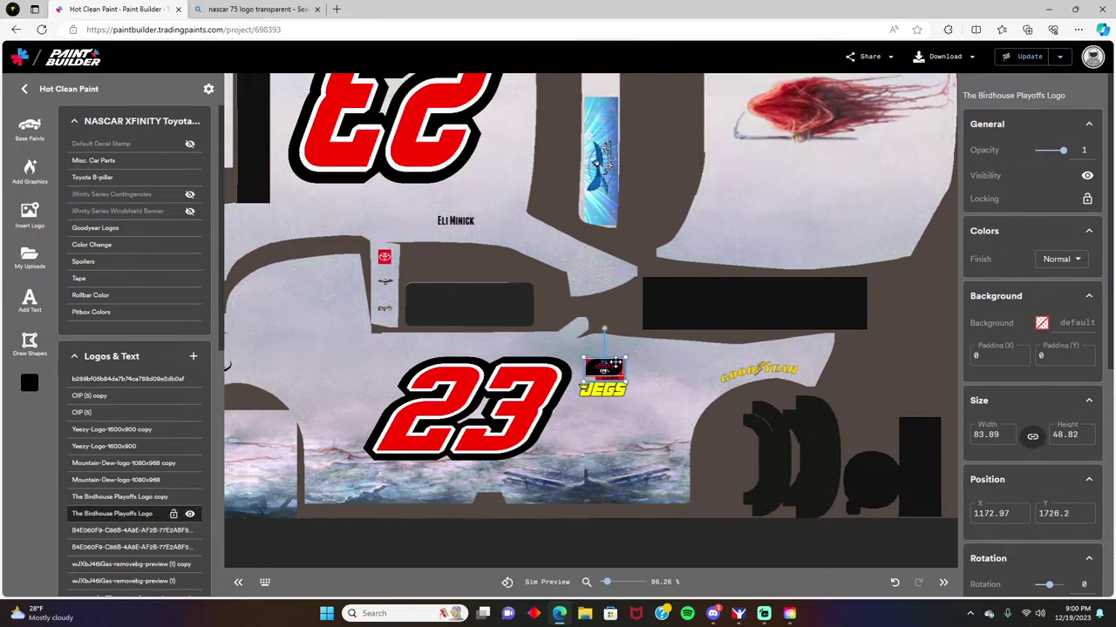
pyautogui.click(606, 391)
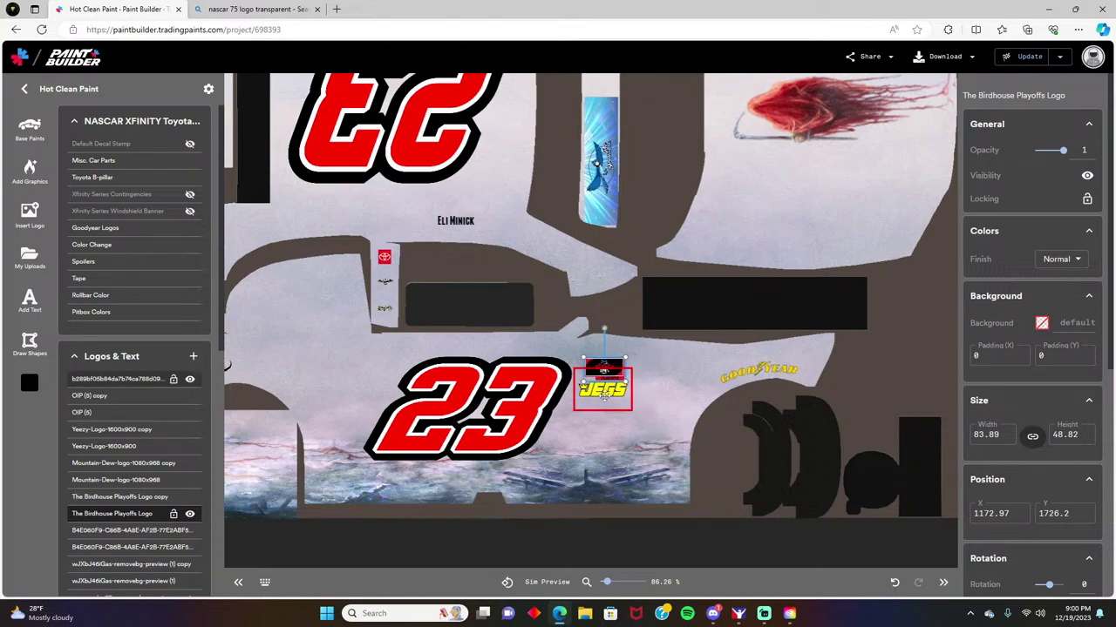
# Step: Insert the Duralast Brakes logo from the uploaded images as a new layer under Logos & Text
pyautogui.click(192, 357)
pyautogui.click(179, 377)
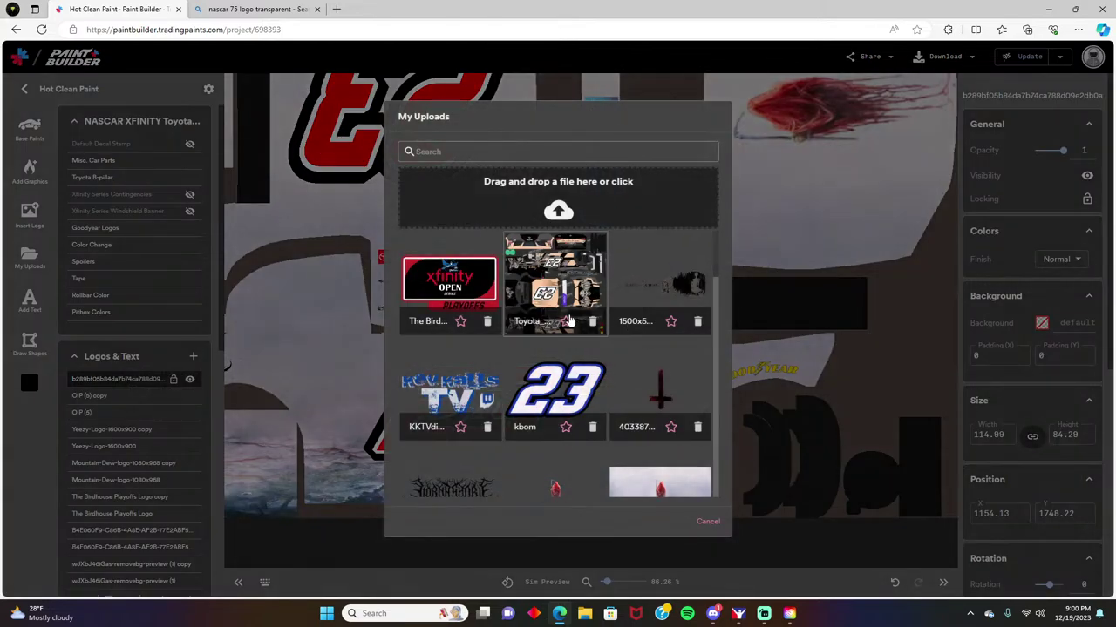
pyautogui.scroll(-8, 568, 322)
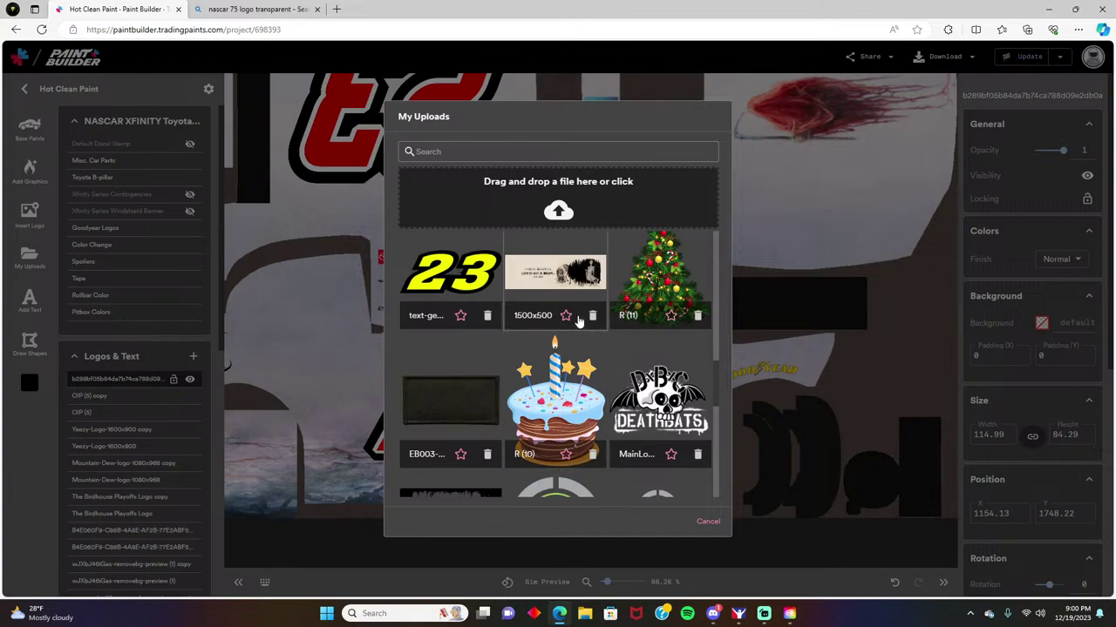
pyautogui.scroll(-2, 578, 323)
pyautogui.scroll(-4, 577, 310)
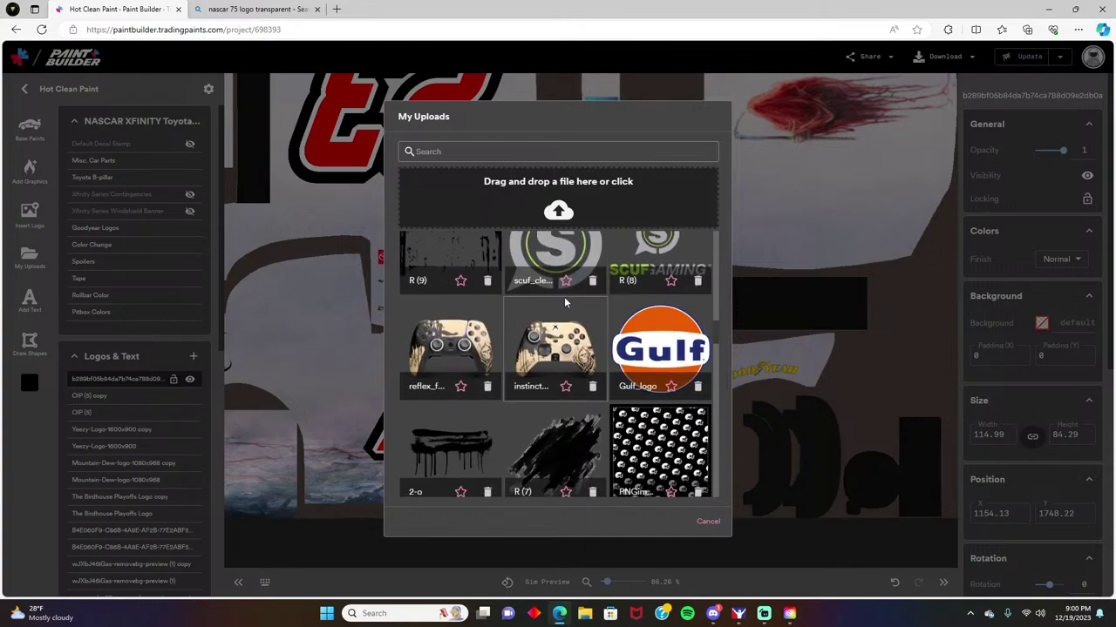
pyautogui.scroll(-10, 558, 410)
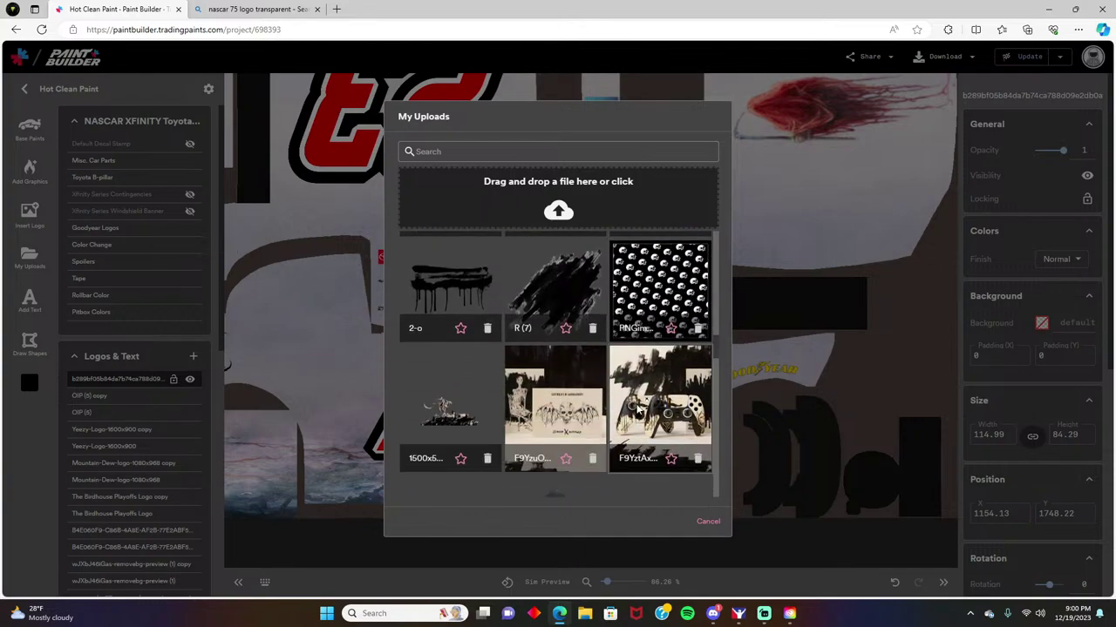
pyautogui.scroll(-8, 593, 363)
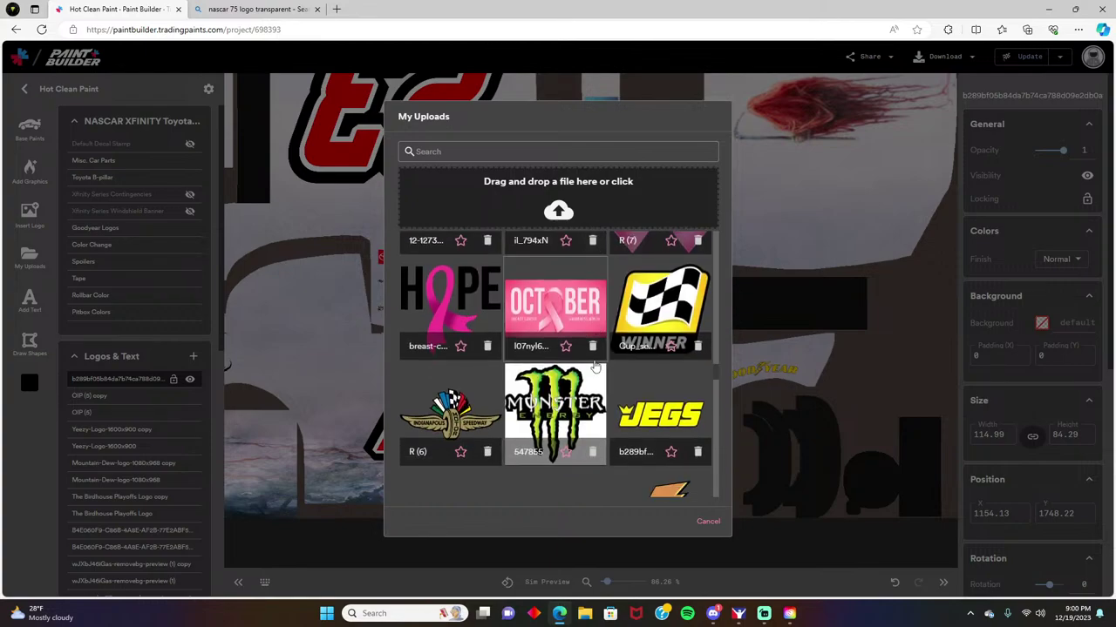
pyautogui.click(420, 335)
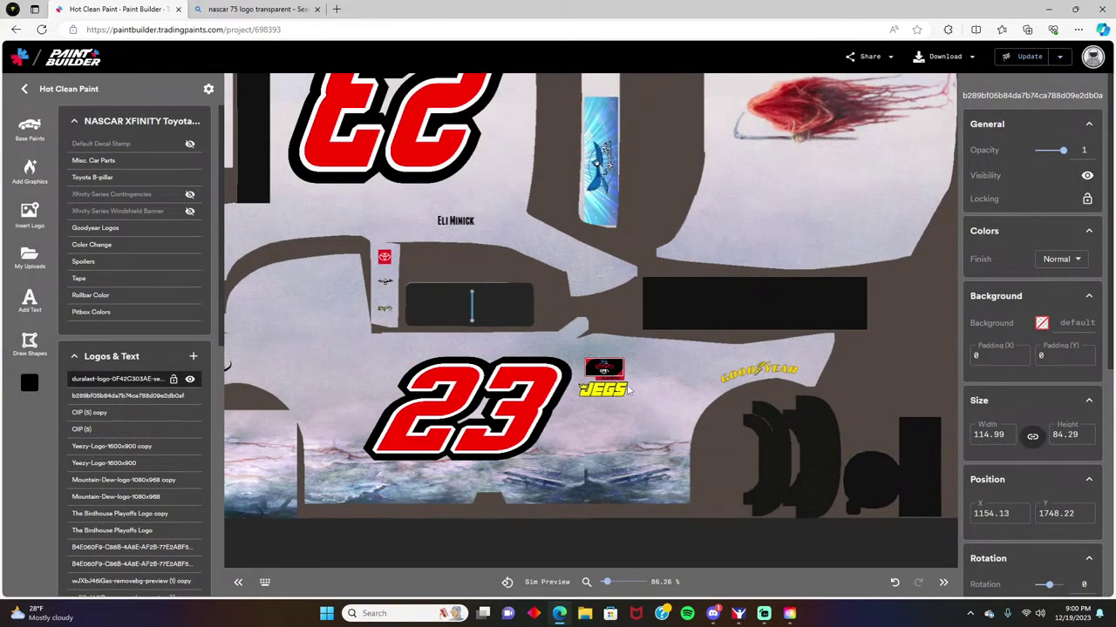
# Step: Shrink the Duralast Brakes logo to about 103 × 39, place it directly beneath the JEGS logo, and select the JEGS logo
pyautogui.moveTo(475, 336); pyautogui.dragTo(618, 441)
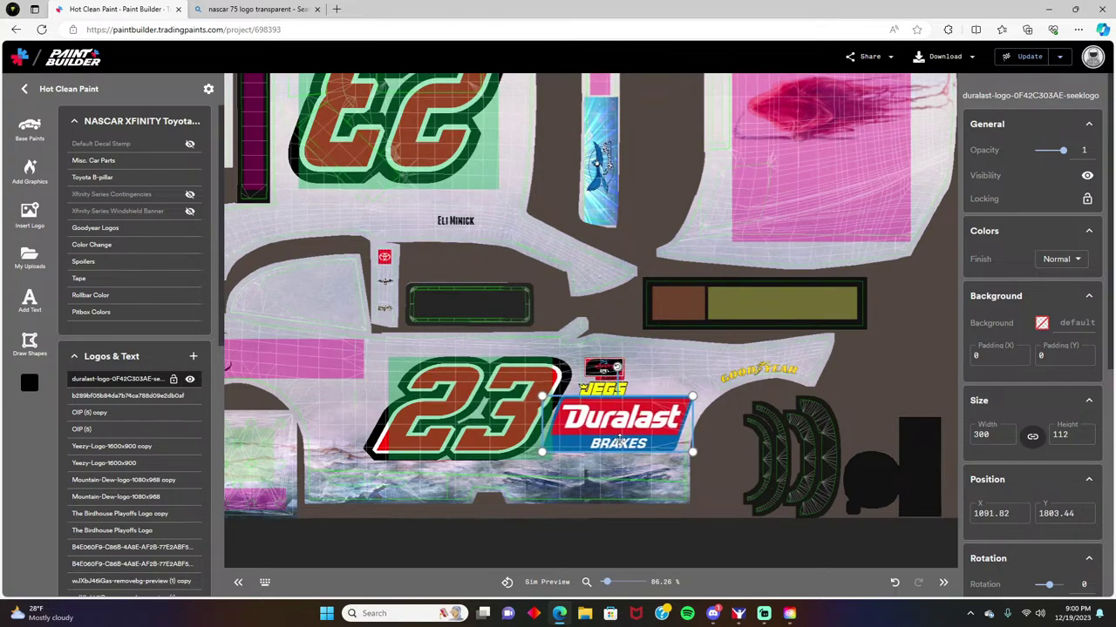
pyautogui.moveTo(692, 397); pyautogui.dragTo(608, 409)
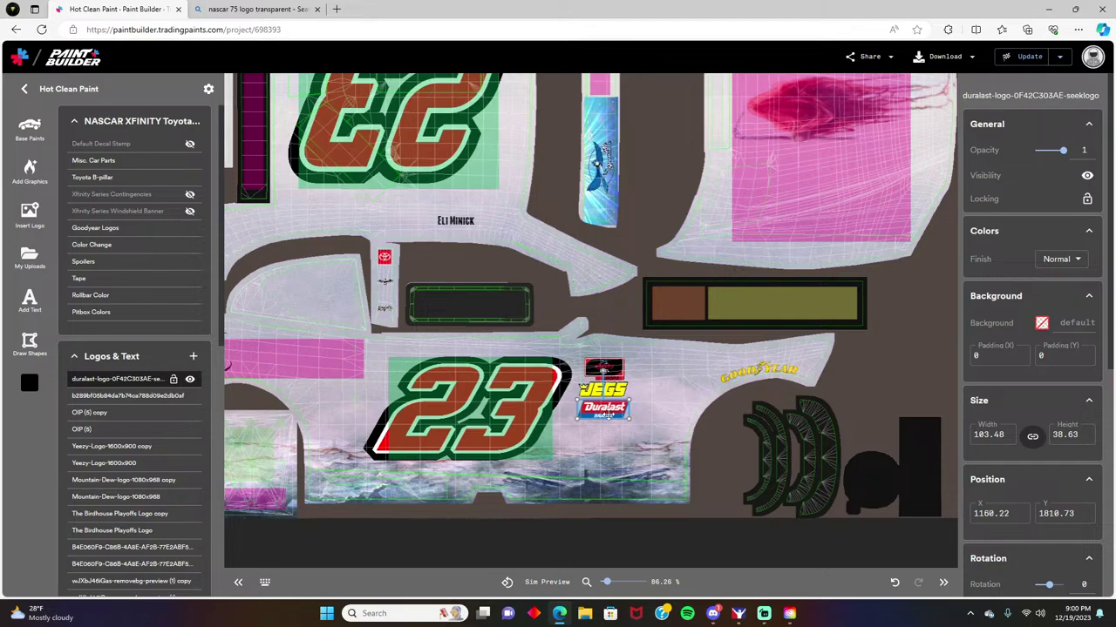
pyautogui.click(602, 390)
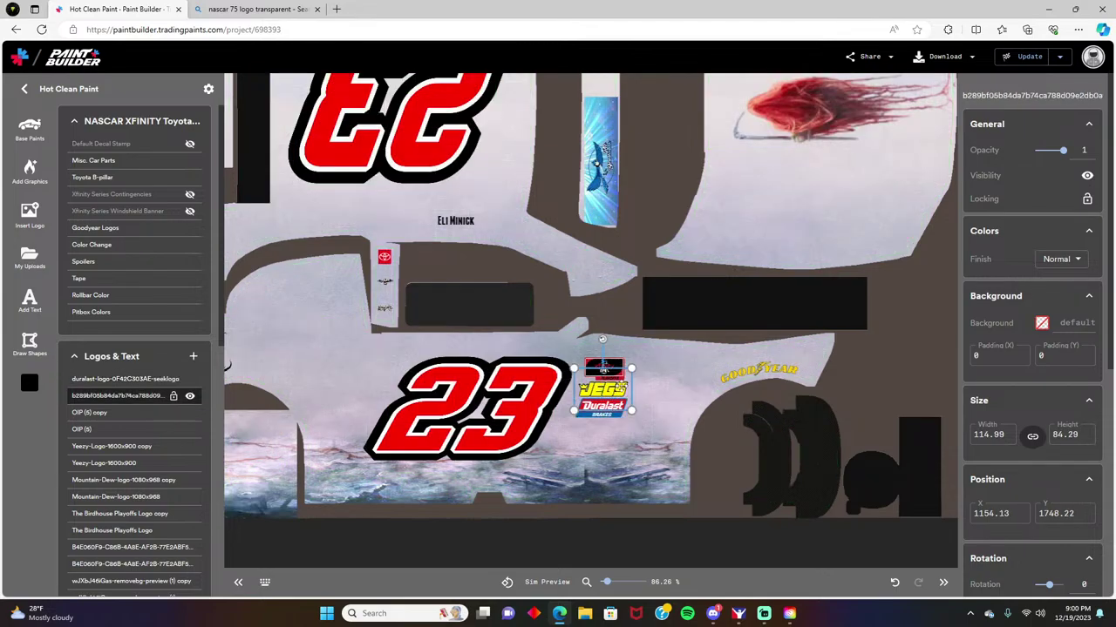